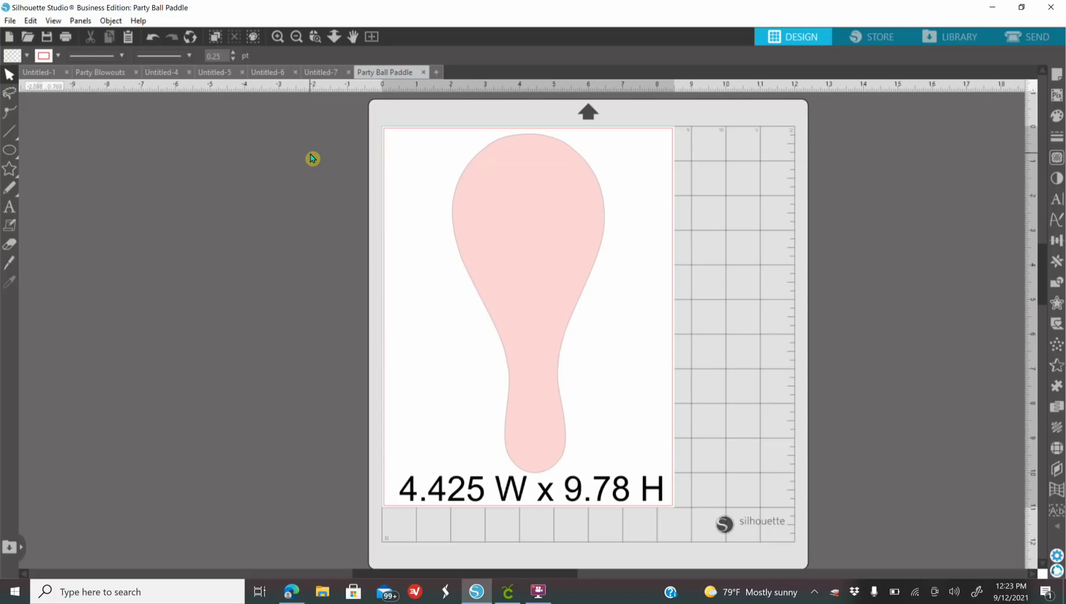
Step: Look over the Halloween paddle designs in Untitled-6 and Untitled-7, and return to the Untitled-5 document
left_click(263, 76)
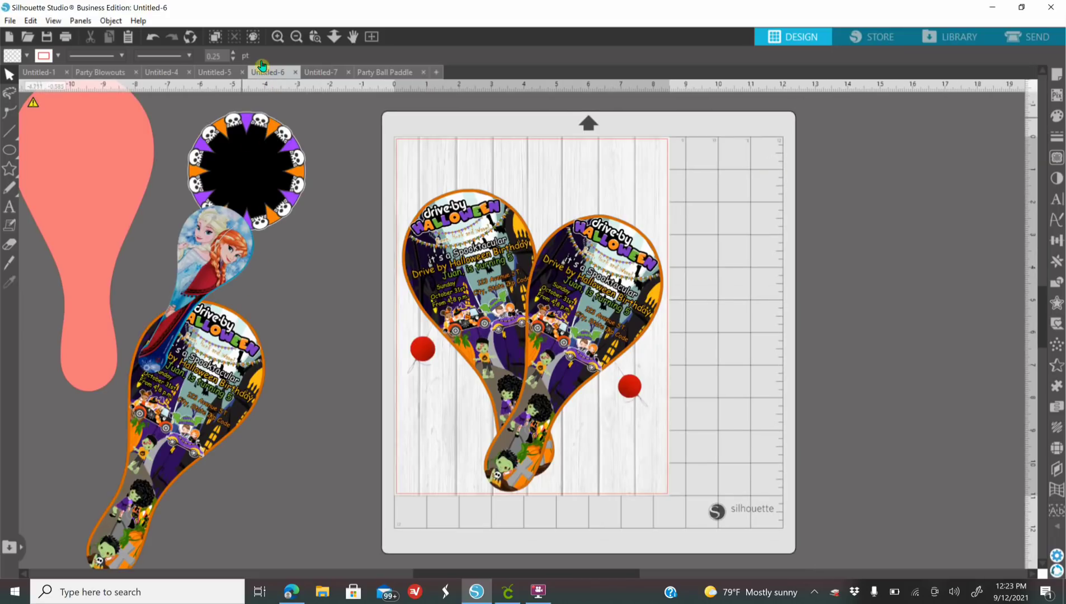
left_click(317, 75)
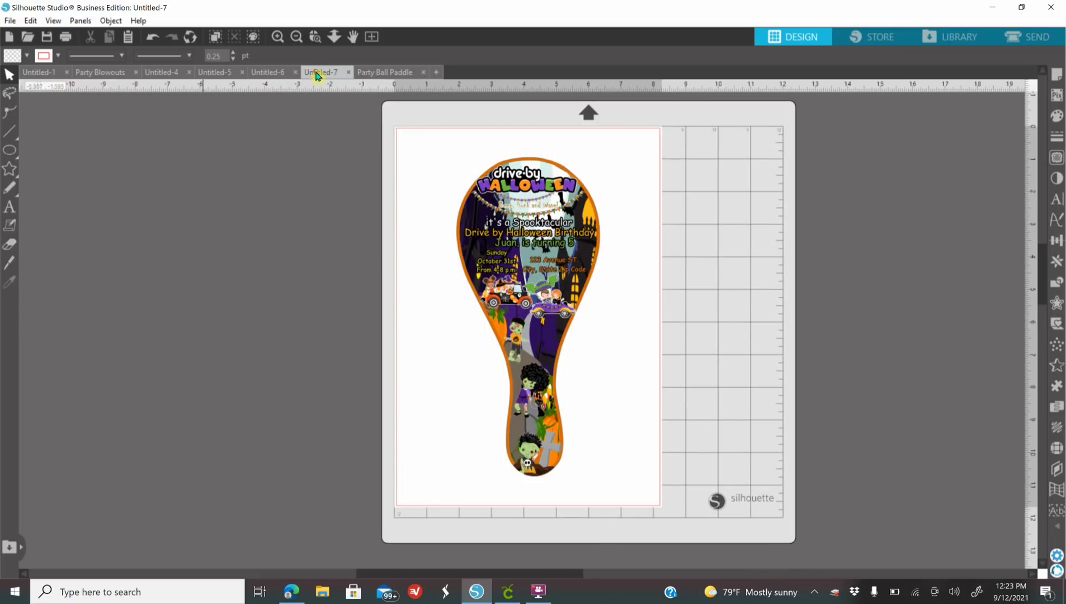
left_click(218, 75)
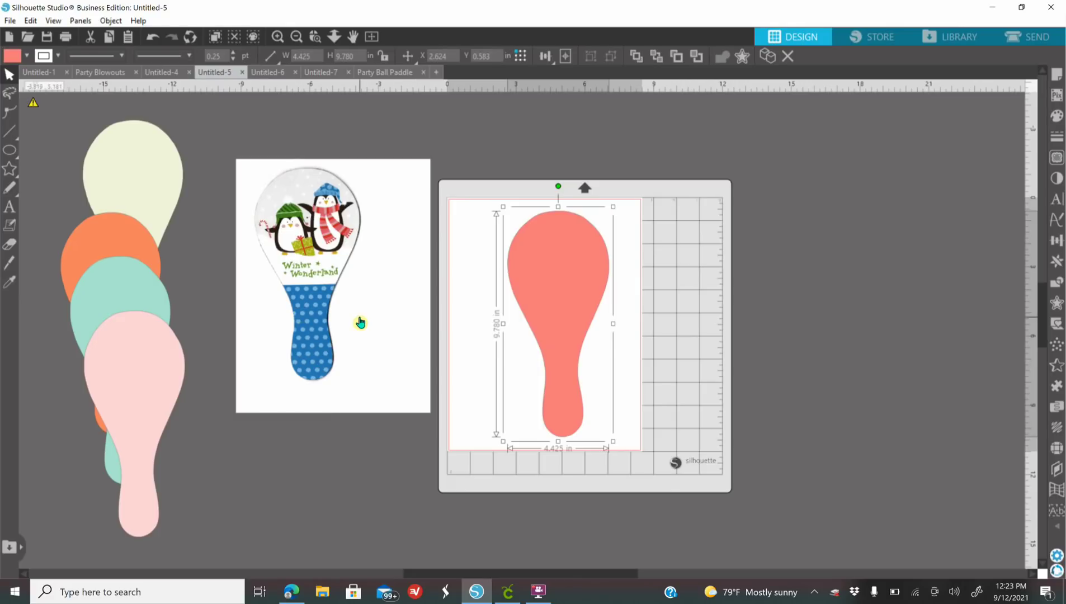
Step: Move the salmon paddle shape off the page and shift the scanned penguin paddle image clear of it
left_click_drag(528, 302, 243, 303)
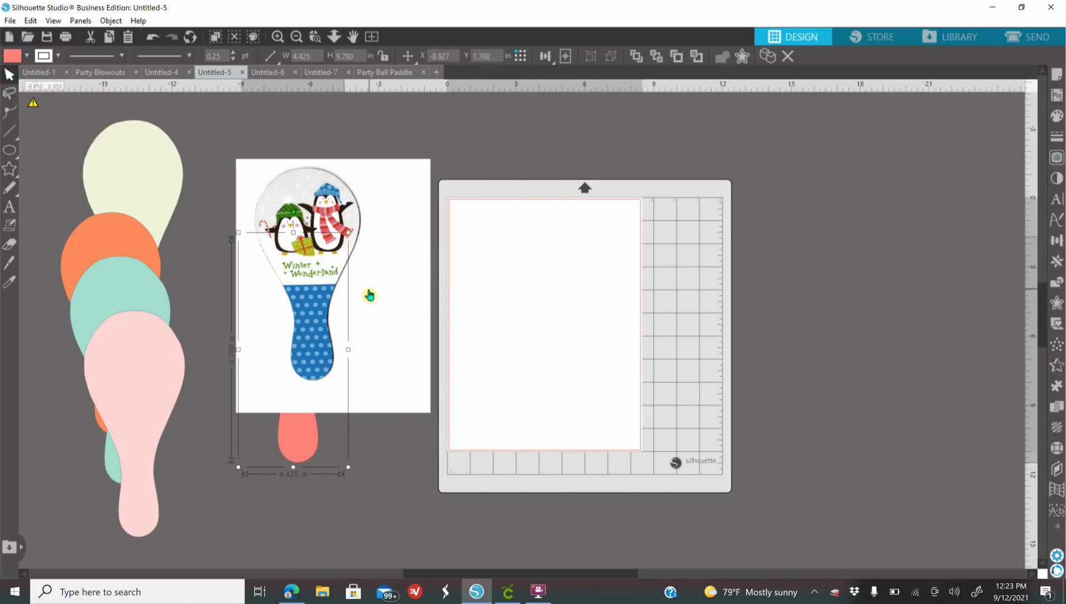
left_click_drag(387, 299, 449, 311)
left_click(294, 169)
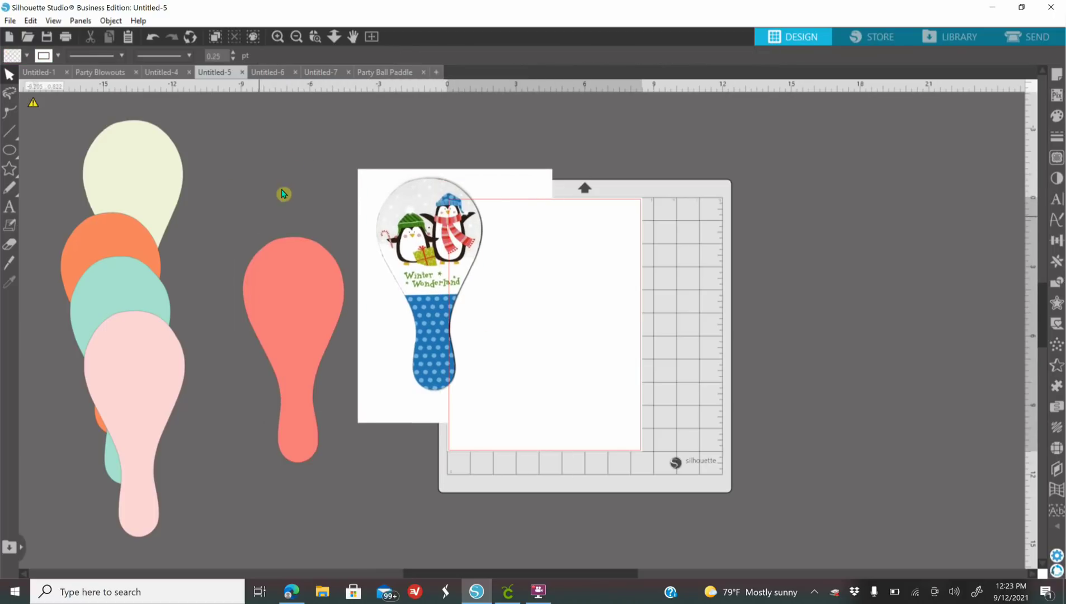
left_click(14, 24)
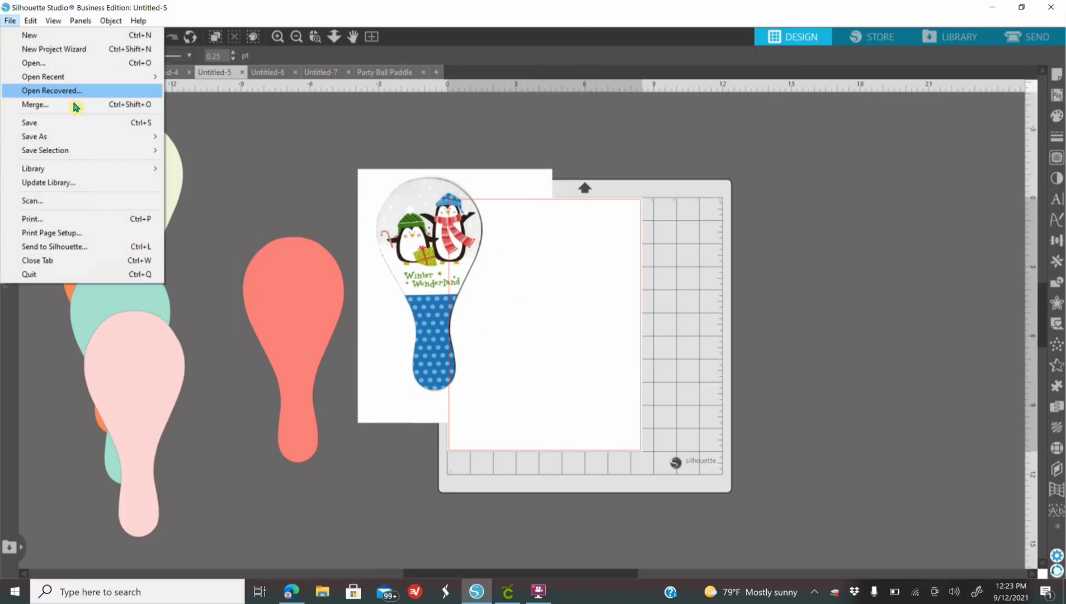
left_click(300, 155)
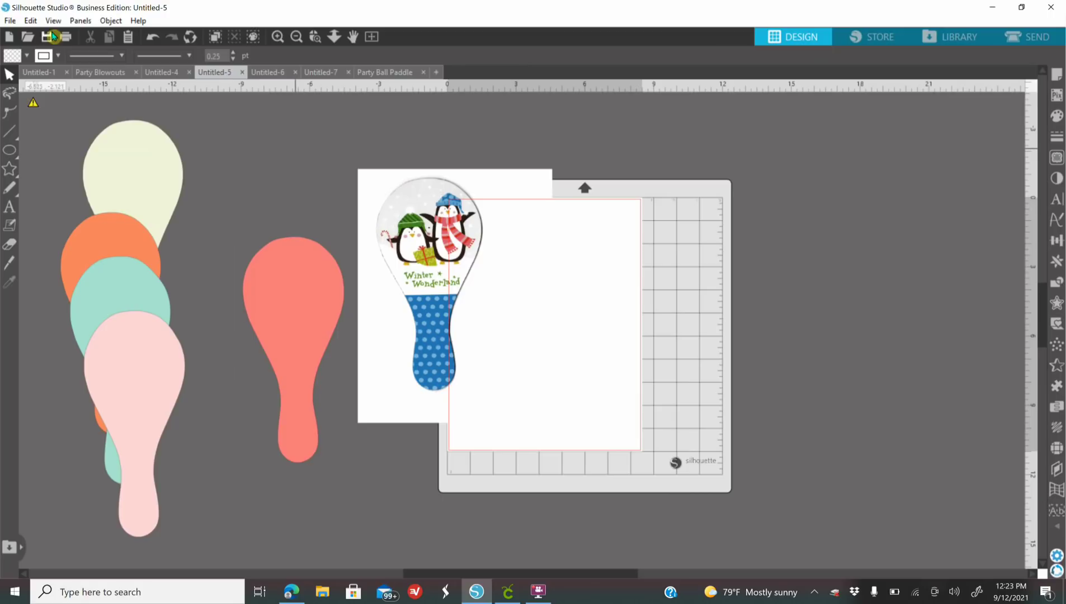
left_click(10, 21)
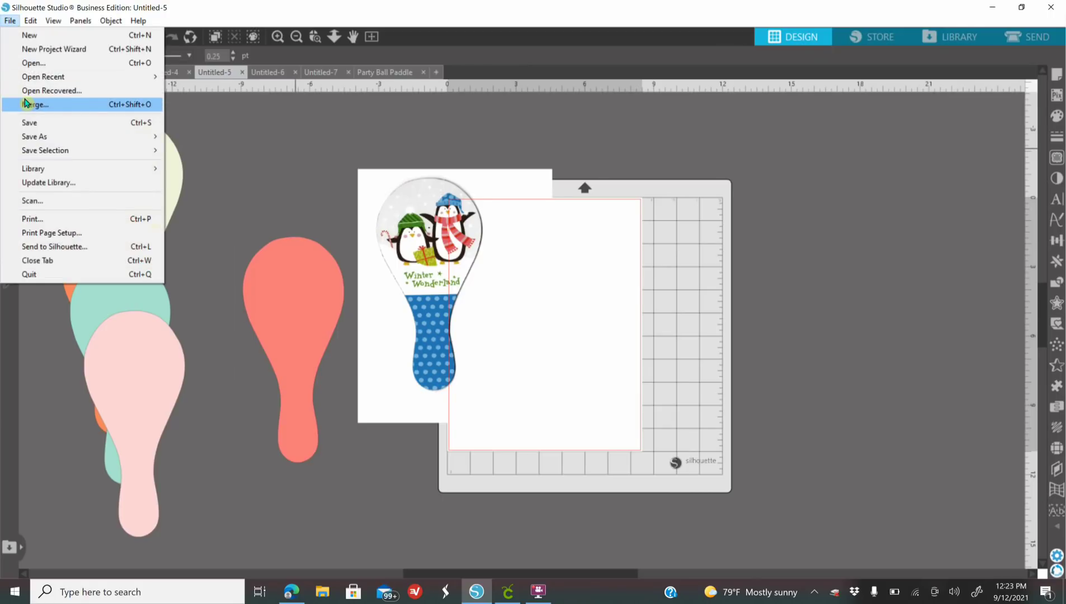
left_click(416, 238)
Step: Place the scanned 8.5 x 11 in penguin paddle image so that it fills the page
left_click_drag(411, 245, 364, 221)
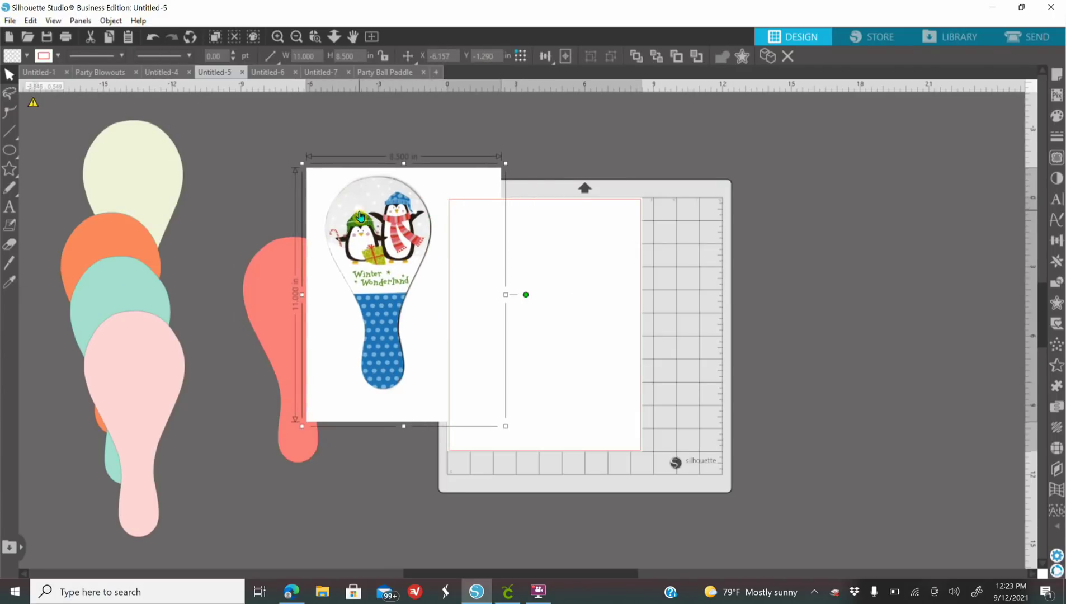
mouse_move(359, 215)
left_mouse_down()
mouse_move(378, 238)
mouse_move(377, 226)
left_mouse_up()
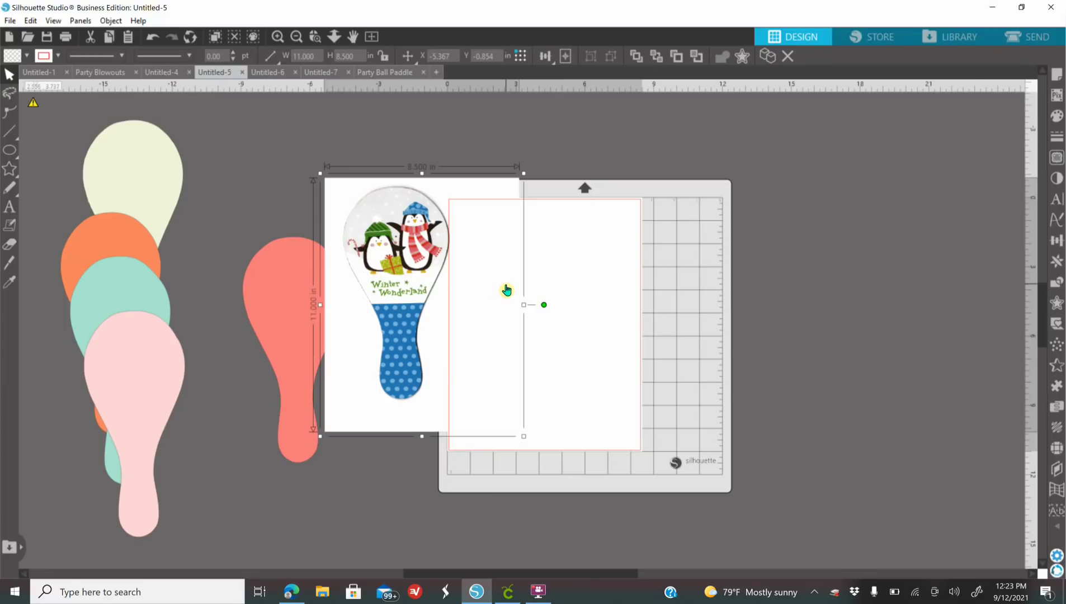
left_click_drag(461, 307, 586, 326)
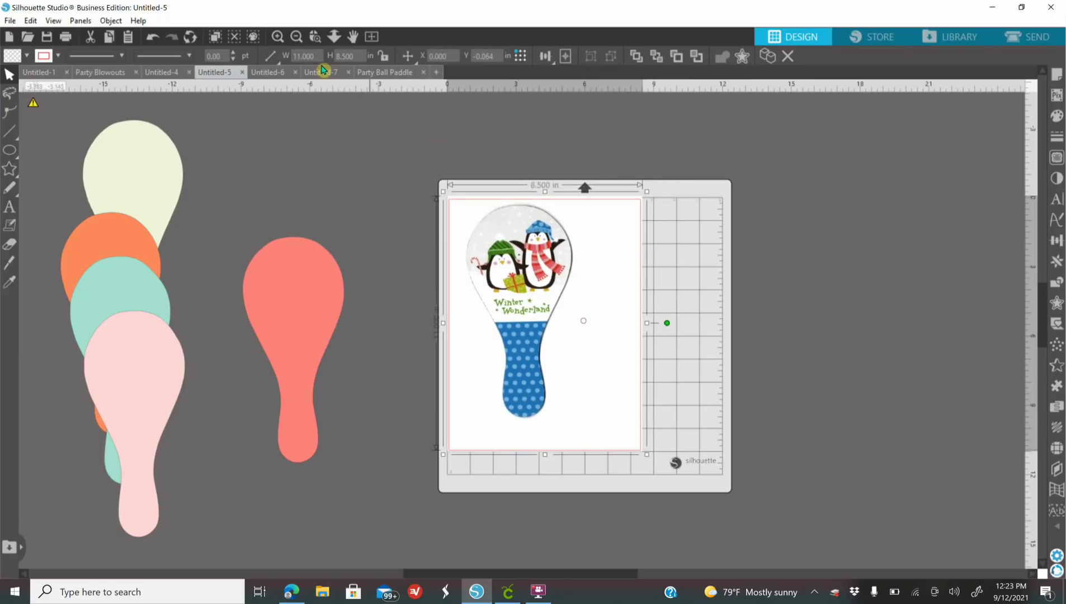
left_click(278, 36)
left_click_drag(563, 268, 559, 264)
left_click(14, 21)
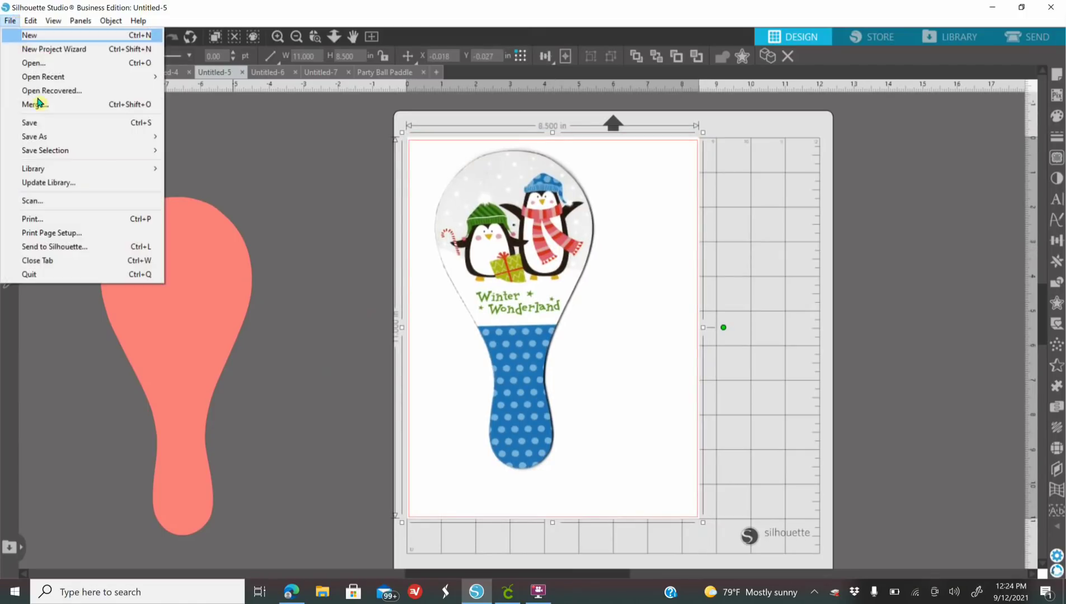
mouse_move(53, 137)
left_click(190, 138)
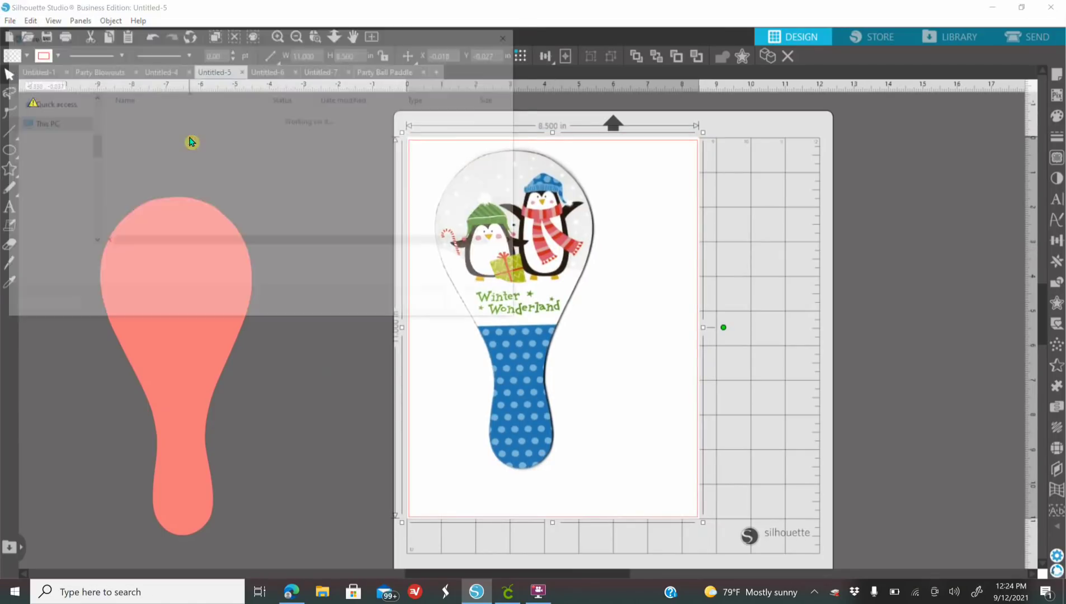
left_click(117, 280)
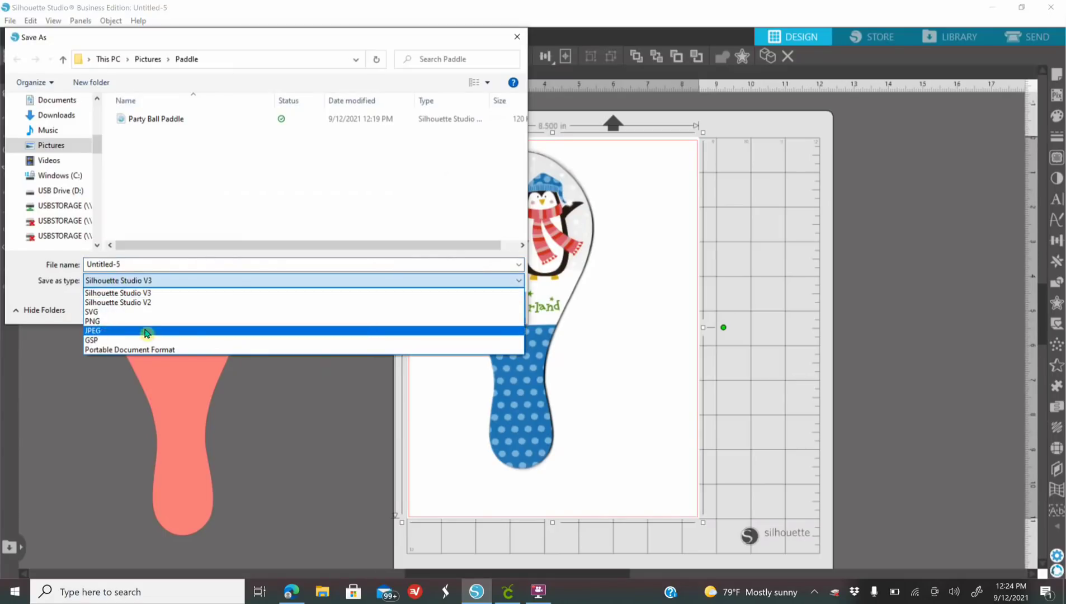
left_click(516, 45)
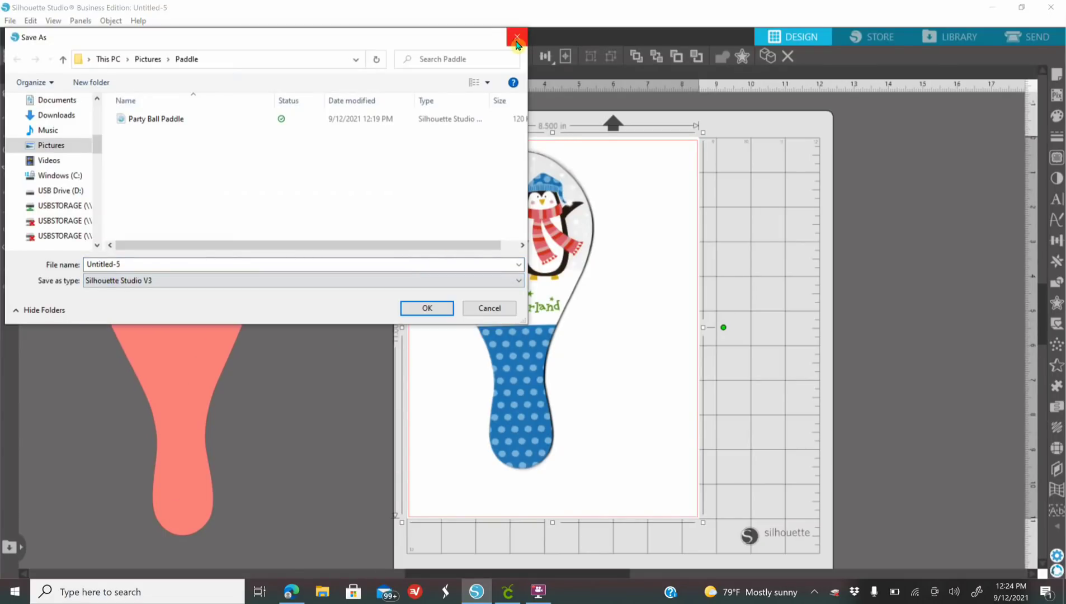
left_click(515, 44)
Step: Switch to remove.bg in the browser and upload "paddle jpeg" from the EPSCAN folder to remove its background
left_click(300, 600)
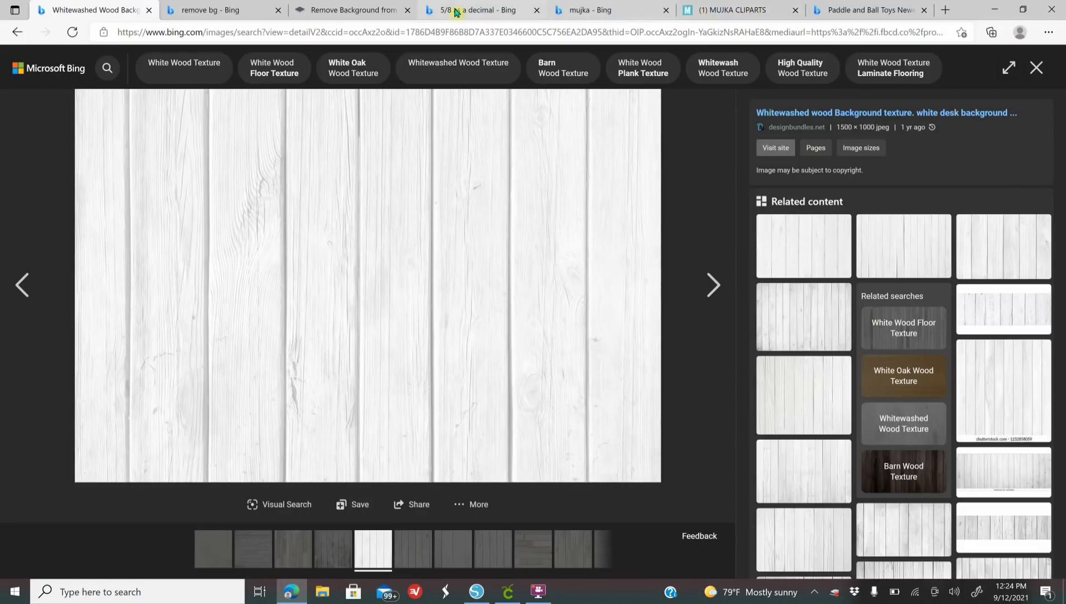
left_click(355, 10)
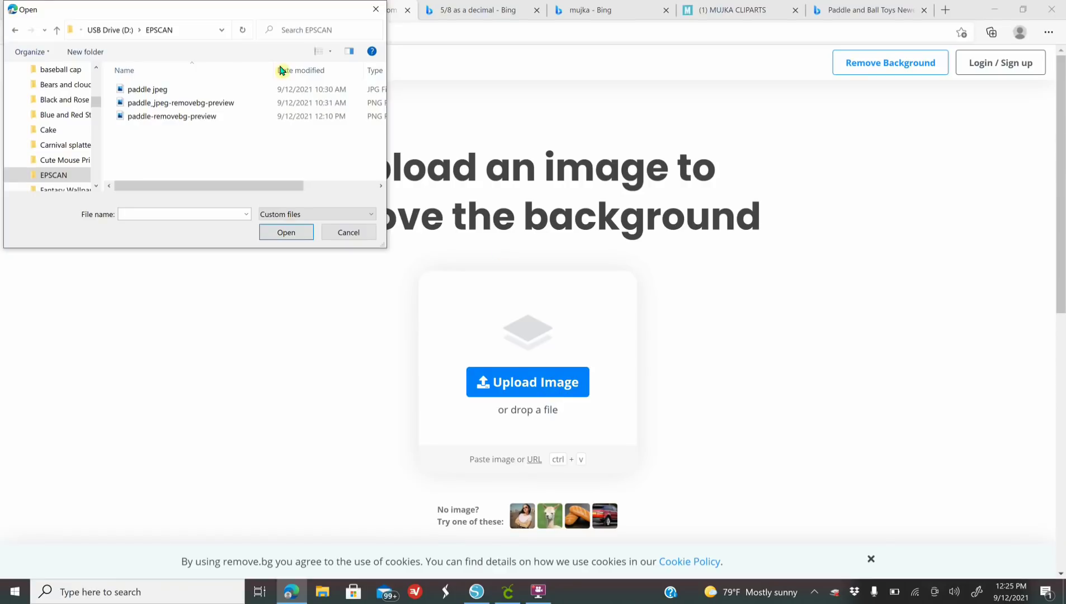
left_click(144, 95)
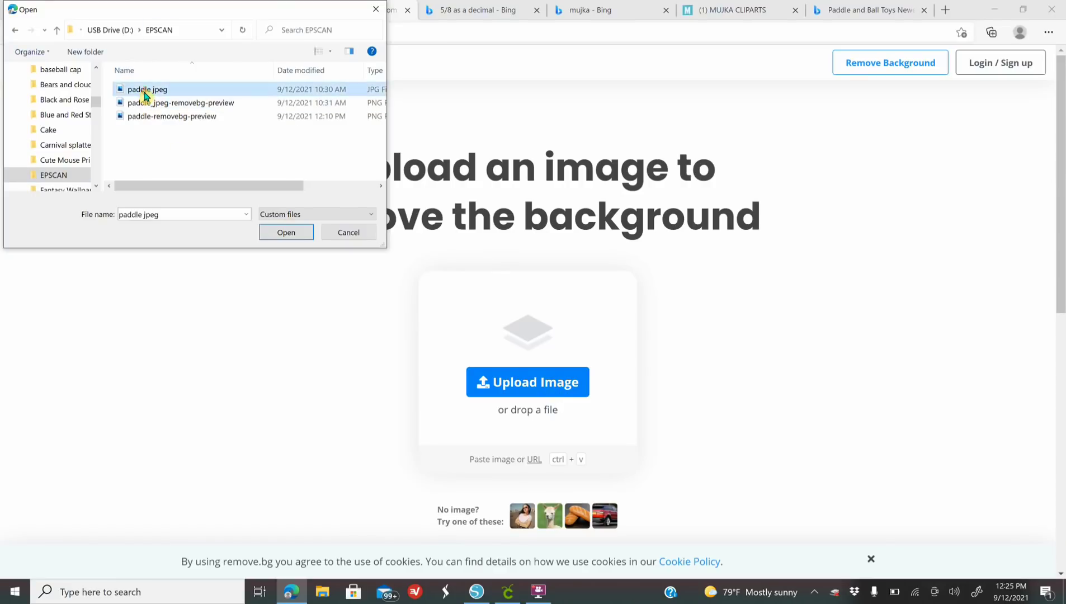
left_click(284, 234)
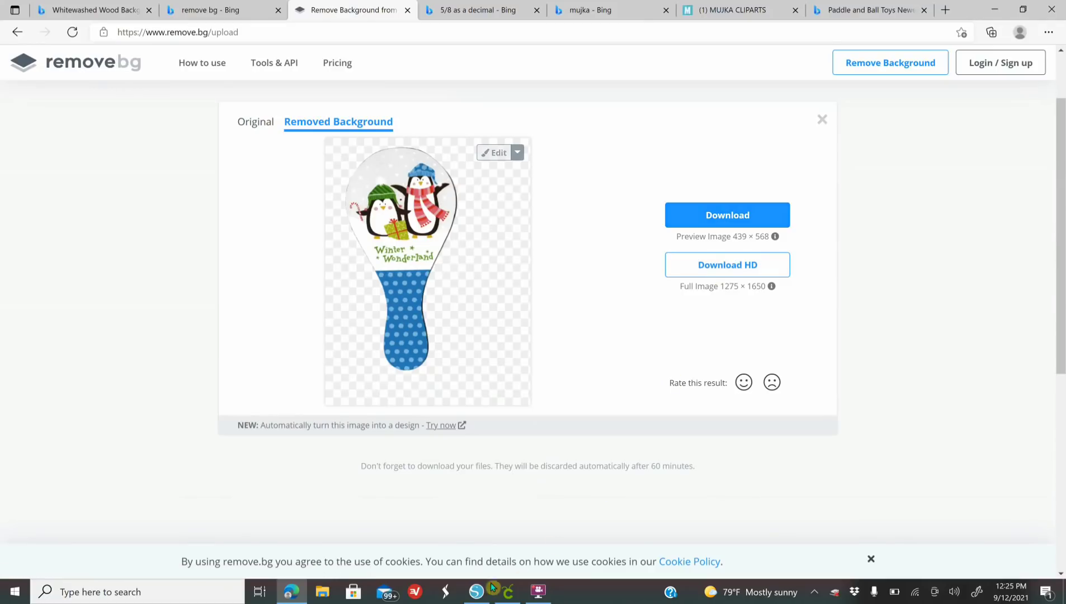
Step: Switch back to Silhouette Studio and move the scanned penguin paddle image off the page, beyond the salmon paddle
left_click(477, 594)
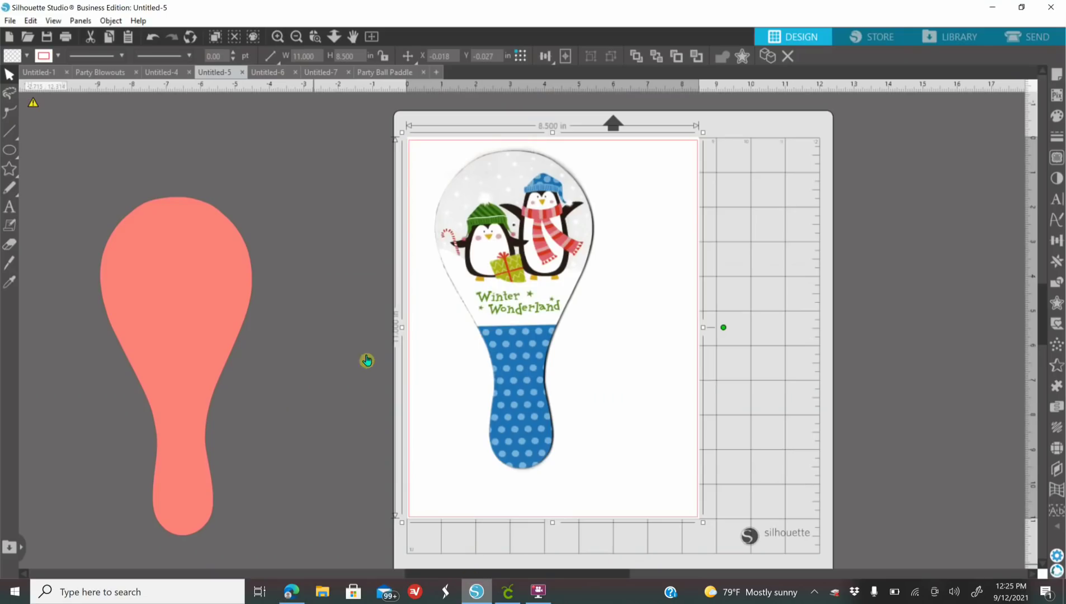
left_click_drag(501, 263, 7, 254)
left_click(10, 21)
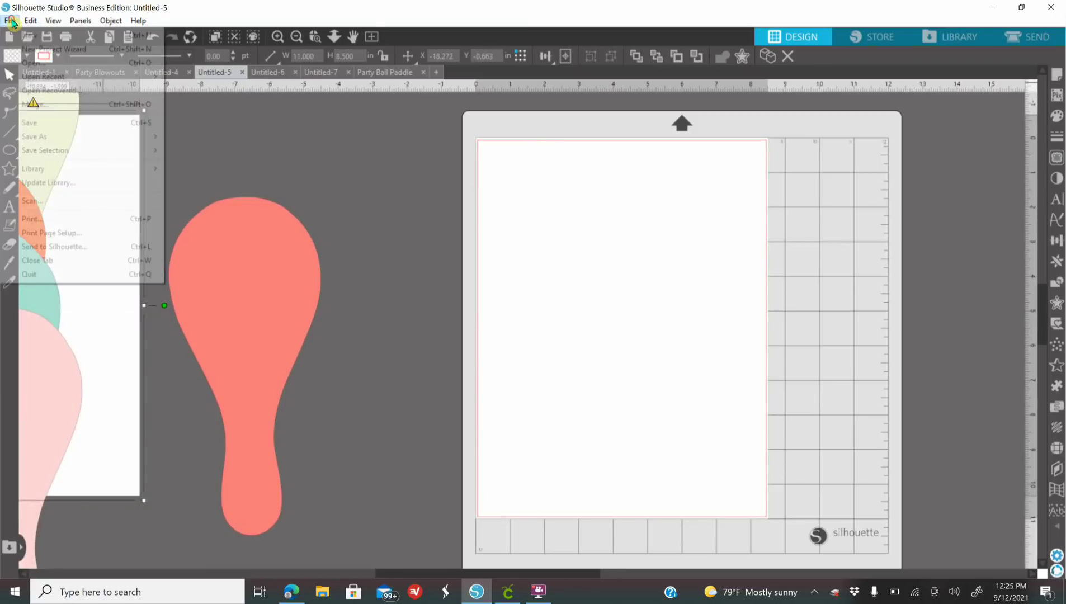
left_click(35, 104)
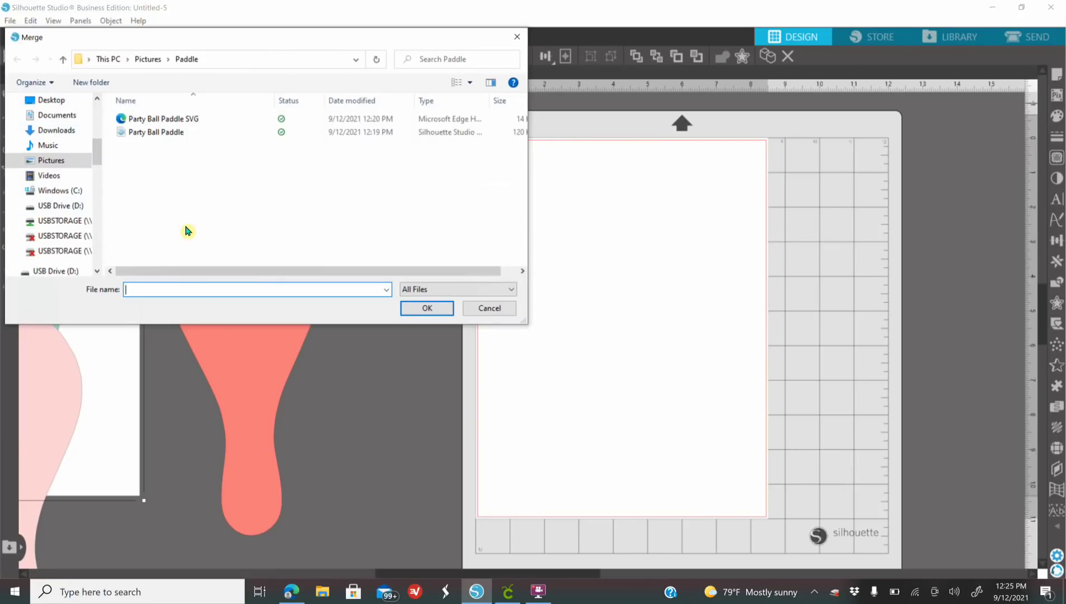
scroll(67, 204, "up", 4)
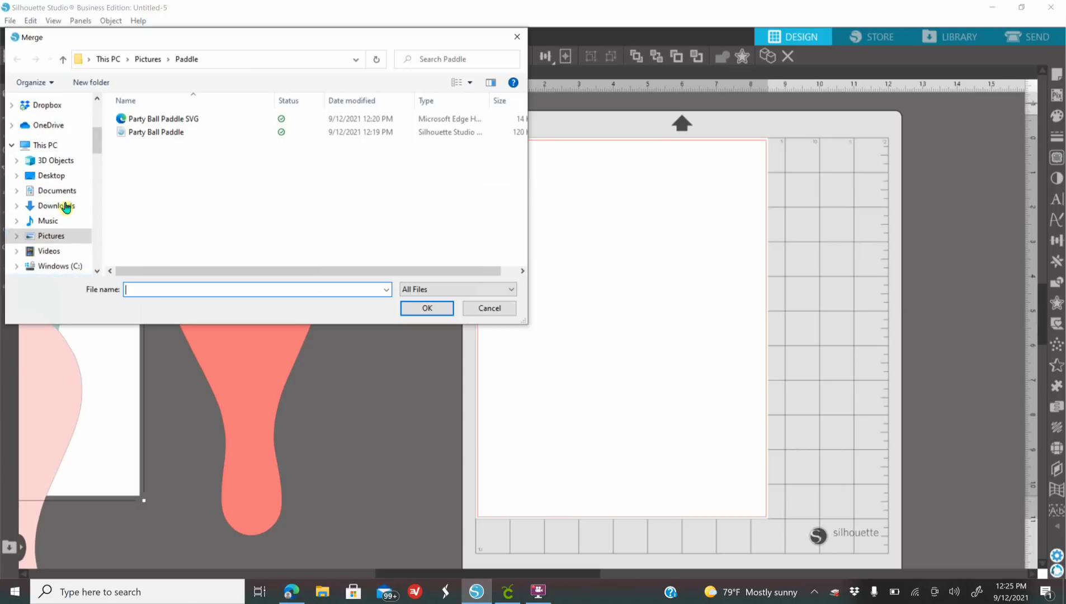
scroll(66, 209, "down", 3)
scroll(66, 207, "up", 3)
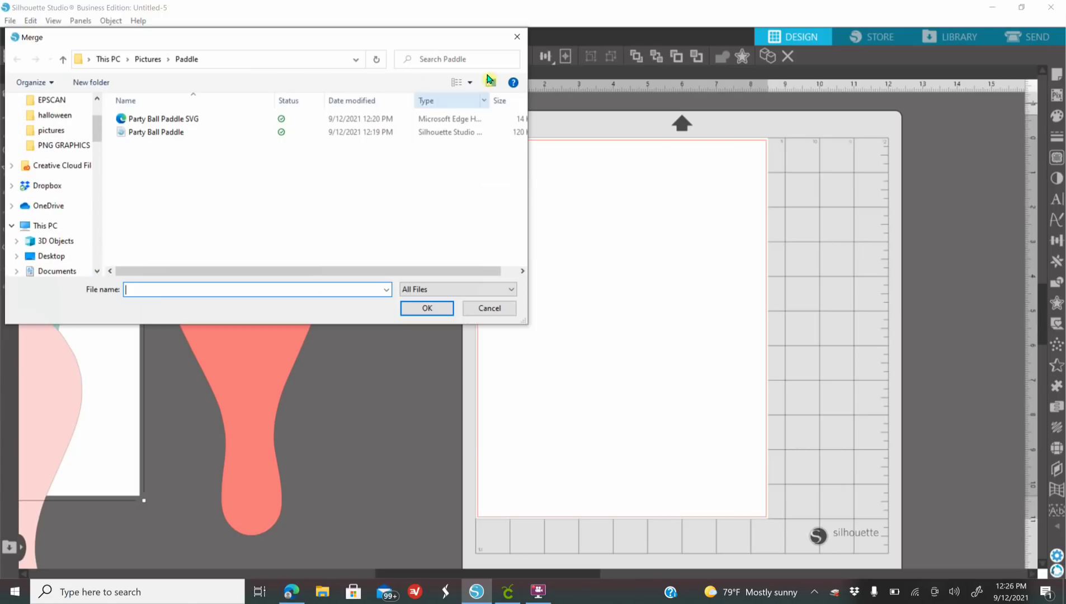
left_click(513, 43)
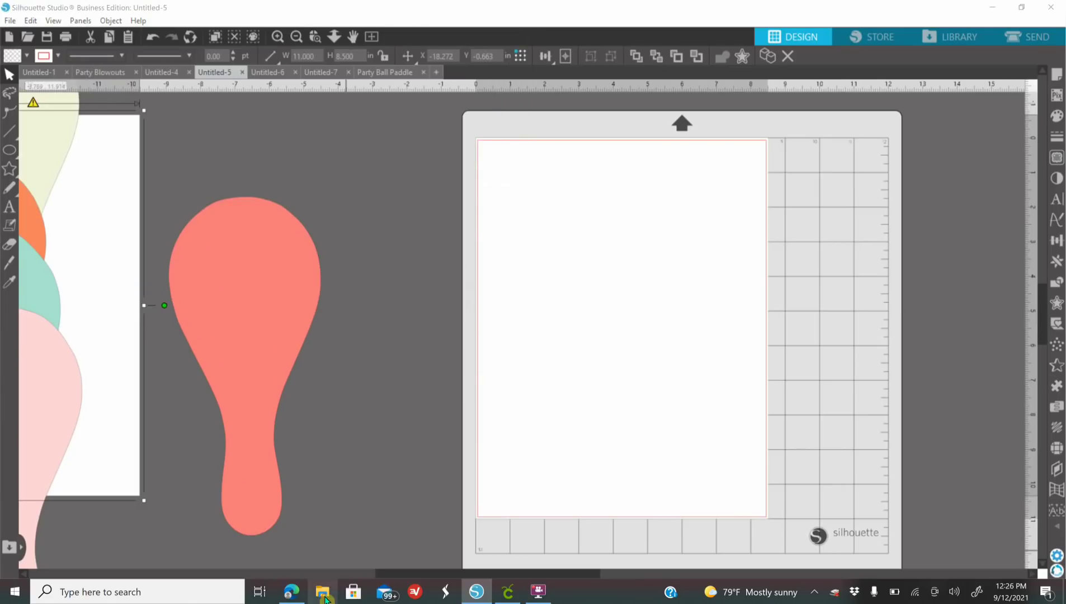
Step: Look through the recent files and frequent folders in File Explorer for the background-free paddle image
left_click(330, 585)
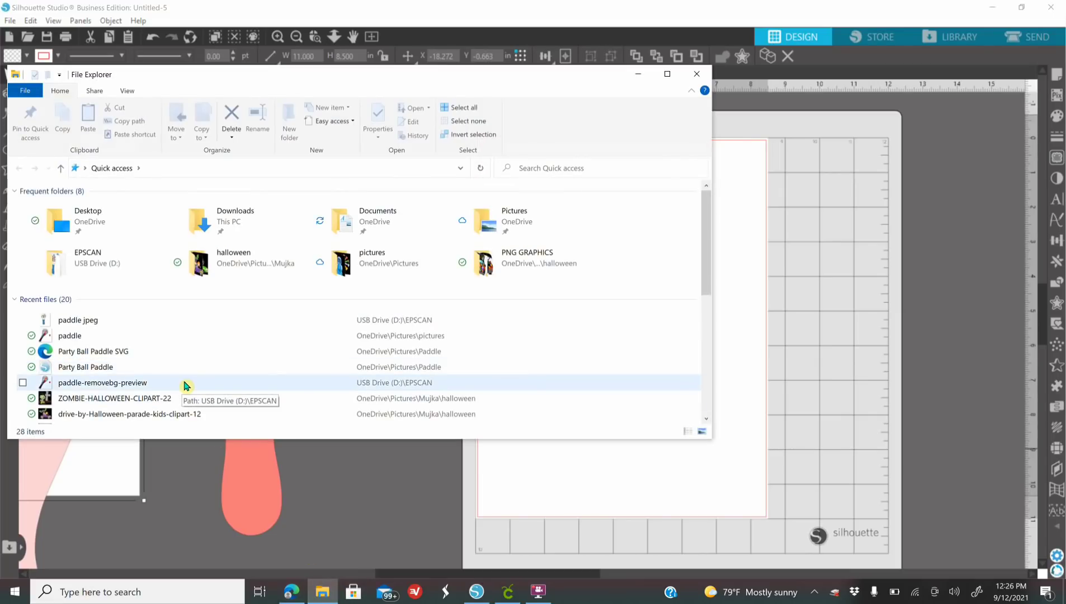
scroll(186, 385, "down", 5)
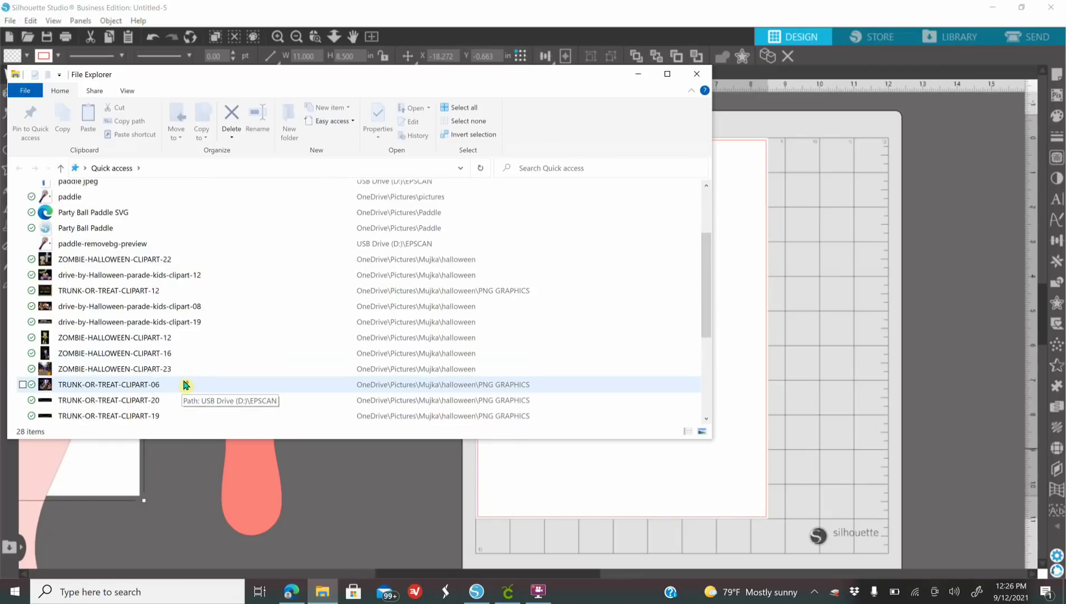
scroll(185, 385, "down", 1)
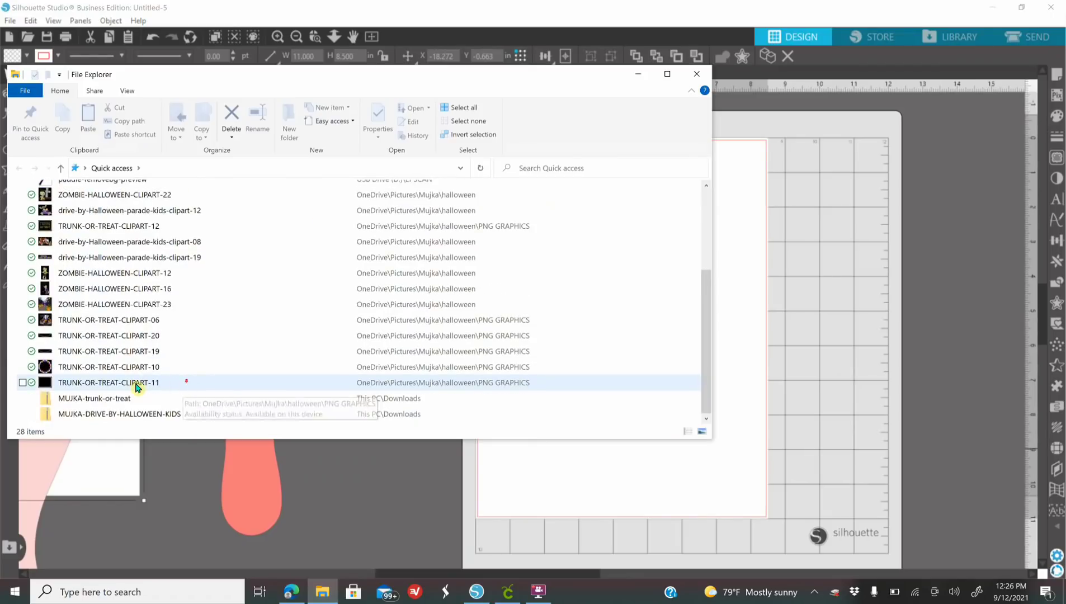
scroll(167, 398, "up", 6)
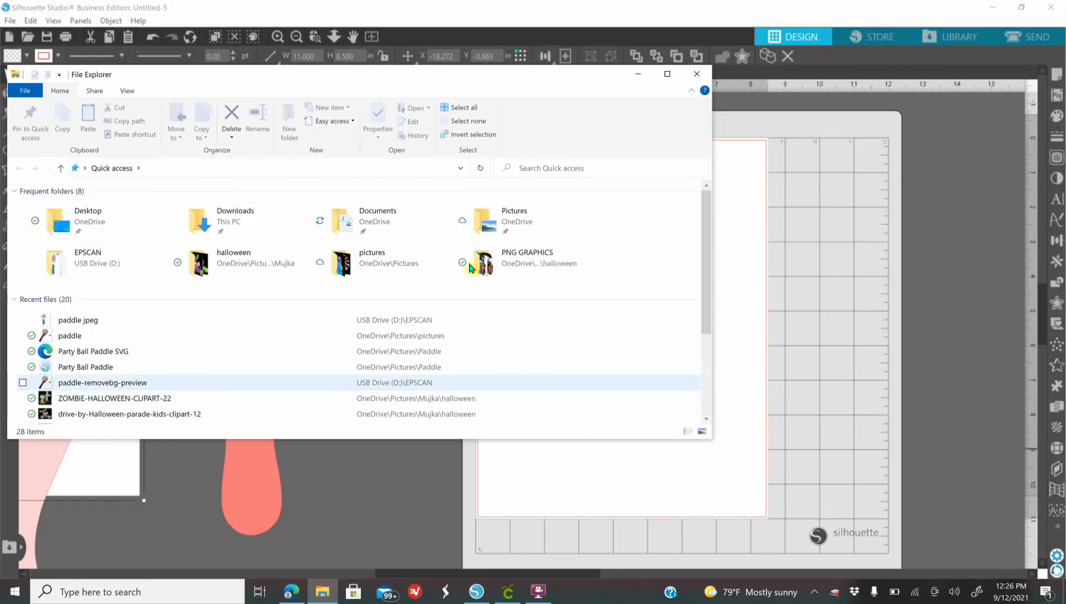
left_click(696, 77)
Step: Merge the "paddle_jpeg-removebg-preview" PNG from the EPSCAN folder into the design and place it on the page
left_click(28, 37)
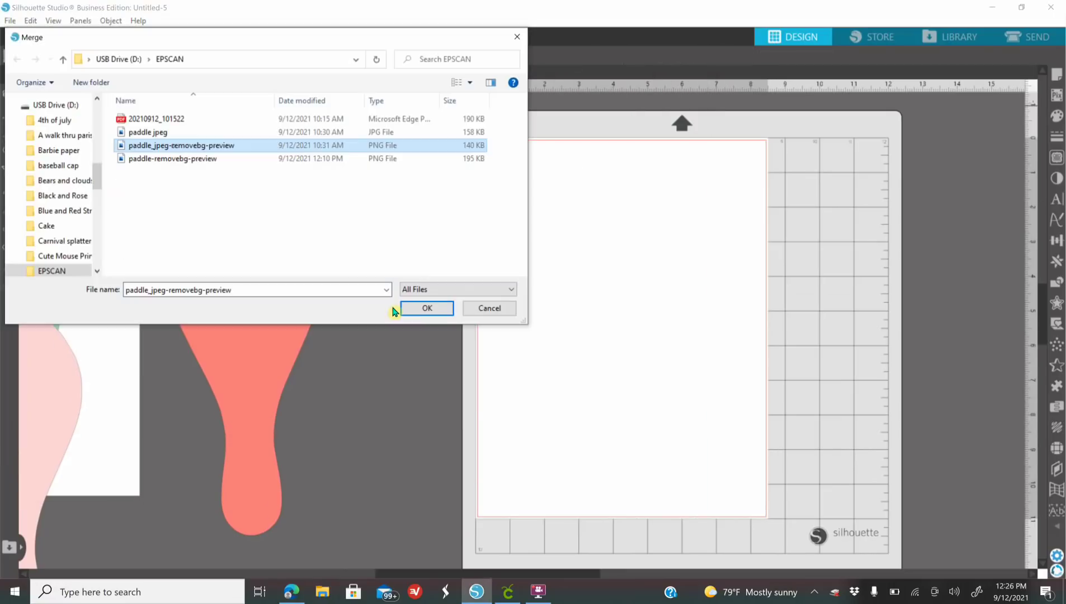
left_click(423, 308)
left_click_drag(515, 252, 575, 283)
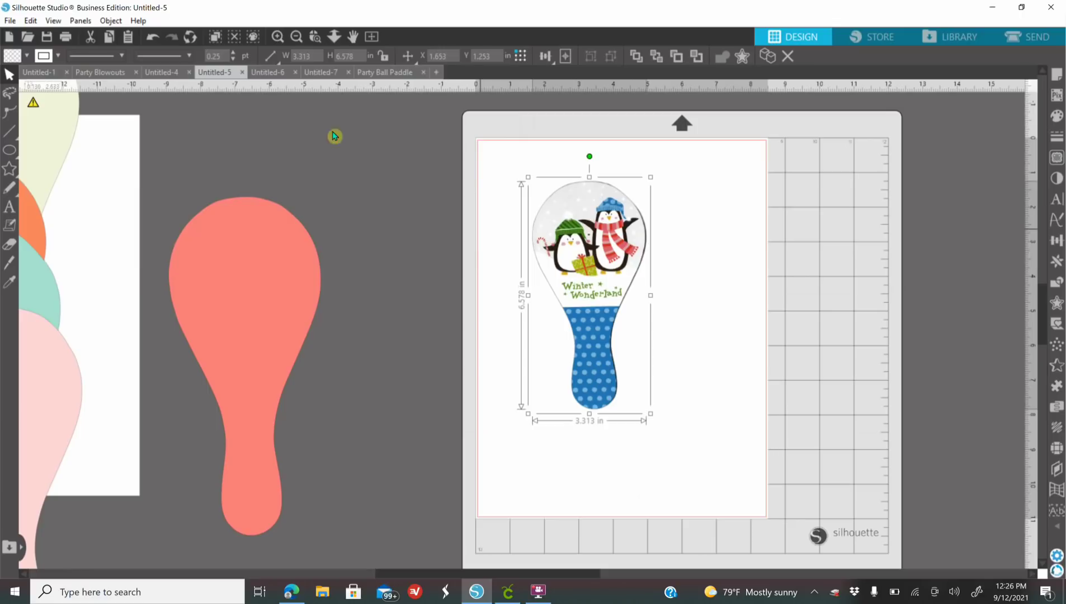
Step: Move the background-free penguin paddle beside the page, set the salmon paddle aside, and enlarge the penguin paddle to about 4.66 x 9.25 in
left_click_drag(606, 273, 388, 269)
left_click_drag(292, 290, 150, 269)
left_click_drag(408, 266, 354, 286)
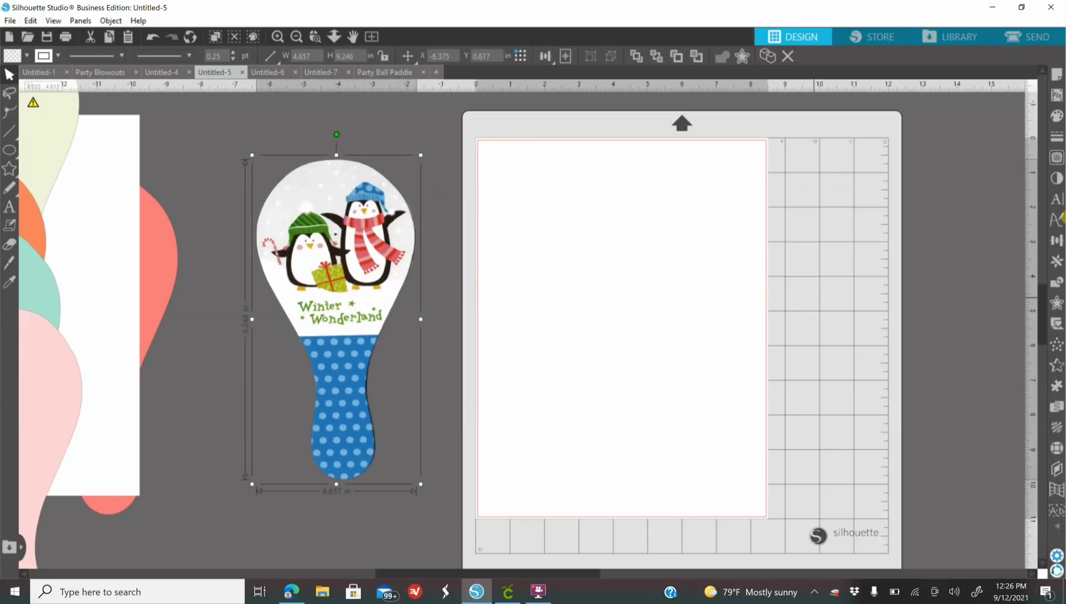
Step: Fill the penguin paddle with solid black and shift it slightly beside the page
left_click(1055, 119)
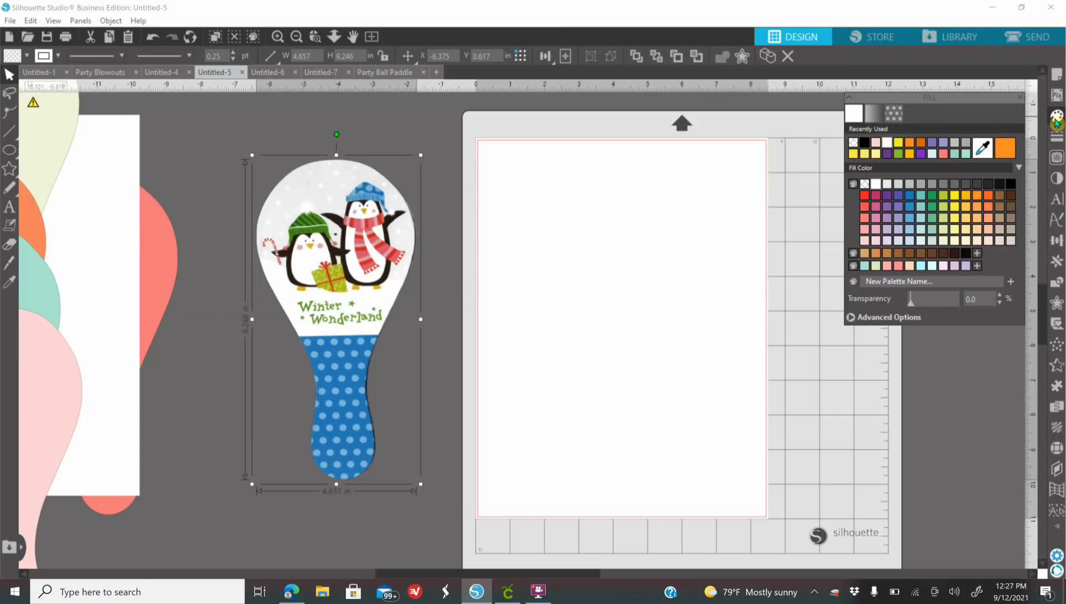
left_click(866, 144)
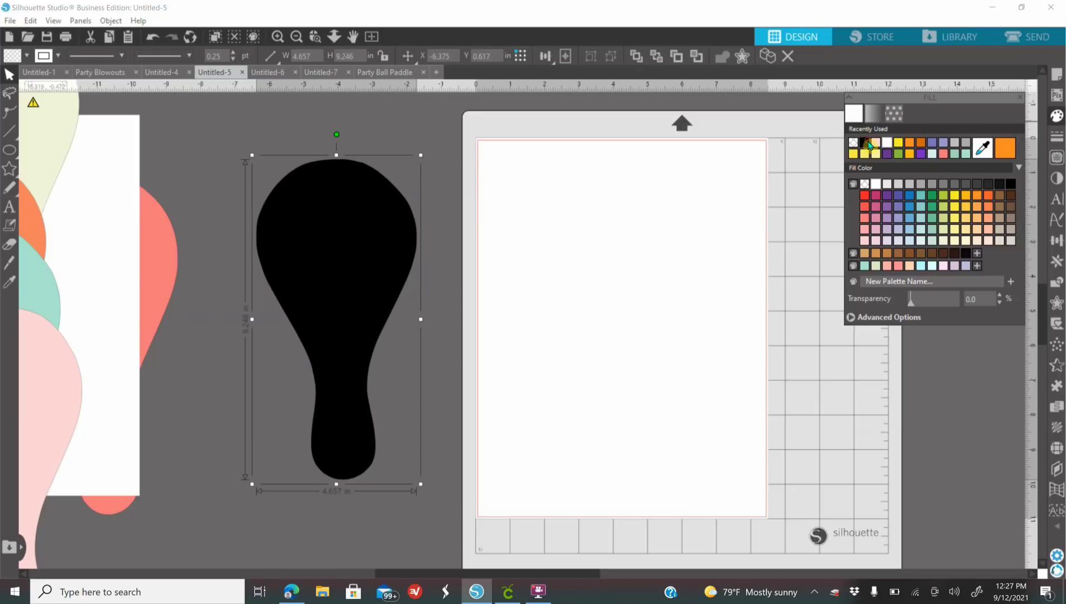
left_click_drag(324, 253, 340, 287)
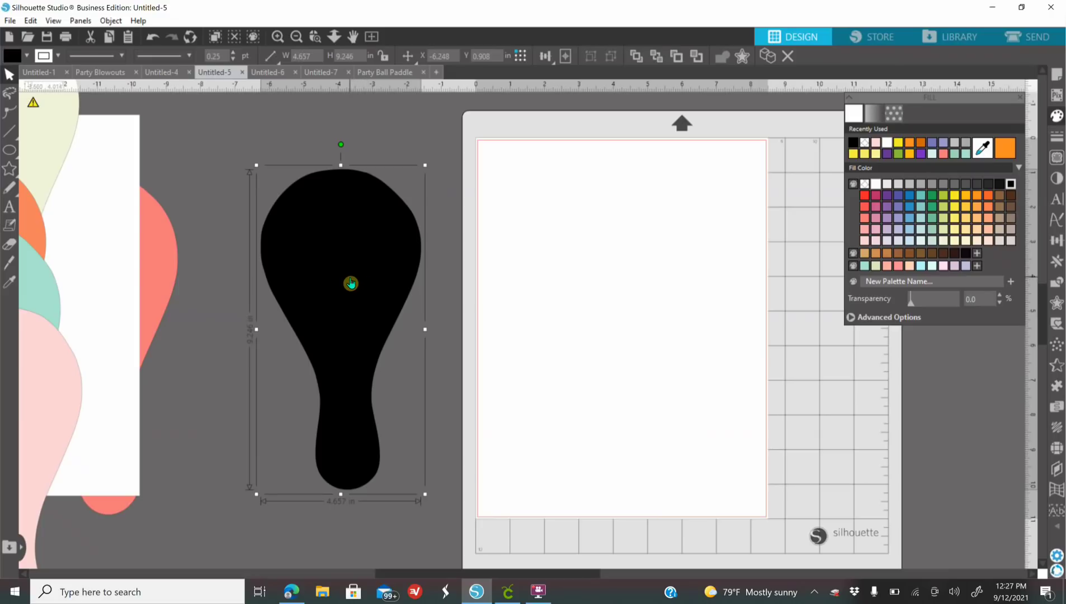
Step: Pull the pale green paddle out of the pile, place it beside the black paddle, and select it to check its size
left_click(13, 156)
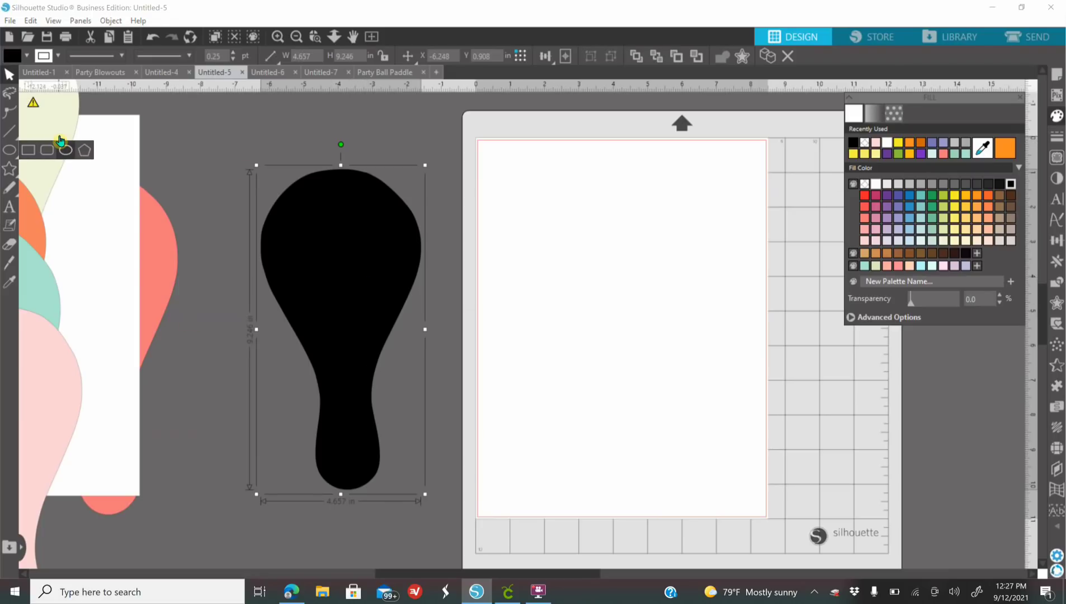
left_click_drag(47, 107, 186, 226)
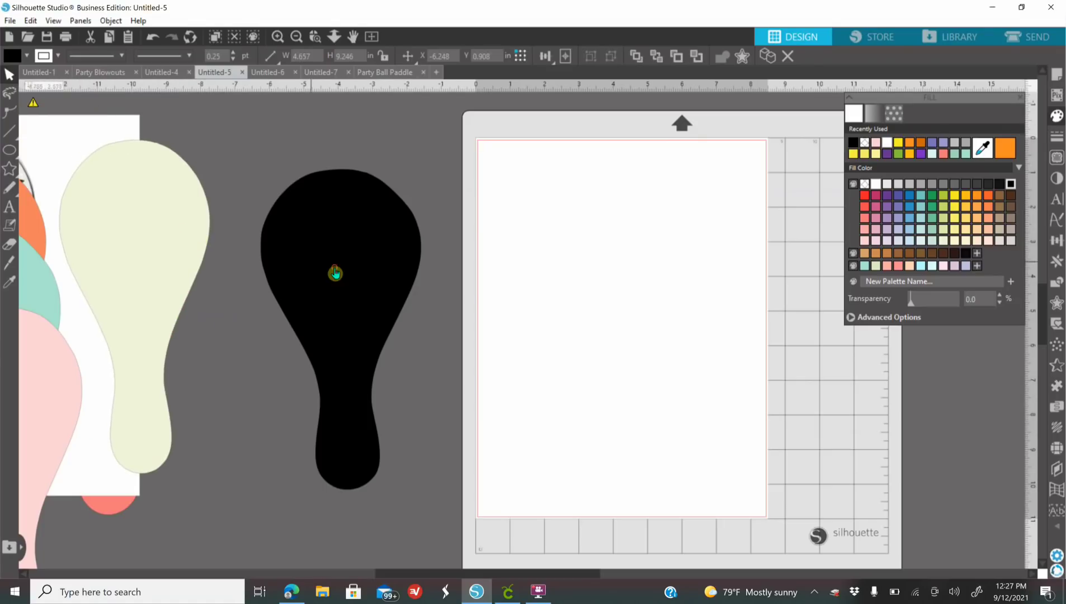
left_click(143, 264)
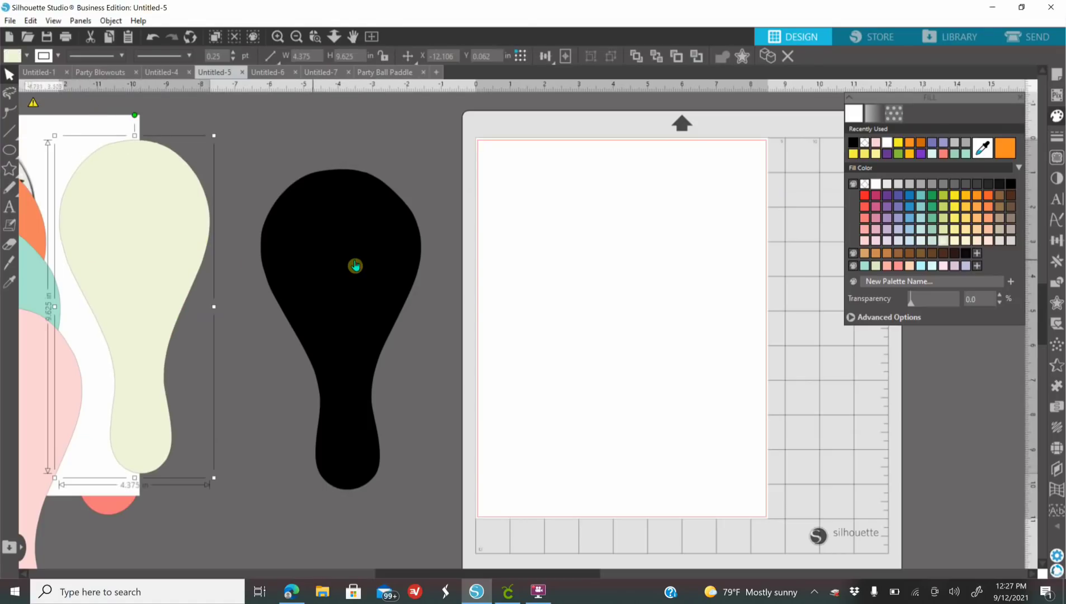
Step: Resize the black paddle to match the pale green one: width 4.375 in and height 9.625 in
left_click(352, 265)
left_click_drag(317, 54, 276, 110)
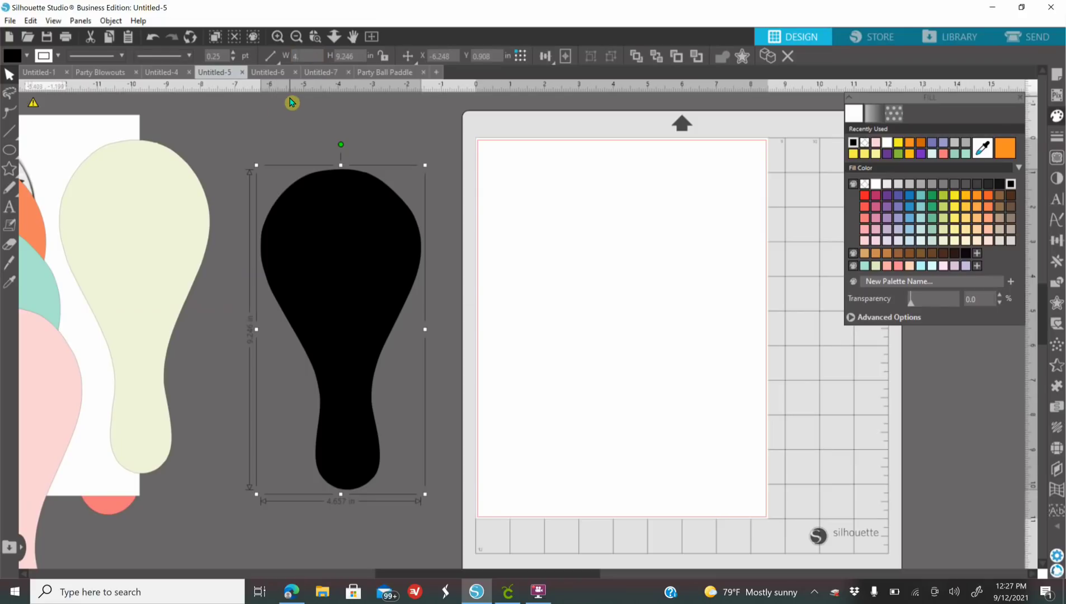
left_click(174, 215)
left_click(391, 262)
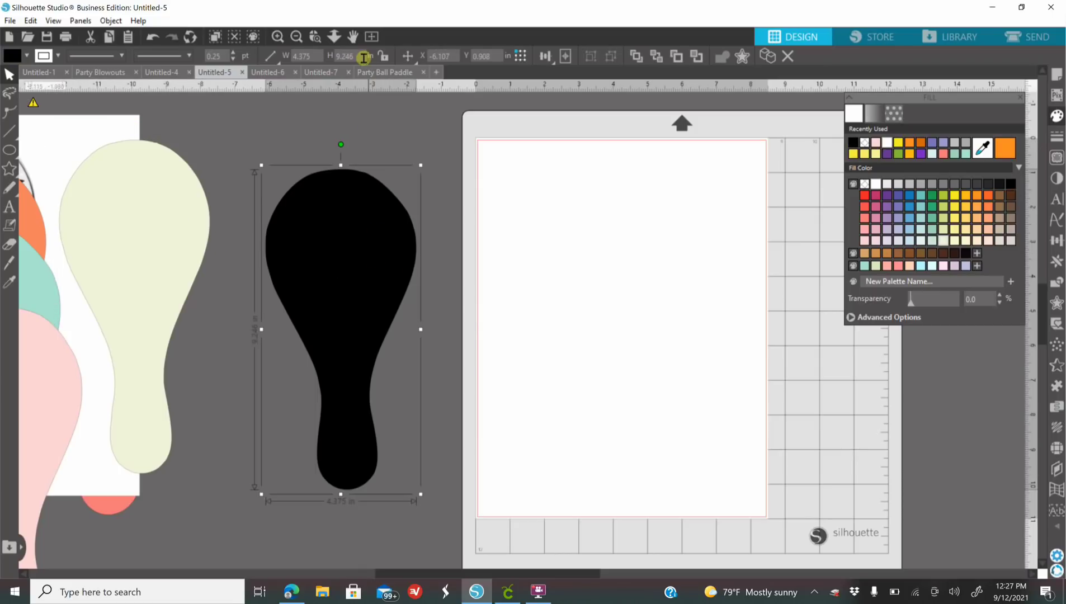
left_click_drag(353, 56, 308, 104)
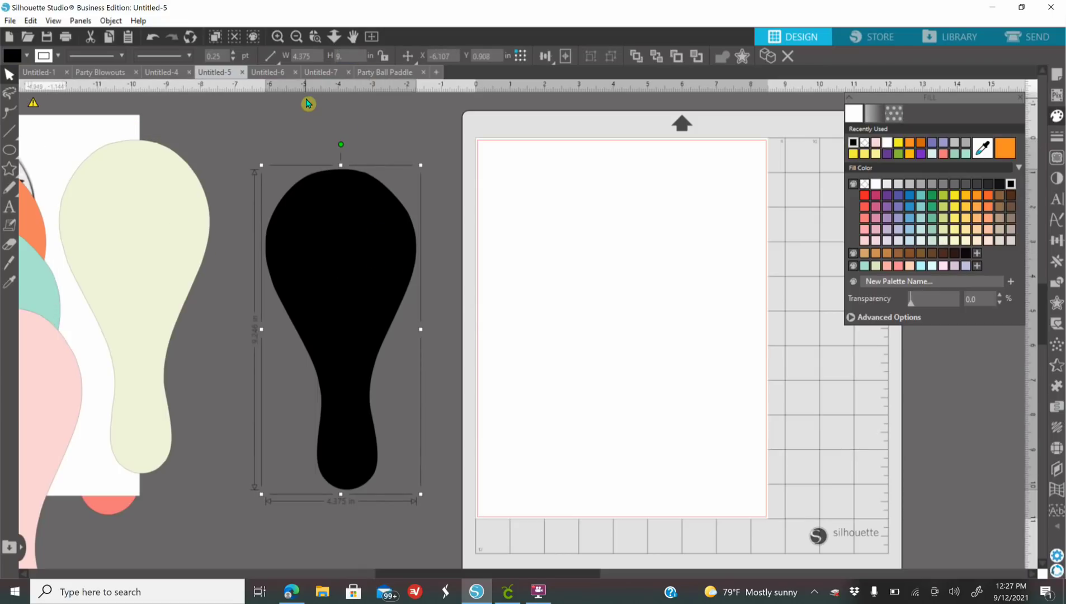
type("9.625")
key("Return")
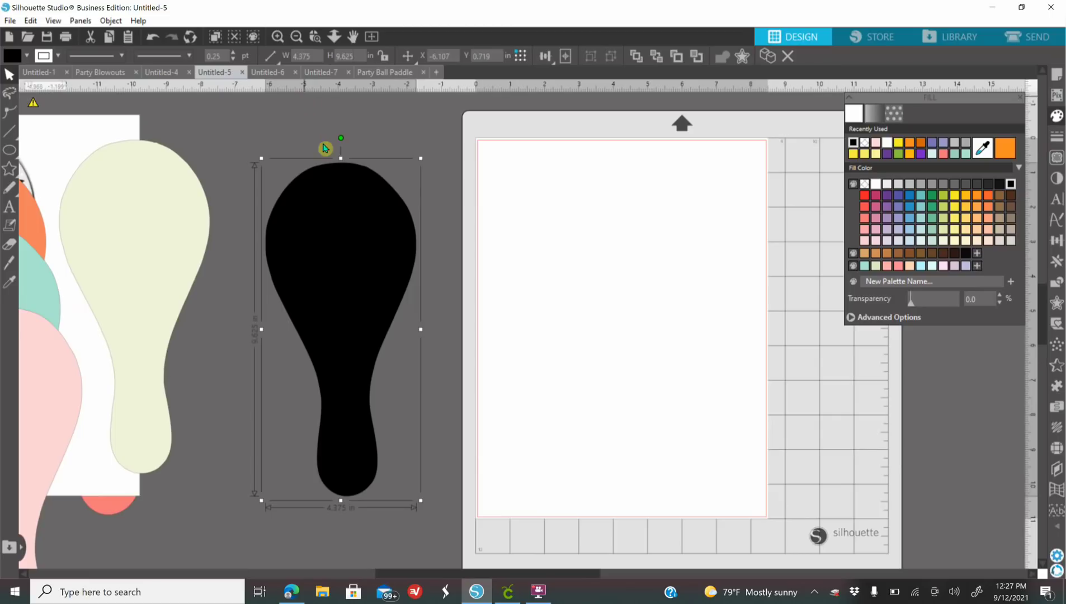
Step: Switch to the browser to look at the Bing fraction-to-decimal conversion for 5/8, and return to Silhouette Studio
left_click(293, 594)
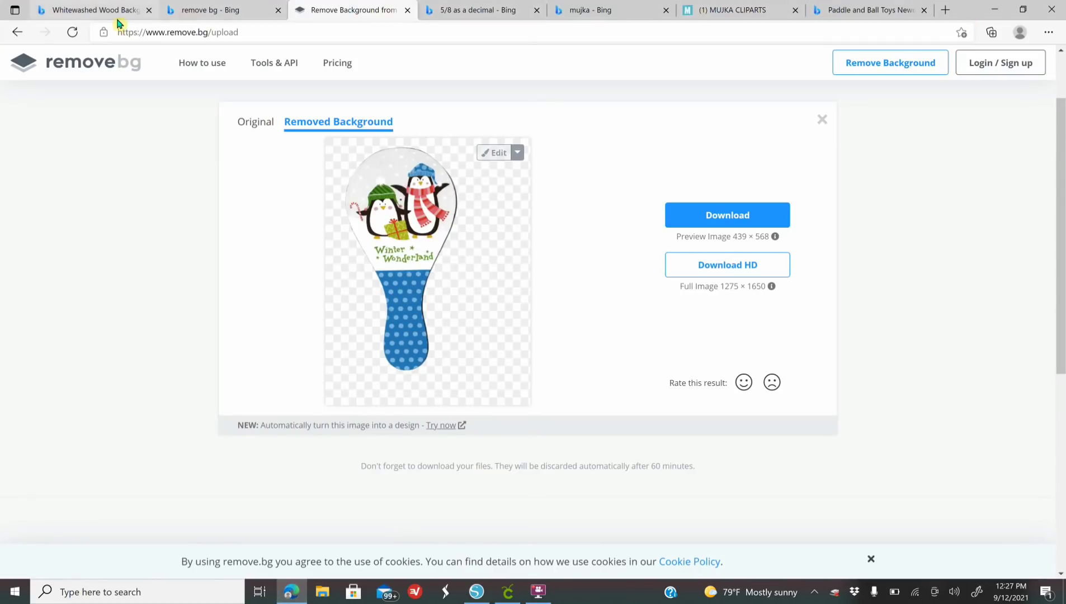
left_click(466, 17)
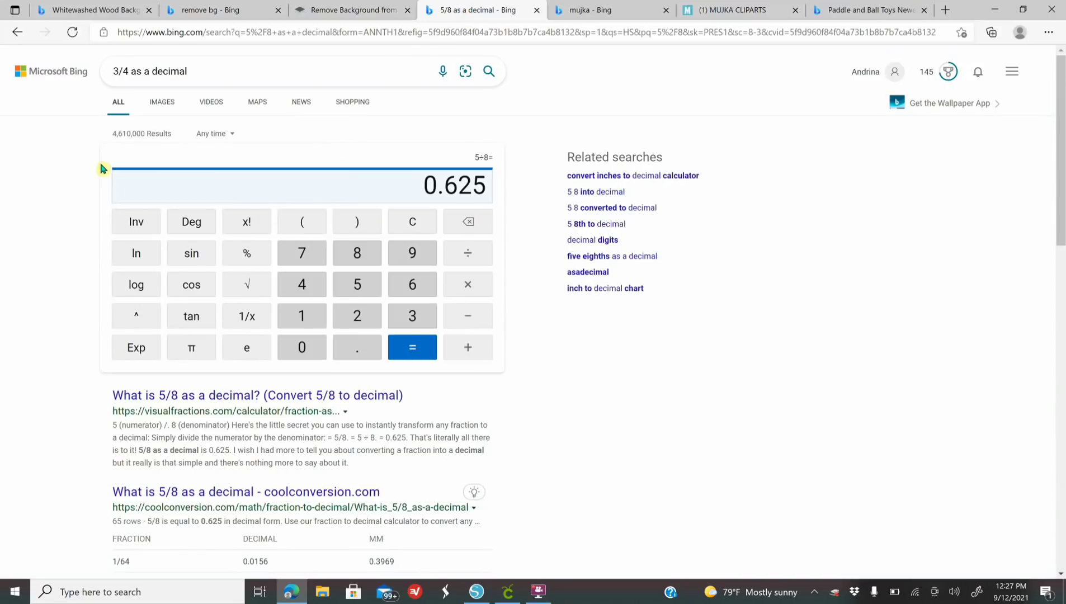
left_click(112, 81)
left_click(476, 592)
Step: Shift the black paddle closer to the page and move the orange and teal paddles over beside the scanned penguin image
left_click_drag(373, 284, 394, 281)
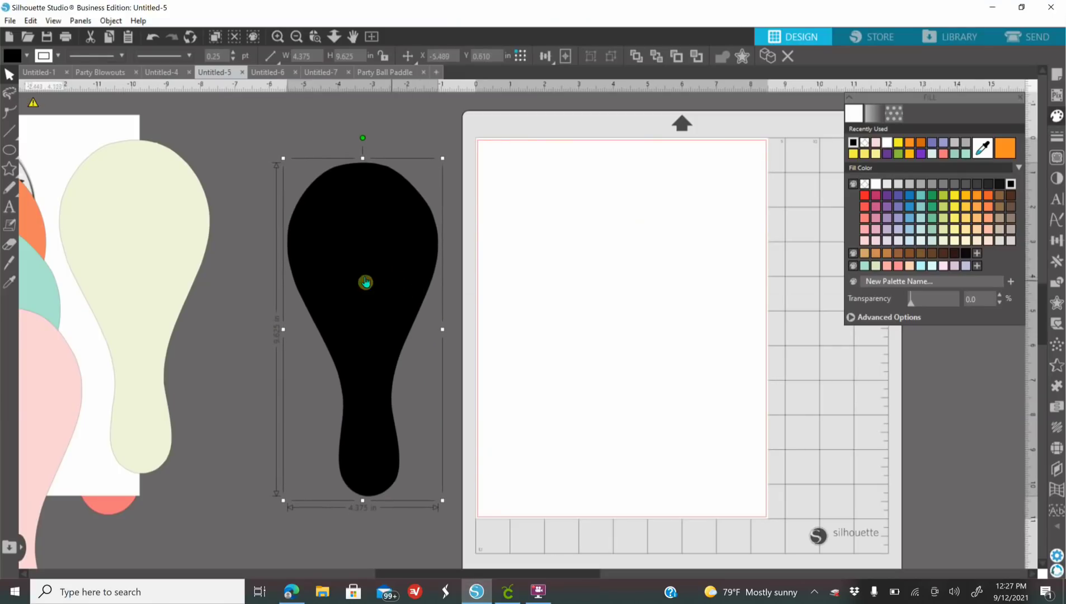
left_click(298, 37)
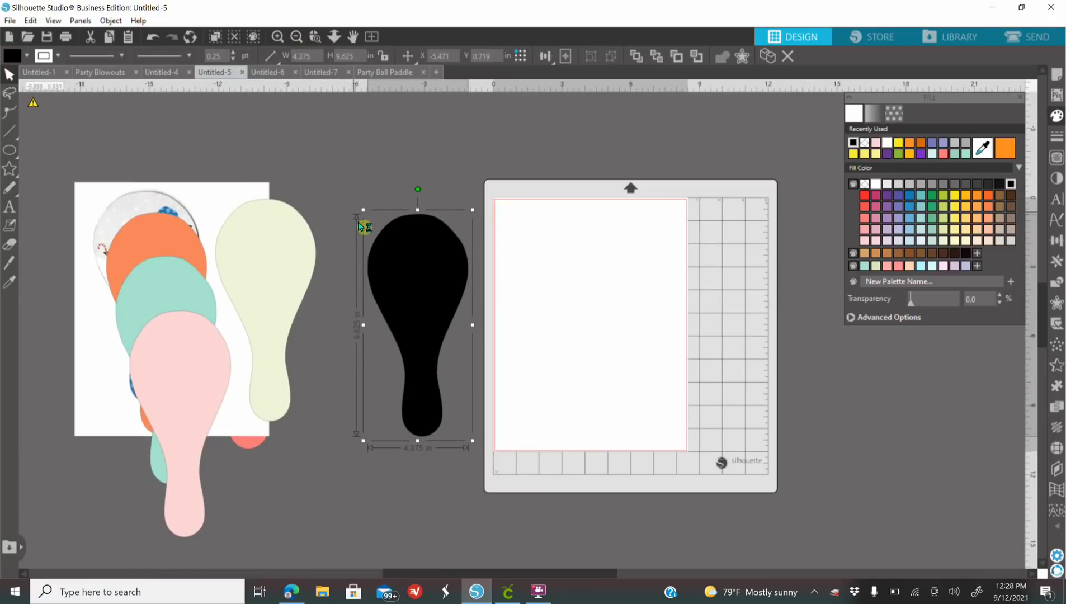
mouse_move(422, 349)
left_mouse_down()
mouse_move(415, 358)
mouse_move(418, 343)
left_mouse_up()
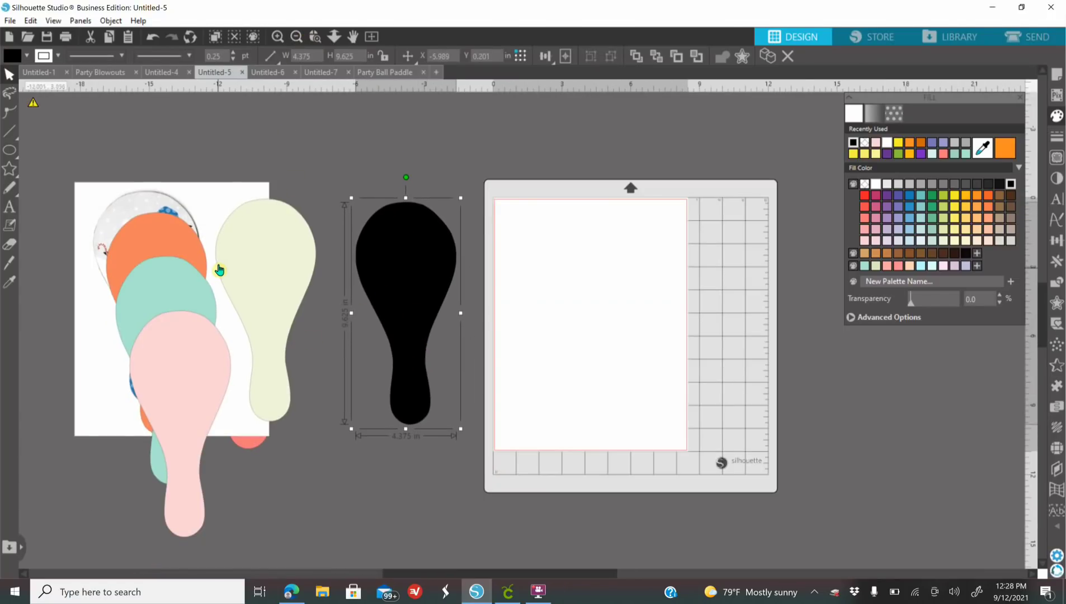
left_click_drag(195, 247, 499, 242)
left_click(504, 210)
left_click_drag(476, 315, 272, 294)
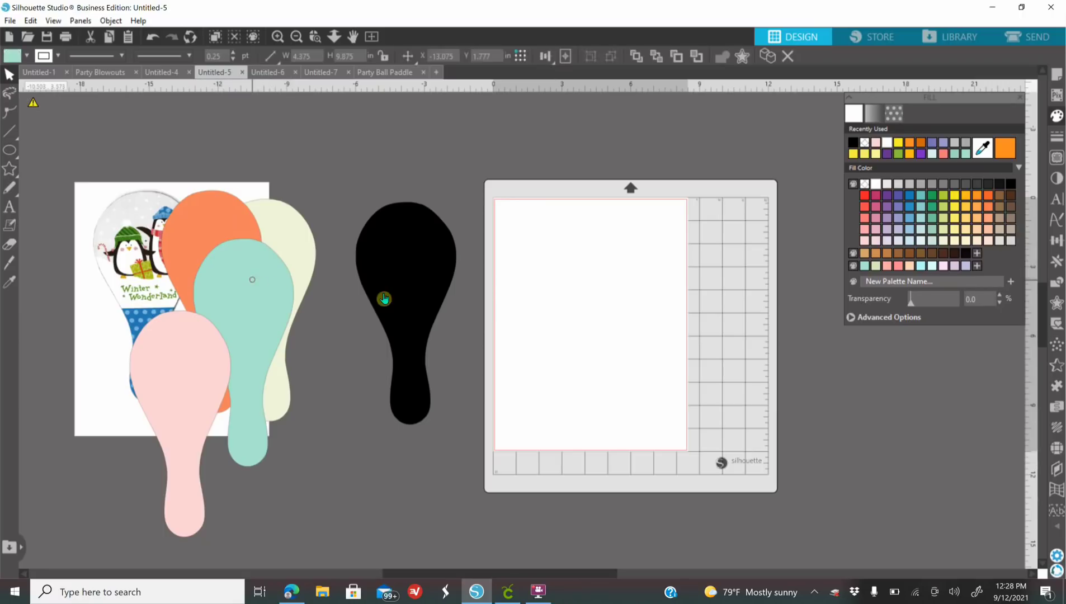
Step: Place the black paddle on the page and adjust its position so it fits within the page
left_click_drag(402, 282, 565, 316)
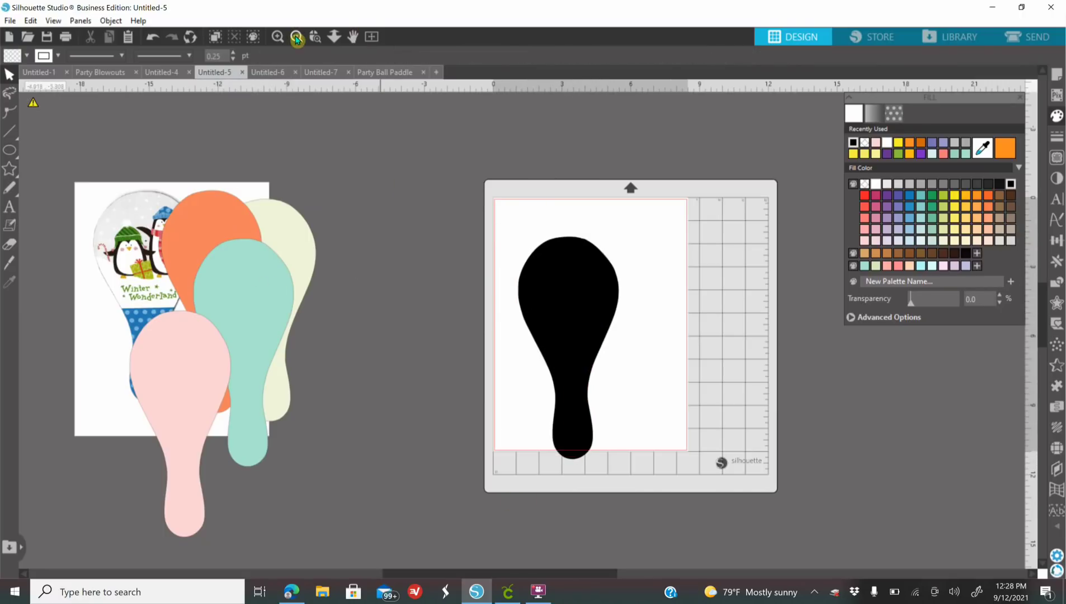
left_click(278, 36)
left_click_drag(463, 568, 613, 577)
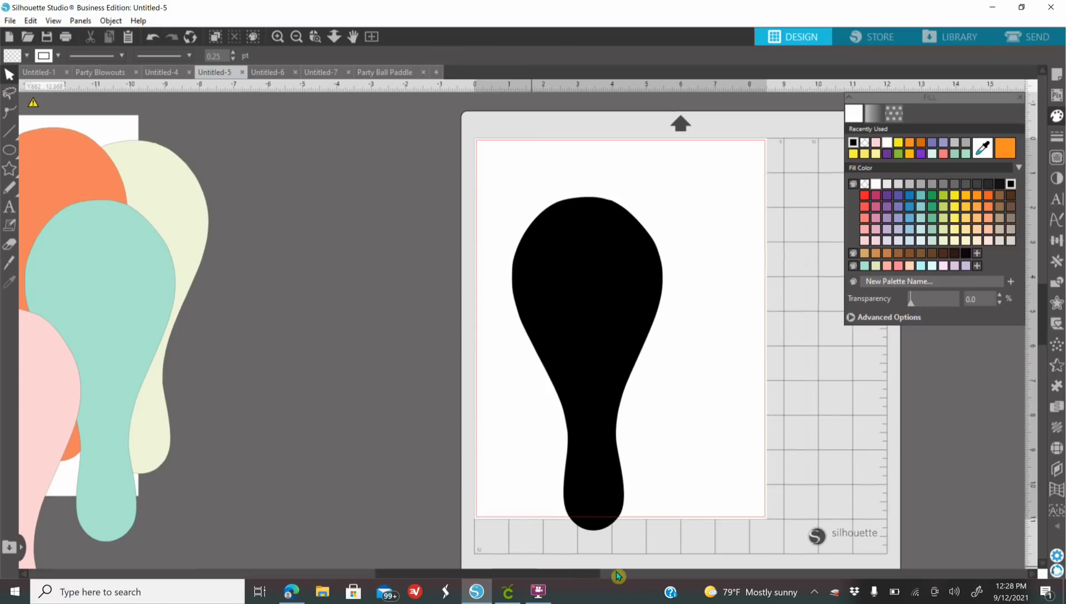
left_click_drag(410, 370, 418, 346)
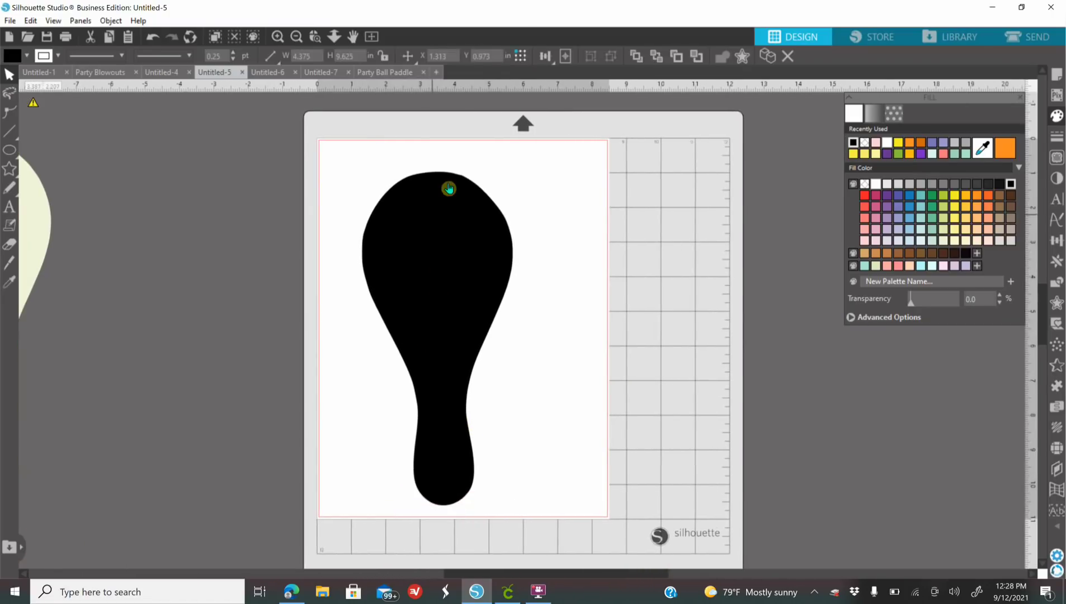
left_click(278, 37)
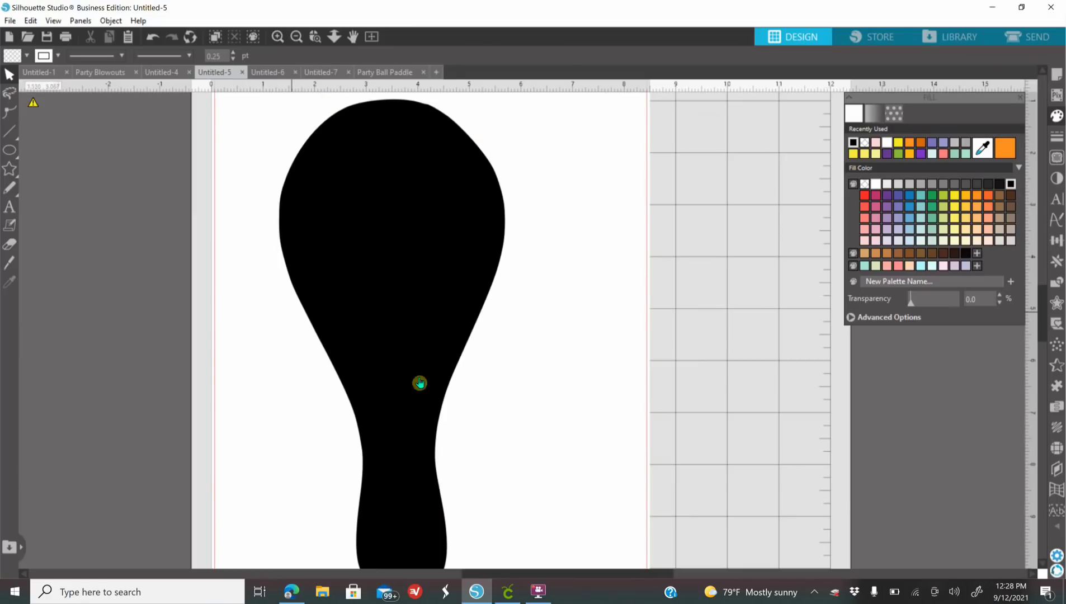
left_click_drag(422, 249, 430, 263)
Step: Change the fill of the paddle on the page from black to light pink
left_click(9, 151)
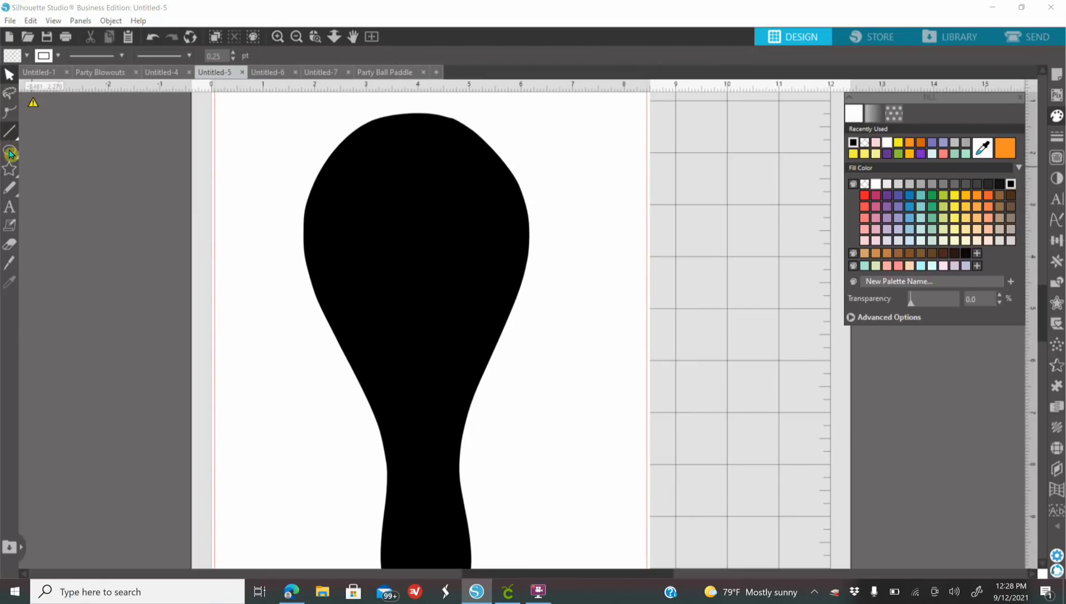
left_click(25, 151)
left_click(464, 276)
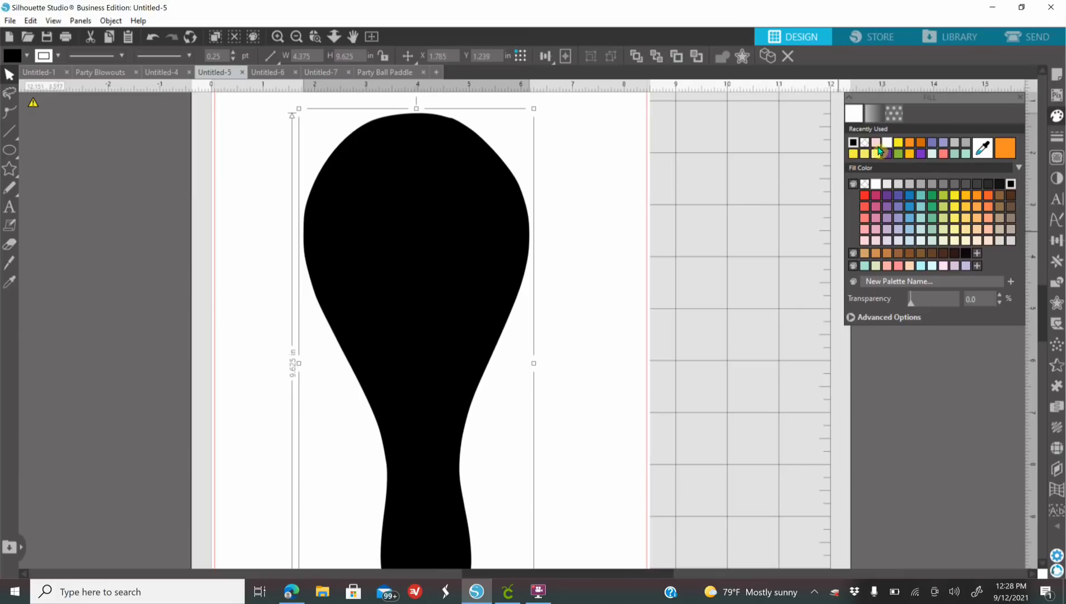
left_click(876, 143)
left_click(221, 323)
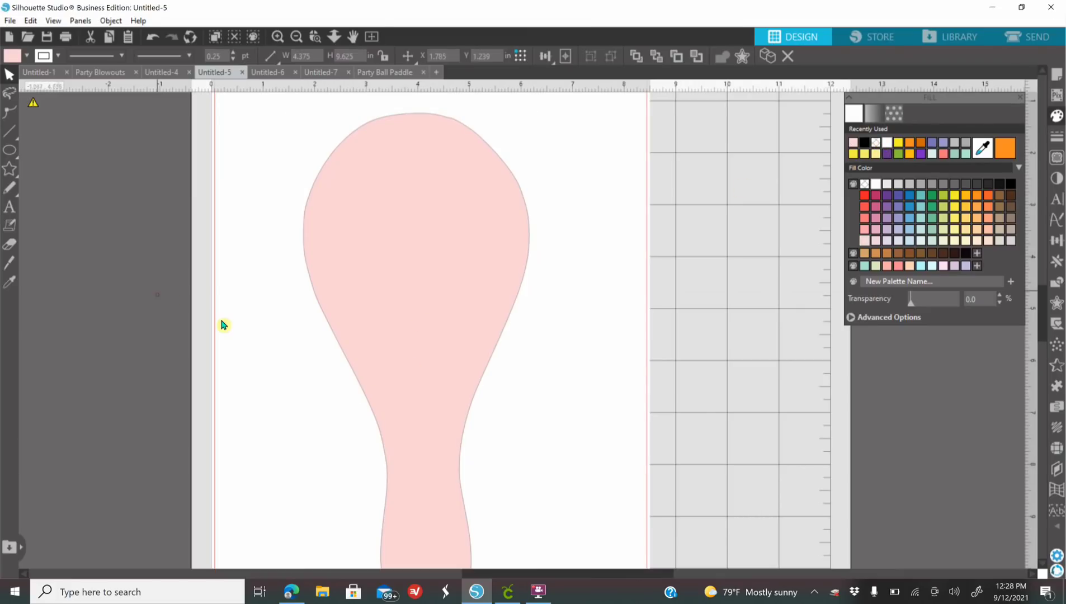
Step: Draw an ellipse about 1.95 x 2.07 in on the paddle's head and fill it with black
left_click(8, 168)
left_click(10, 150)
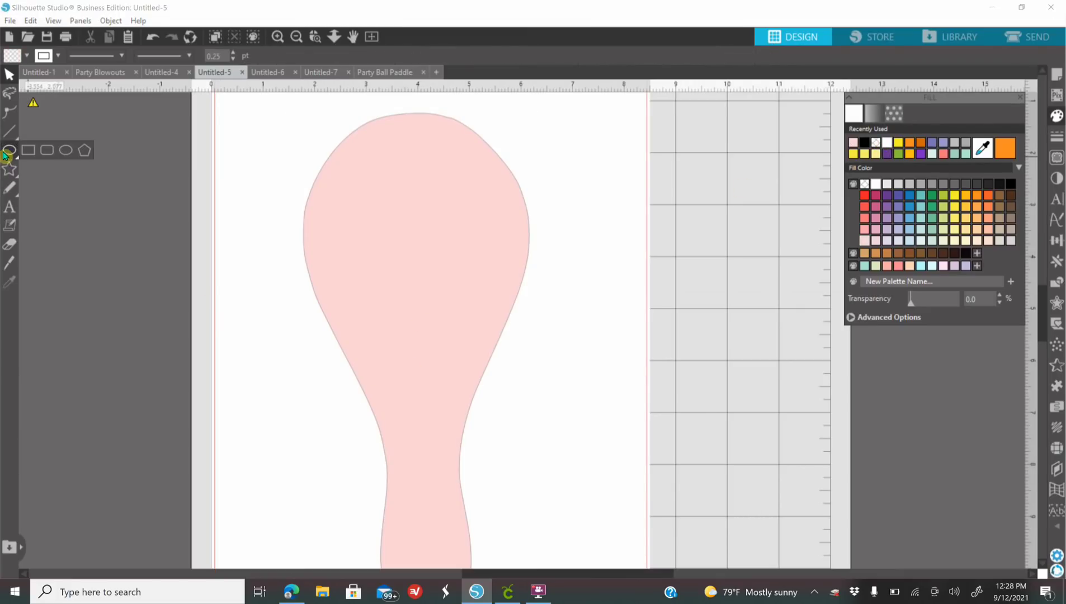
left_click(71, 158)
left_click_drag(348, 154, 453, 271)
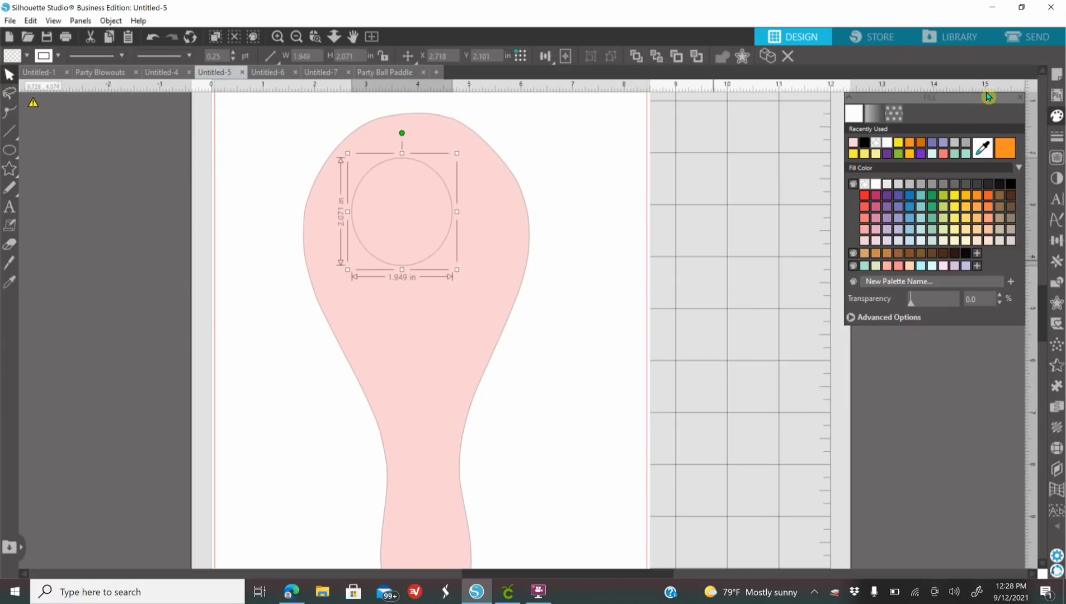
left_click(864, 142)
left_click(397, 209)
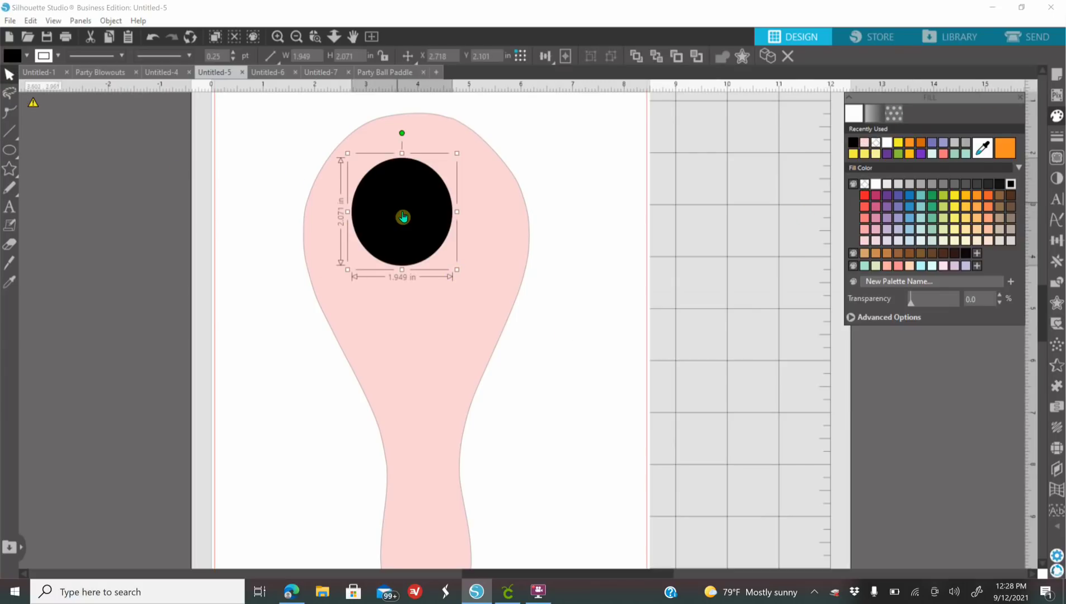
Step: Enlarge the black ellipse to about 3.26 x 3.46 in, center it on the paddle's head, and send it to the back
left_click_drag(457, 270, 514, 352)
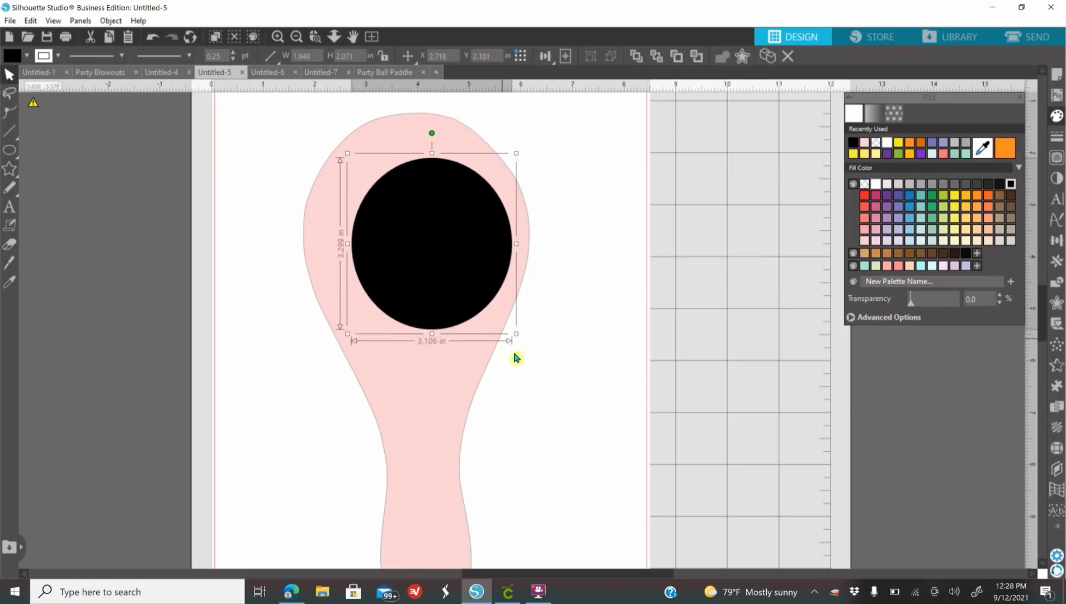
left_click_drag(435, 262, 430, 238)
right_click(430, 231)
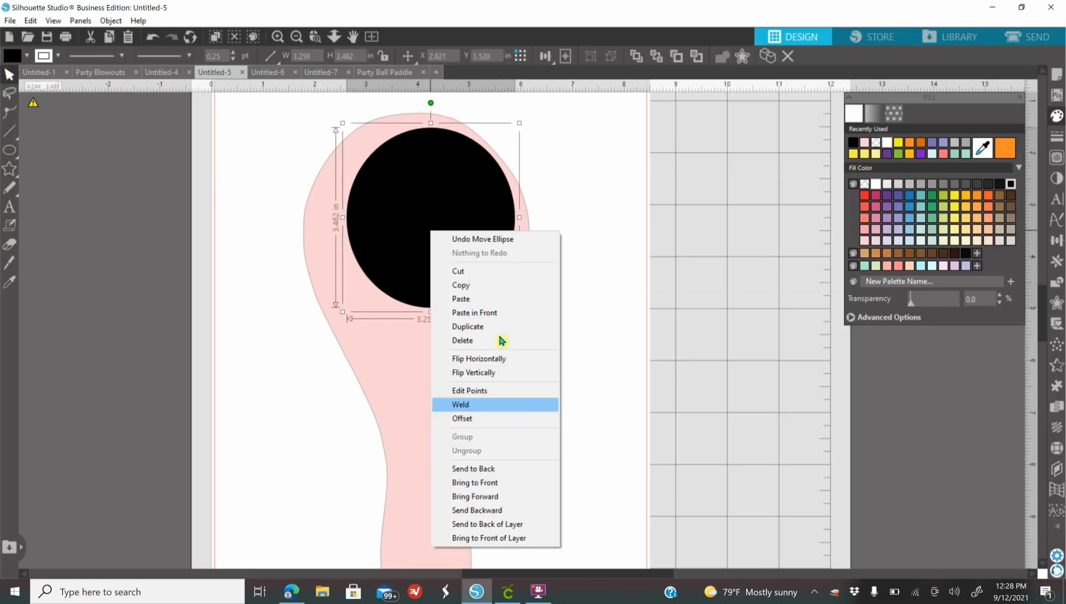
left_click(502, 470)
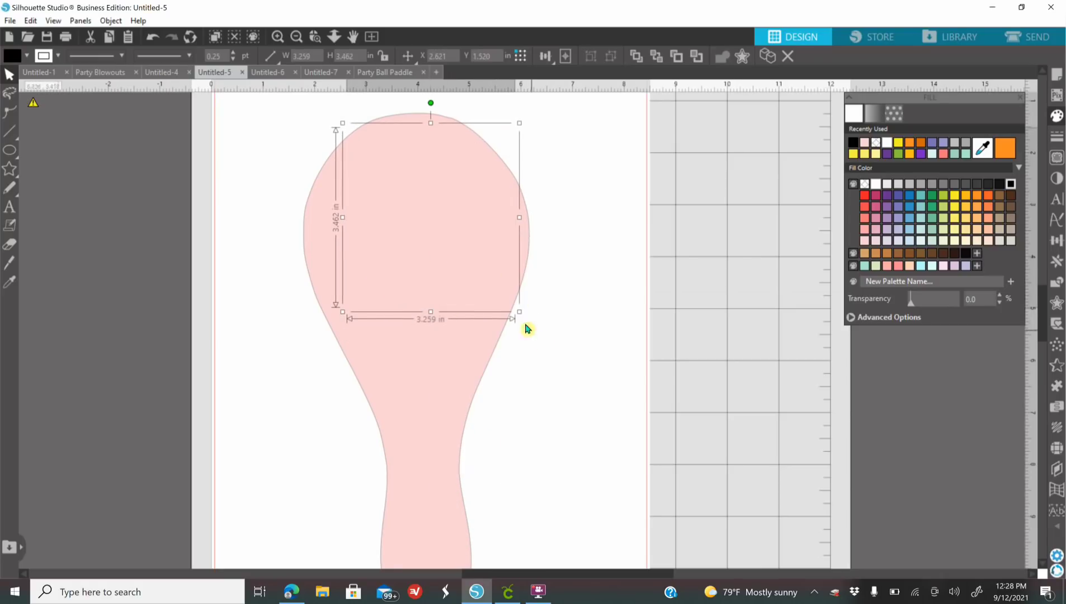
Step: Stretch the ellipse behind the paddle's head to about 4.46 x 4.70 in so it rounds out the uneven top and sides
left_click_drag(519, 312, 572, 367)
left_click_drag(524, 289, 488, 283)
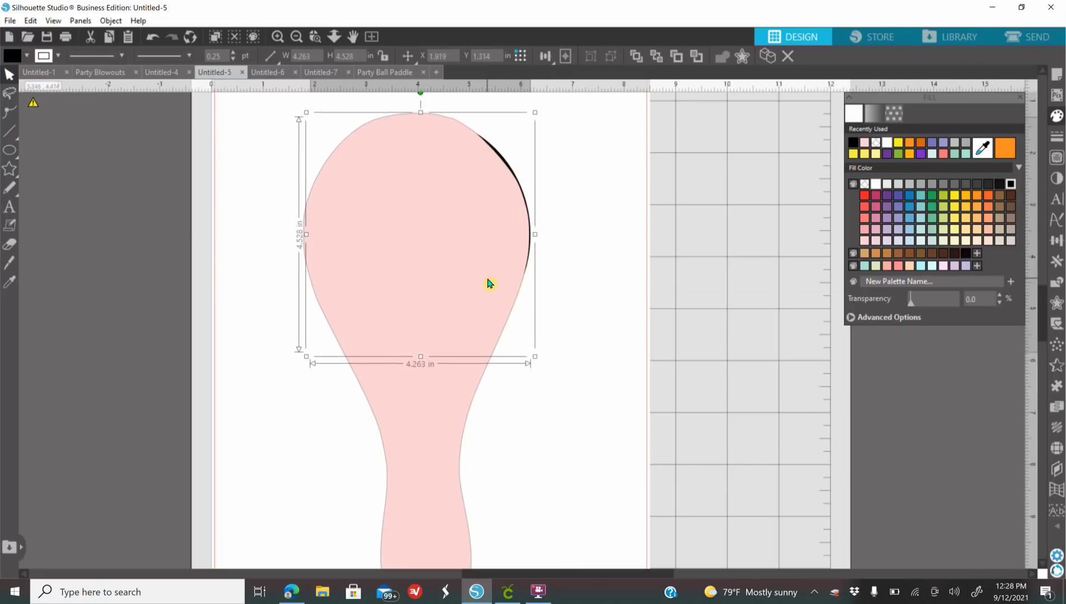
left_click_drag(420, 113, 421, 113)
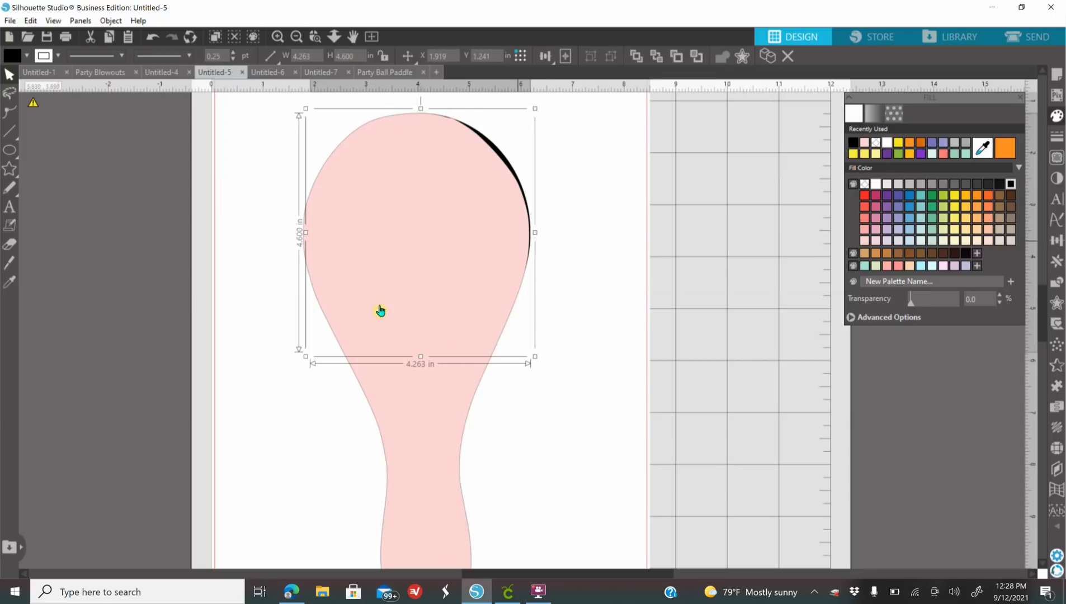
mouse_move(307, 231)
left_mouse_down()
mouse_move(285, 233)
mouse_move(298, 235)
left_mouse_up()
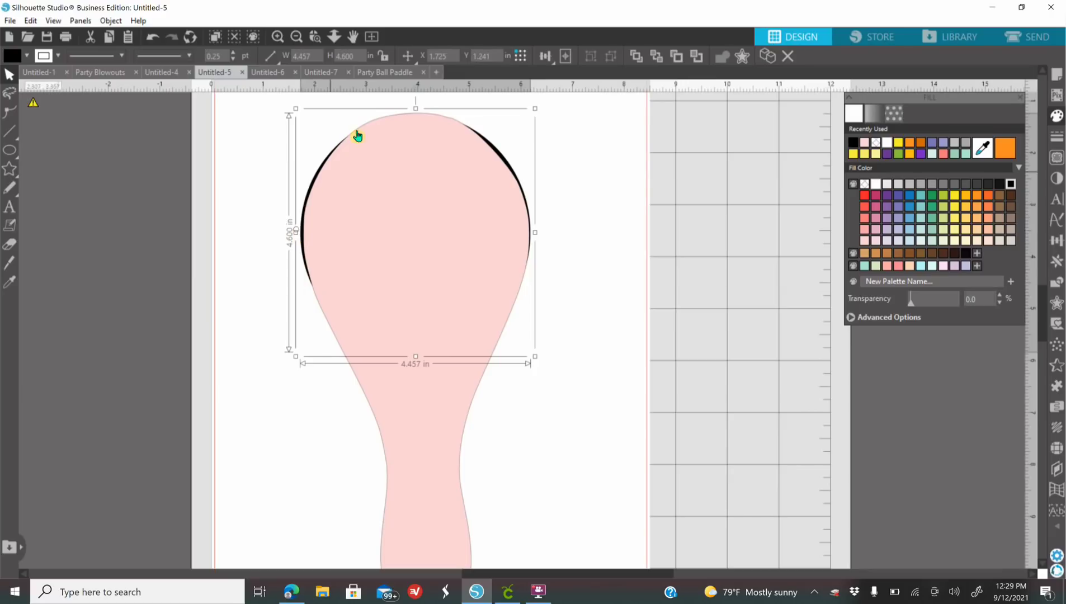
left_click_drag(415, 112, 414, 111)
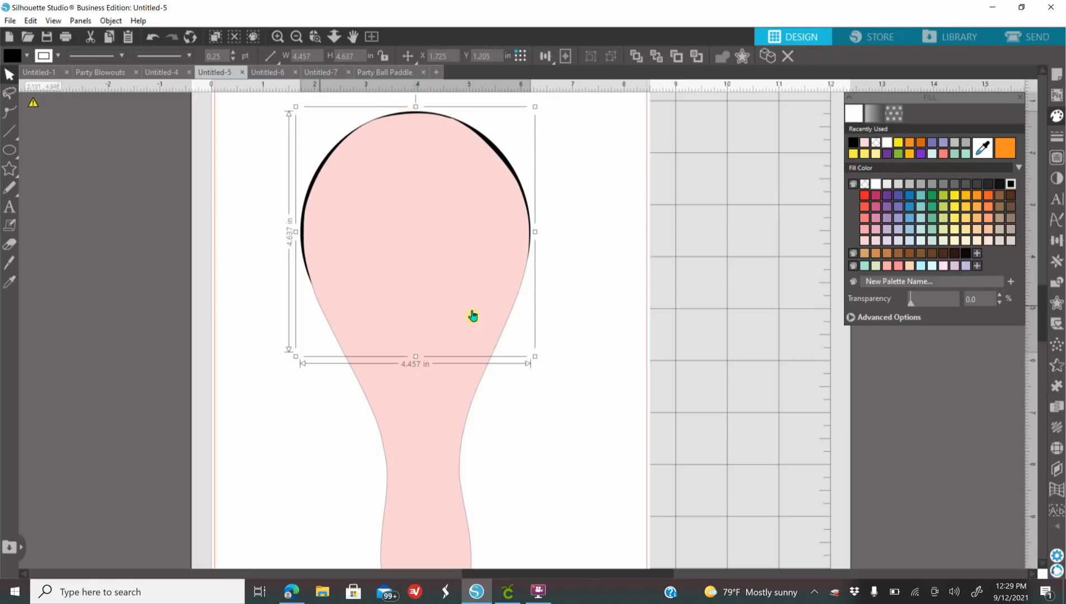
left_click_drag(417, 357, 418, 365)
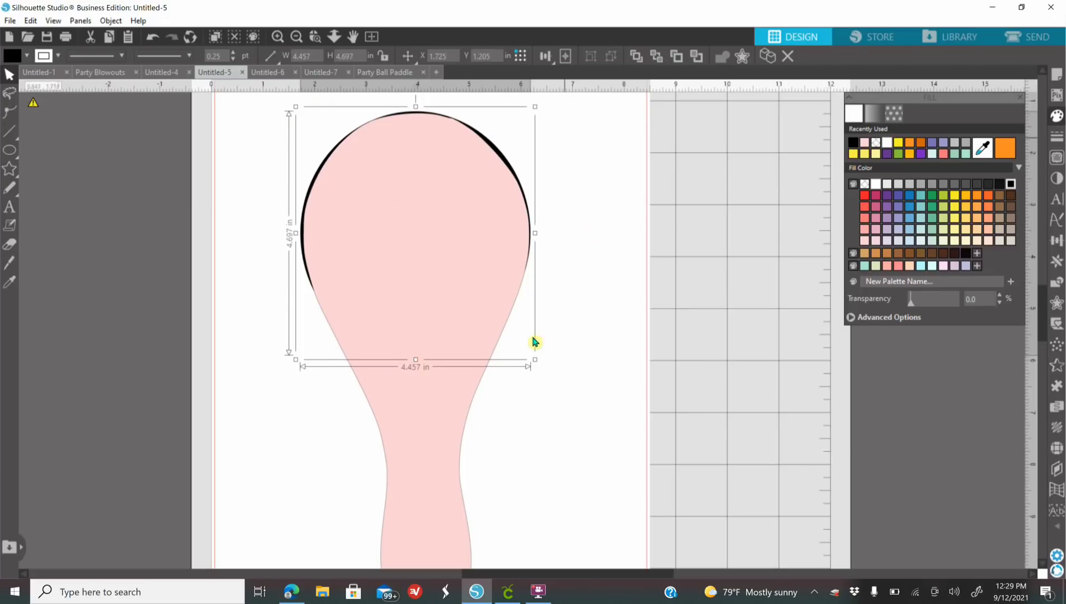
Step: Duplicate the pink paddle and move the duplicate beside the paddle with the ellipse behind it
left_click(488, 297)
right_click(488, 299)
left_click(546, 360)
left_click_drag(487, 336, 243, 307)
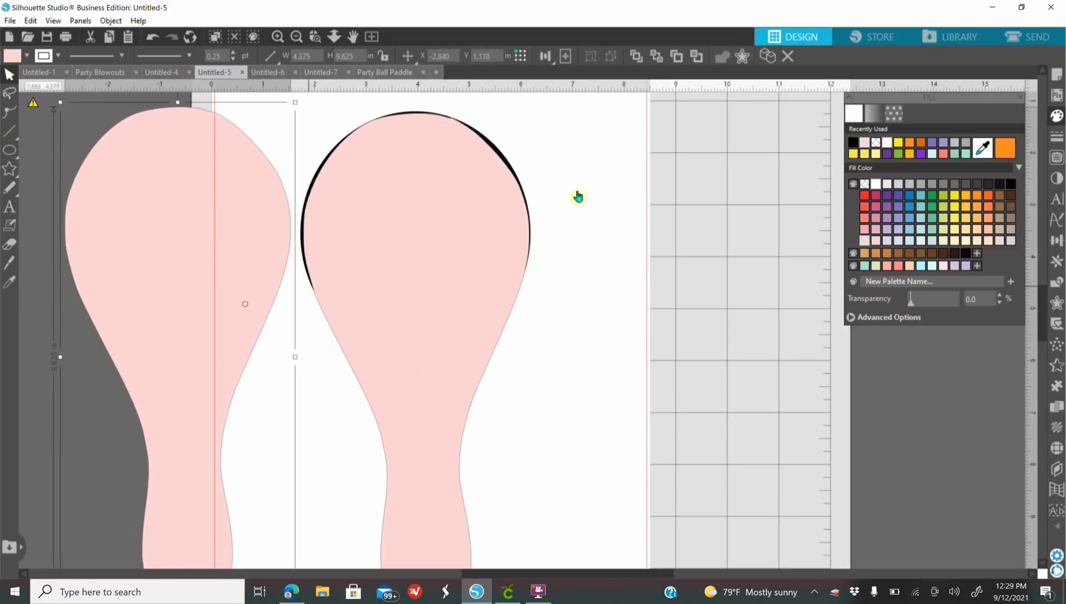
Step: Weld the pink paddle with the black ellipse behind its head into one rounded shape
left_click(548, 150)
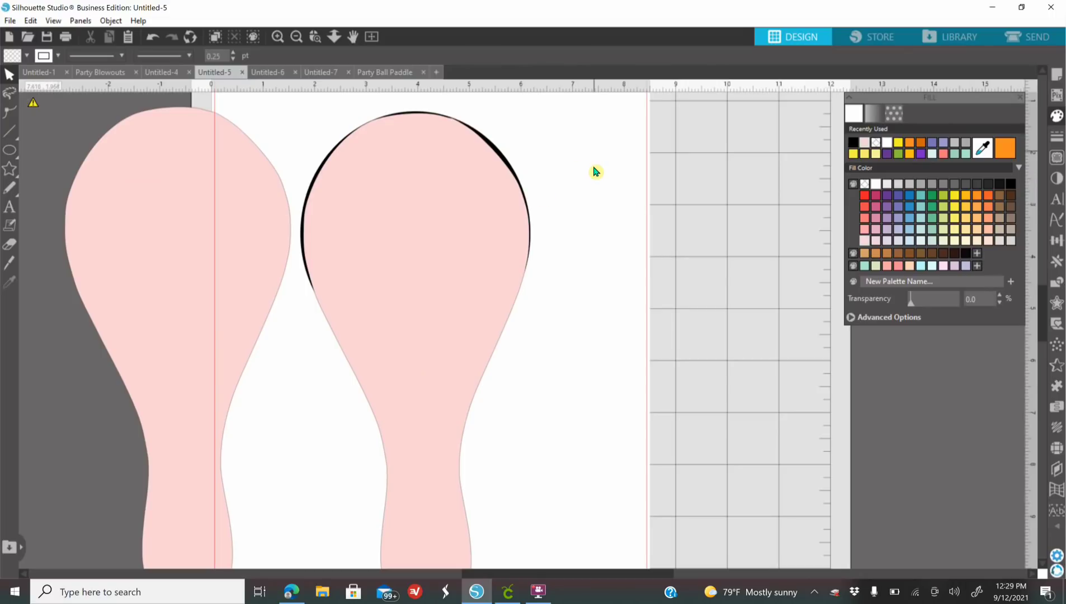
left_click_drag(594, 160, 471, 234)
left_click(484, 148)
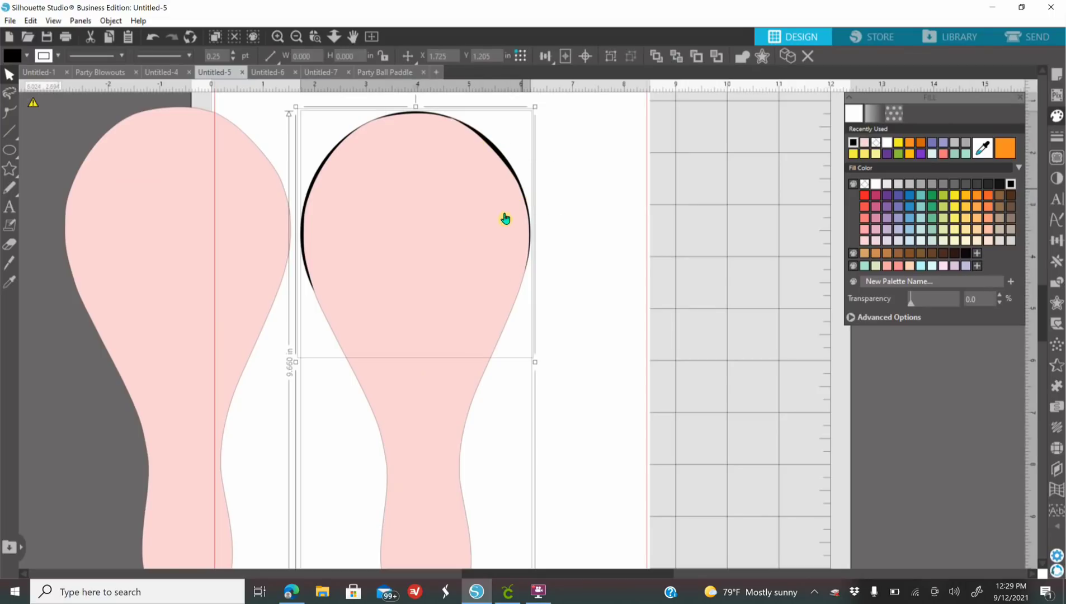
left_click(1057, 283)
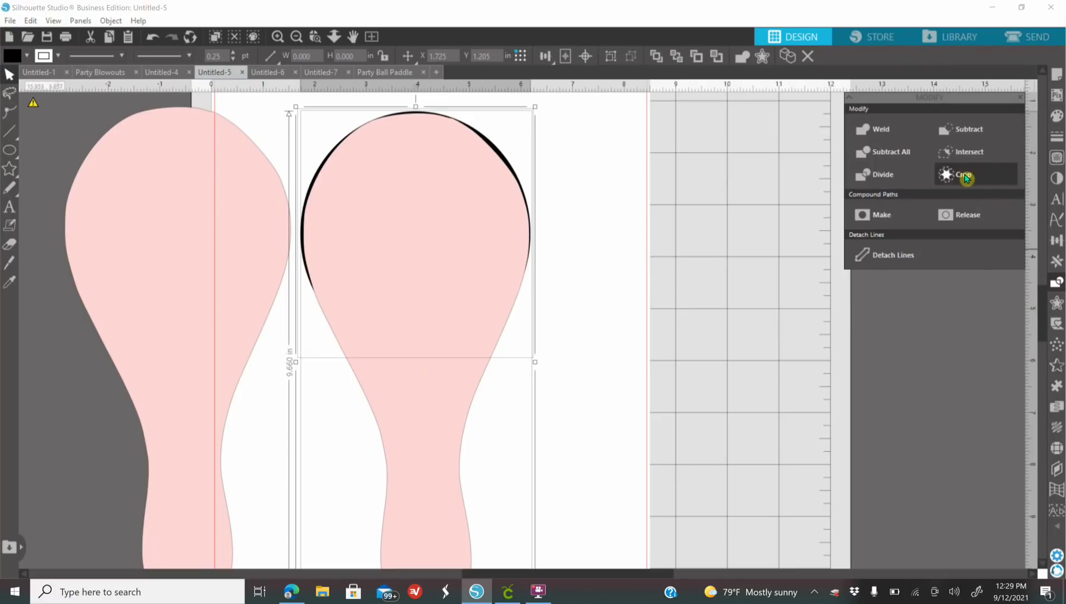
left_click(877, 137)
left_click(607, 217)
Step: Move the welded paddle and the original duplicate over, and fill the original duplicate with black
left_click_drag(429, 240, 495, 230)
left_click_drag(218, 281, 290, 292)
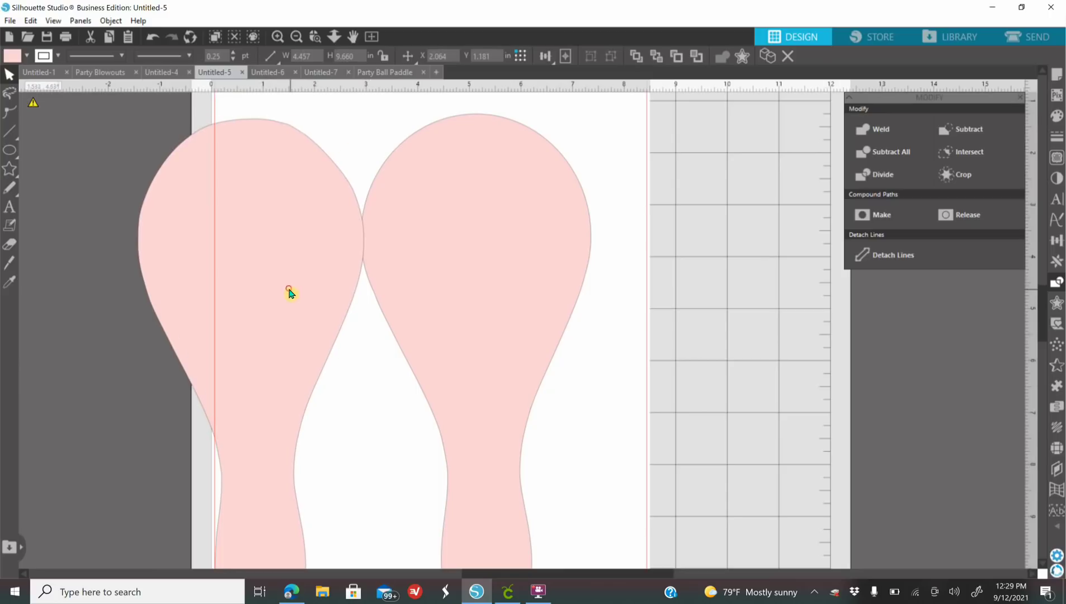
left_click(1057, 116)
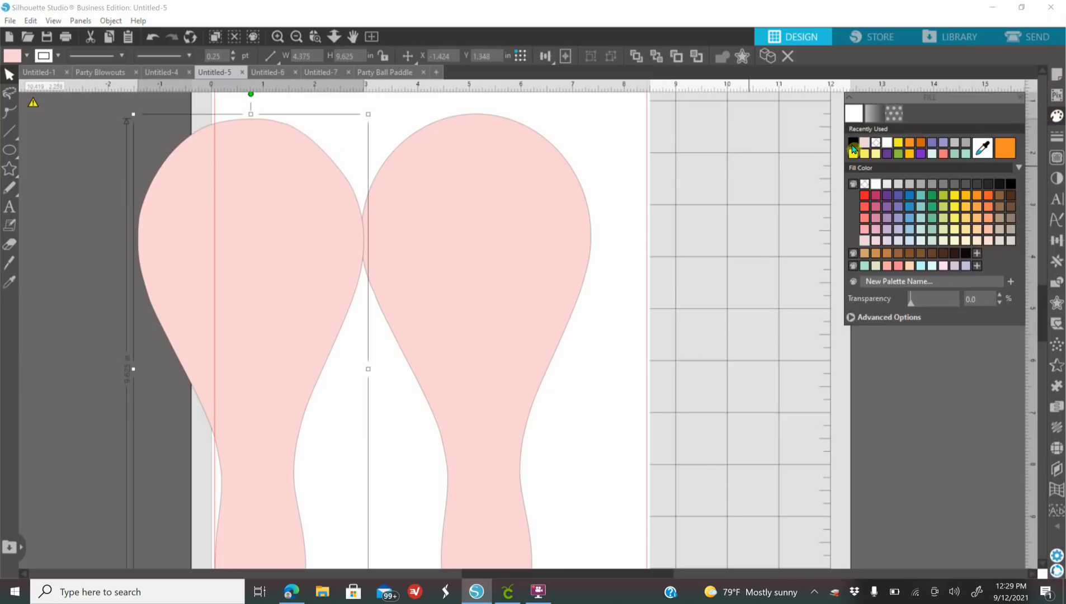
left_click(854, 149)
left_click_drag(333, 235, 305, 169)
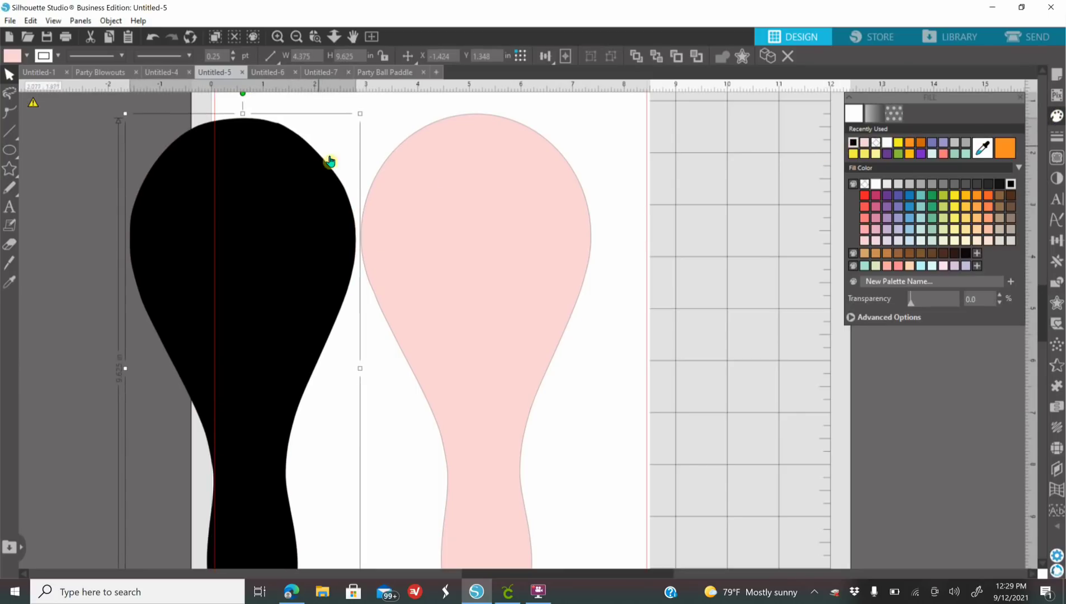
Step: Fill the welded paddle with black and space the two paddles apart to compare their heads
left_click(498, 225)
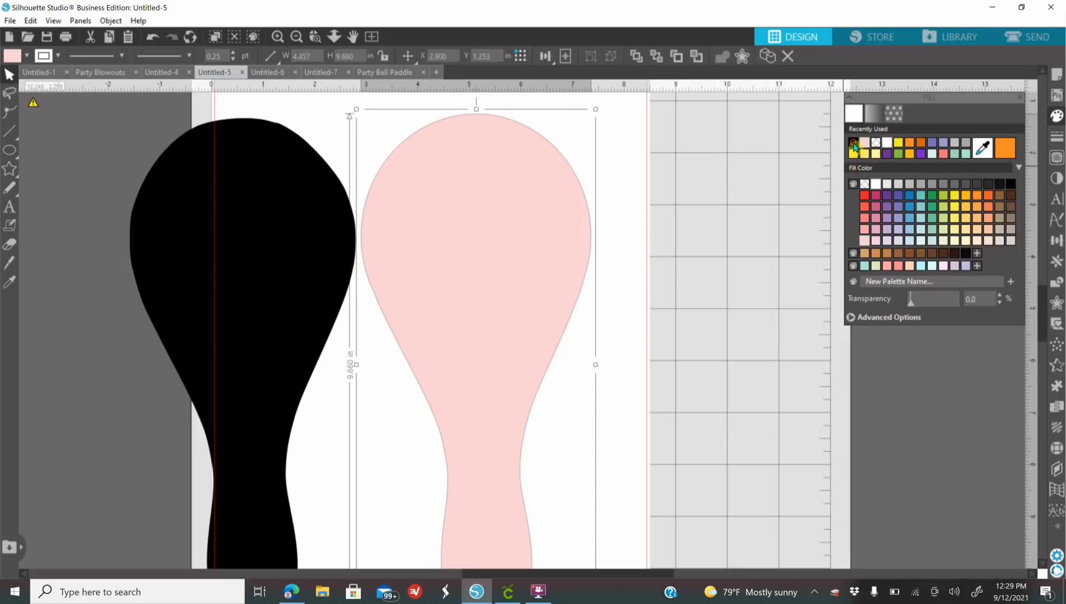
left_click(853, 144)
left_click_drag(528, 244, 560, 238)
left_click_drag(343, 241, 341, 226)
left_click(340, 134)
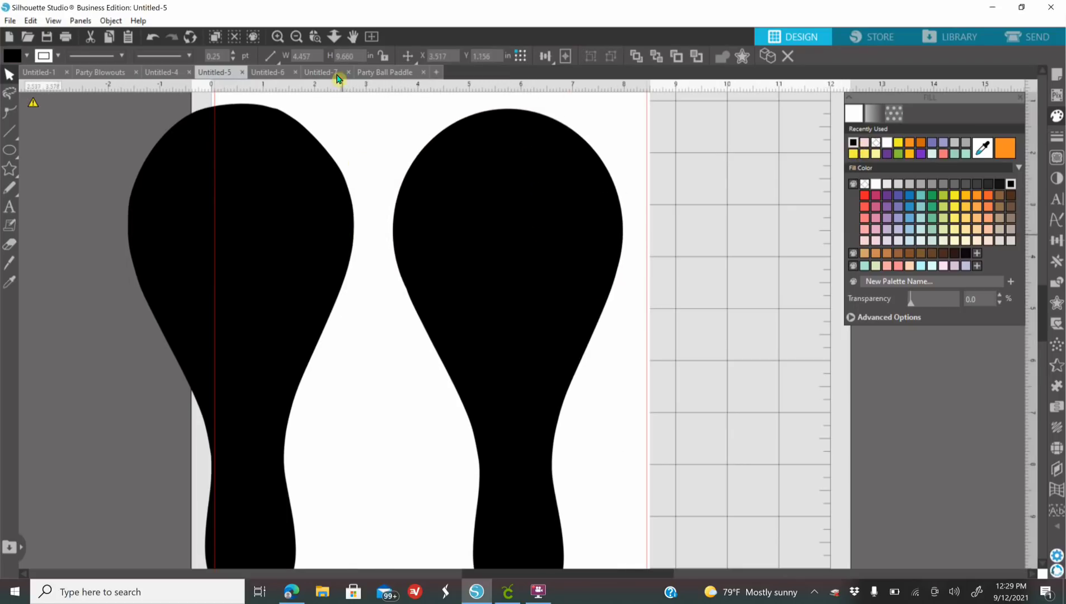
left_click(299, 40)
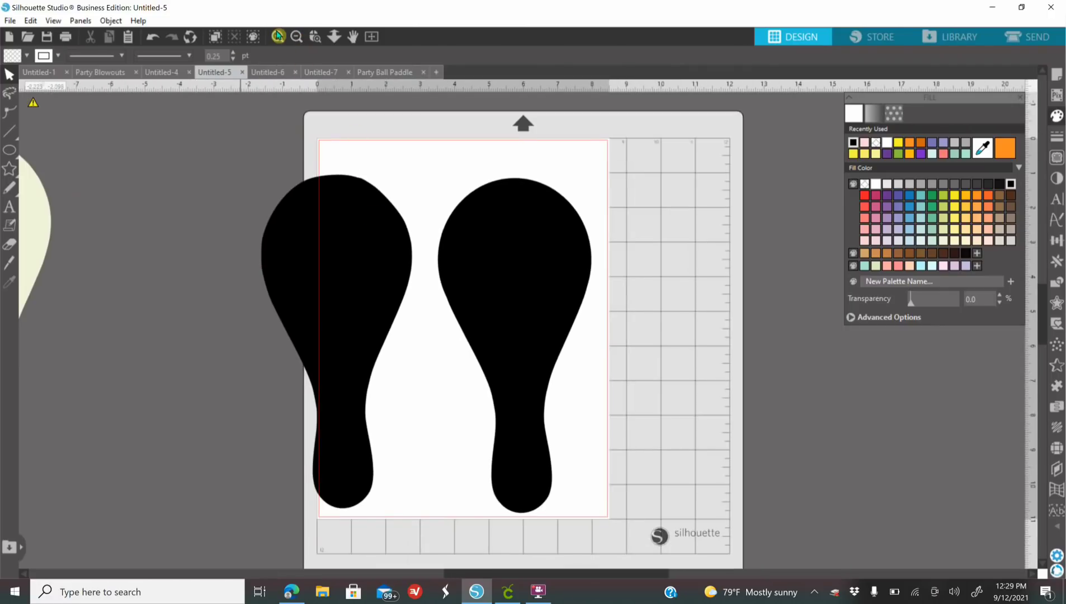
left_click(297, 37)
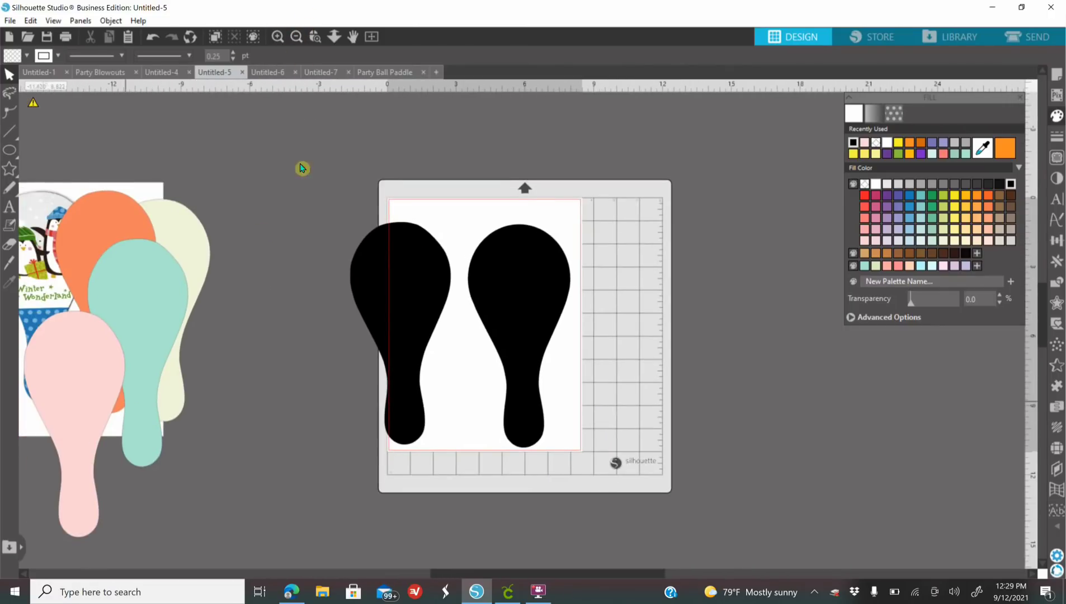
Step: Switch to the Party Ball Paddle document and examine the finished paddle template and its size label
left_click(388, 73)
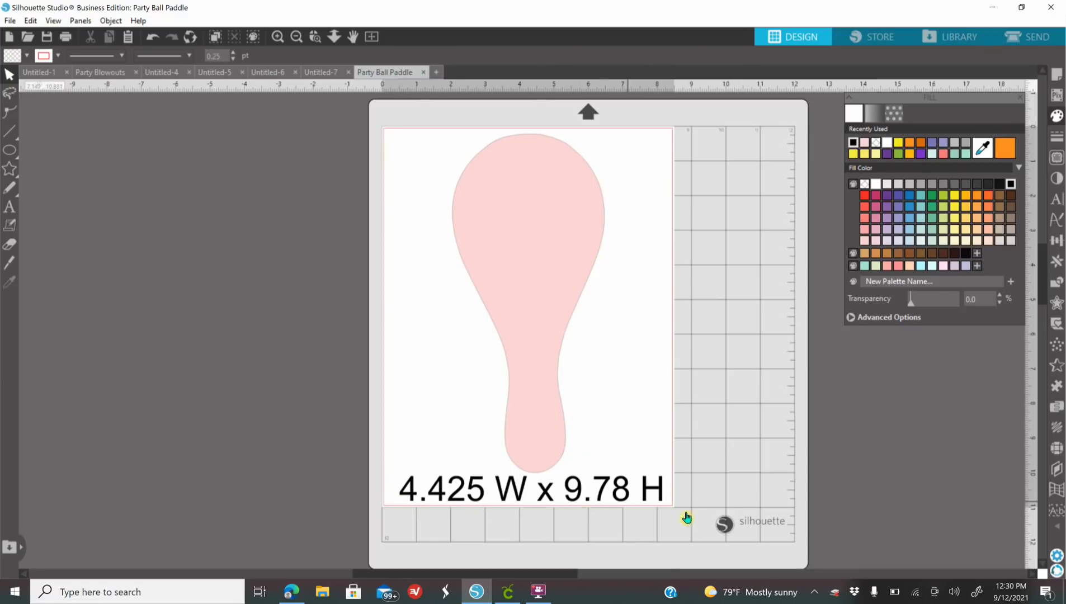
left_click(524, 229)
right_click(523, 226)
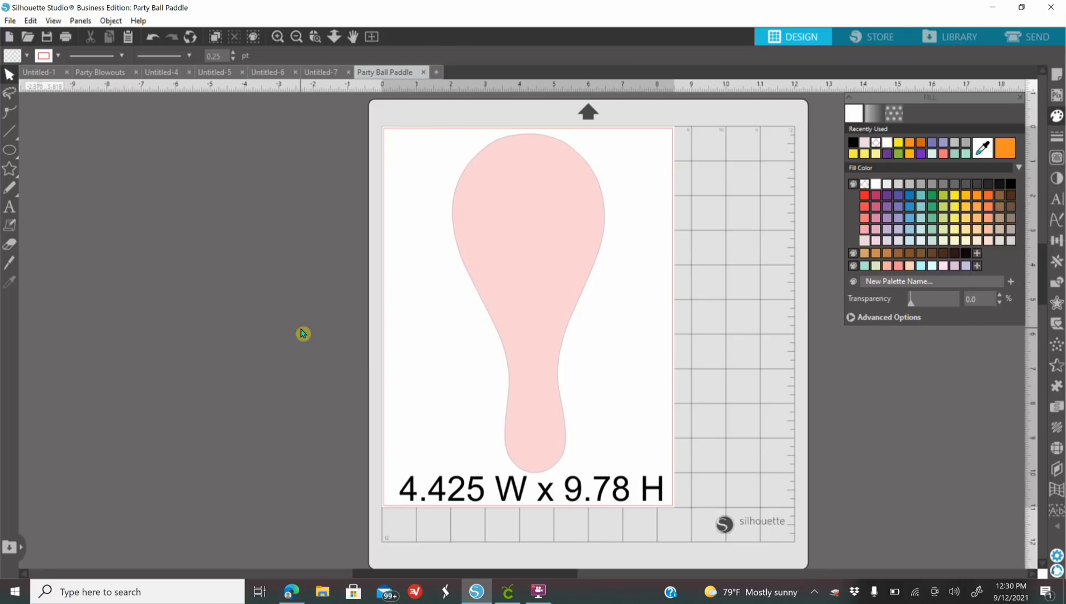
Step: Browse for a file to merge, select Party Ball Paddle in the Paddle folder under Pictures, and cancel the merge
left_click(10, 20)
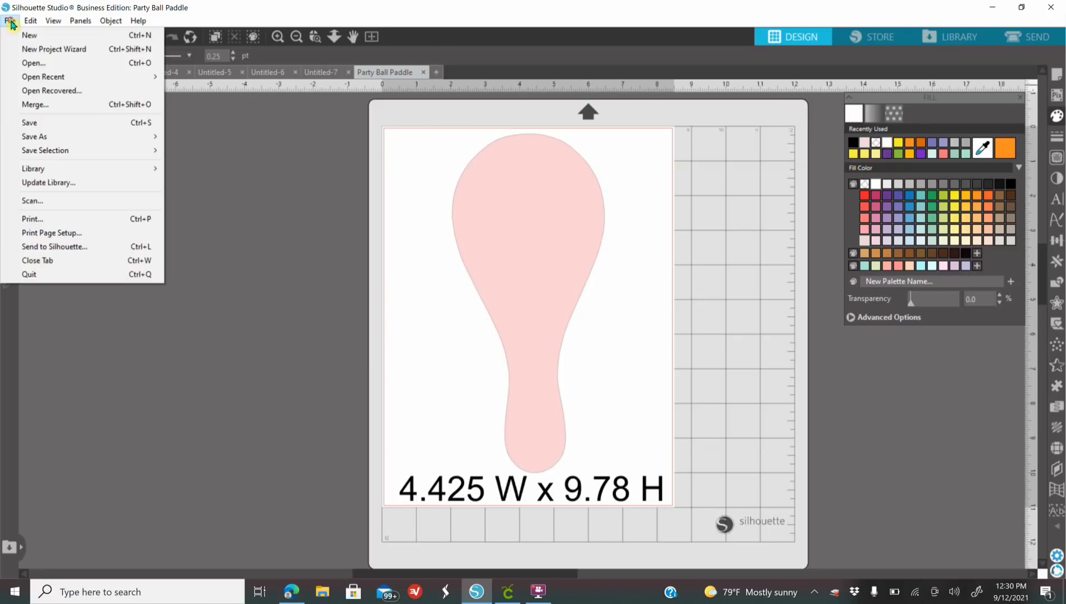
left_click(35, 104)
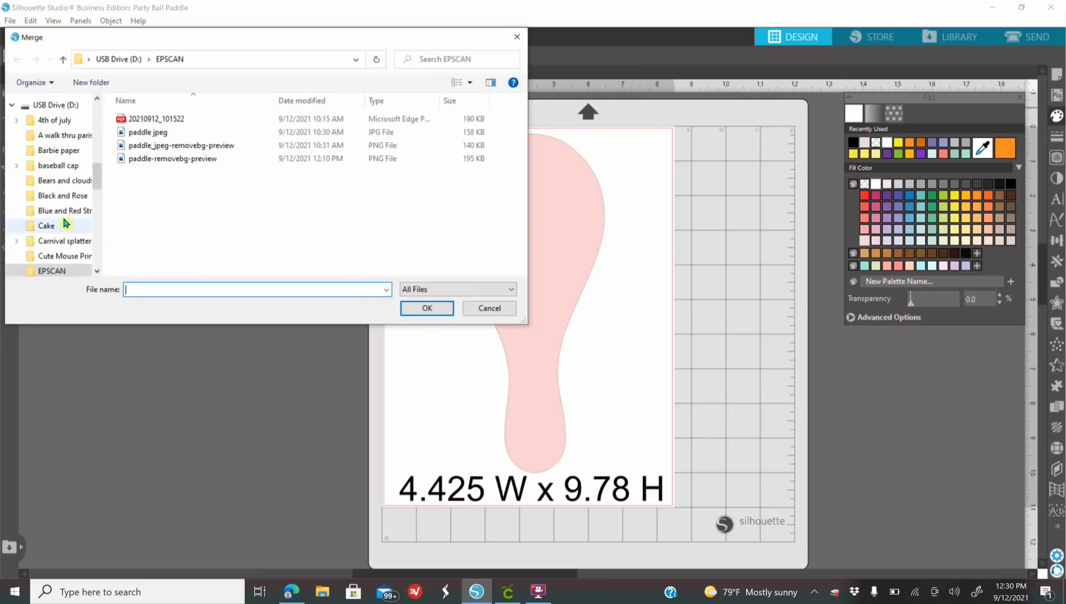
scroll(50, 226, "up", 3)
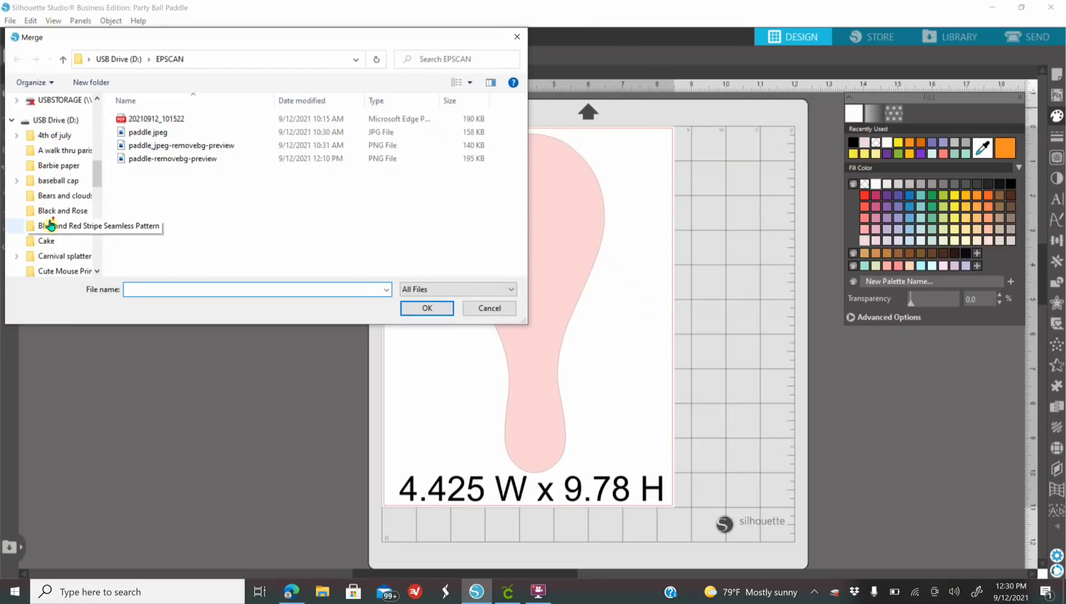
scroll(54, 236, "up", 1)
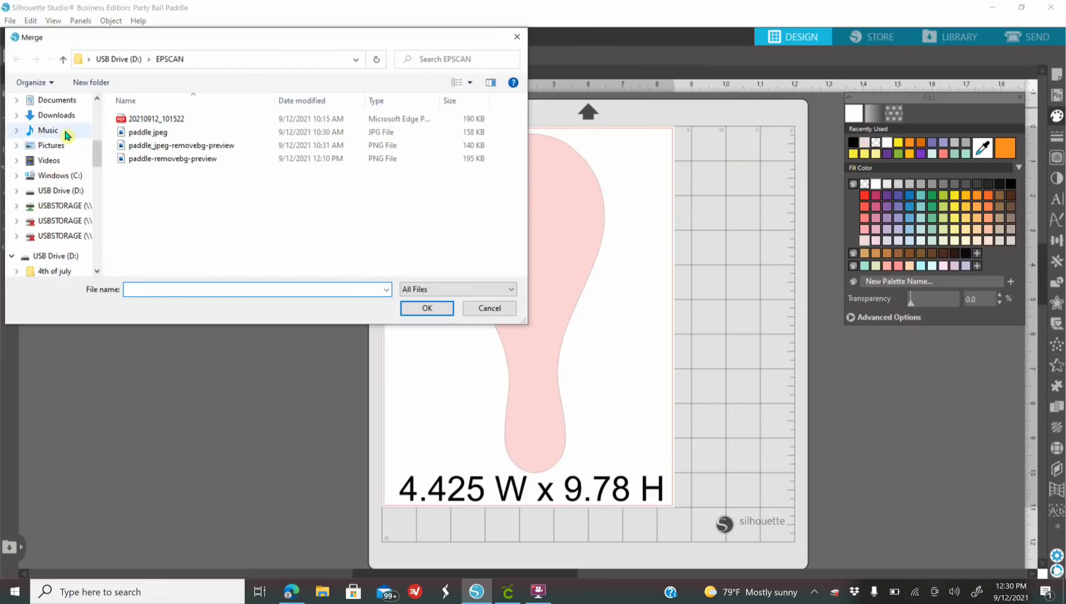
left_click(67, 146)
scroll(240, 238, "down", 15)
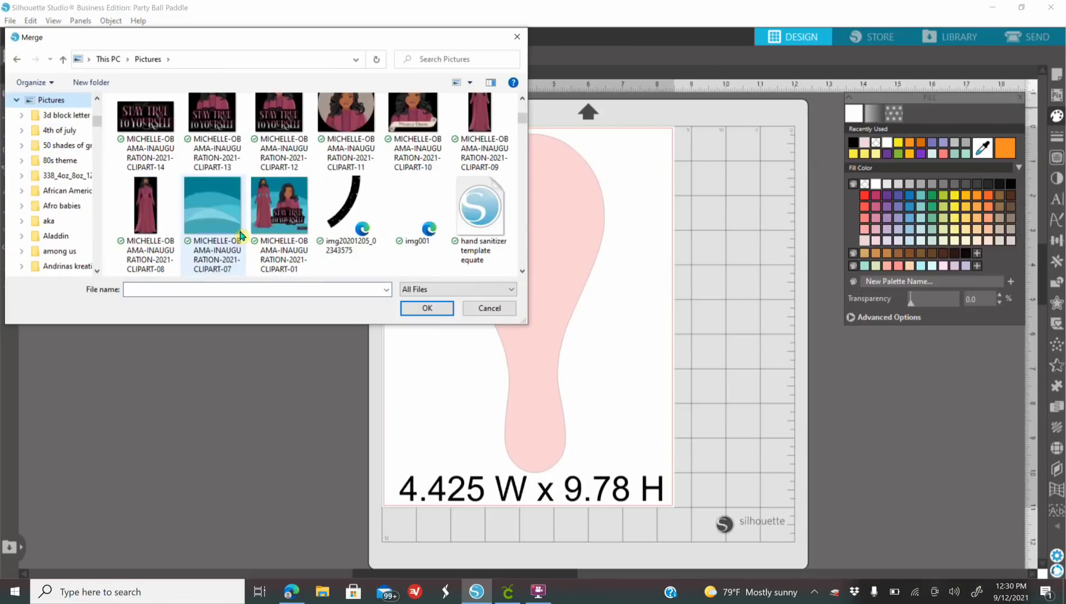
scroll(241, 236, "down", 3)
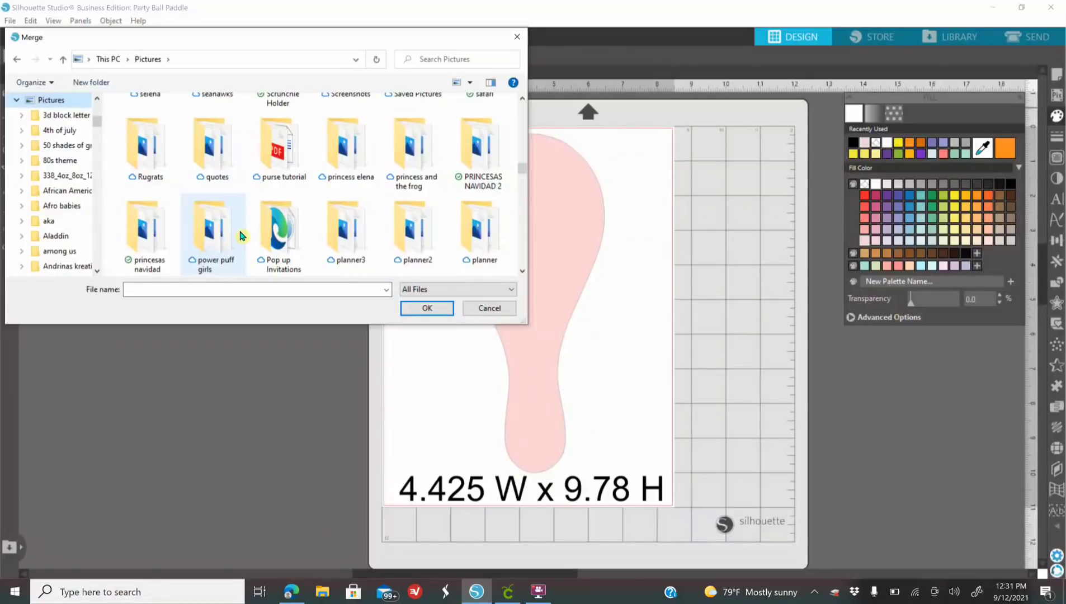
scroll(242, 235, "down", 2)
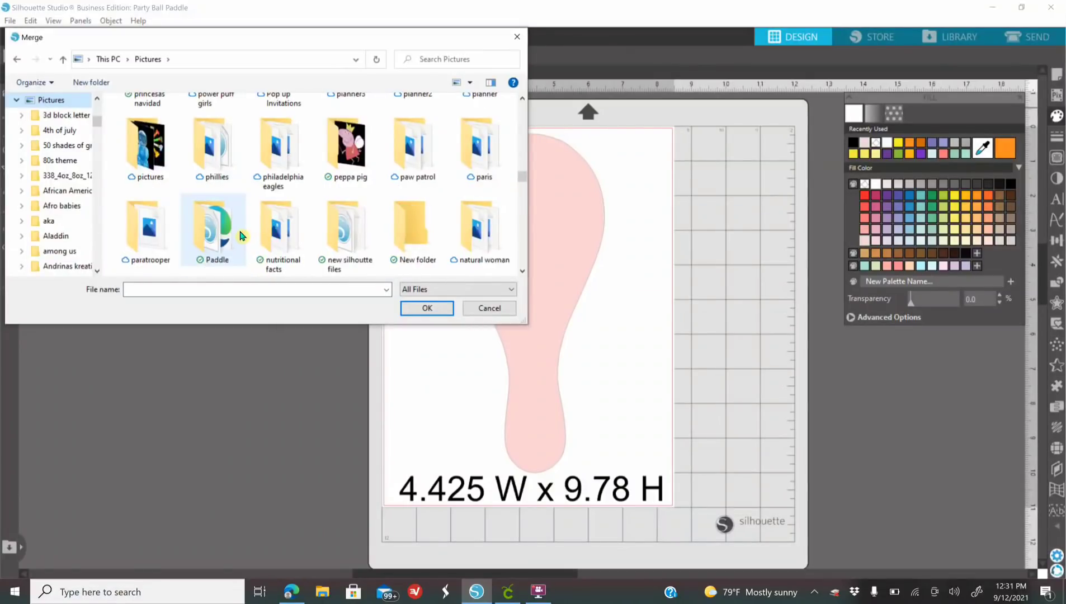
double_click(215, 229)
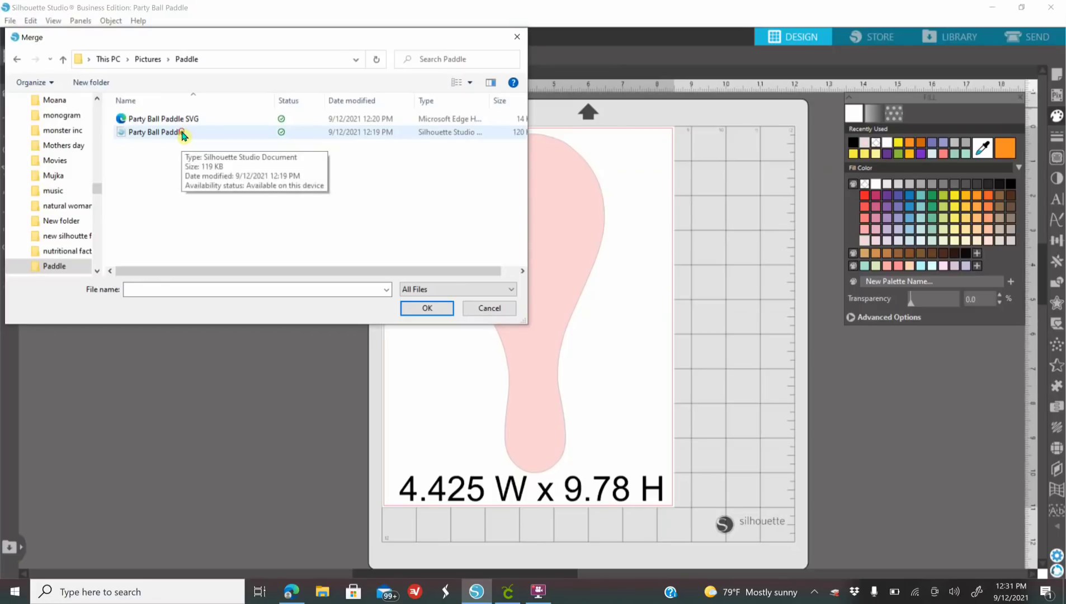
left_click(183, 135)
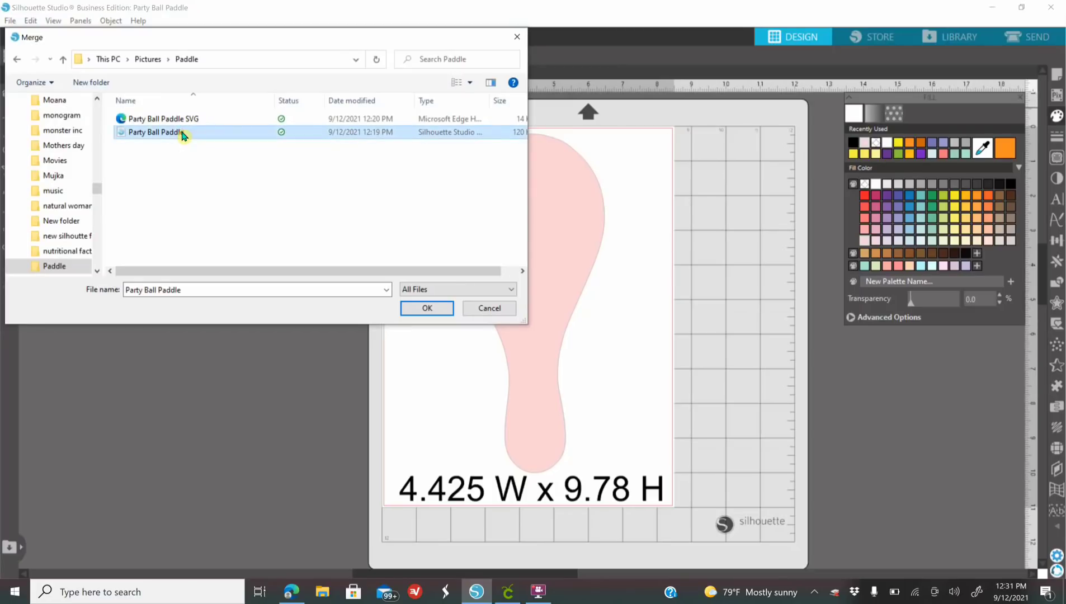
left_click(517, 36)
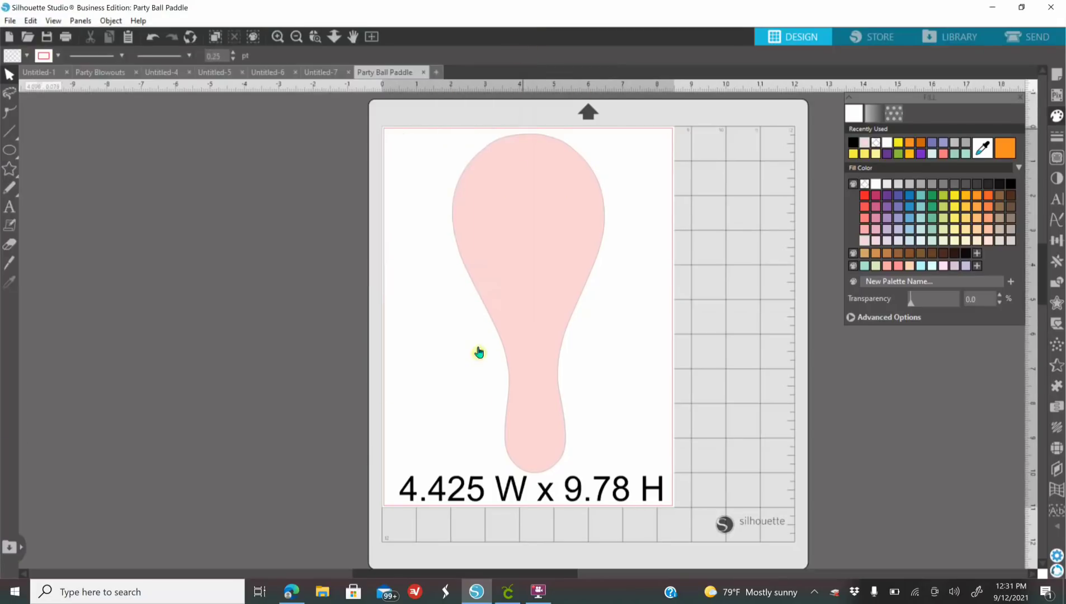
Step: Switch to Cricut Design Space and start an upload by browsing for a file
left_click(508, 591)
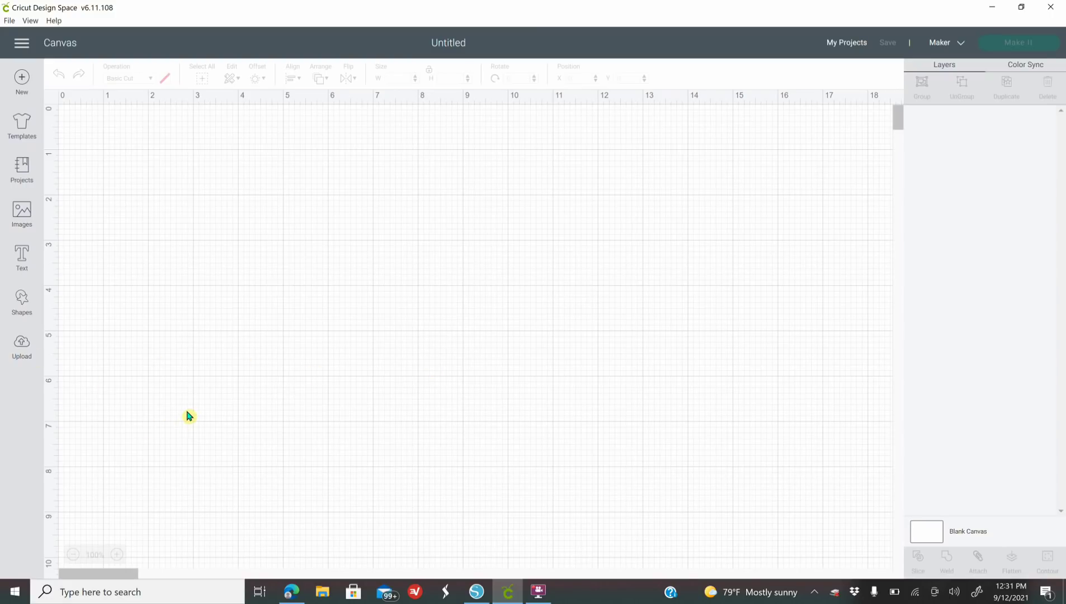
left_click(29, 354)
left_click(300, 312)
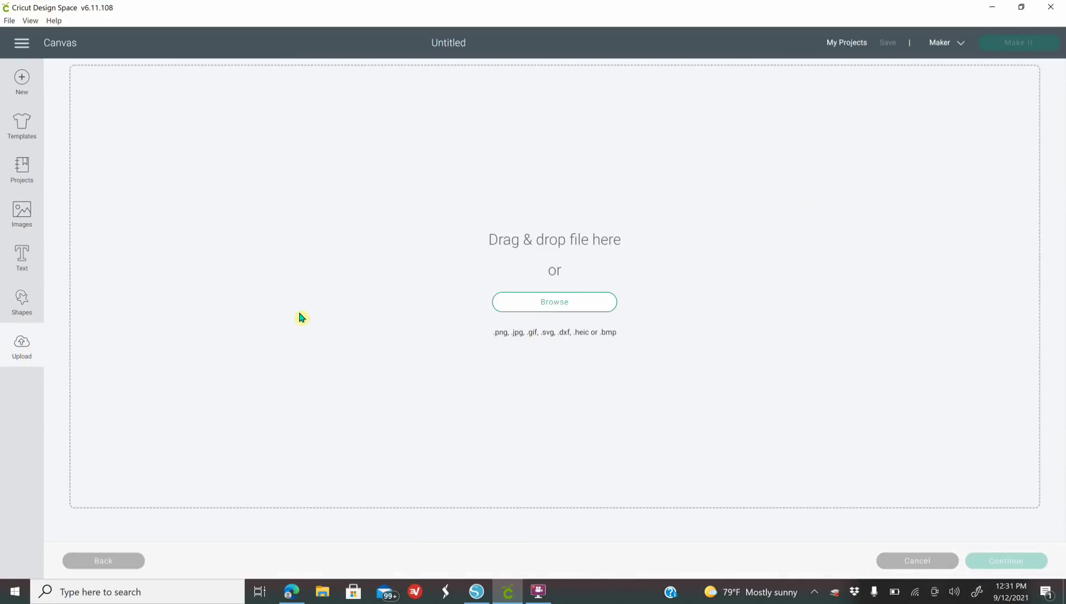
left_click(602, 301)
Step: Browse the subfolders of Pictures and open the Paddle folder
scroll(246, 156, "down", 10)
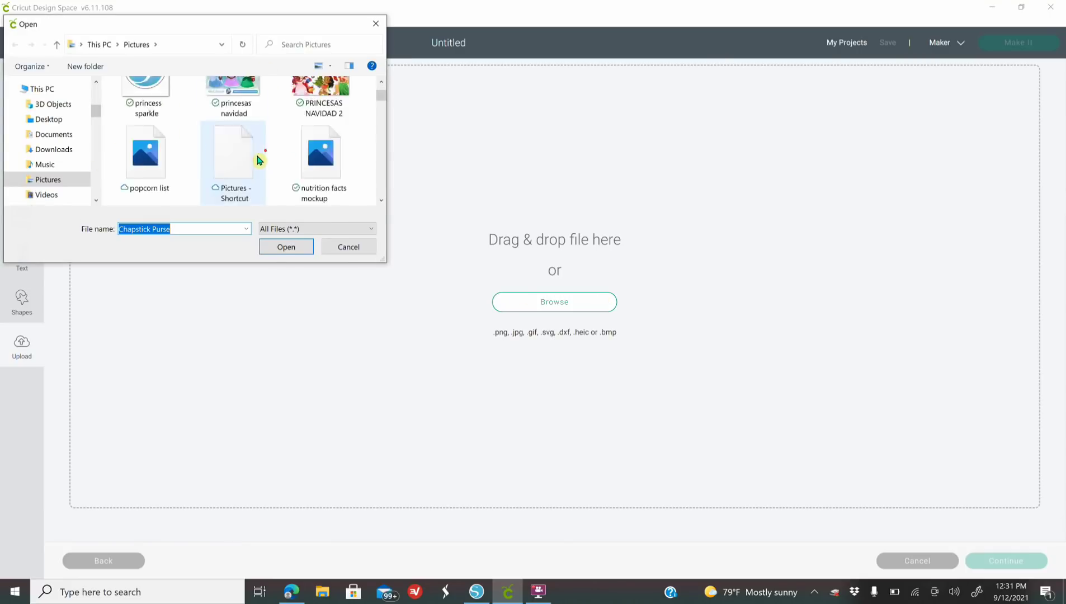
scroll(250, 159, "down", 3)
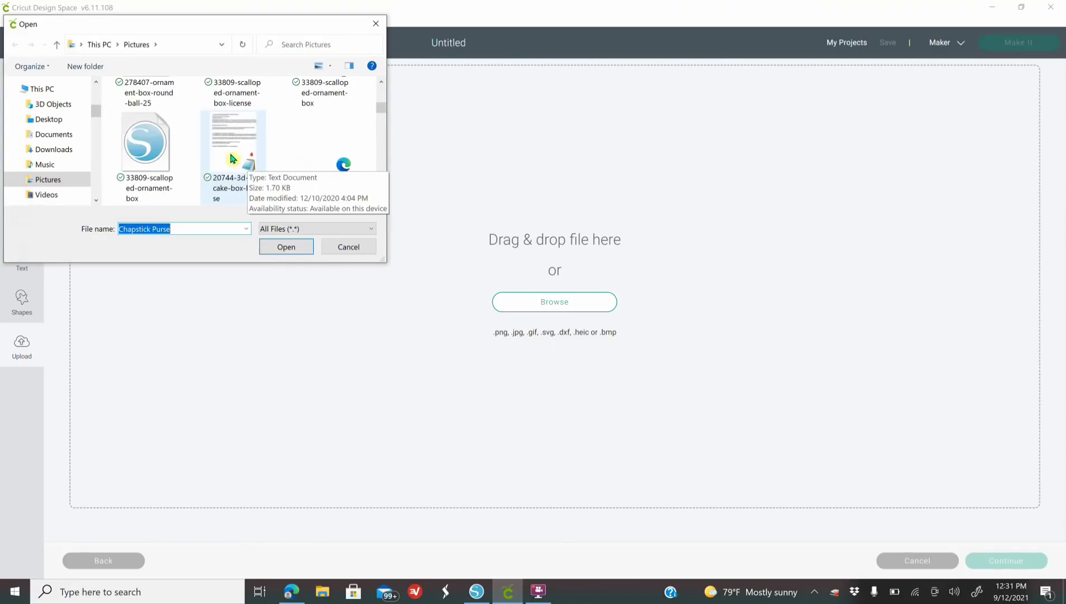
left_click(62, 181)
scroll(238, 177, "down", 8)
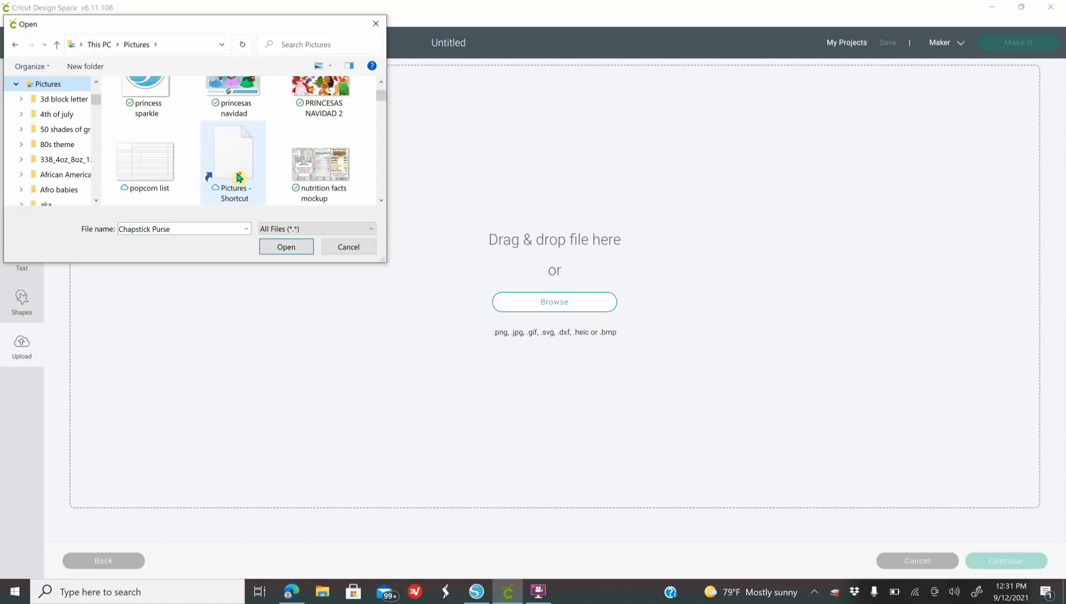
scroll(238, 177, "down", 10)
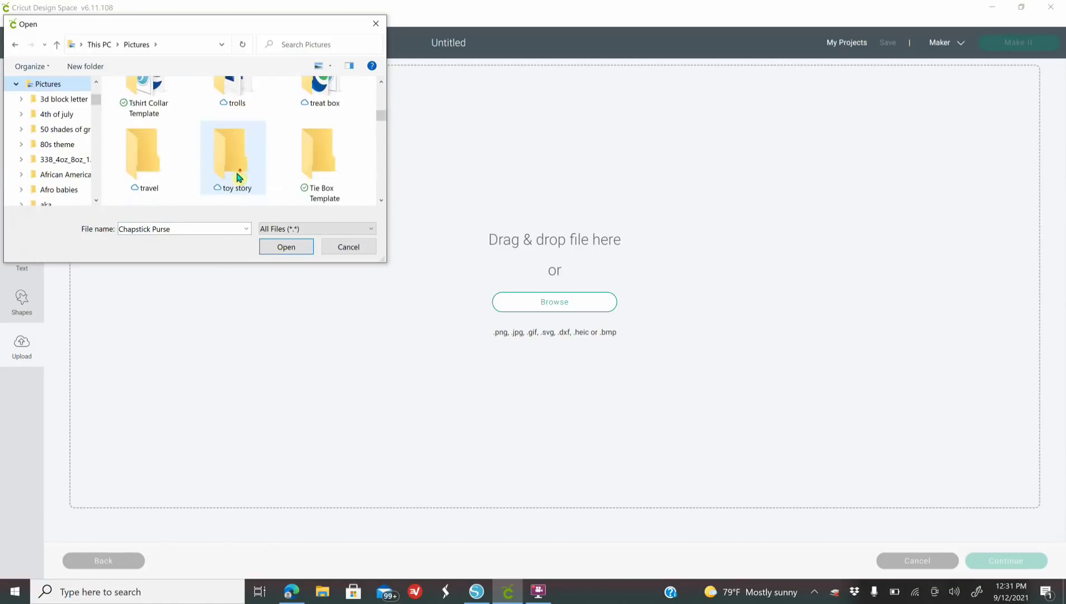
scroll(73, 171, "down", 2)
scroll(73, 174, "down", 10)
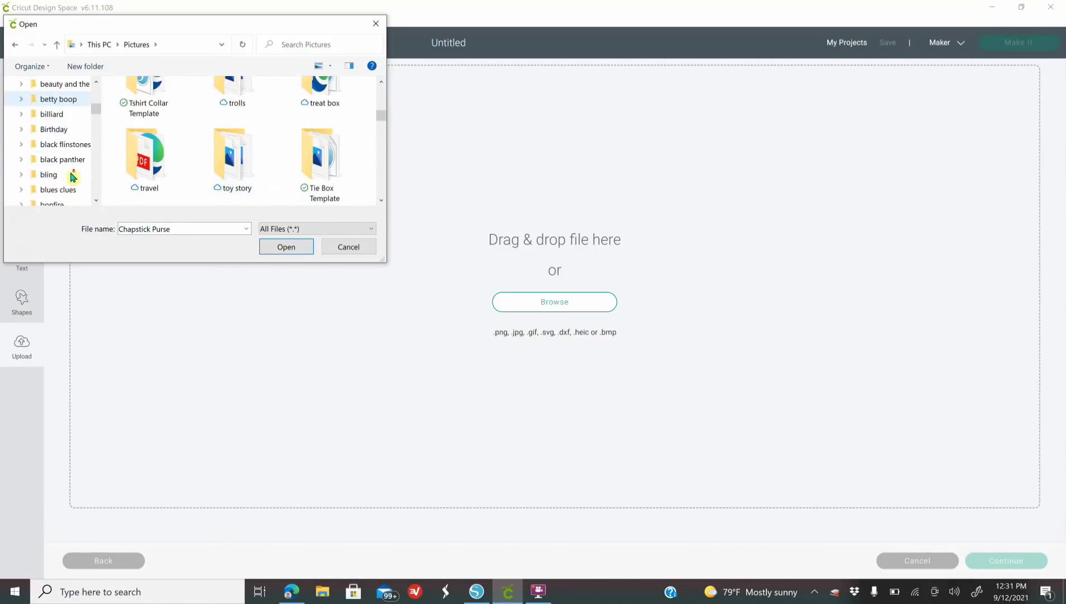
scroll(70, 178, "down", 10)
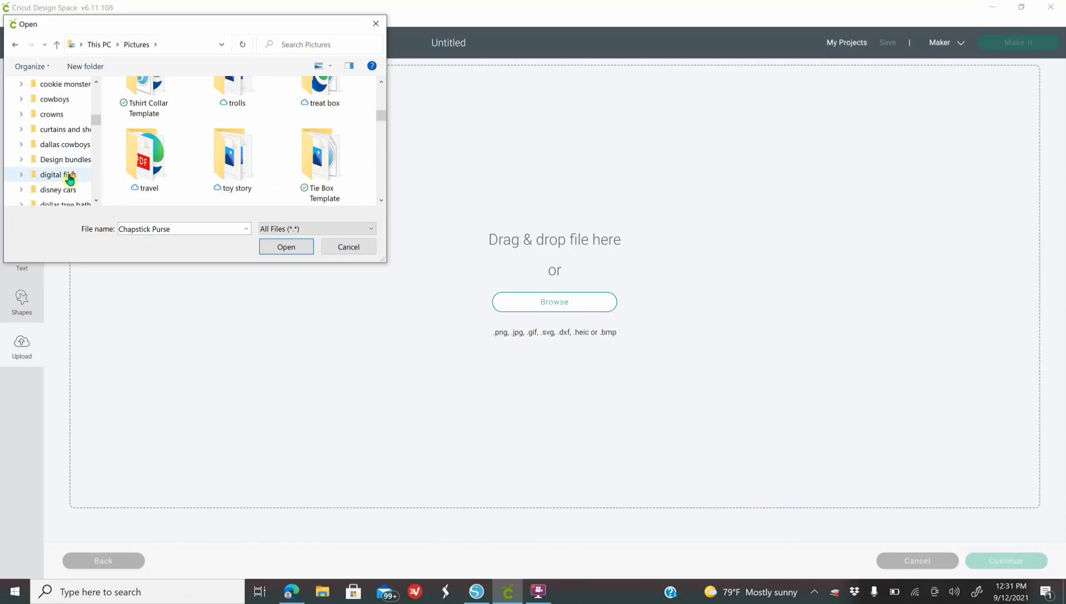
scroll(67, 179, "down", 10)
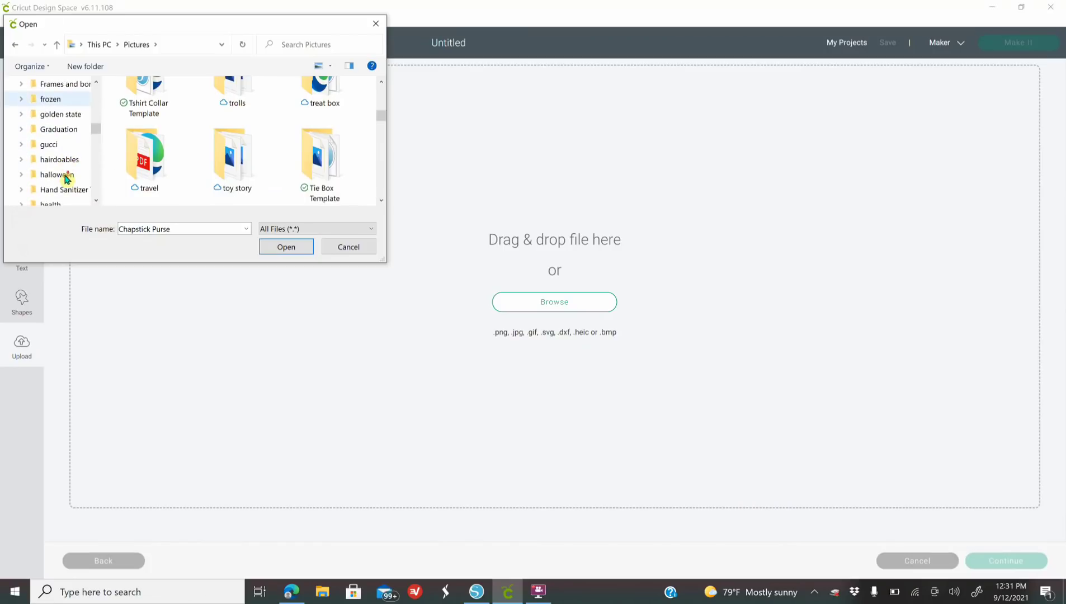
scroll(64, 179, "down", 10)
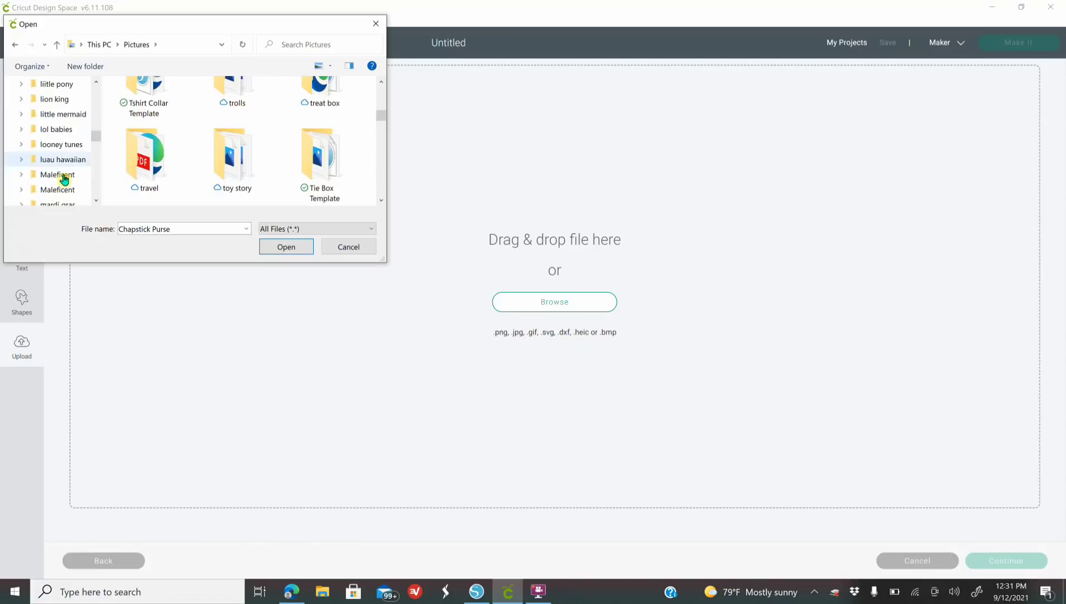
scroll(63, 179, "down", 8)
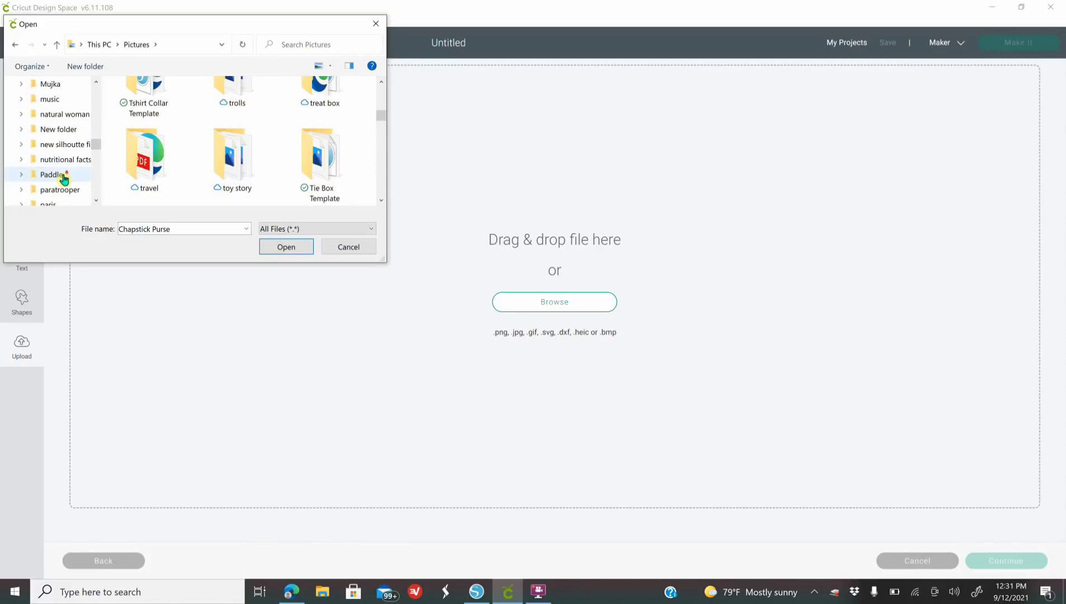
left_click(60, 174)
left_click(56, 160)
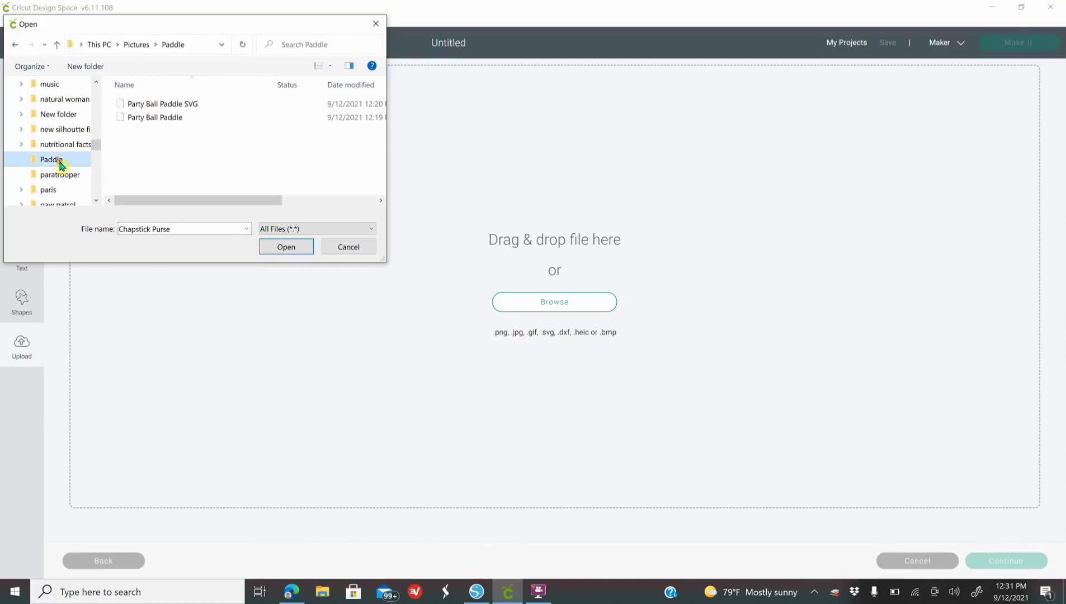
Step: Upload the Party Ball Paddle SVG file as a cut image and insert it onto the canvas
left_click(175, 105)
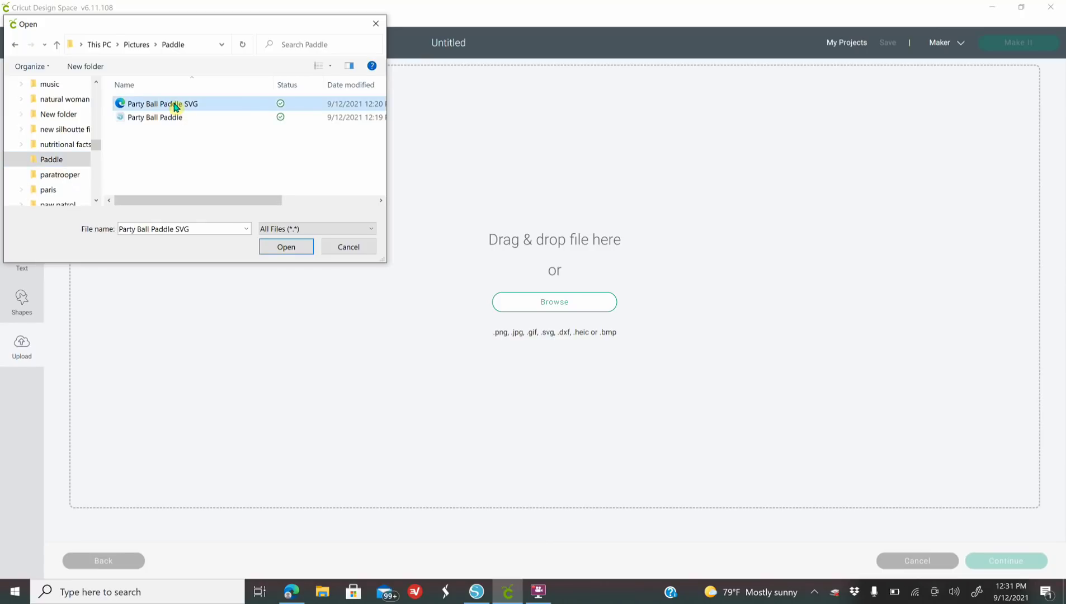
left_click(292, 249)
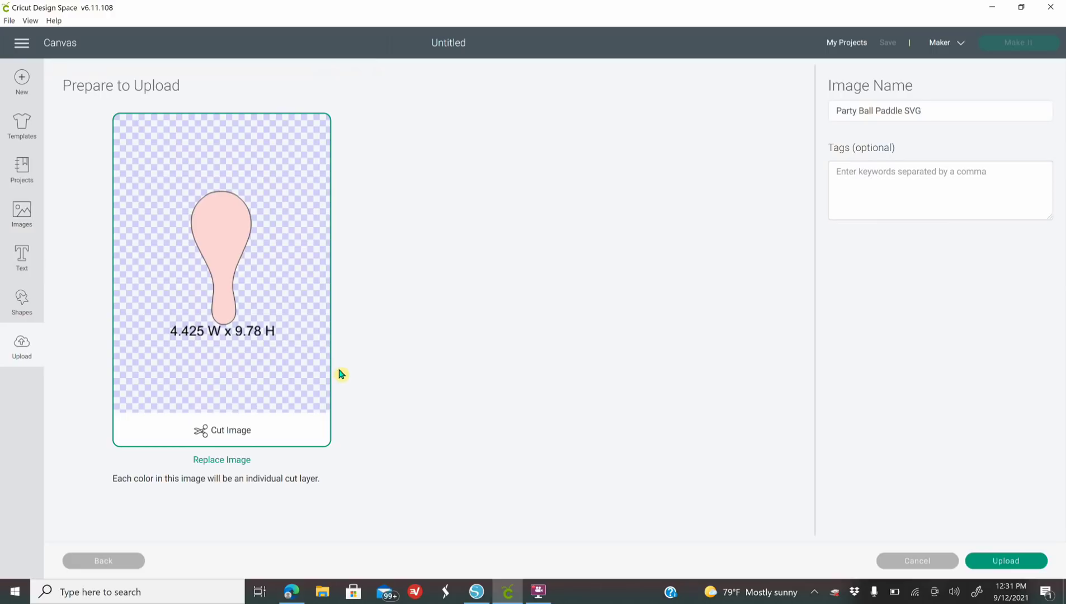
left_click(1027, 565)
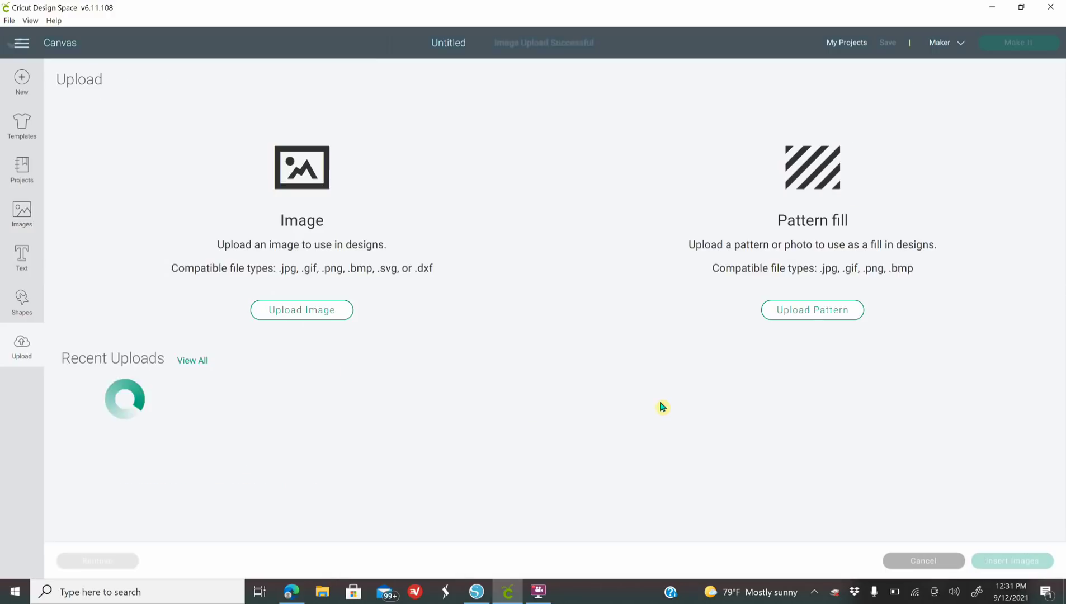
left_click(113, 442)
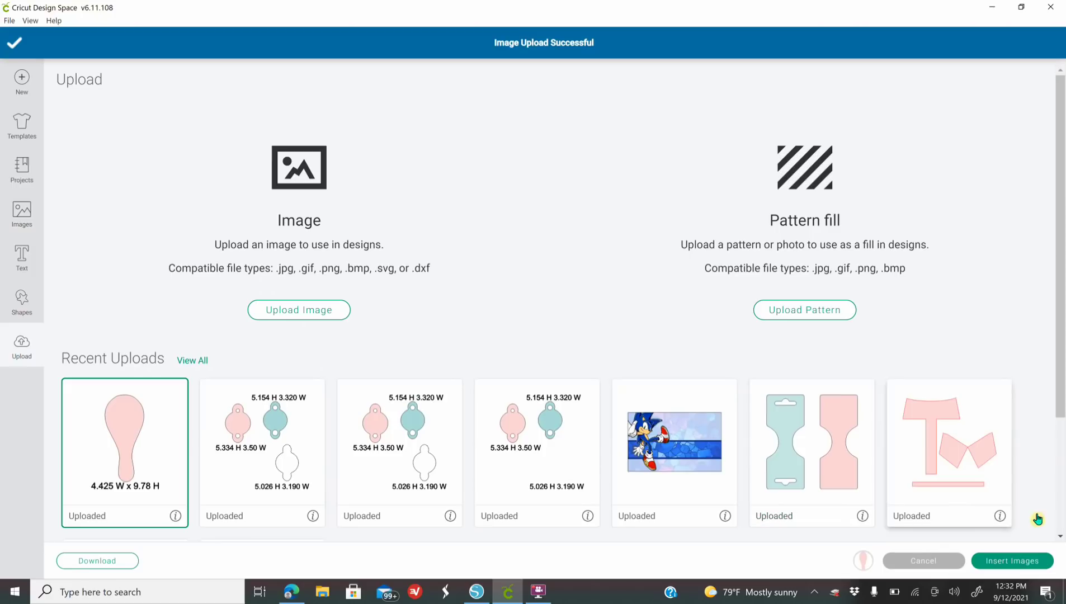
left_click(1022, 561)
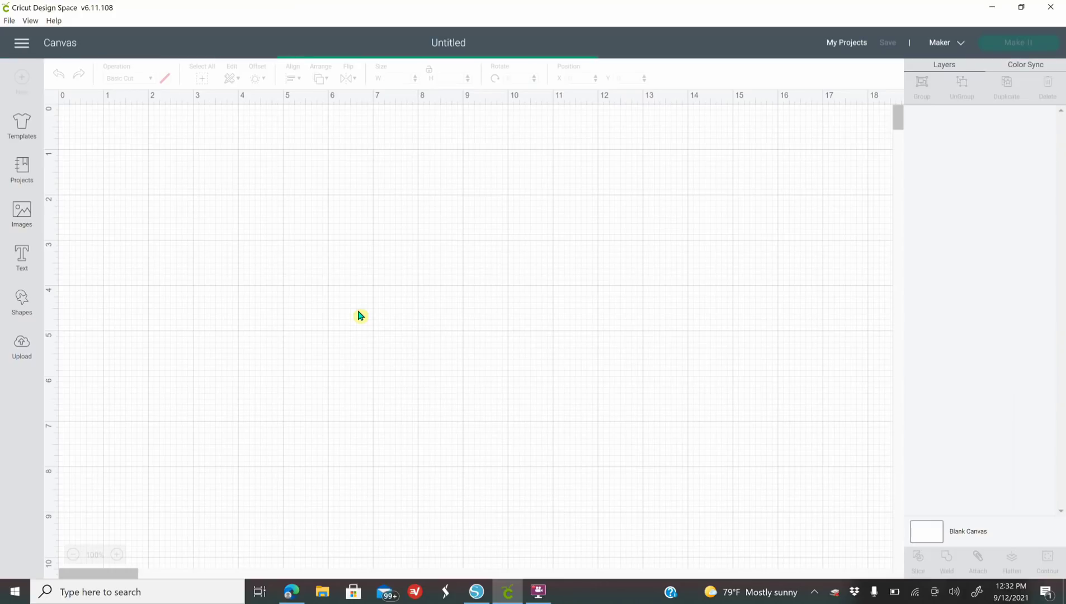
Step: Move the inserted design away from the canvas corner and ungroup the paddle from its size label
left_click_drag(302, 326, 397, 311)
right_click(396, 307)
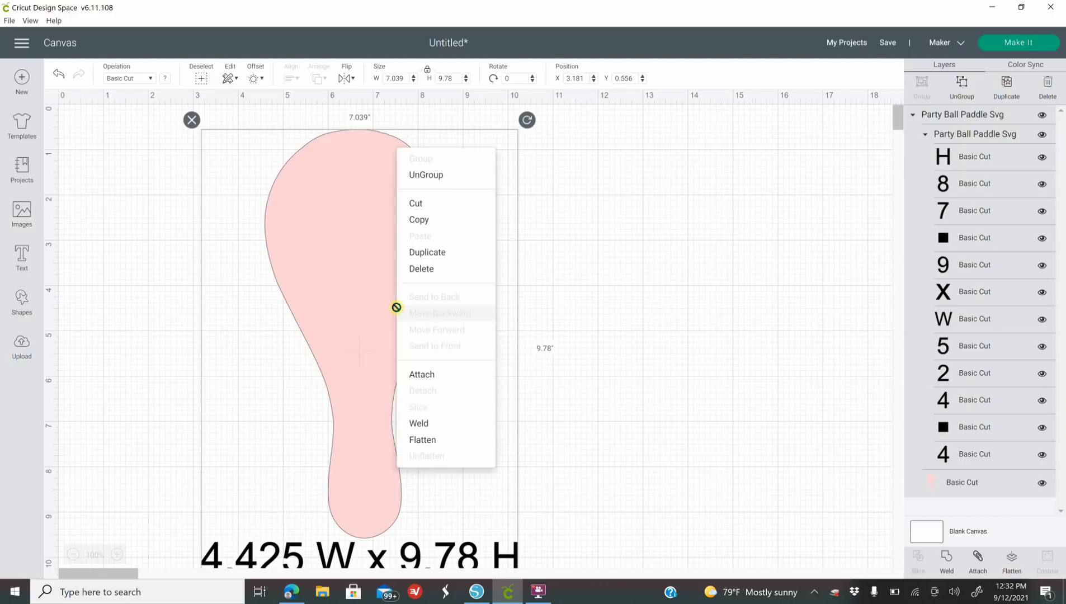
left_click(444, 174)
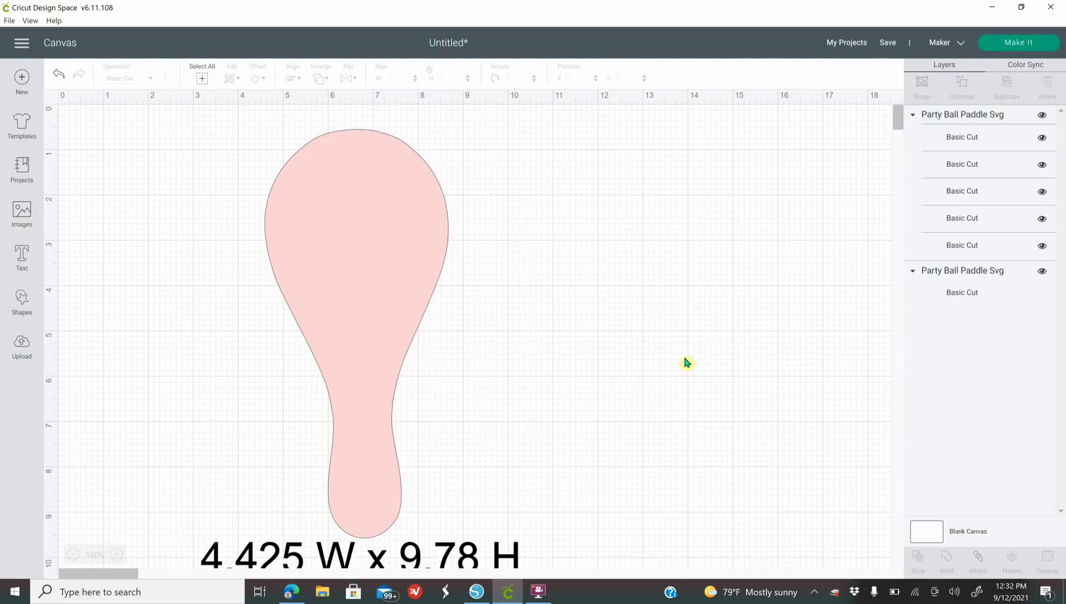
Step: Set the paddle shape's width to 4.425 inches, keeping its proportions locked
left_click(382, 283)
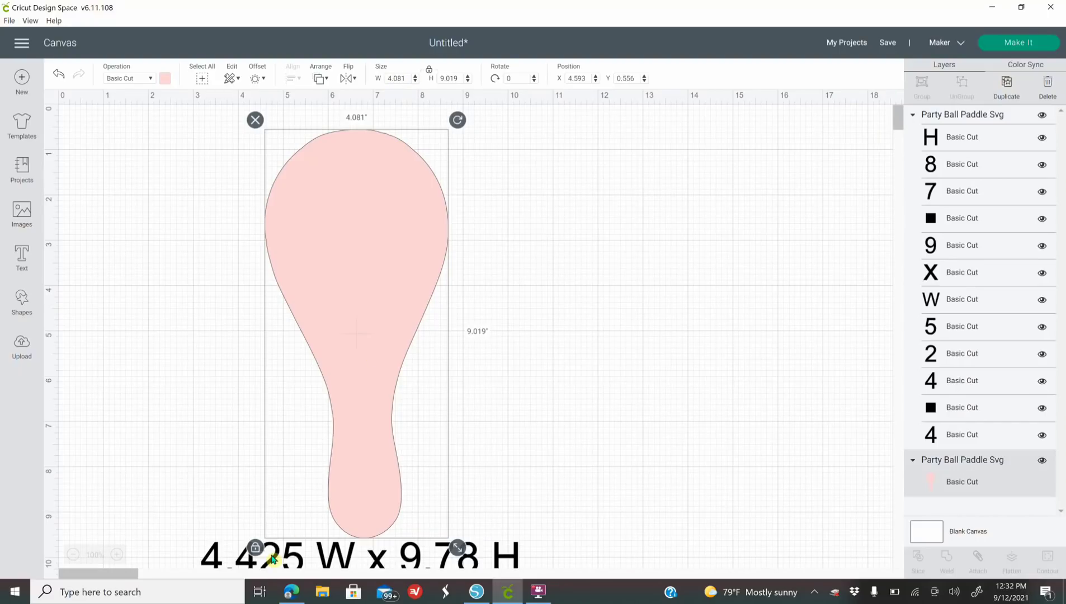
left_click(403, 78)
type("4.425")
key("Return")
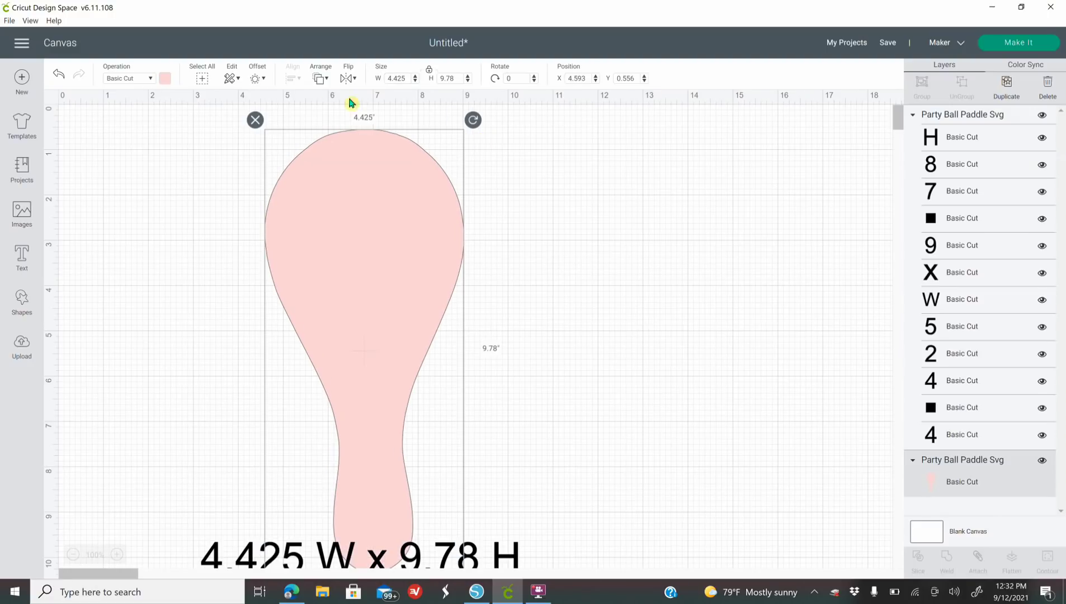
Step: Move the resized paddle to the canvas's upper edge, starting at about 7.3 inches across, and deselect it
left_click_drag(421, 309, 538, 245)
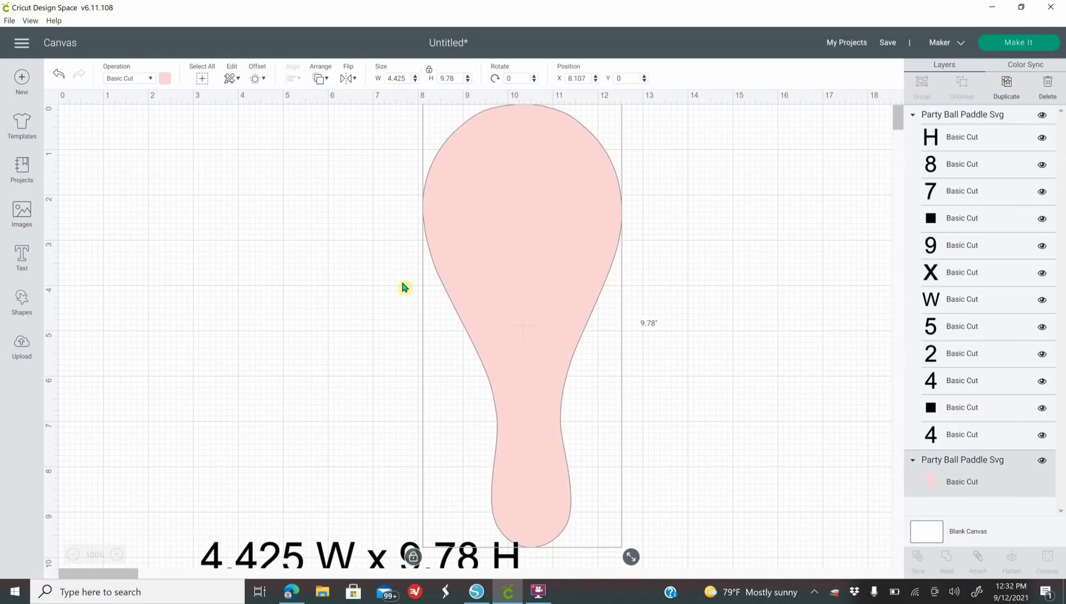
left_click_drag(496, 282, 459, 283)
left_click(679, 330)
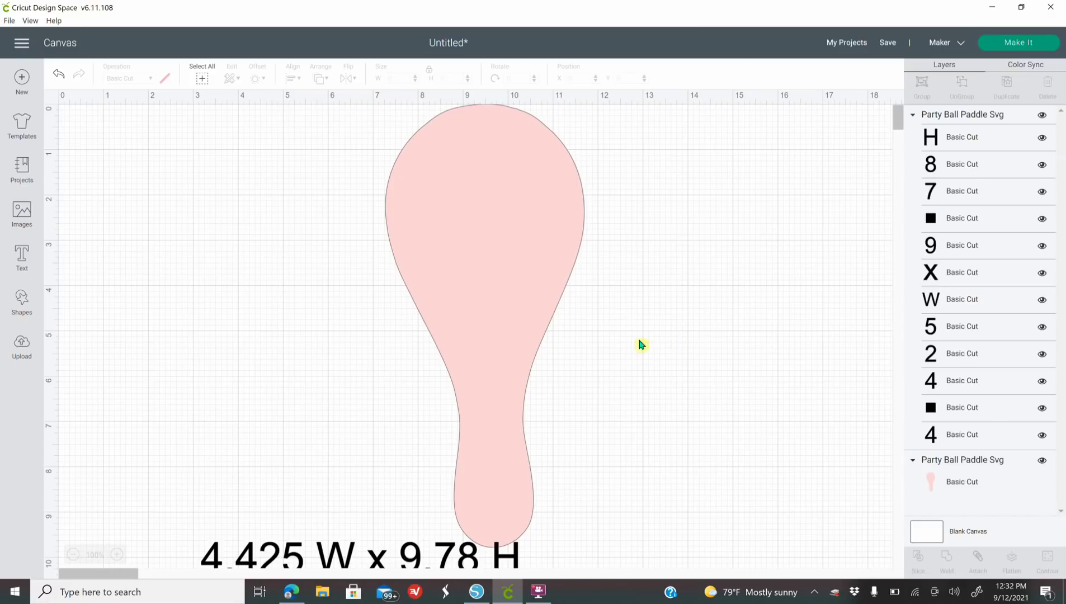
Step: Switch to Silhouette Studio, move the paddle and size label off the page together, and ungroup them
left_click(476, 591)
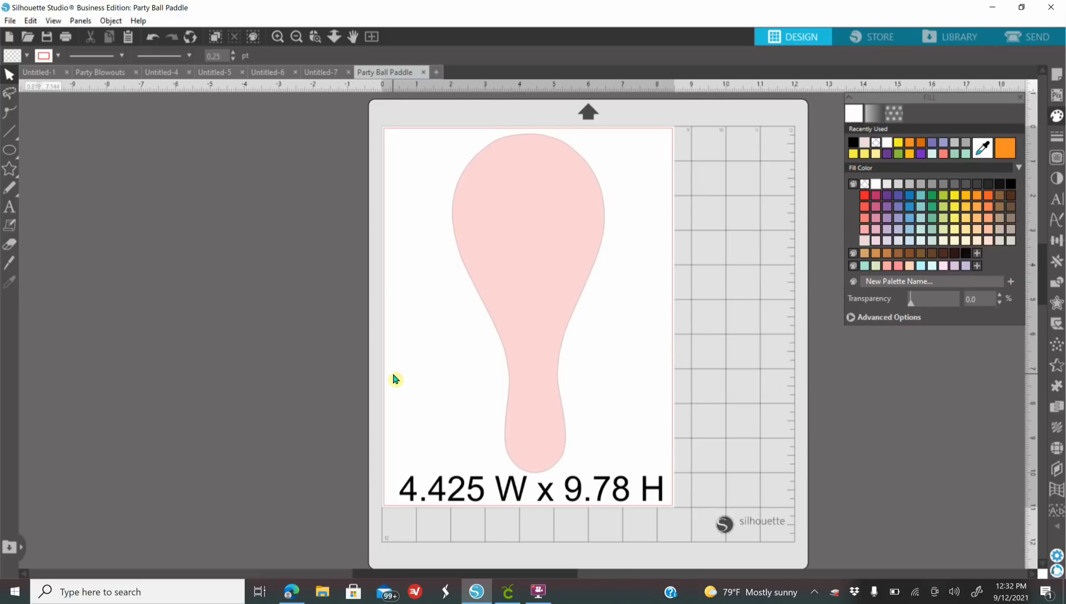
left_click_drag(506, 503, 181, 478)
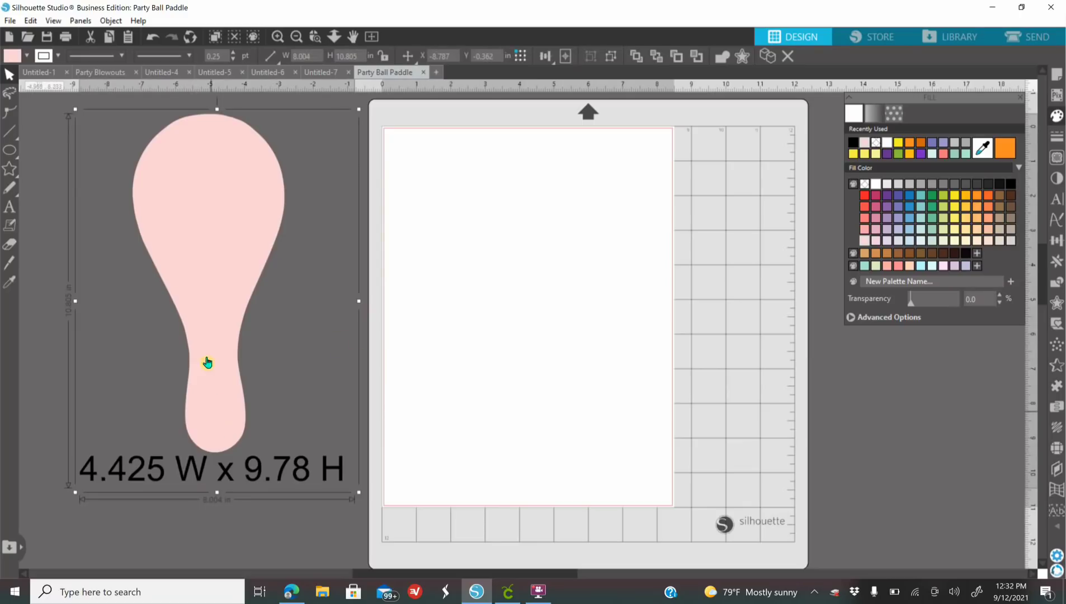
right_click(252, 299)
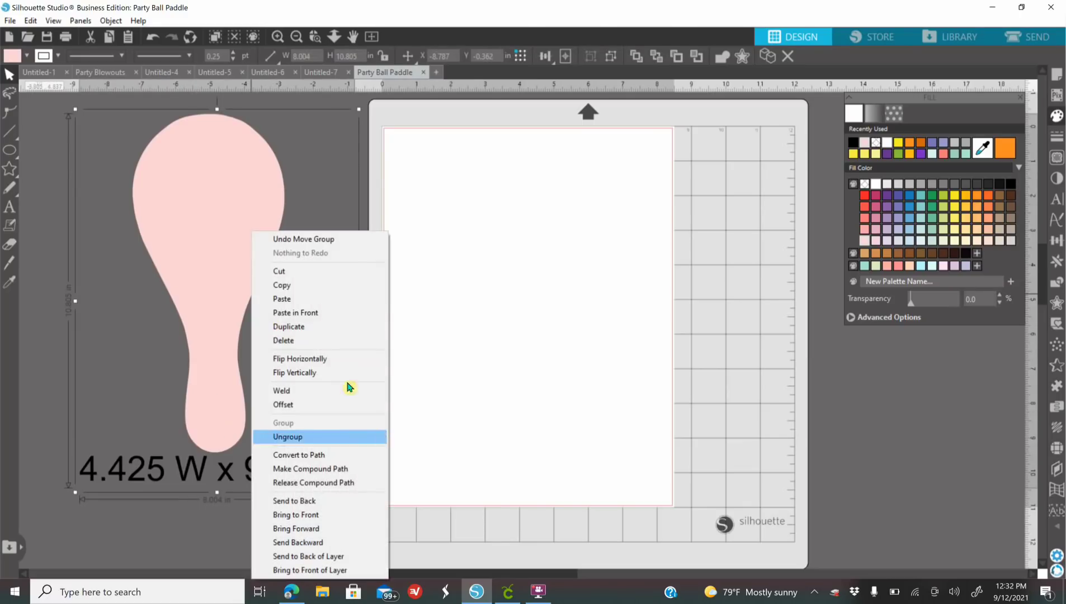
left_click(343, 437)
Step: Place the paddle alone back on the page and reposition the size label beside the mat
left_click_drag(233, 252, 539, 259)
left_click_drag(317, 474, 281, 414)
left_click(542, 278)
left_click_drag(542, 278, 538, 270)
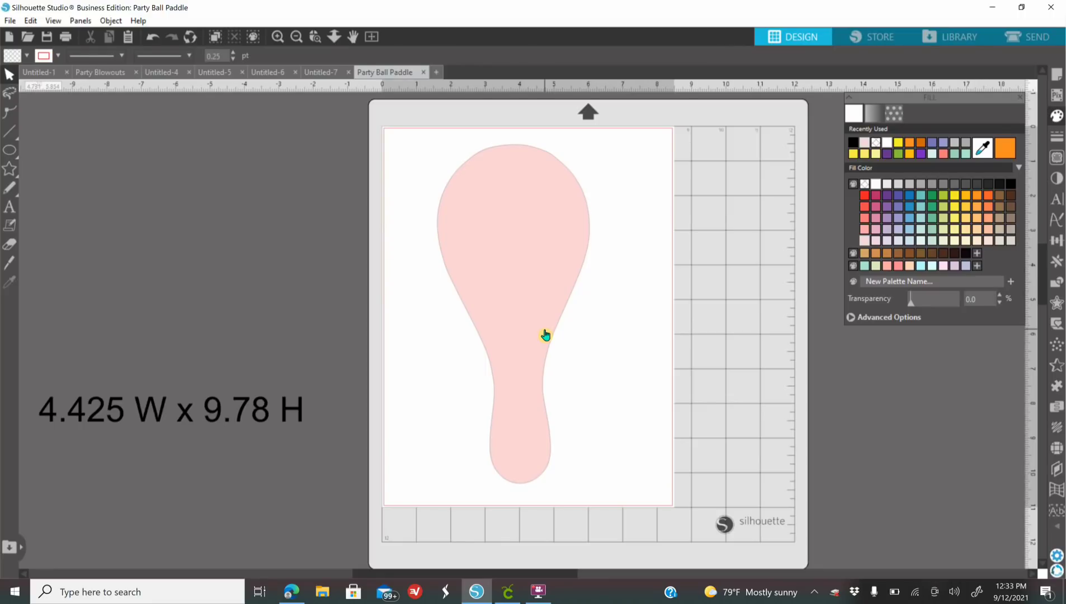
Step: Switch to the browser and look through the halloween clipart and digital paper results on the MUJKA Cliparts site
left_click(291, 591)
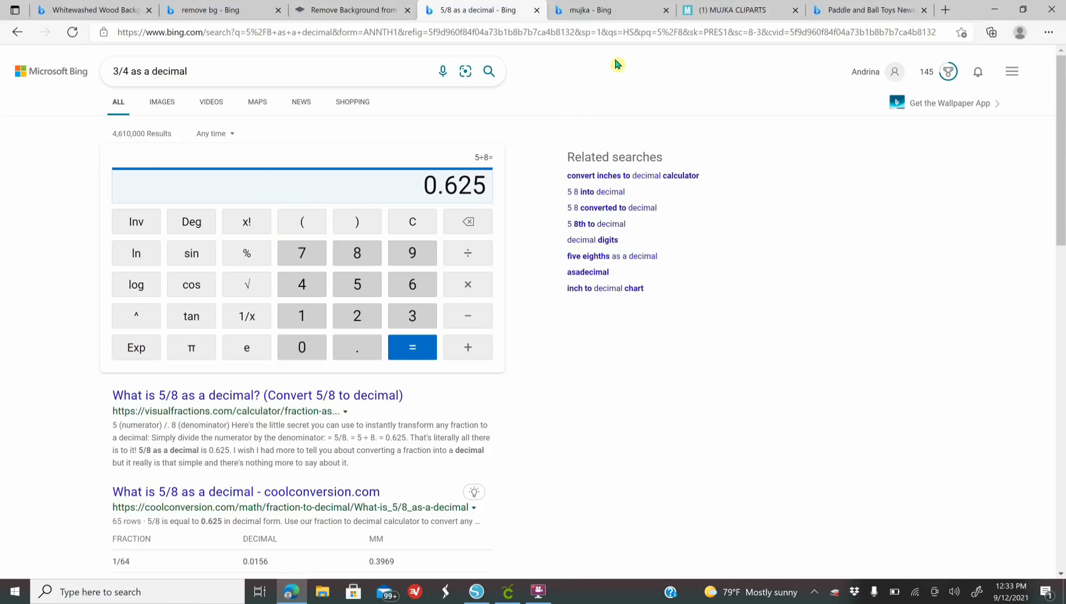
left_click(710, 11)
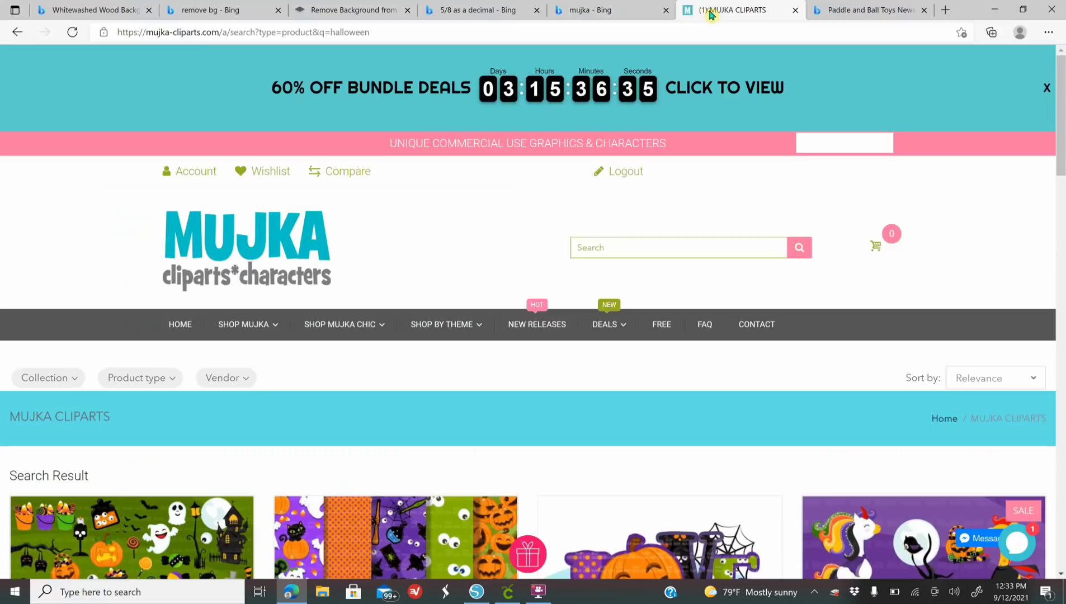
scroll(513, 364, "down", 4)
scroll(119, 291, "down", 2)
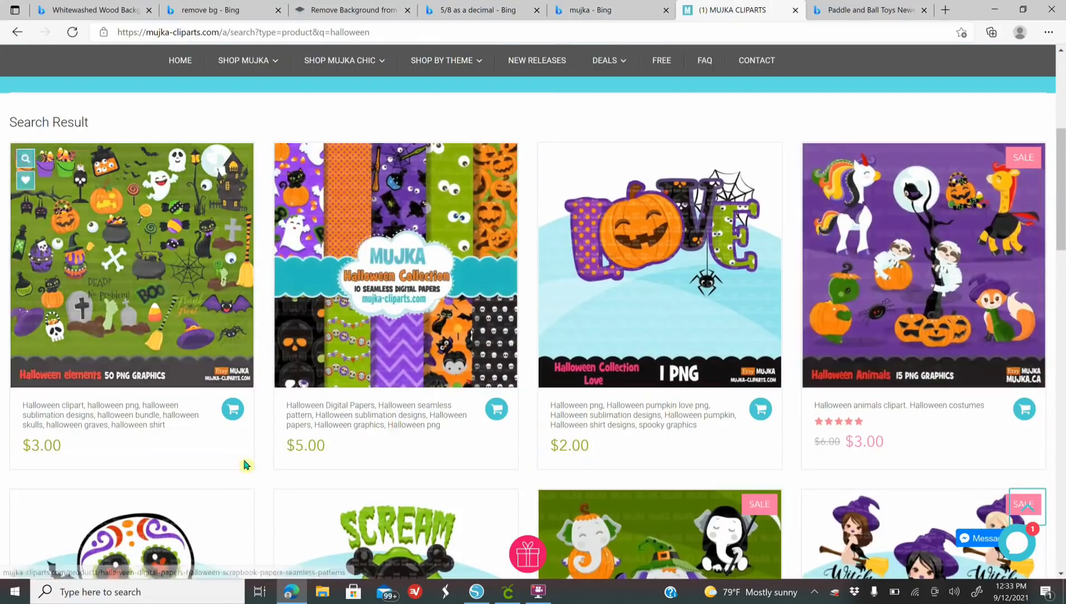
scroll(962, 439, "down", 4)
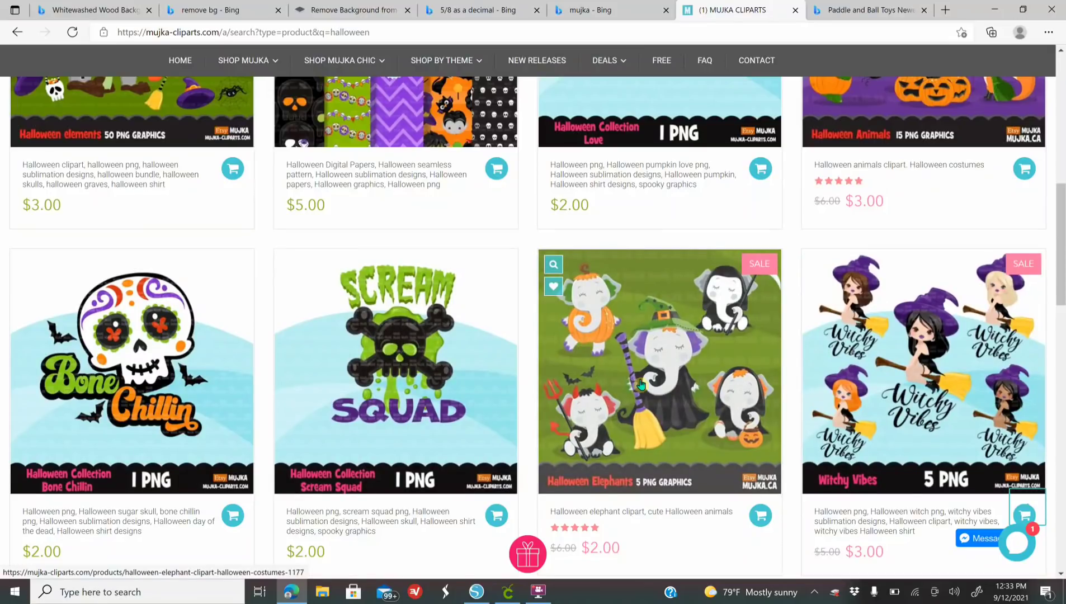
scroll(637, 383, "down", 1)
scroll(1036, 335, "down", 2)
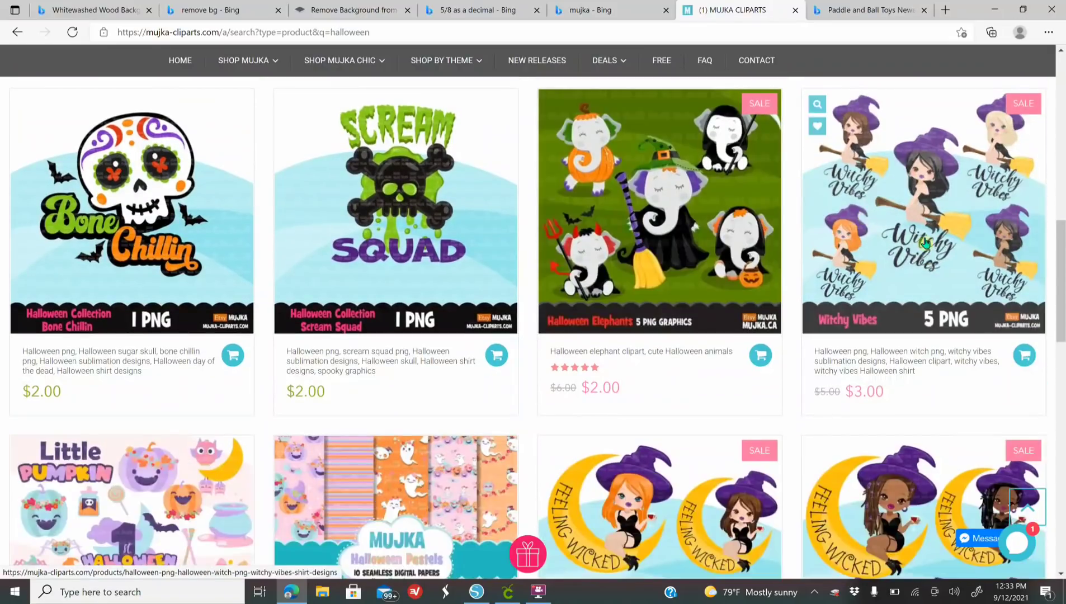
scroll(874, 403, "down", 2)
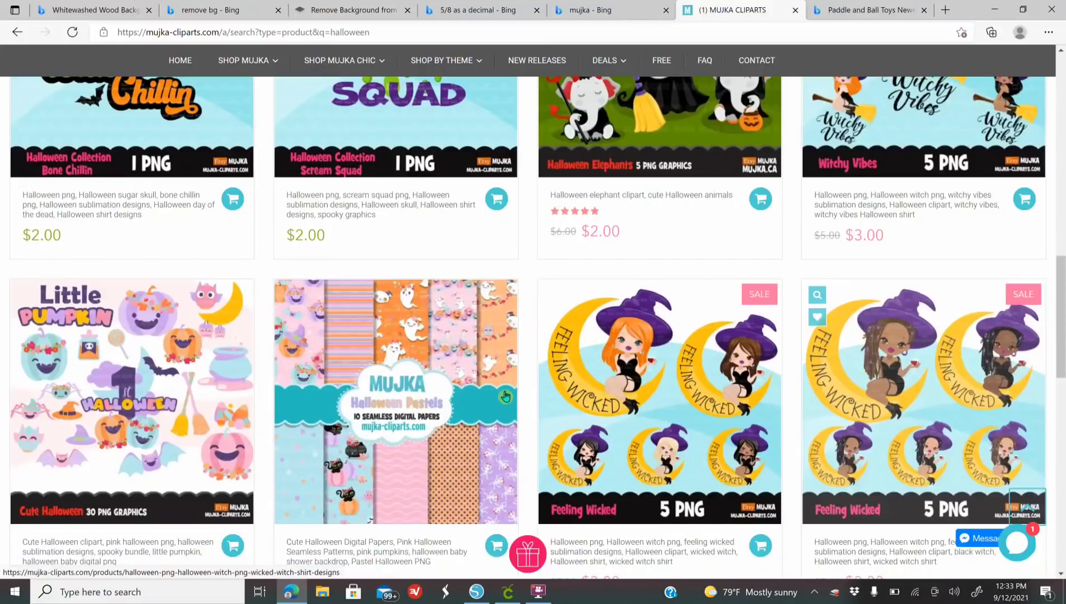
scroll(683, 481, "up", 10)
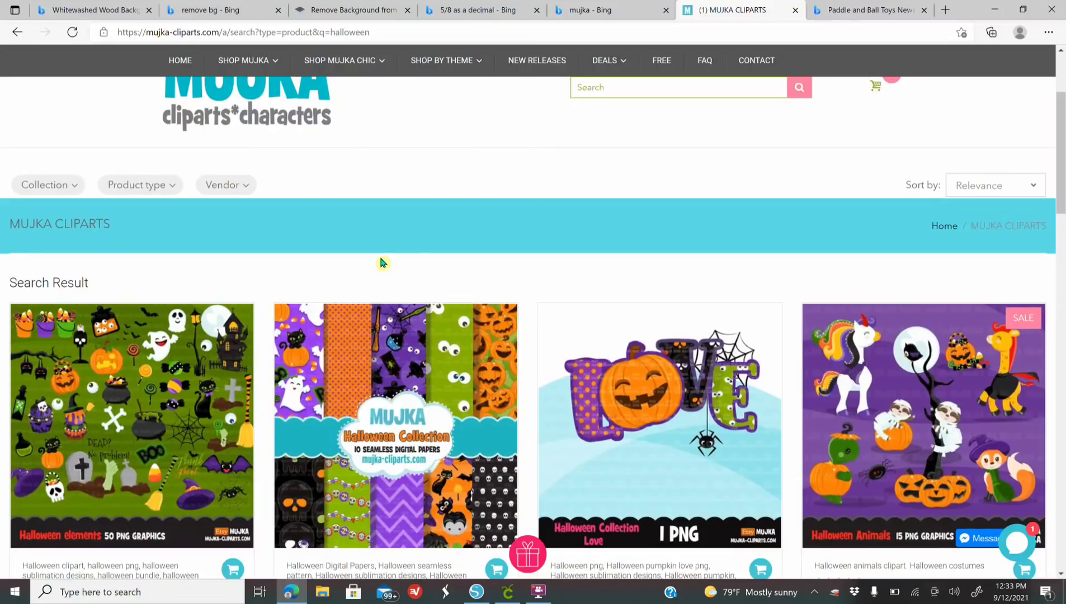
Step: Switch to Silhouette Studio and move the size label farther away from the page
left_click(486, 593)
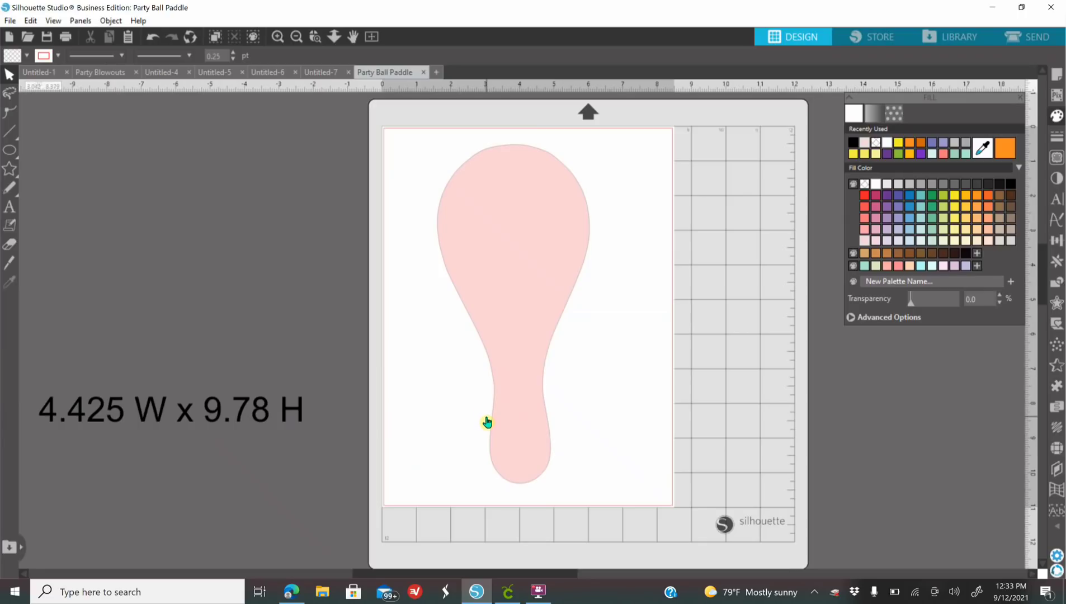
left_click_drag(302, 416, 260, 379)
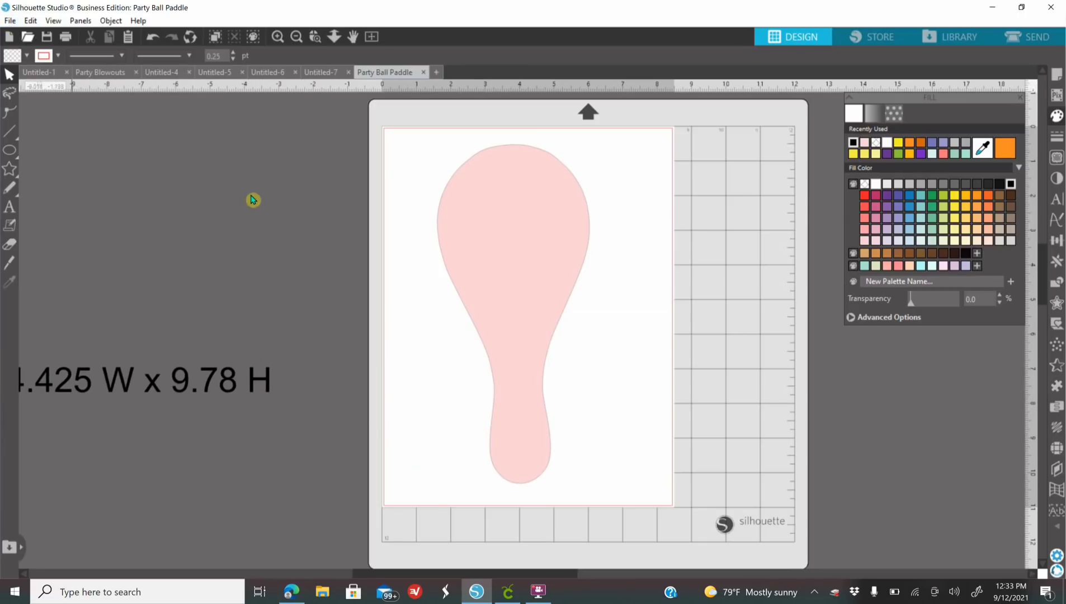
left_click_drag(215, 354, 83, 212)
Step: Start merging a file into the design and browse to the halloween folder inside Pictures > Mujka
left_click(10, 21)
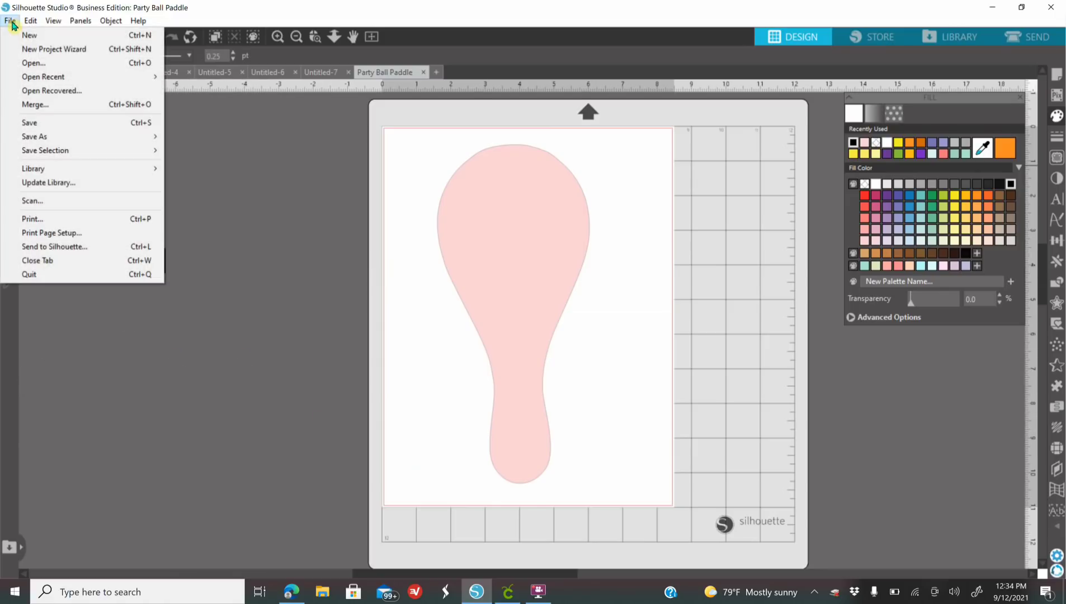
left_click(56, 104)
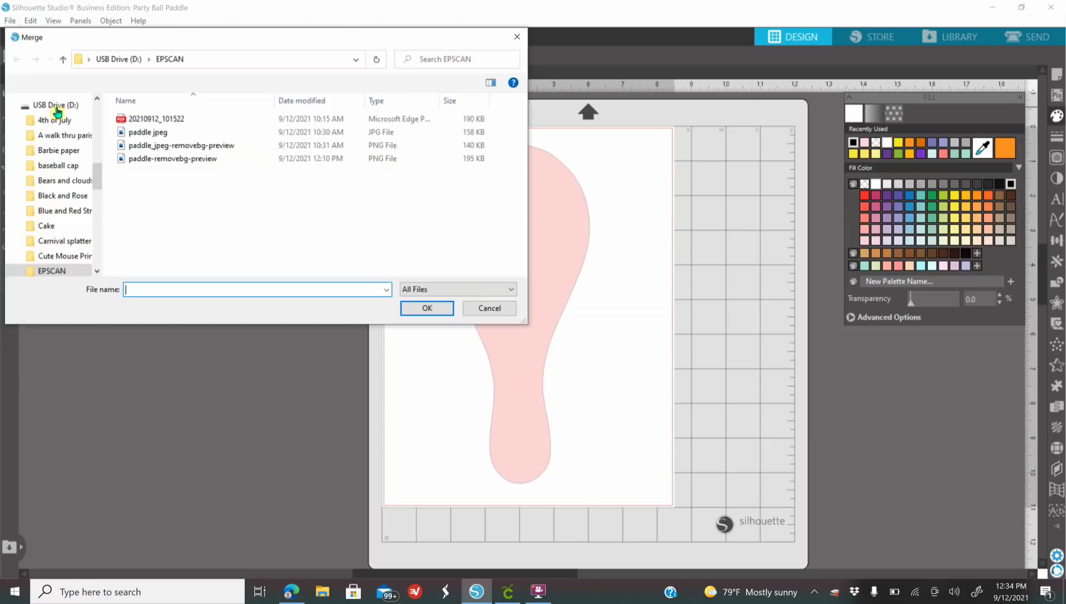
scroll(72, 246, "up", 1)
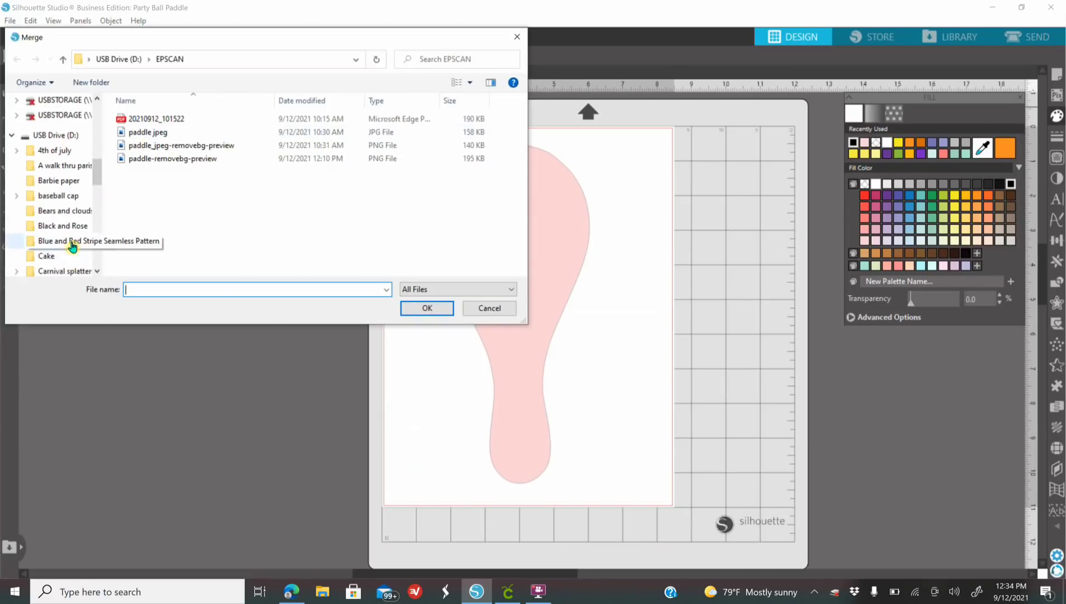
scroll(73, 247, "down", 2)
scroll(73, 246, "up", 3)
scroll(72, 246, "up", 3)
scroll(69, 243, "up", 1)
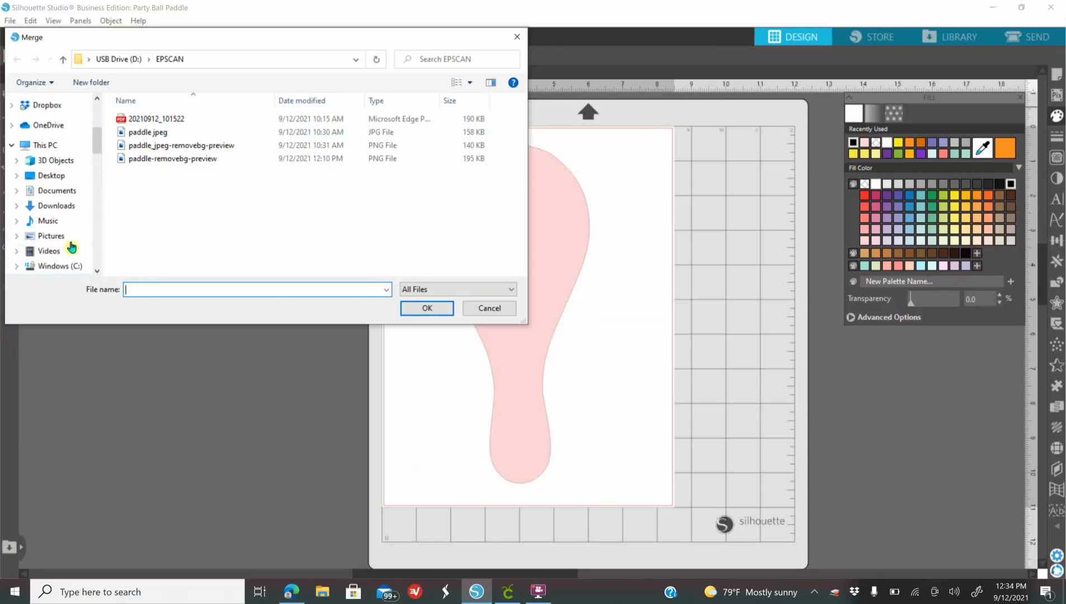
left_click(66, 240)
left_click(70, 240)
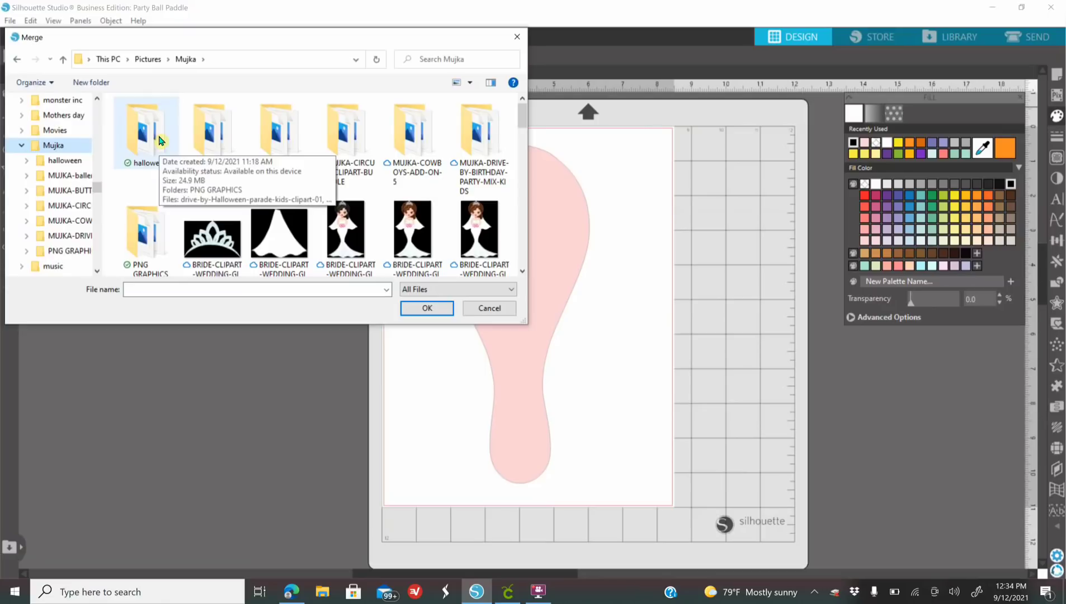
double_click(115, 167)
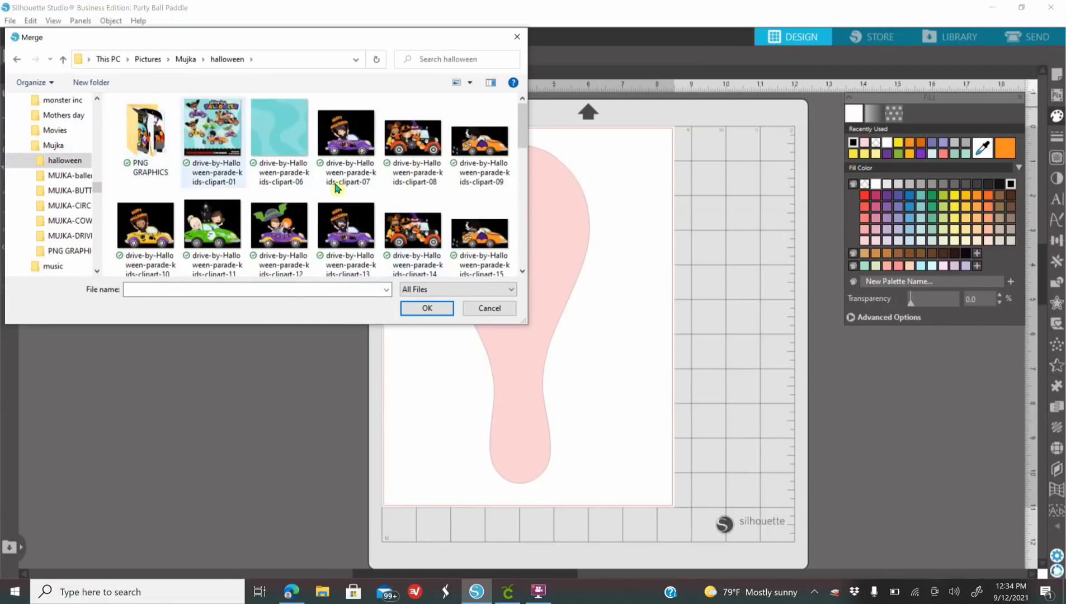
Step: Merge the Halloween night scene ZOMBIE-HALLOWEEN-CLIPART-23 into the design
scroll(396, 178, "down", 3)
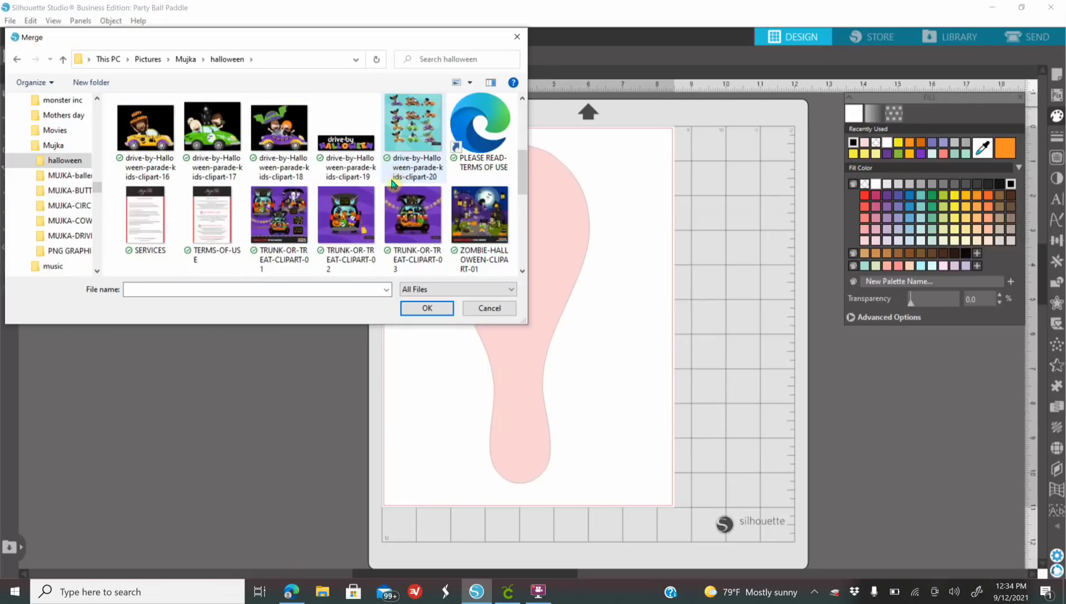
scroll(390, 200, "down", 5)
scroll(390, 200, "down", 2)
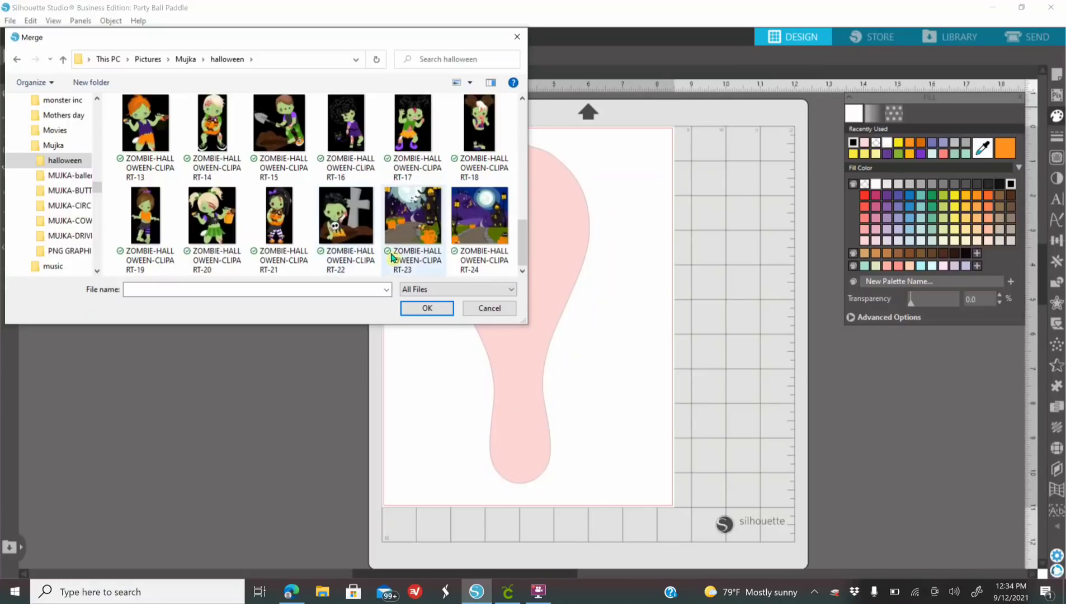
left_click(424, 215)
left_click(427, 308)
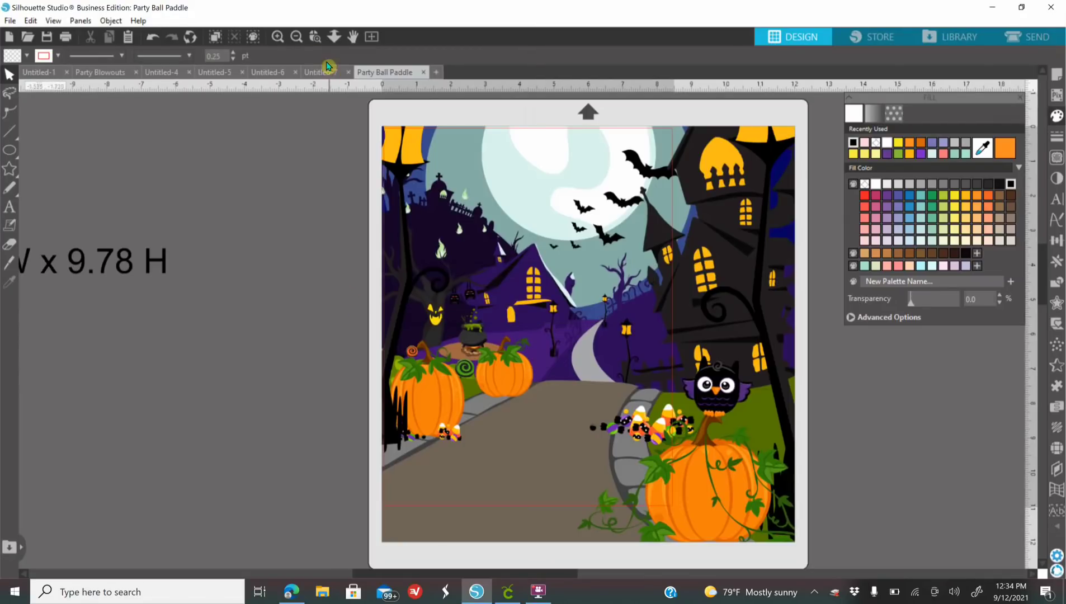
Step: Delete the paddle size label and move the Halloween scene off the page, beside the mat
left_click(297, 38)
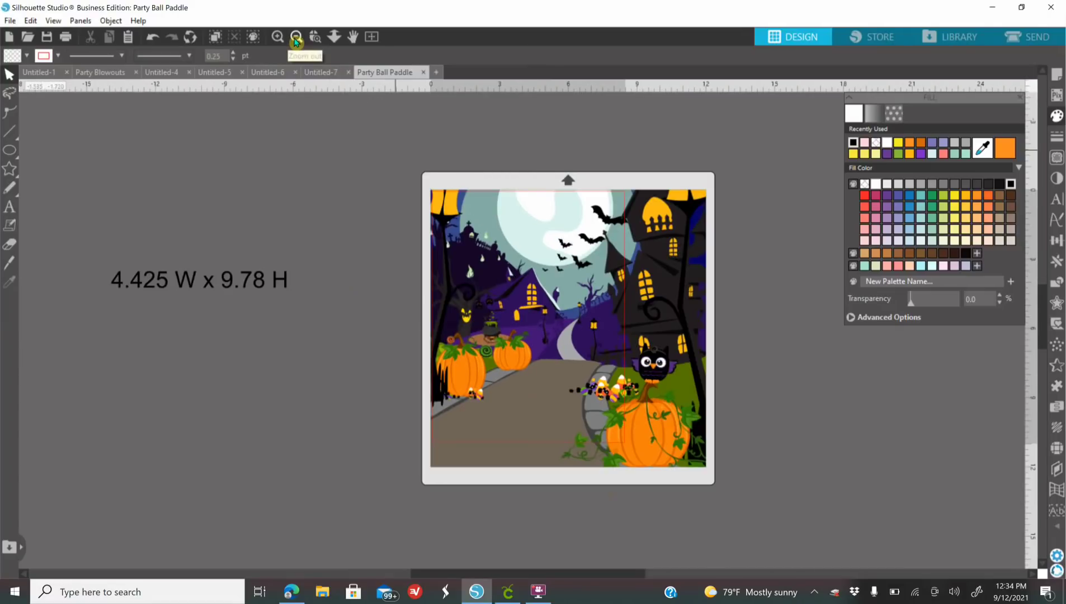
left_click(277, 37)
left_click(296, 37)
left_click(217, 285)
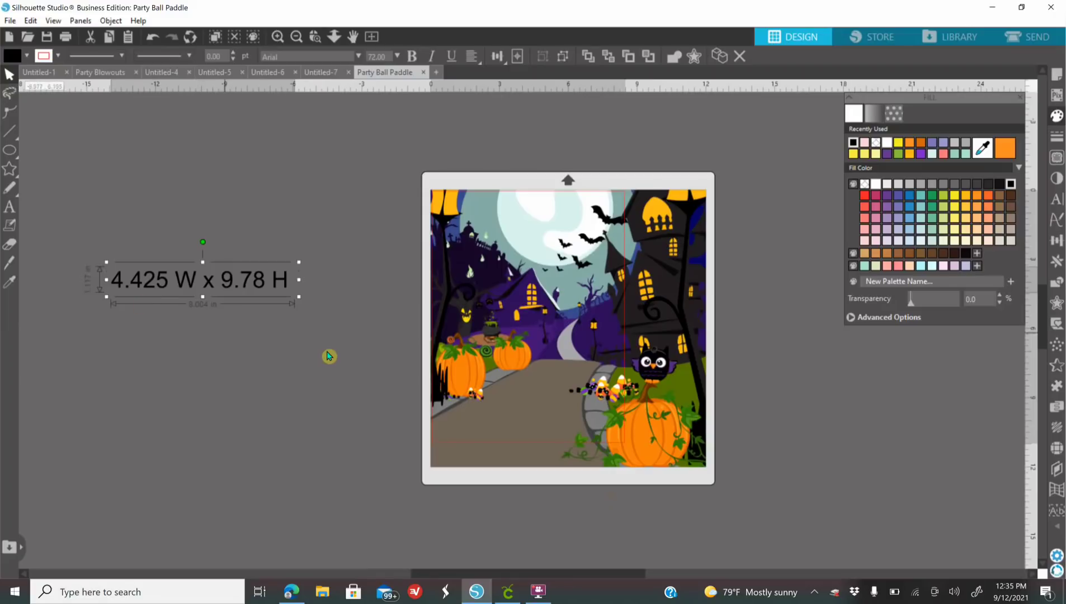
key("Delete")
left_click_drag(551, 355, 245, 347)
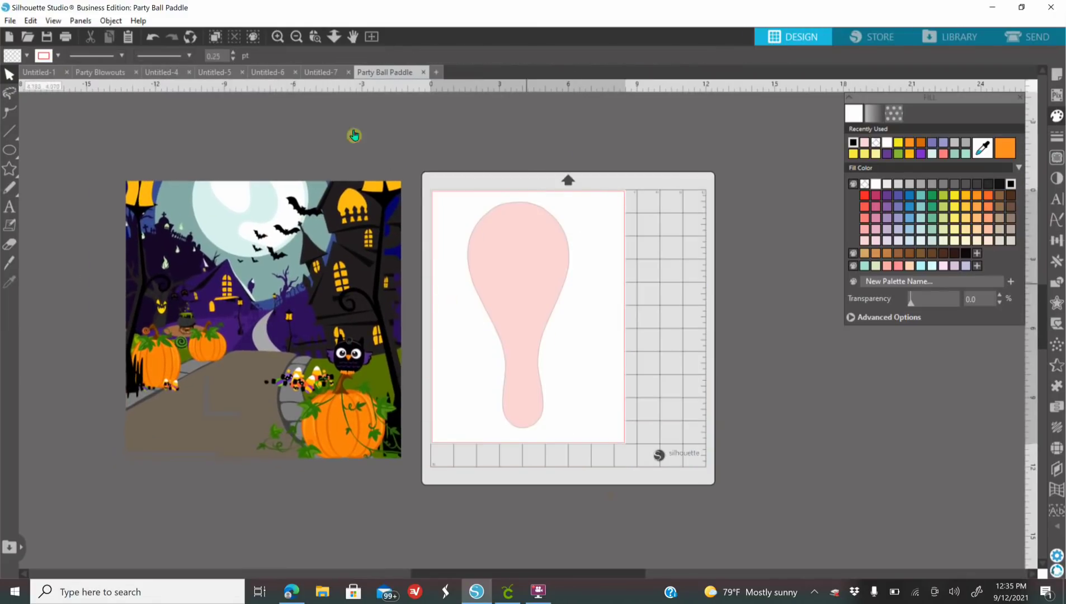
Step: Shift the paddle slightly on the page and fill it with the orange sampled from the candy in the Halloween scene
left_click(278, 36)
left_click_drag(532, 293, 525, 299)
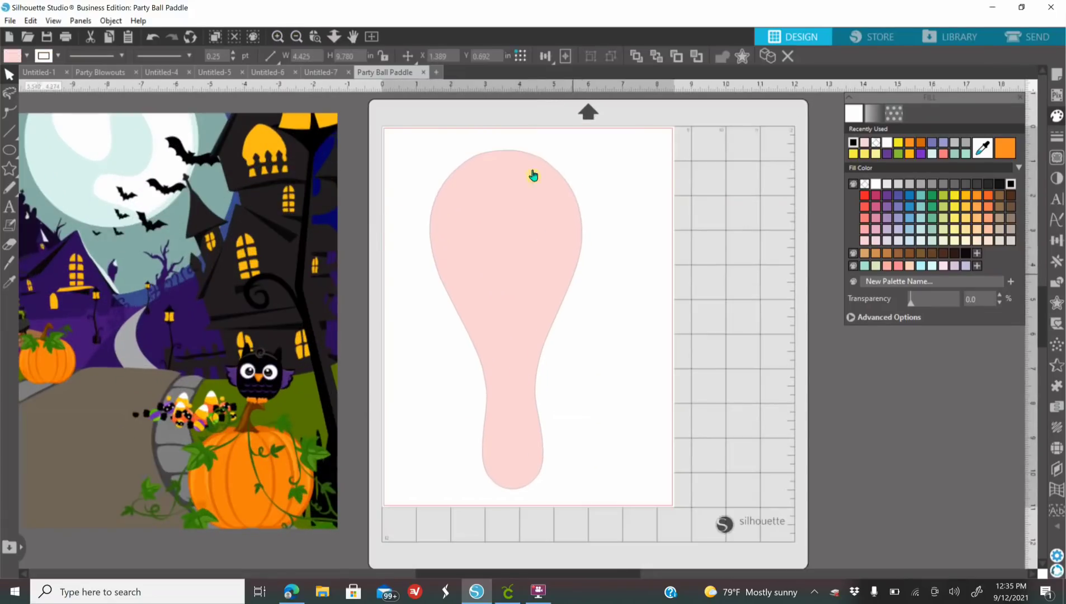
left_click(459, 350)
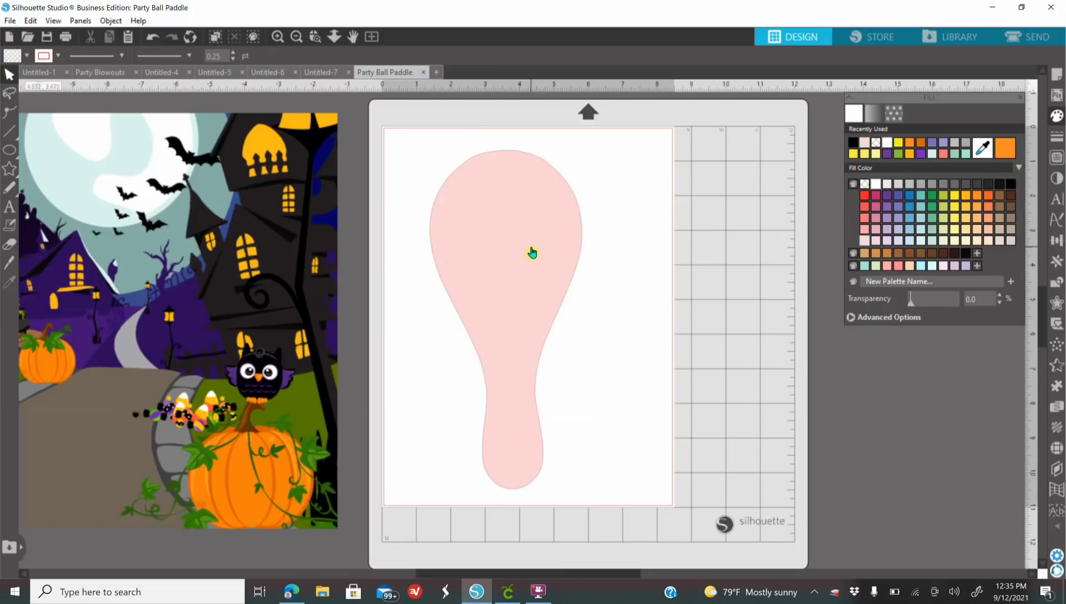
left_click(532, 253)
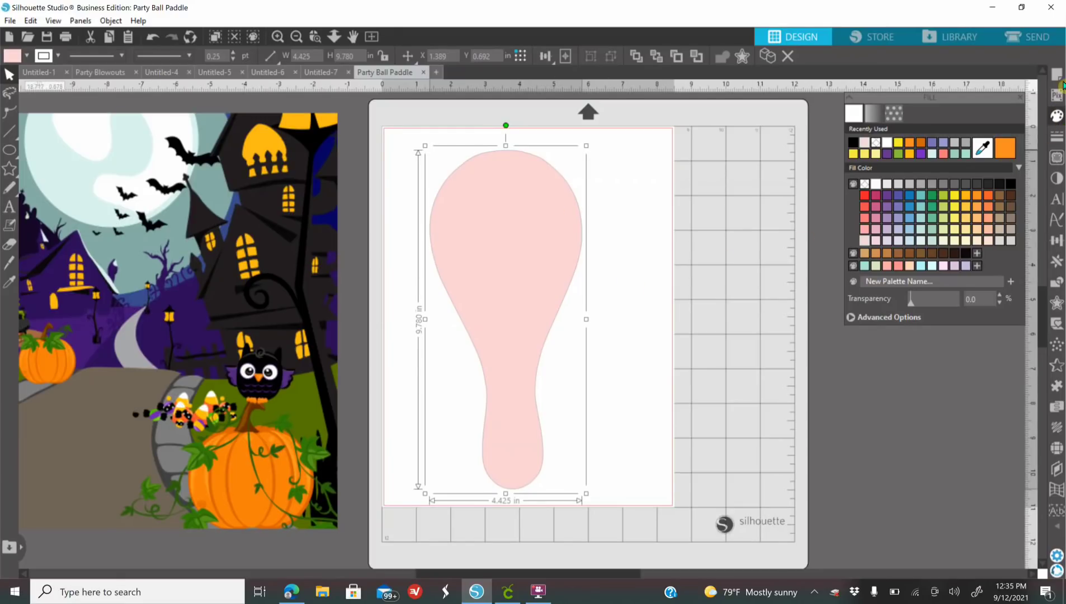
left_click(980, 154)
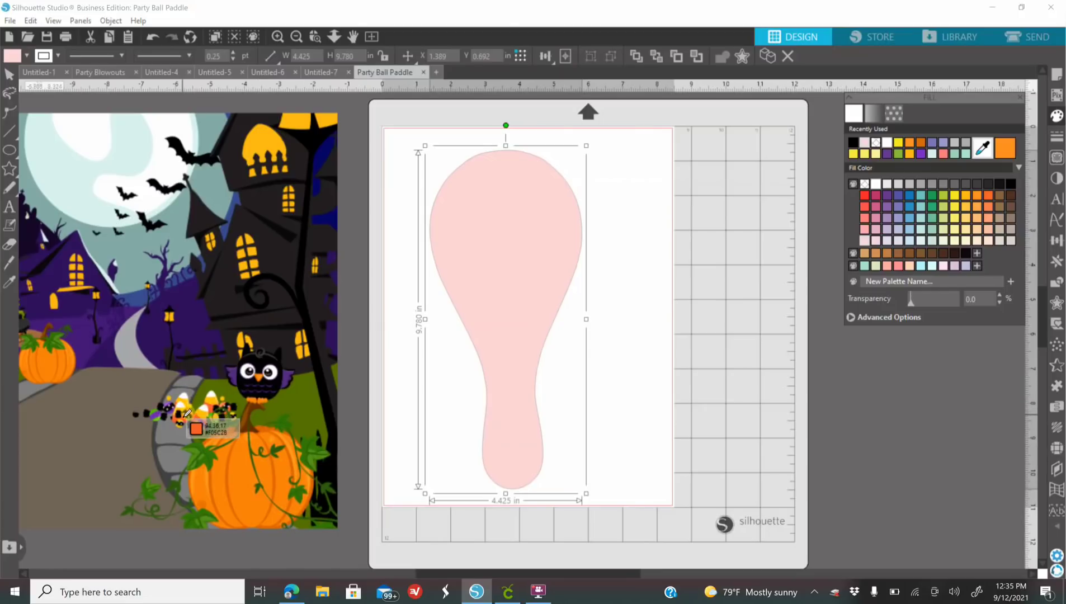
left_click(183, 417)
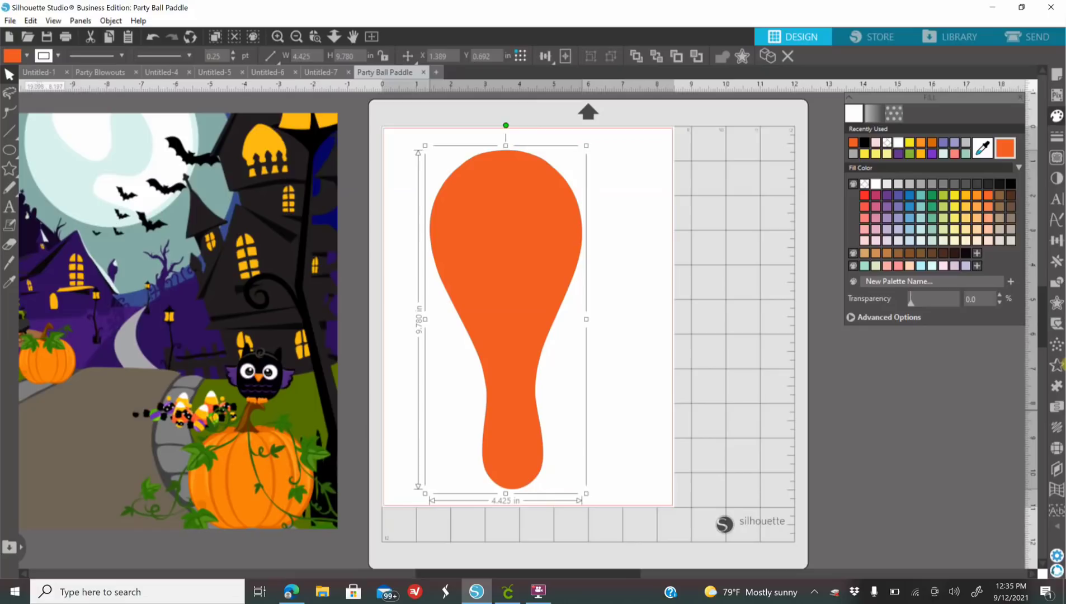
Step: Create a 0.125 in internal offset of the paddle and fill the inner shape with black
left_click(1058, 310)
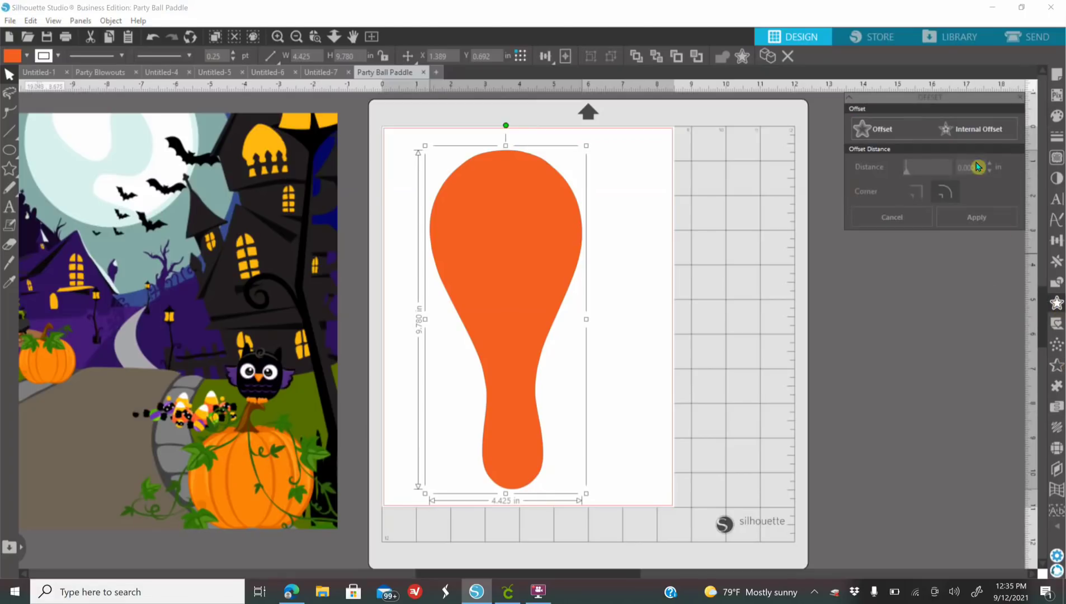
left_click(969, 132)
left_click(969, 138)
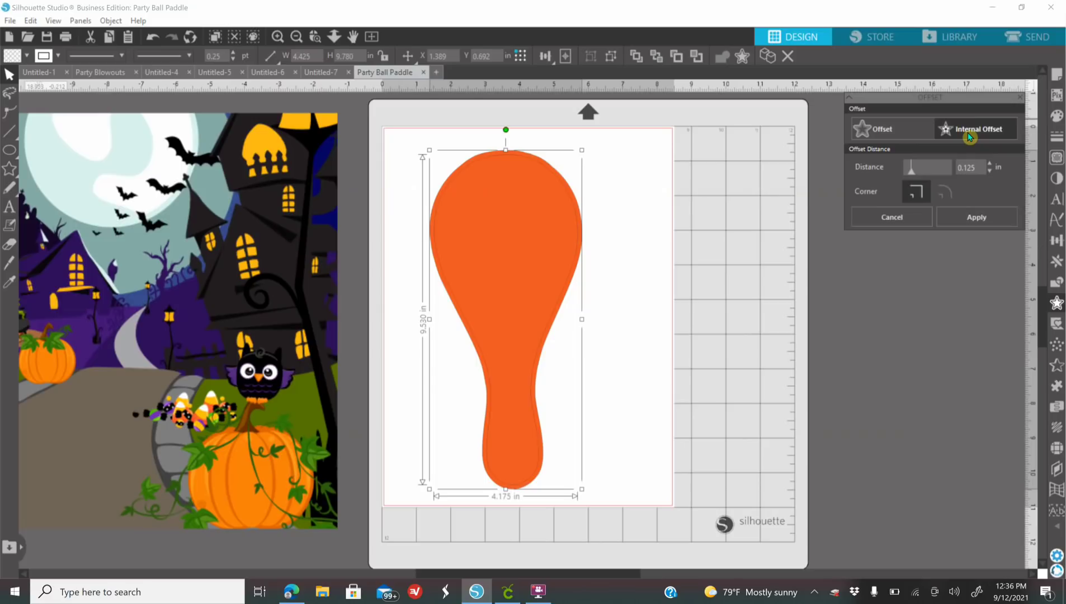
left_click(1057, 118)
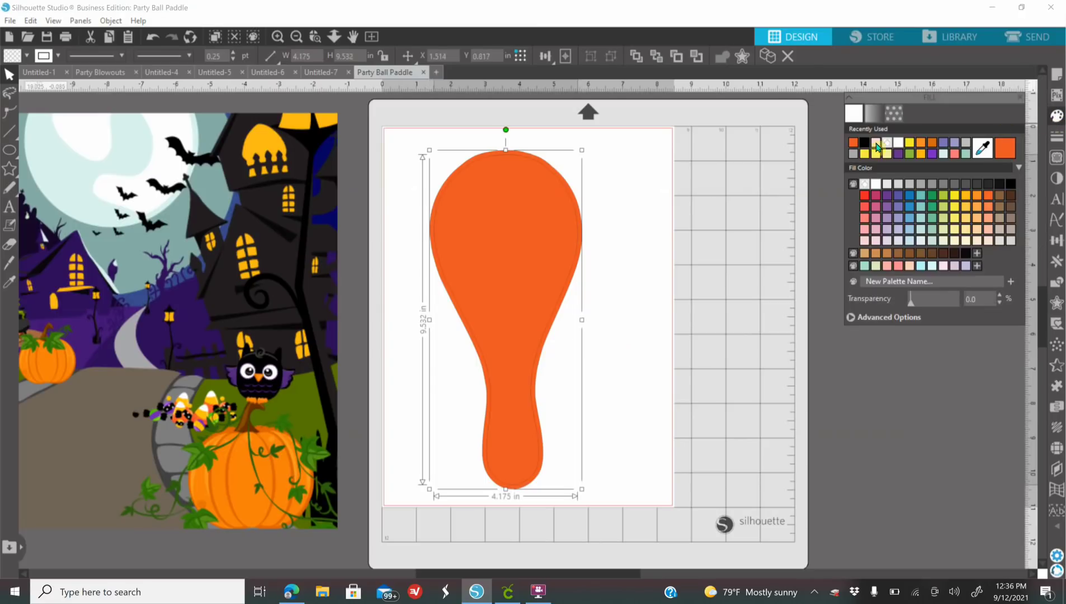
left_click(865, 147)
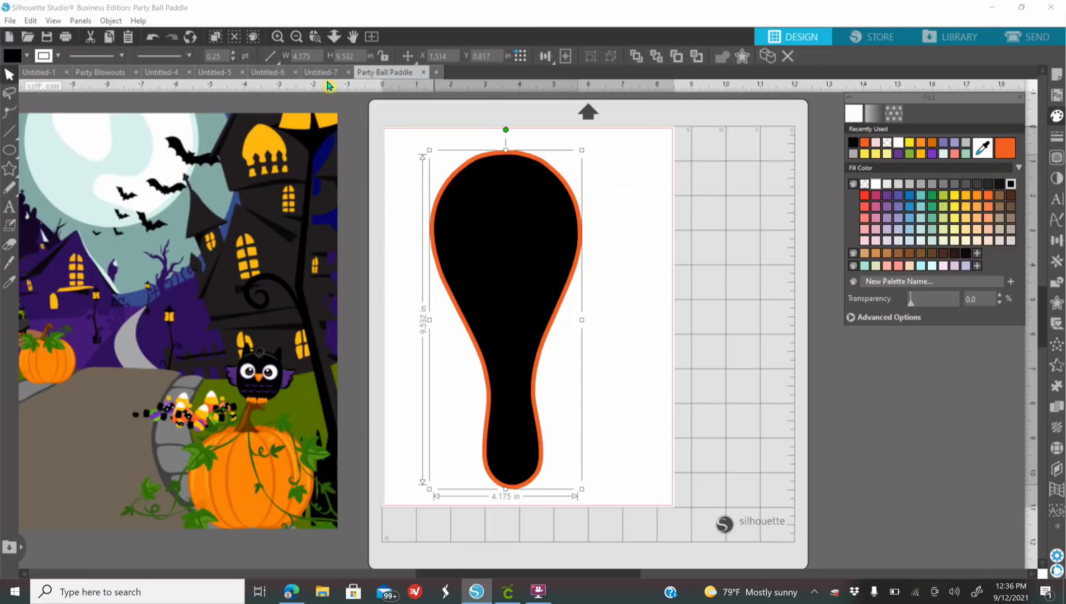
Step: Move the Halloween scene over the paddle and send it behind the orange and black shapes
left_click(275, 37)
left_click_drag(421, 338, 663, 342)
right_click(663, 343)
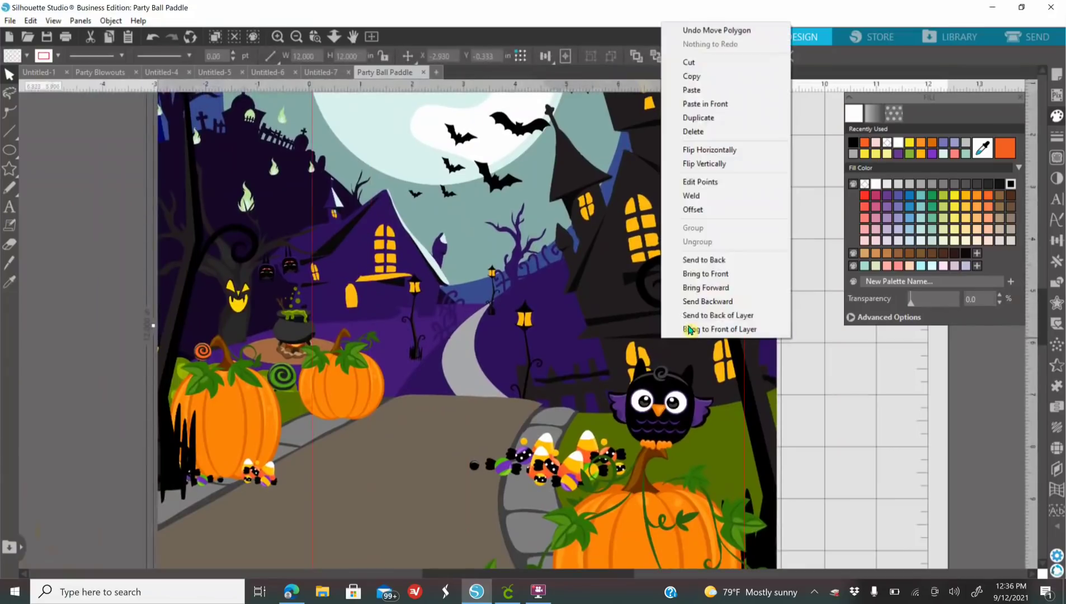
left_click(721, 256)
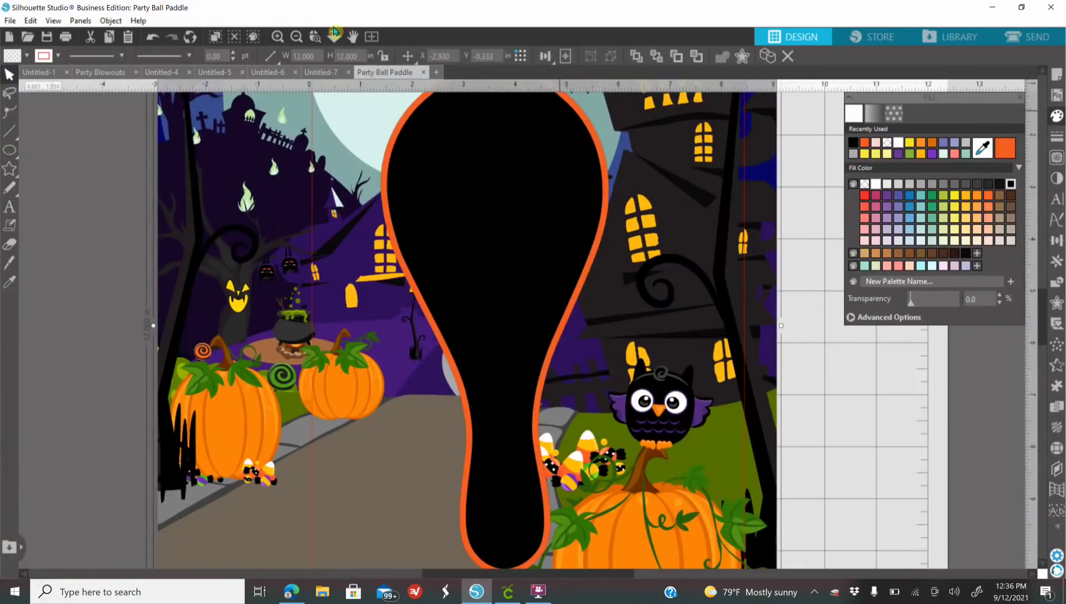
left_click(296, 40)
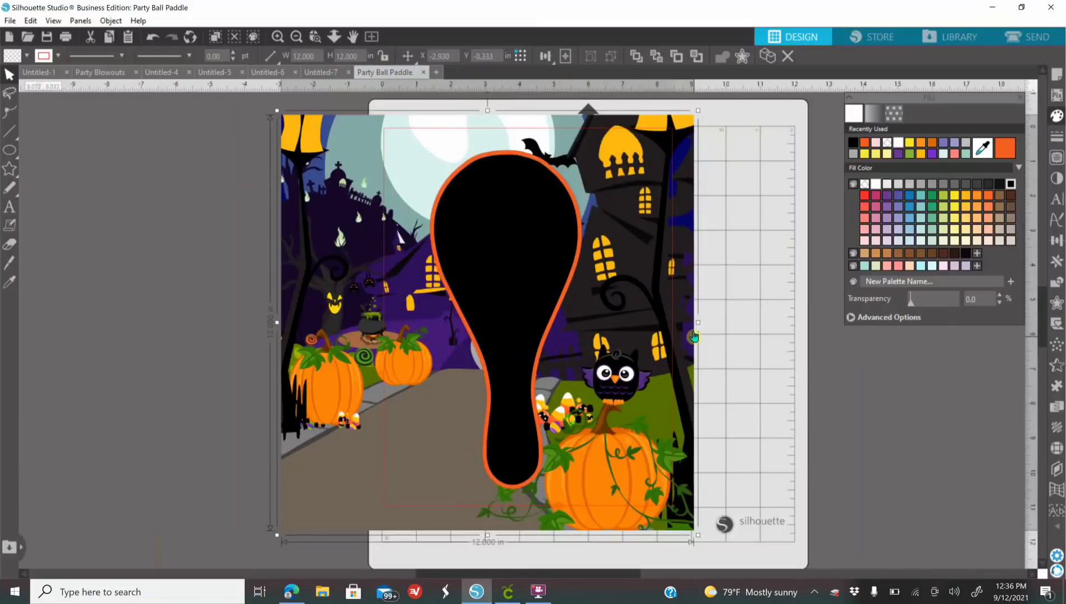
Step: Squeeze the Halloween scene around the paddle's outline to about 4.52 in wide and 9.78 in high
left_click_drag(699, 324, 589, 328)
left_click_drag(276, 325, 425, 327)
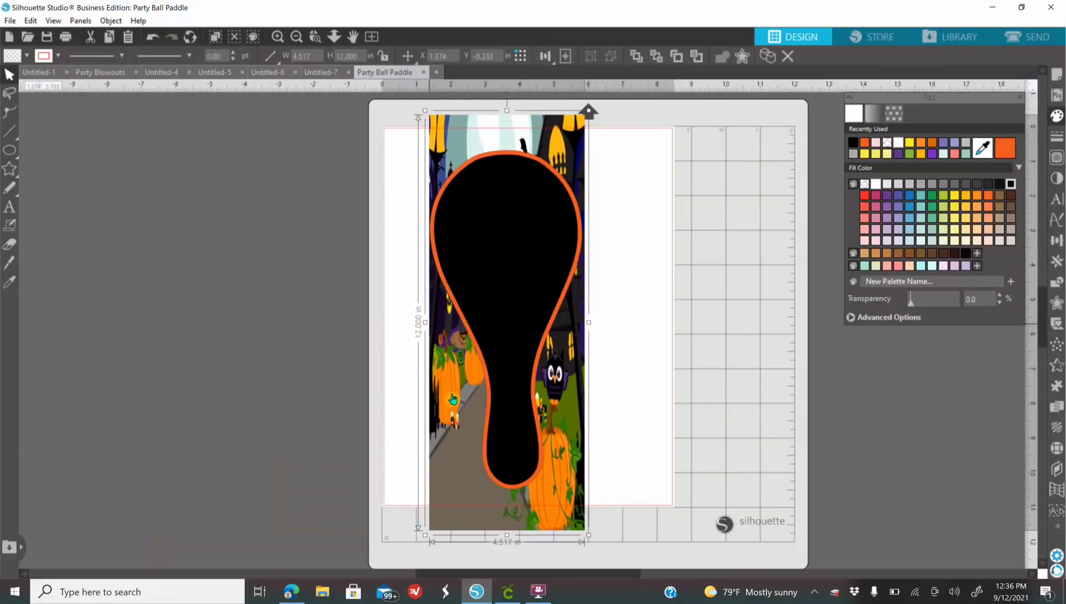
left_click_drag(506, 536, 508, 494)
left_click_drag(506, 110, 508, 149)
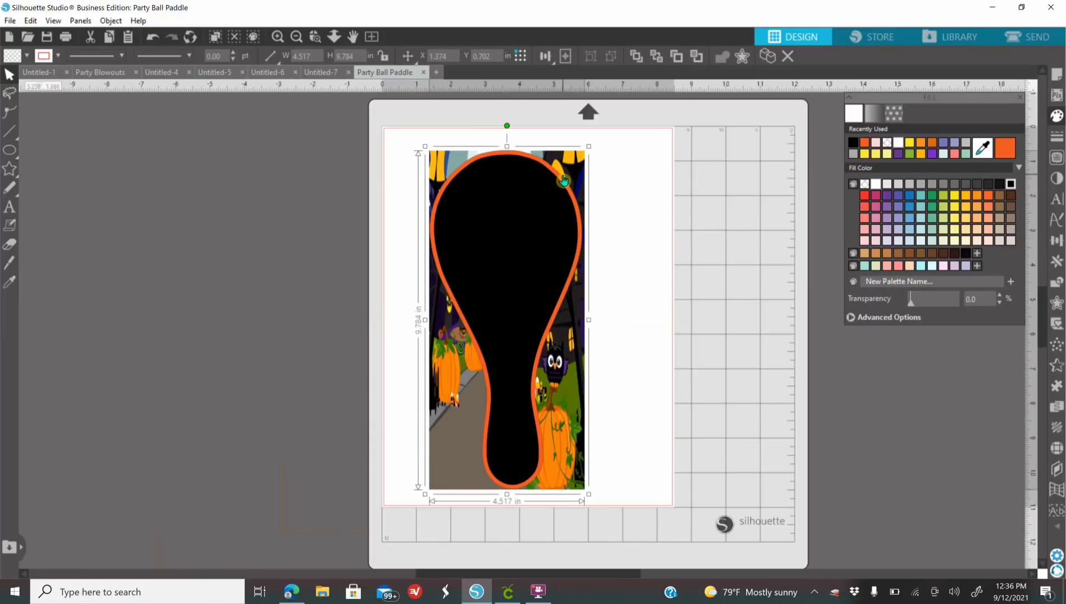
Step: Add the black inner paddle to the scene selection and crop the scene to its shape
left_click(515, 228)
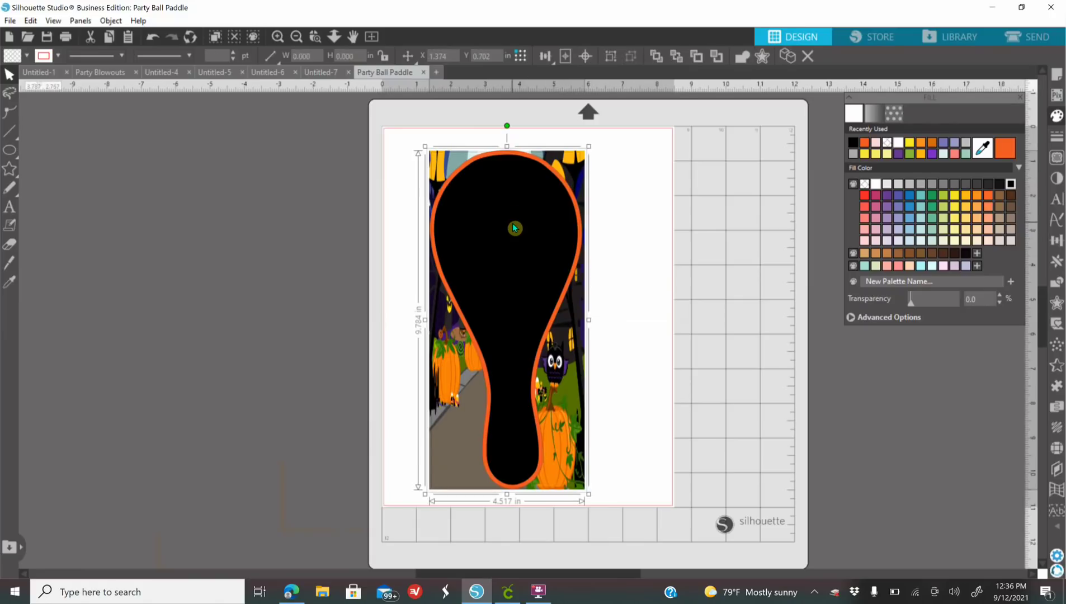
left_click(1057, 286)
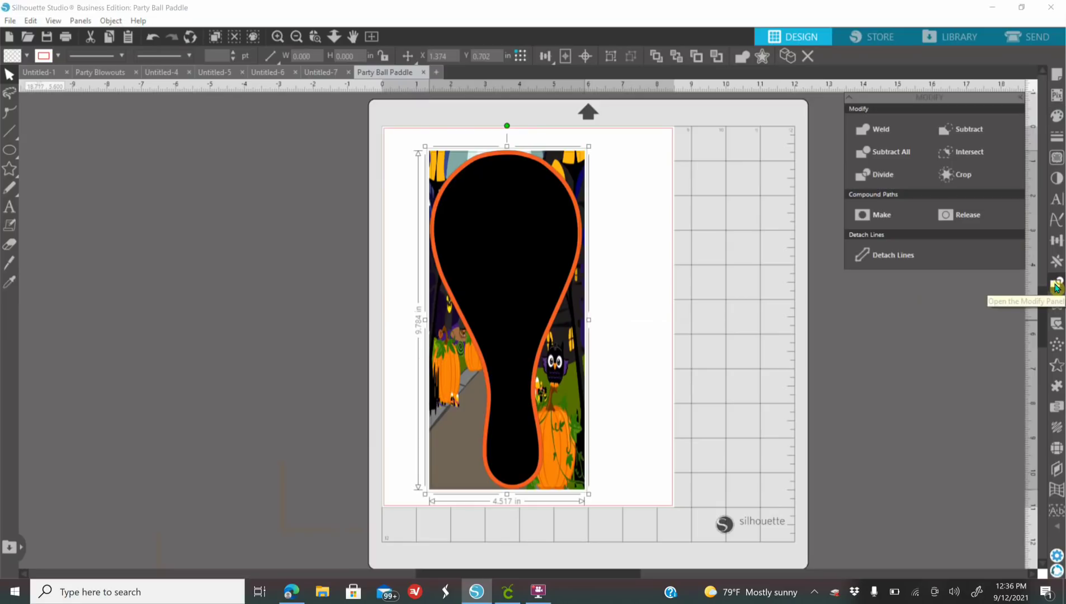
left_click(965, 180)
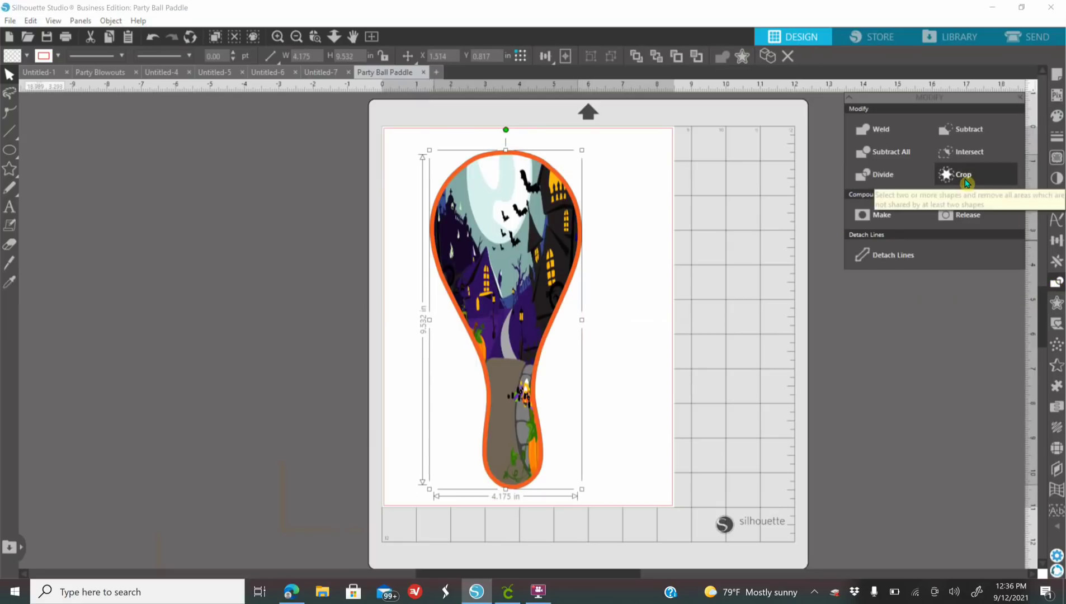
Step: Rotate the Halloween scene's fill pattern inside the paddle to an angle of 15 degrees
left_click(278, 37)
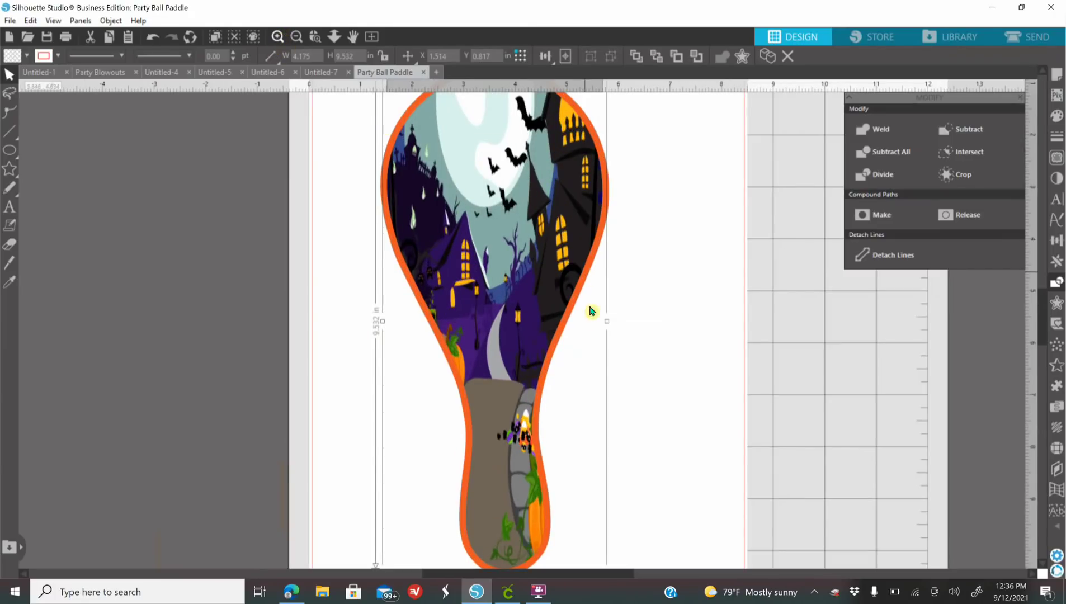
scroll(592, 319, "up", 1)
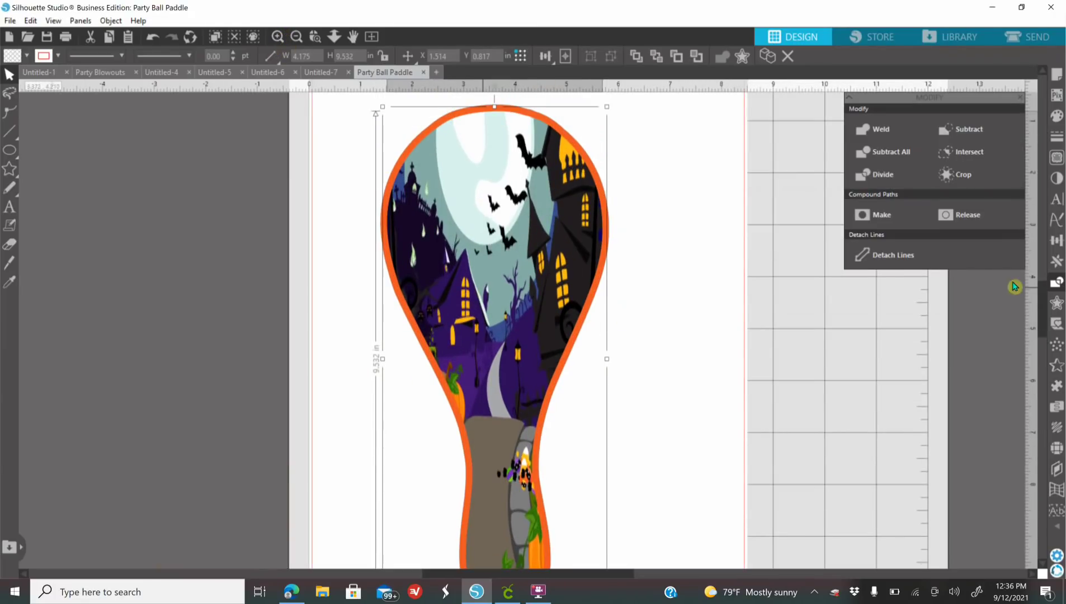
left_click(1054, 123)
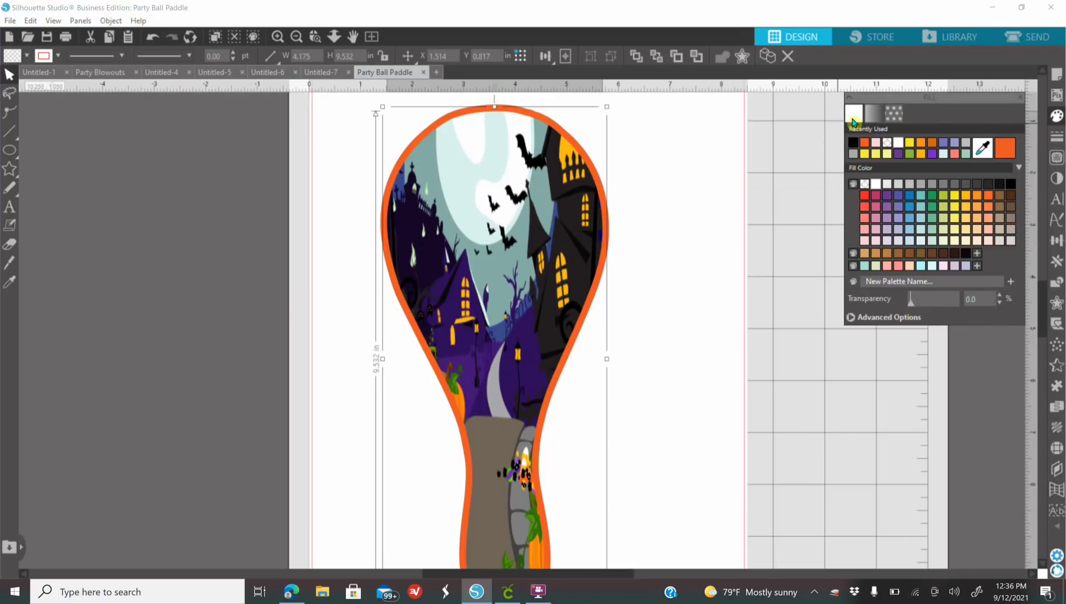
left_click(894, 115)
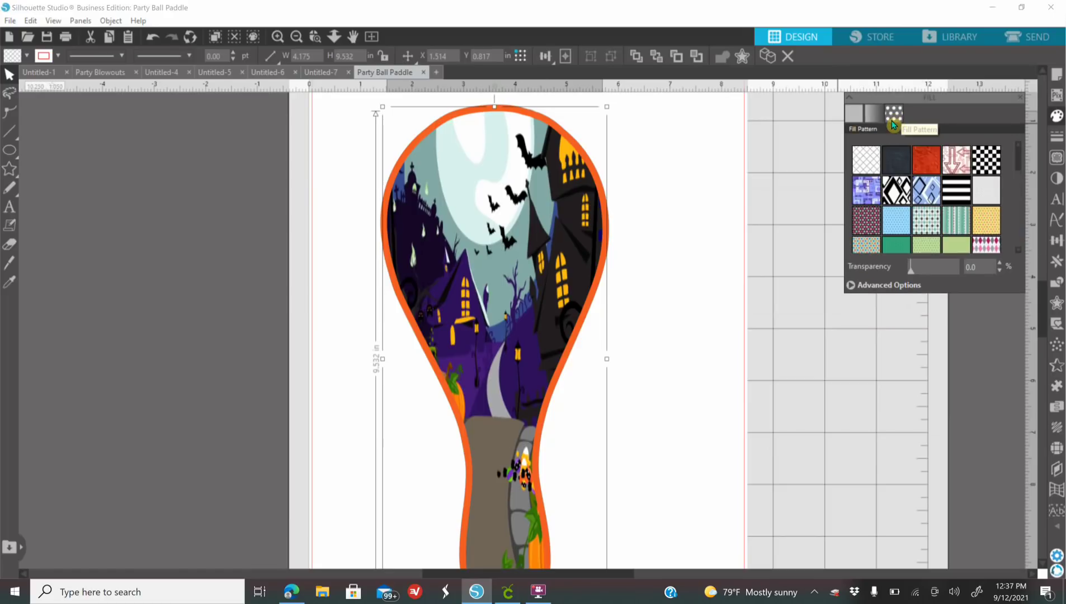
left_click(850, 286)
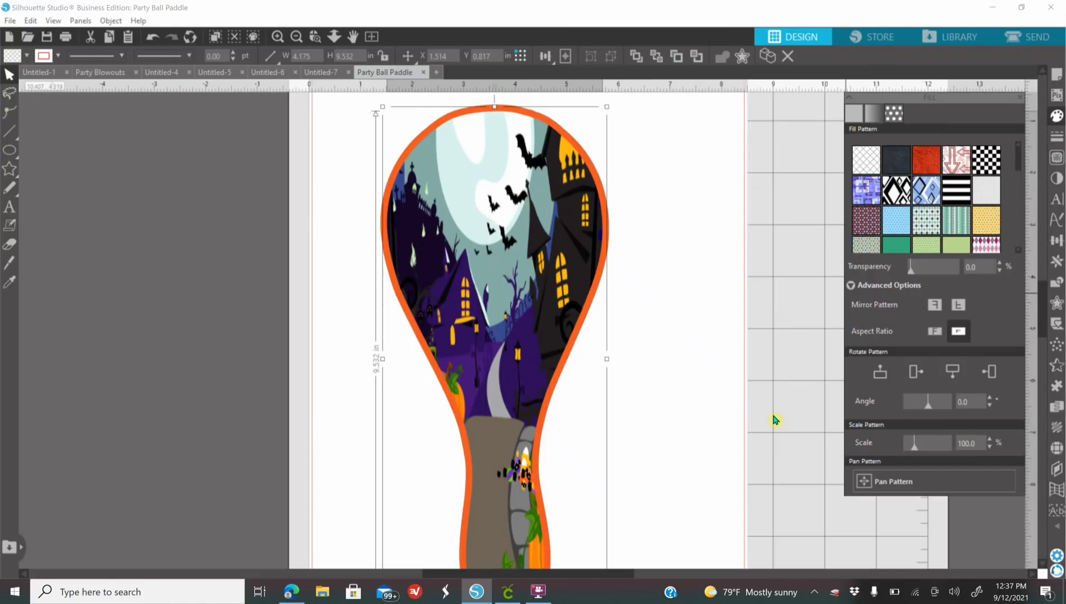
scroll(774, 420, "down", 1)
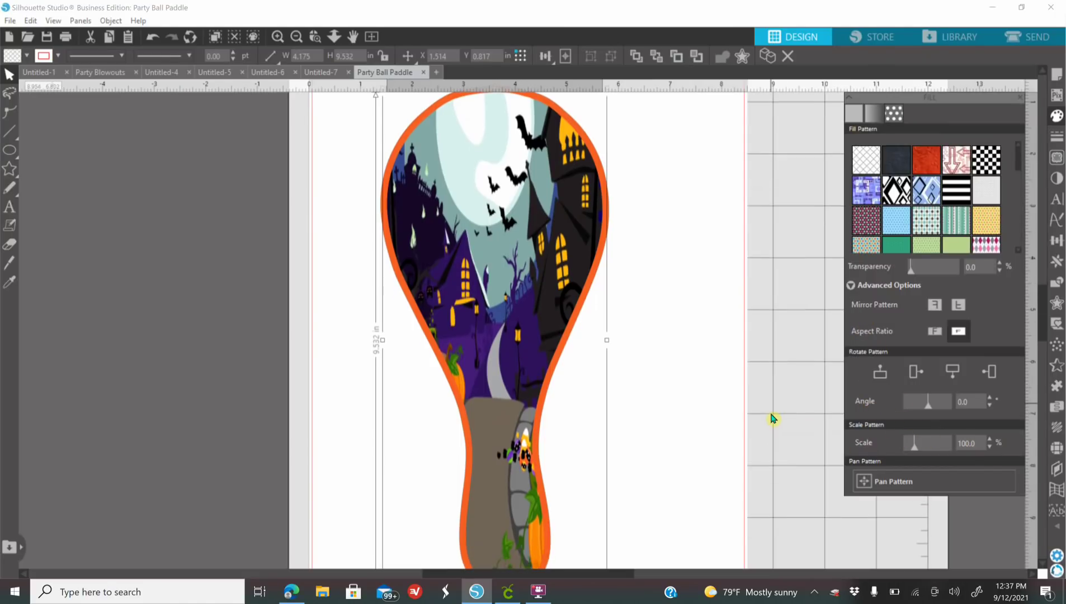
left_click(990, 400)
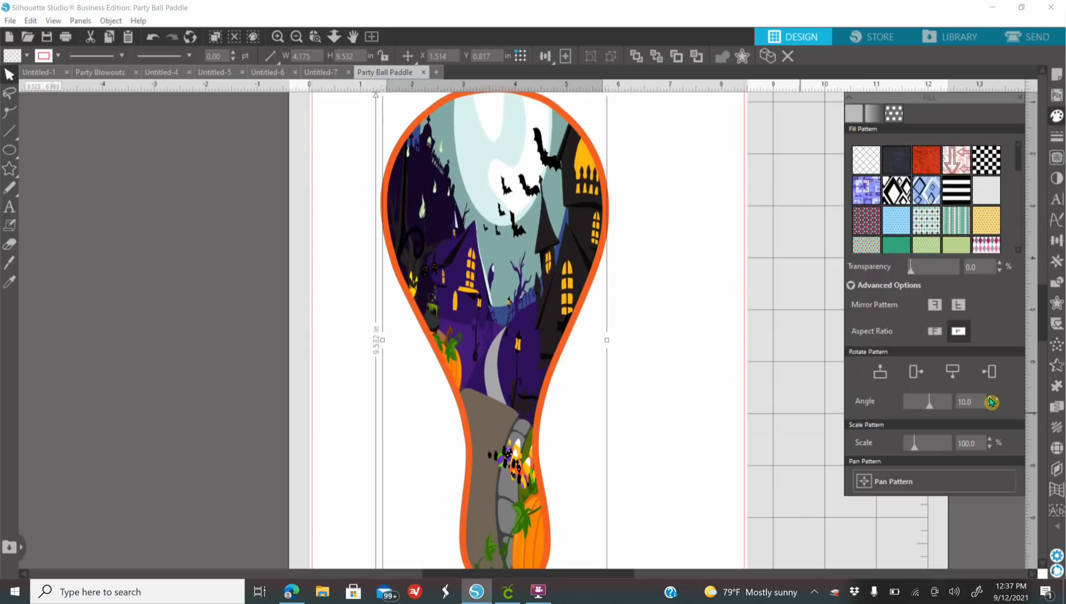
left_click(990, 399)
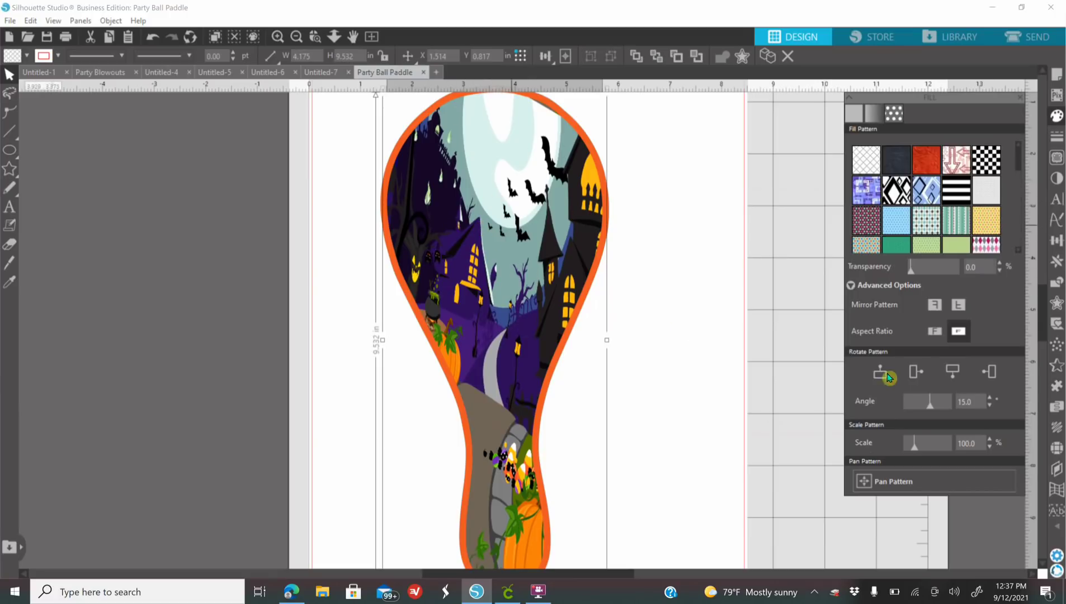
left_click(990, 399)
left_click(990, 398)
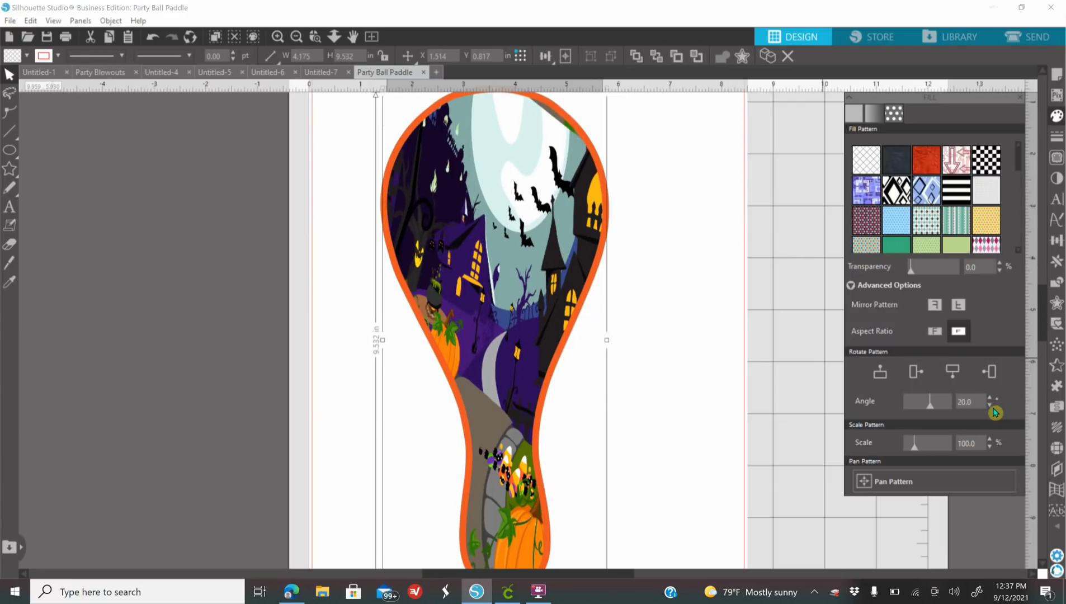
left_click(738, 369)
Step: Merge the orange truck clipart with the three little witches, shrink it and place it beside the mat
left_click(296, 44)
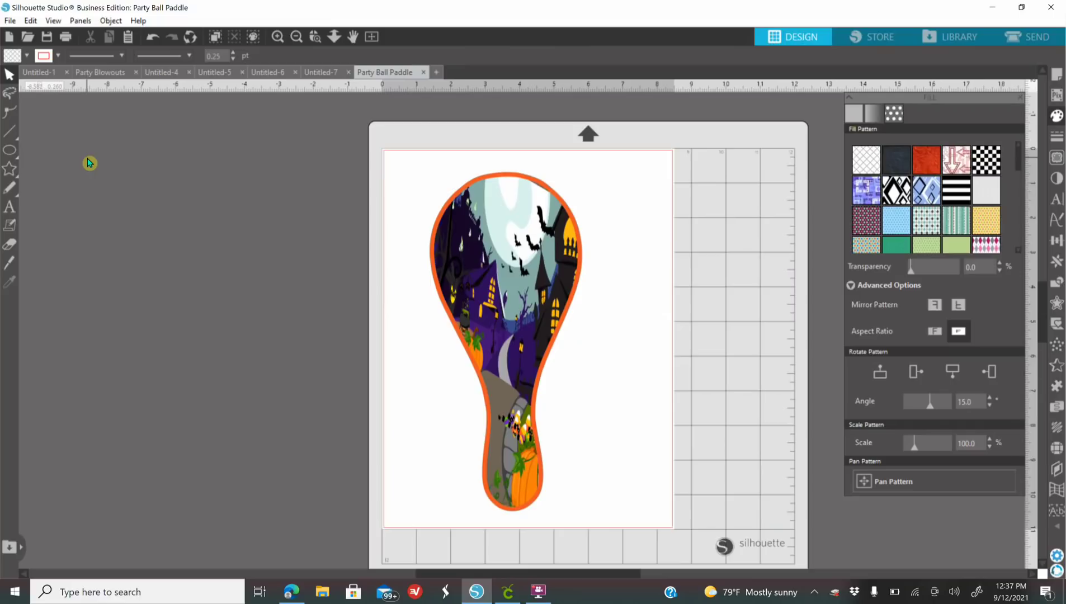
left_click(276, 38)
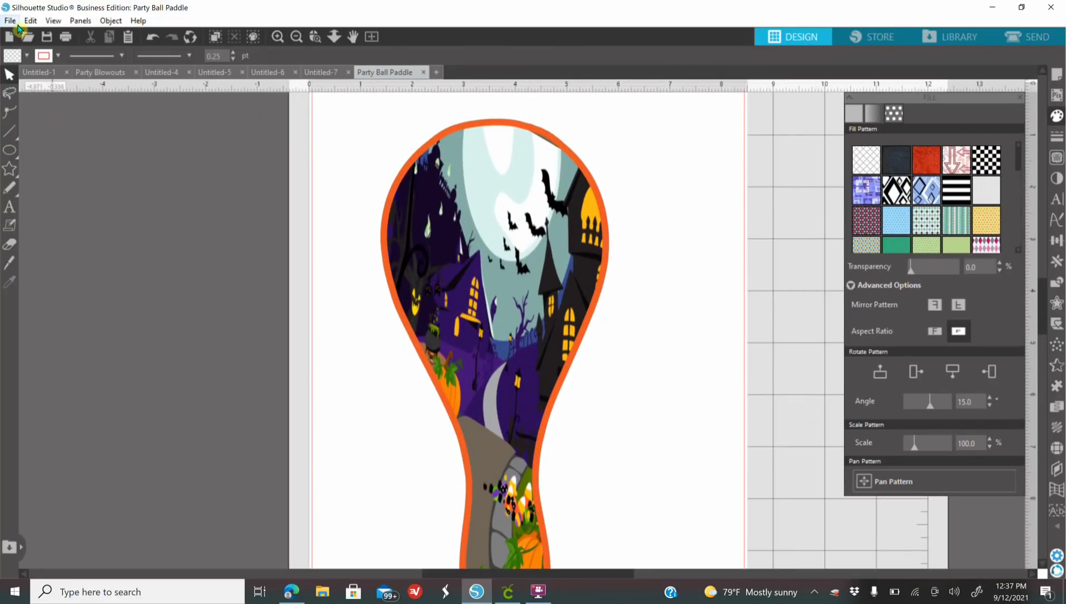
left_click(13, 23)
left_click(62, 105)
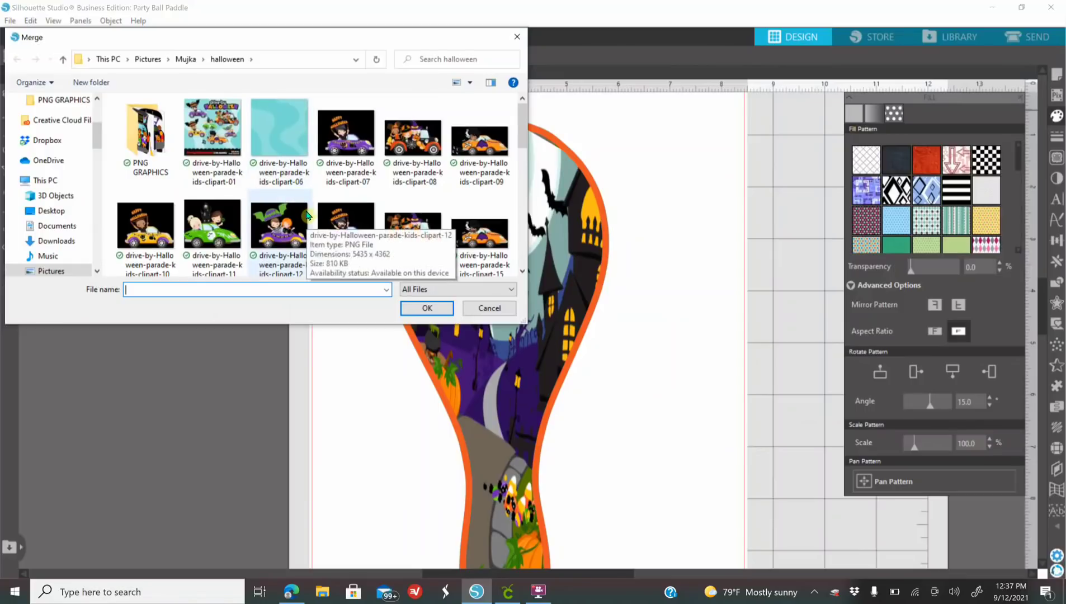
left_click(275, 235)
left_click(427, 309)
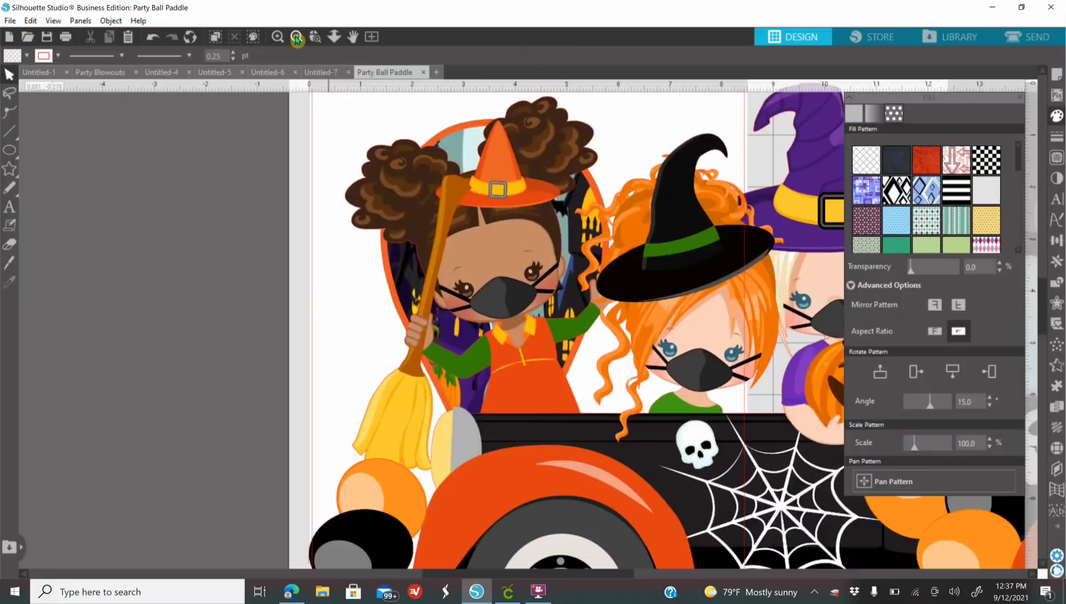
left_click(296, 39)
left_click_drag(746, 388, 349, 315)
left_click_drag(471, 421, 360, 256)
Step: Merge drive-by-Halloween-parade-kids-clipart-12, shrink the purple car and place it below the orange truck
left_click(10, 21)
left_click(41, 112)
left_click(278, 227)
left_click(427, 308)
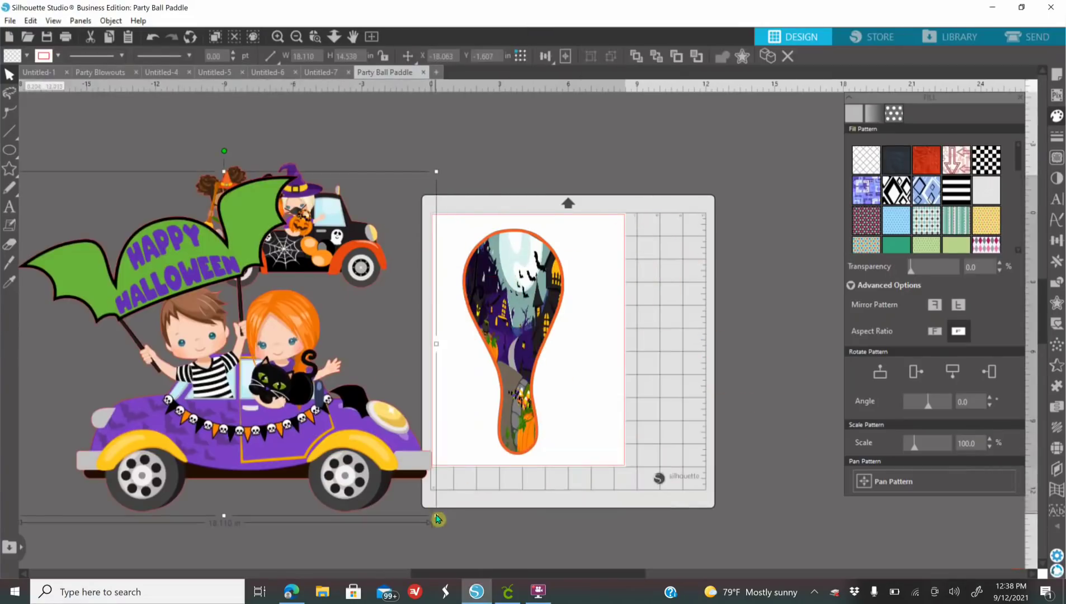
left_click_drag(437, 516, 210, 335)
left_click_drag(134, 300, 323, 378)
left_click(179, 319)
Step: Merge the "drive-by Halloween" title graphic, shrink it and place it below the purple car
left_click(9, 20)
left_click(38, 105)
scroll(442, 194, "down", 3)
double_click(480, 224)
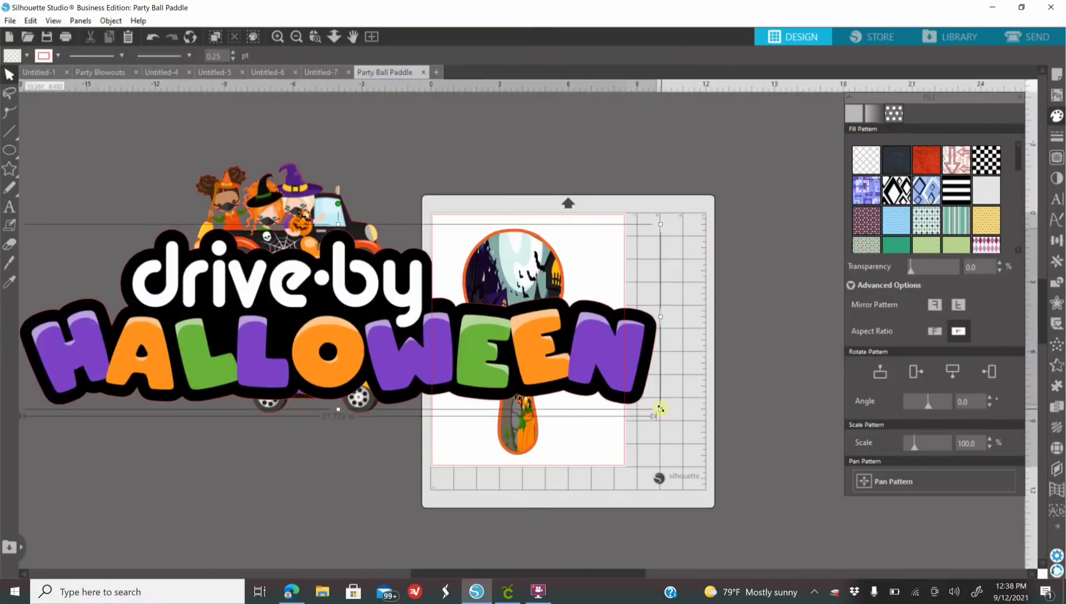
left_click_drag(661, 410, 238, 288)
left_click_drag(131, 264, 314, 451)
Step: Merge ZOMBIE-HALLOWEEN-CLIPART-22, the zombie with the tombstone, and place it beside the purple car
left_click(9, 21)
left_click(34, 104)
scroll(314, 192, "down", 5)
double_click(346, 226)
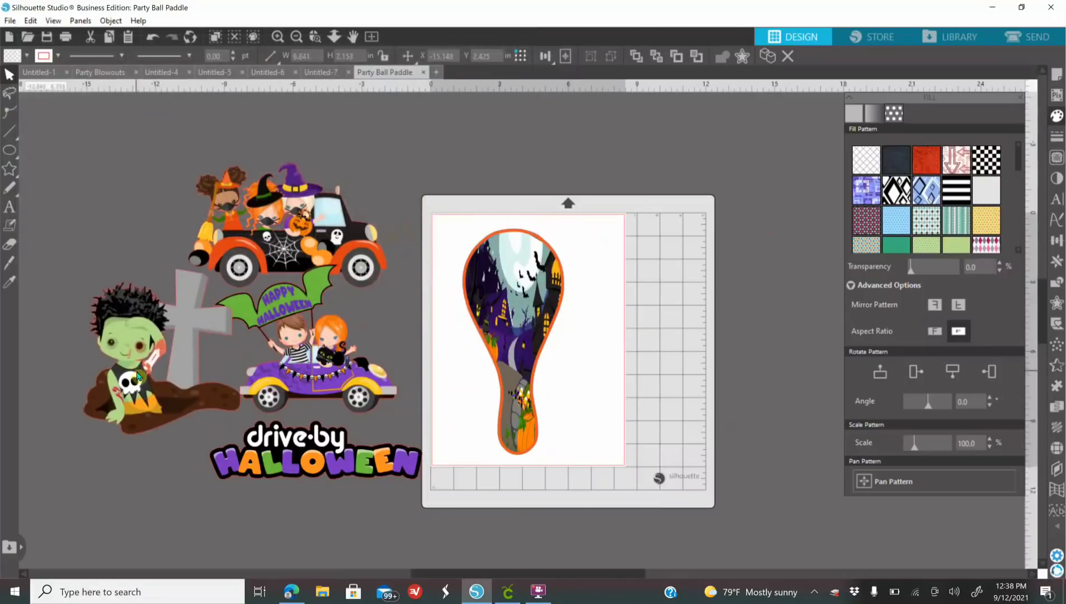
Step: Merge ZOMBIE-HALLOWEEN-CLIPART-16 and place the zombie girl above the tombstone zombie, beside the orange truck
left_click(9, 21)
left_click(34, 104)
scroll(313, 184, "down", 5)
left_click(345, 128)
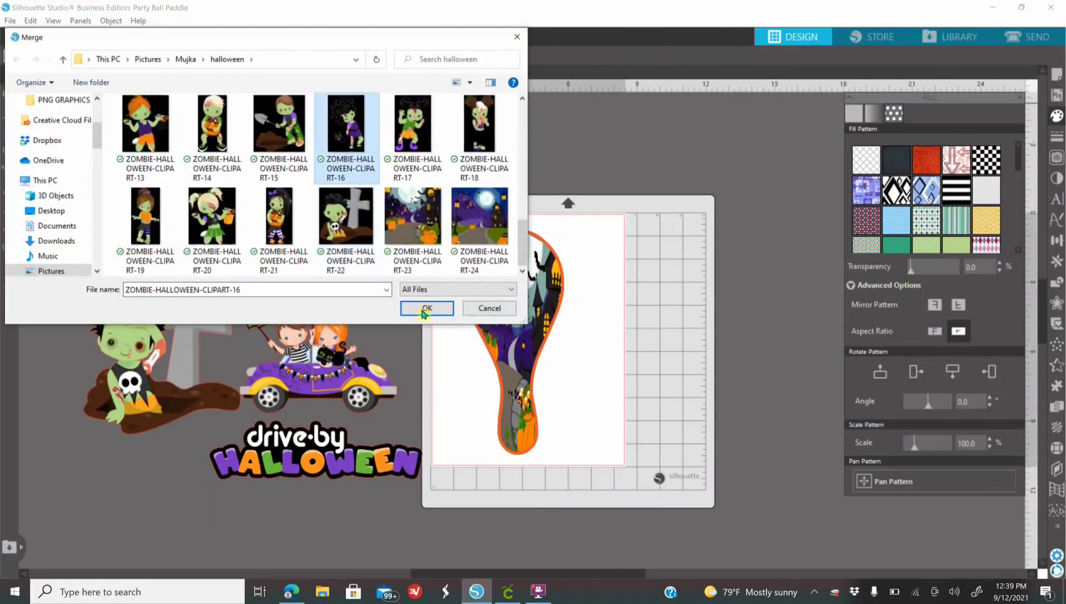
left_click(427, 308)
left_click_drag(540, 319, 176, 246)
Step: Merge ZOMBIE-HALLOWEEN-CLIPART-12 and place the zombie boy over the end of the purple car
left_click(10, 21)
left_click(62, 105)
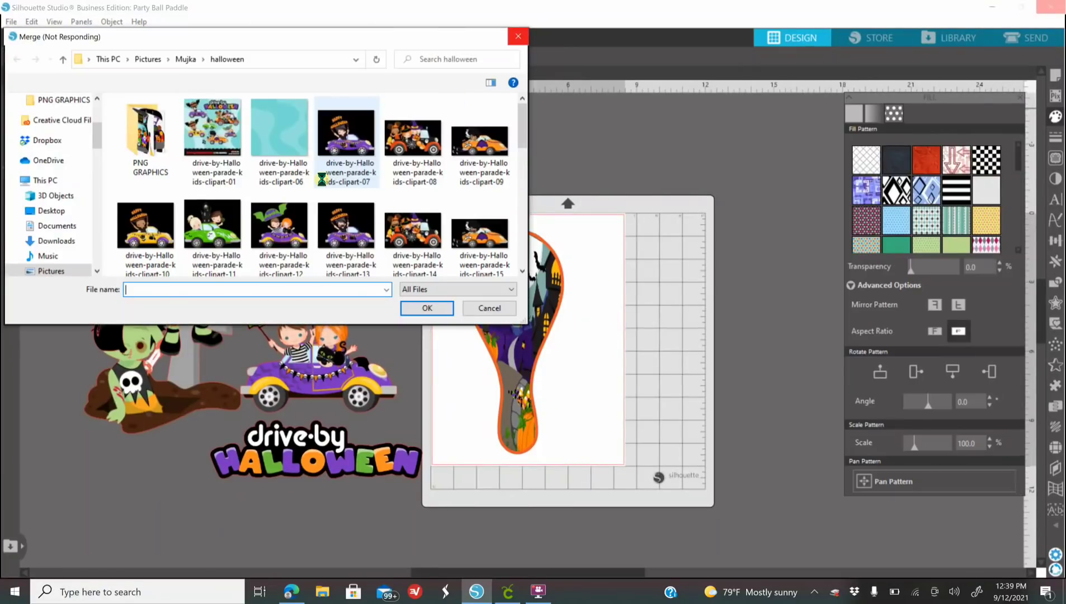
scroll(447, 220, "down", 5)
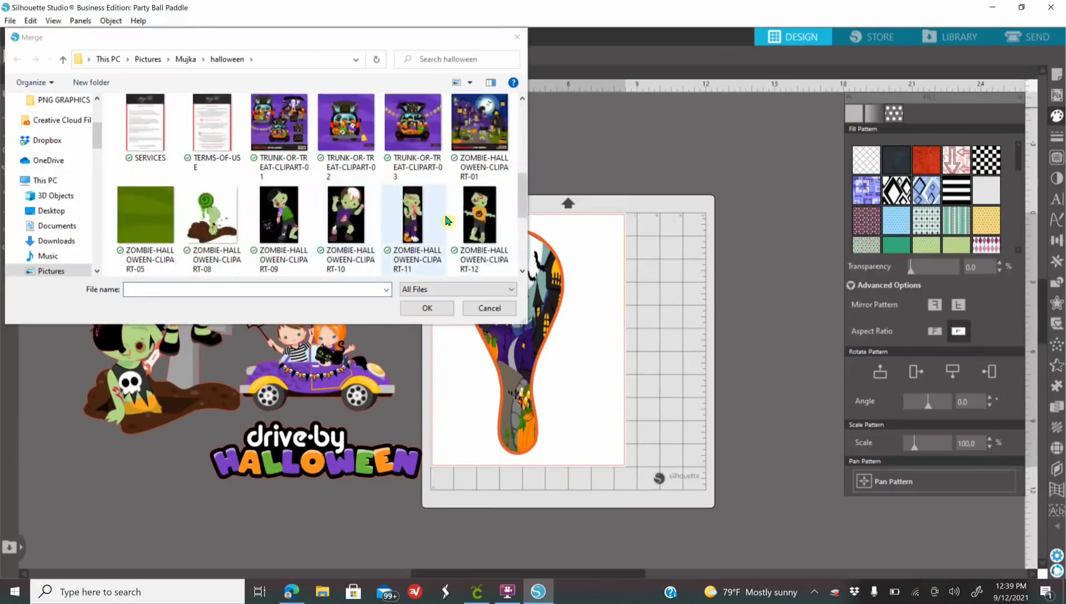
left_click(475, 225)
left_click(427, 309)
left_click_drag(484, 316, 356, 354)
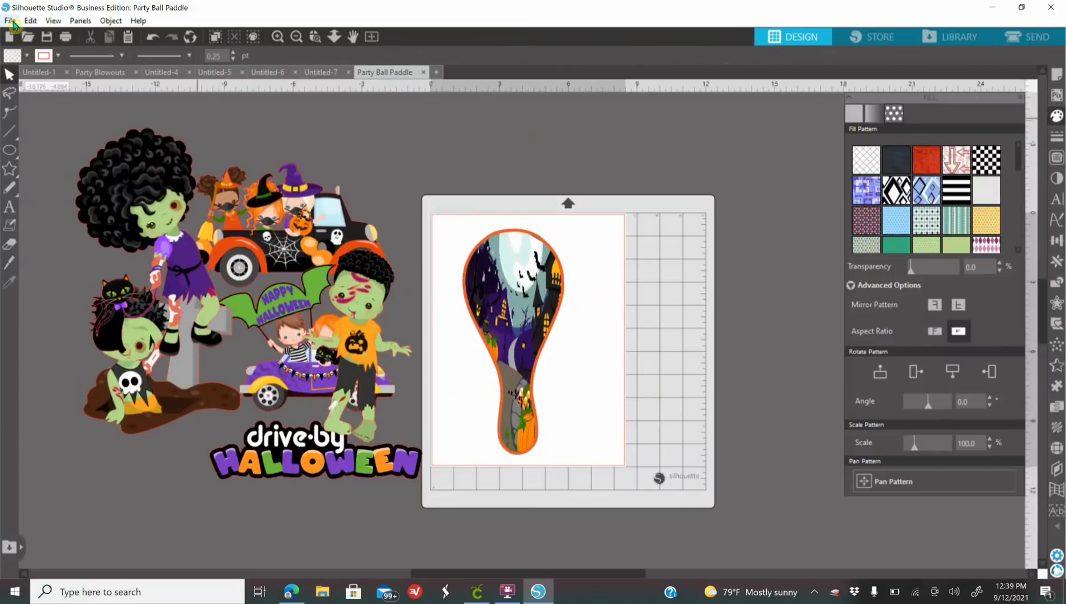
Step: Merge TRUNK-OR-TREAT-CLIPART-19 from the PNG GRAPHICS folder and move the skull banner up above the page
left_click(9, 21)
left_click(54, 106)
scroll(146, 145, "down", 4)
scroll(362, 233, "down", 2)
scroll(352, 237, "up", 1)
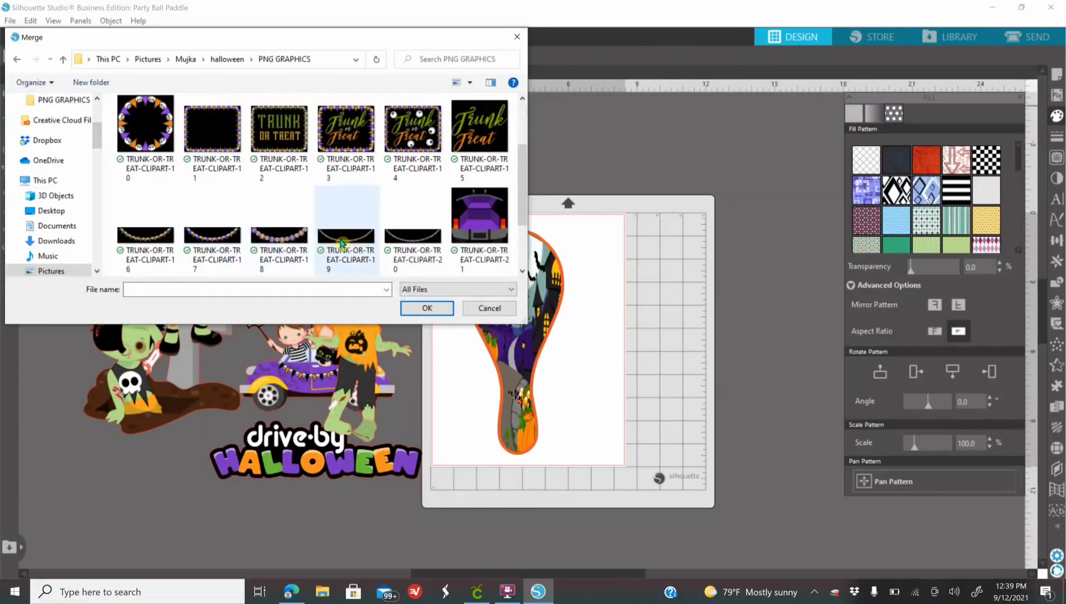
left_click(341, 244)
left_click(428, 307)
left_click_drag(610, 290, 458, 217)
Step: Merge a second skull pennant banner and move both banners over the clipart beside the mat
left_click(9, 20)
left_click(68, 106)
scroll(413, 152, "down", 5)
left_click(413, 151)
left_click(428, 308)
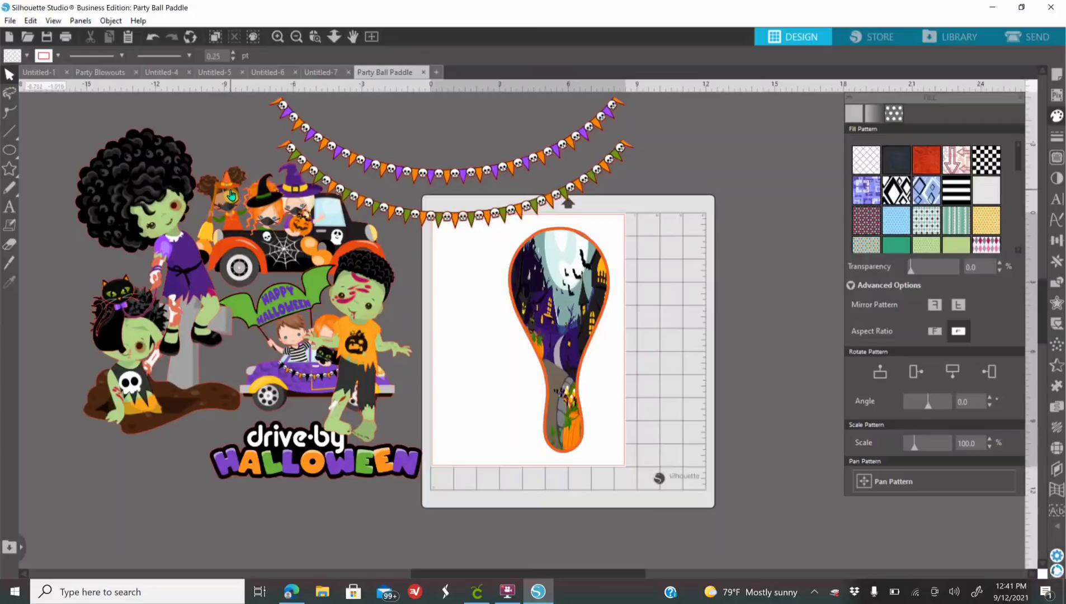
left_click_drag(333, 186, 313, 201)
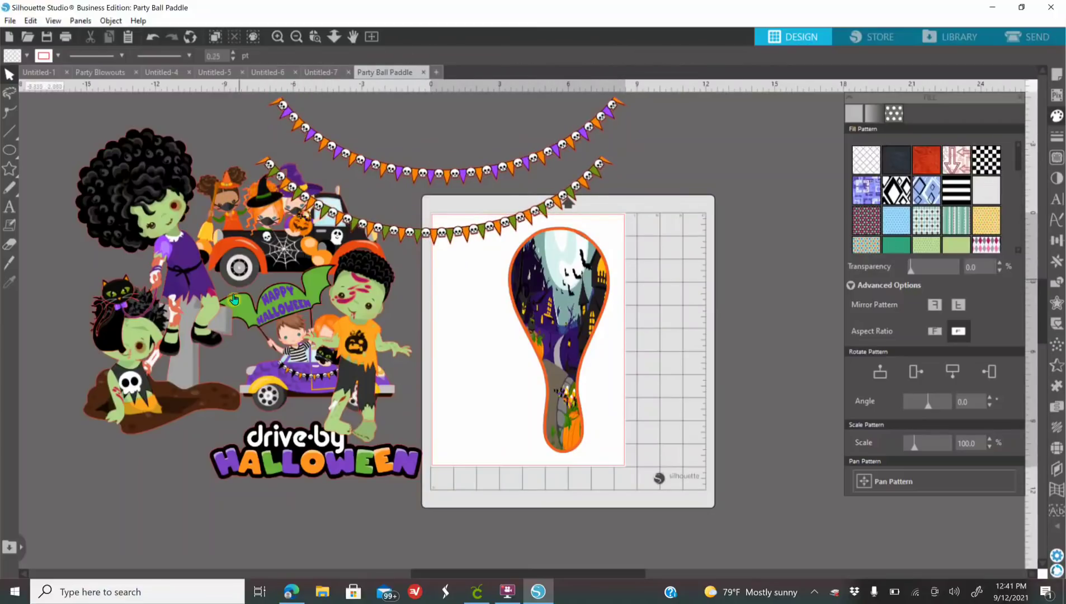
left_click_drag(401, 240, 295, 247)
left_click_drag(386, 168, 236, 208)
Step: Select all the merged clipart and set its line color to transparent
left_click_drag(61, 124, 510, 485)
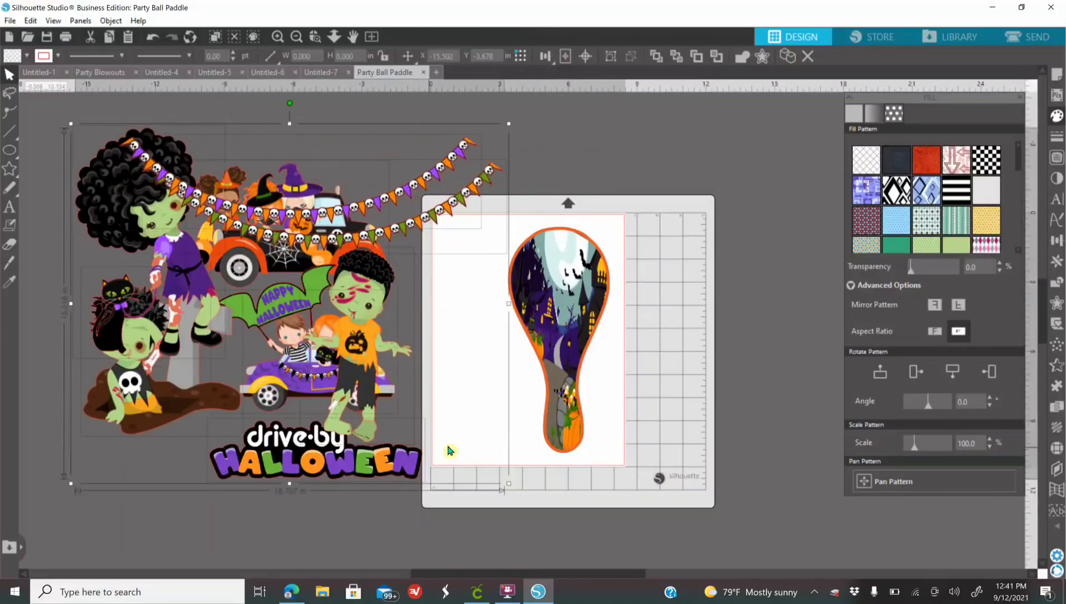
left_click(1057, 139)
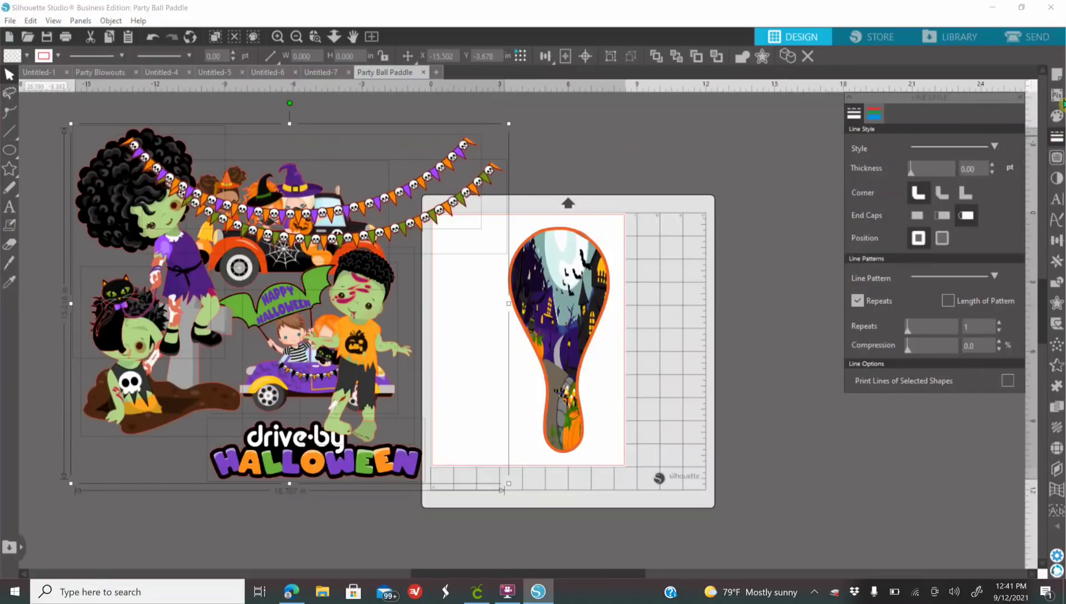
left_click(874, 116)
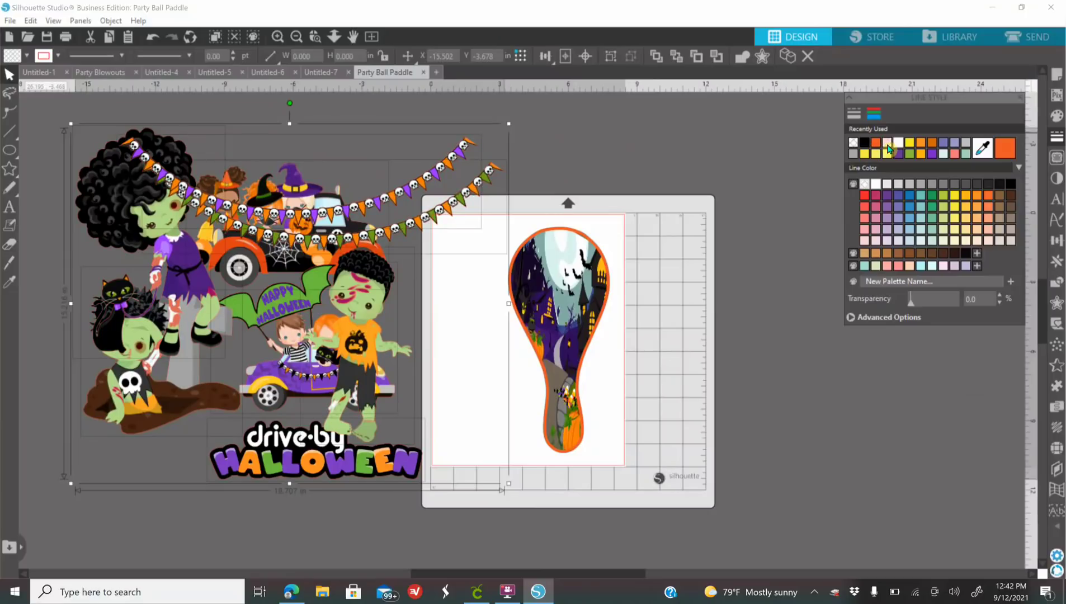
left_click(308, 544)
Step: Separate the two skull banners, moving the purple one above the mat and the green one down across the purple car
left_click_drag(381, 200, 576, 170)
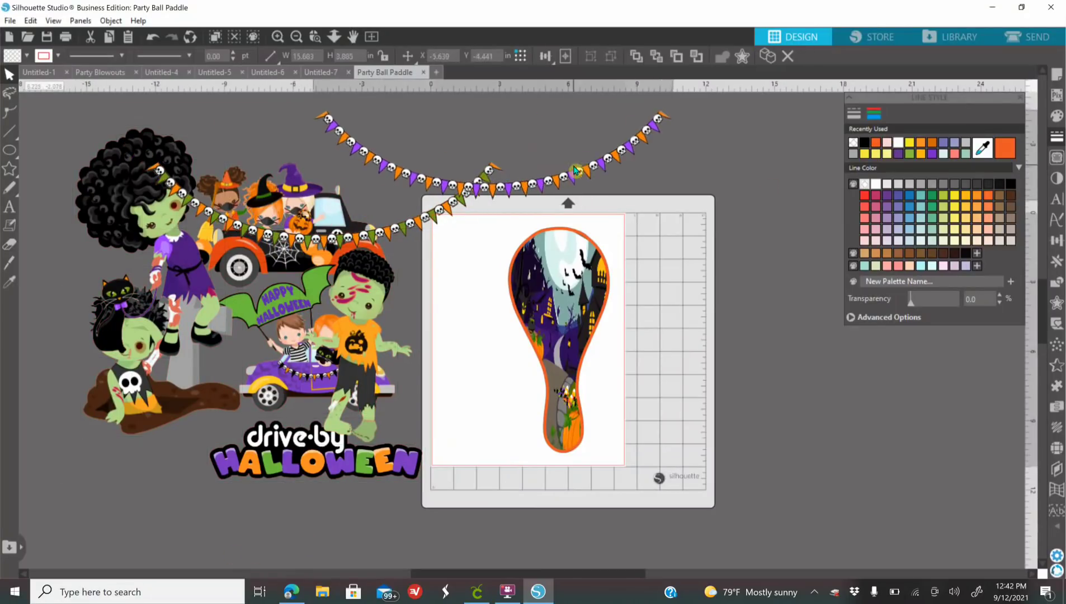
left_click_drag(429, 227, 429, 347)
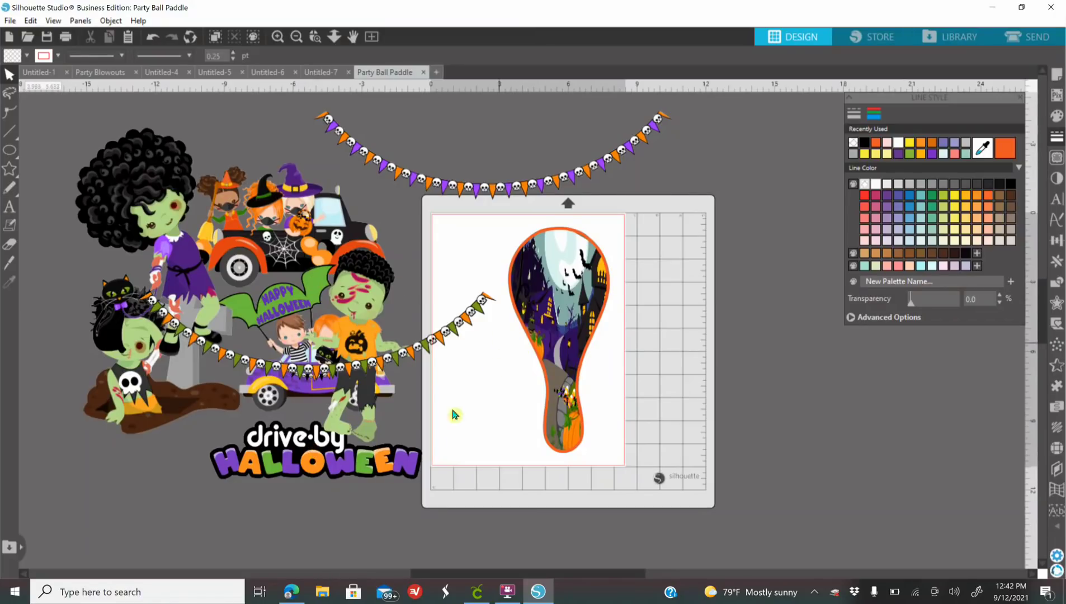
left_click_drag(483, 575, 520, 575)
scroll(487, 421, "up", 2)
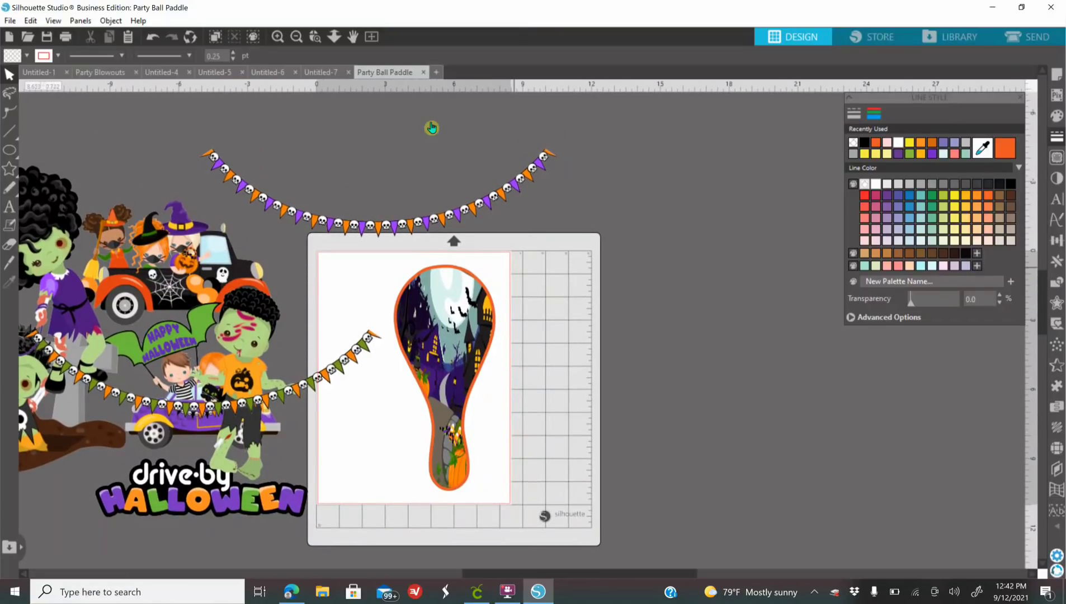
left_click(297, 37)
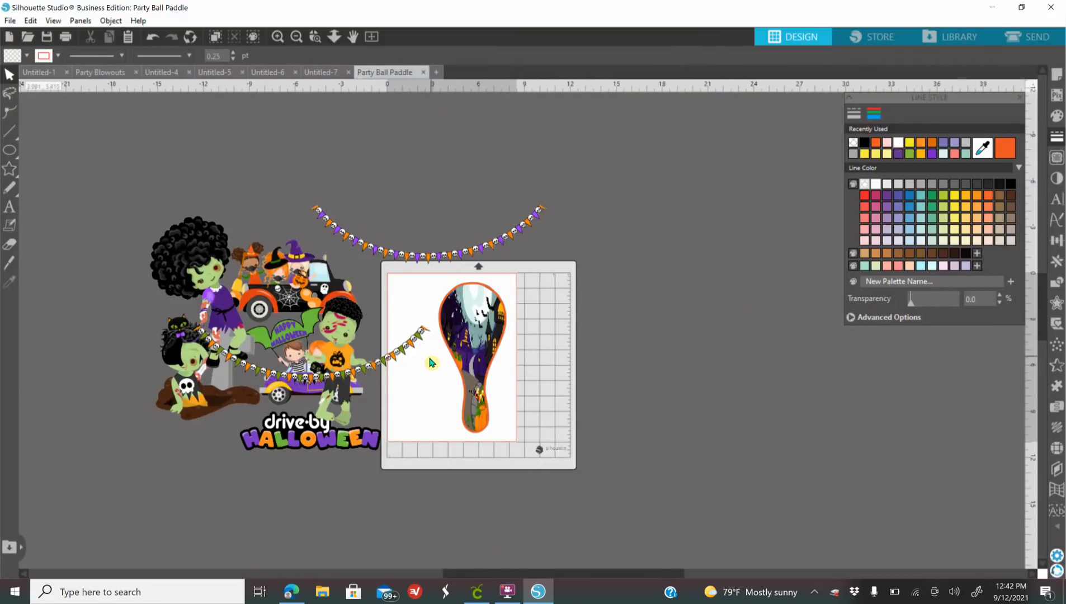
Step: Place the green skull banner and the "drive-by Halloween" title, about 2.64 in wide, at the top of the paddle
left_click(1057, 76)
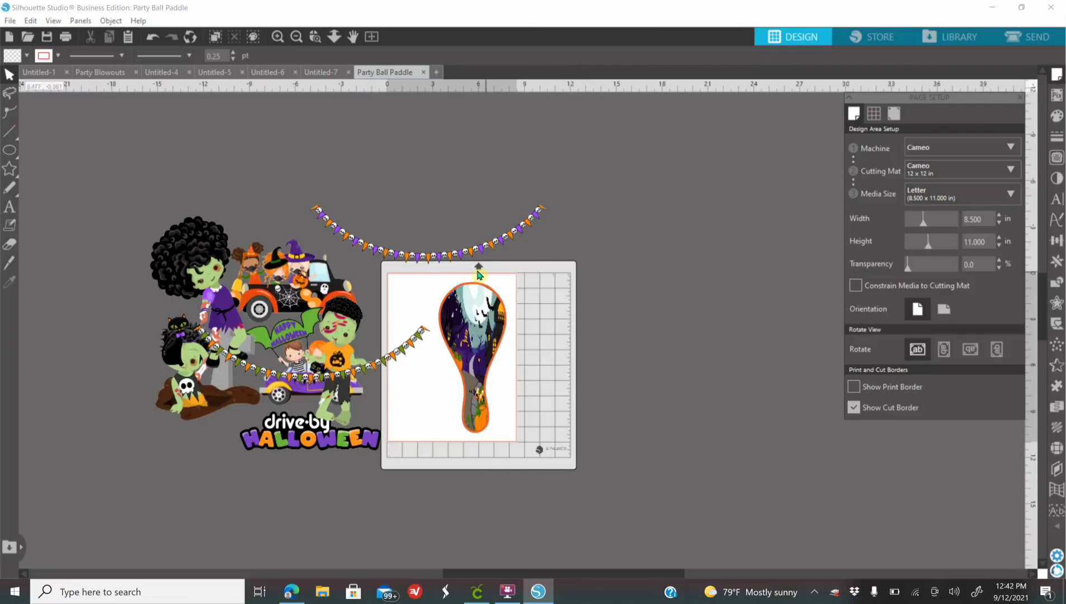
left_click(277, 36)
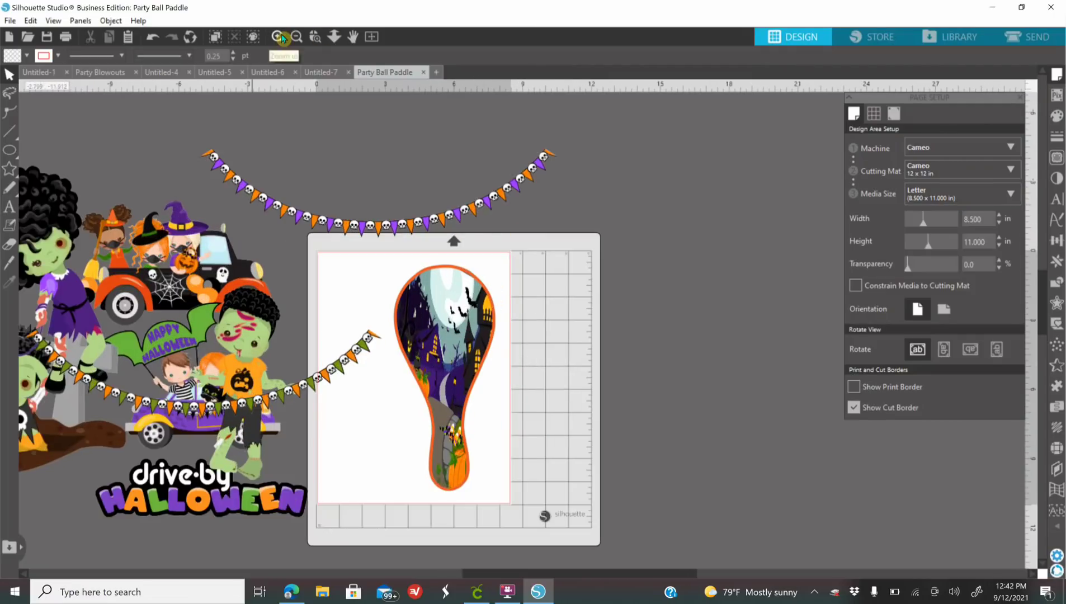
left_click(277, 36)
left_click_drag(249, 390, 643, 296)
left_click_drag(688, 239, 676, 242)
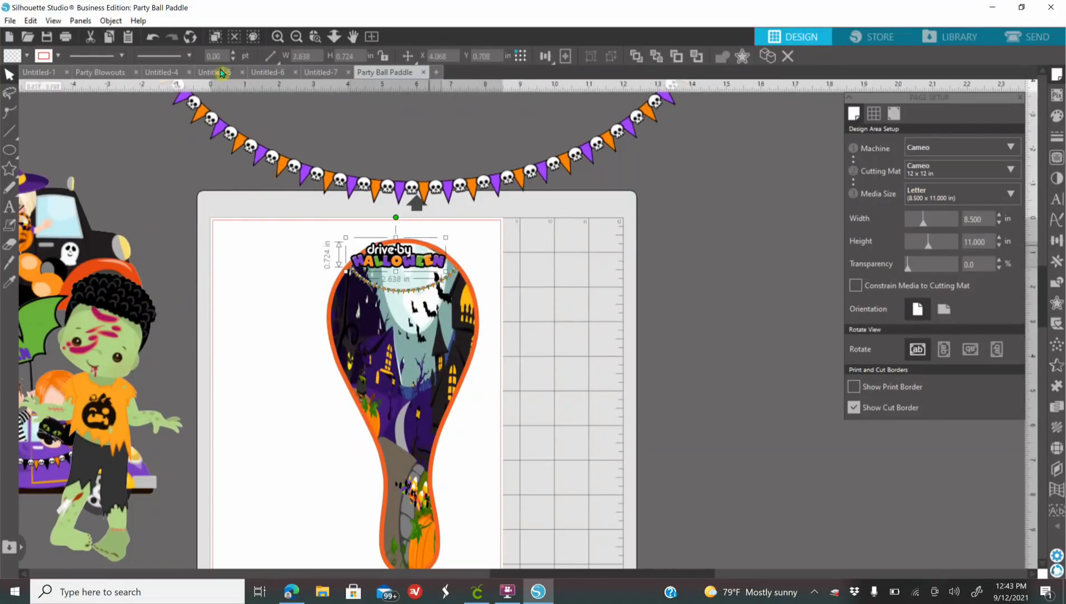
Step: Shrink the green skull banner to about 1.93 in wide and position it just below the title
left_click(277, 36)
scroll(506, 397, "up", 1)
left_click_drag(377, 268, 383, 272)
left_click(415, 287)
left_click_drag(424, 323, 338, 301)
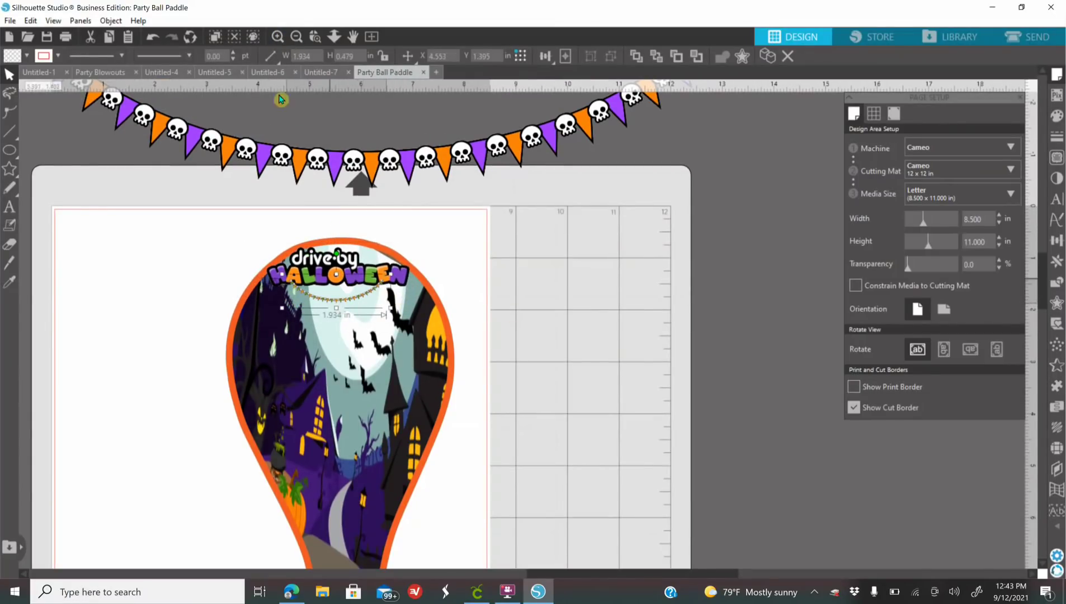
Step: Center the "drive-by Halloween" title across the top of the paddle above the skull banner
left_click(278, 37)
left_click_drag(588, 574, 547, 574)
scroll(643, 409, "down", 2)
left_click(643, 409)
left_click_drag(457, 205, 464, 204)
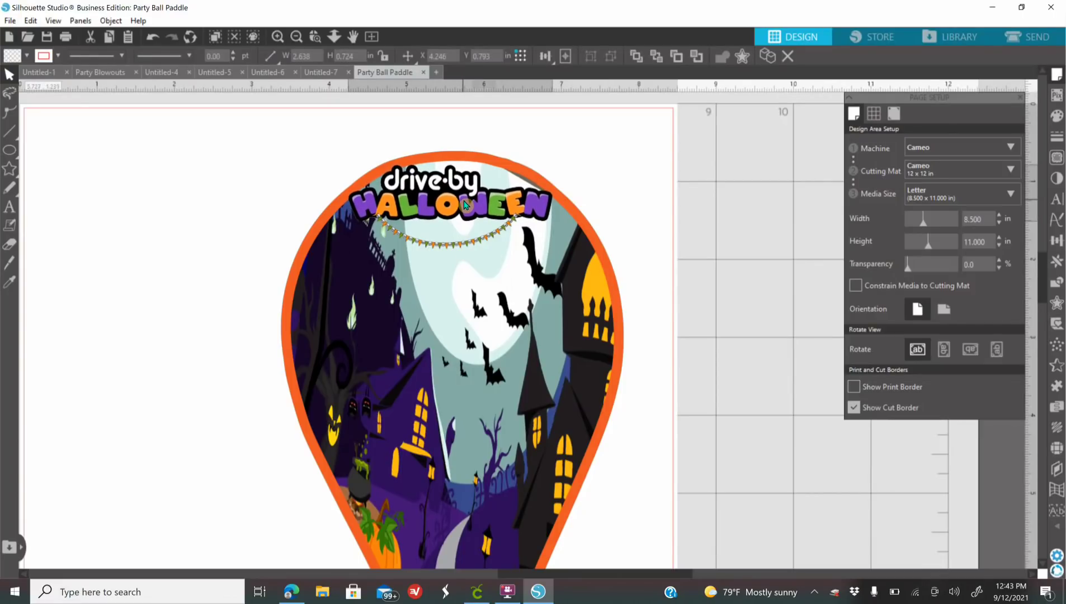
Step: Bring the "drive-by Halloween" title to the front so it overlaps the green skull banner
left_click(460, 204)
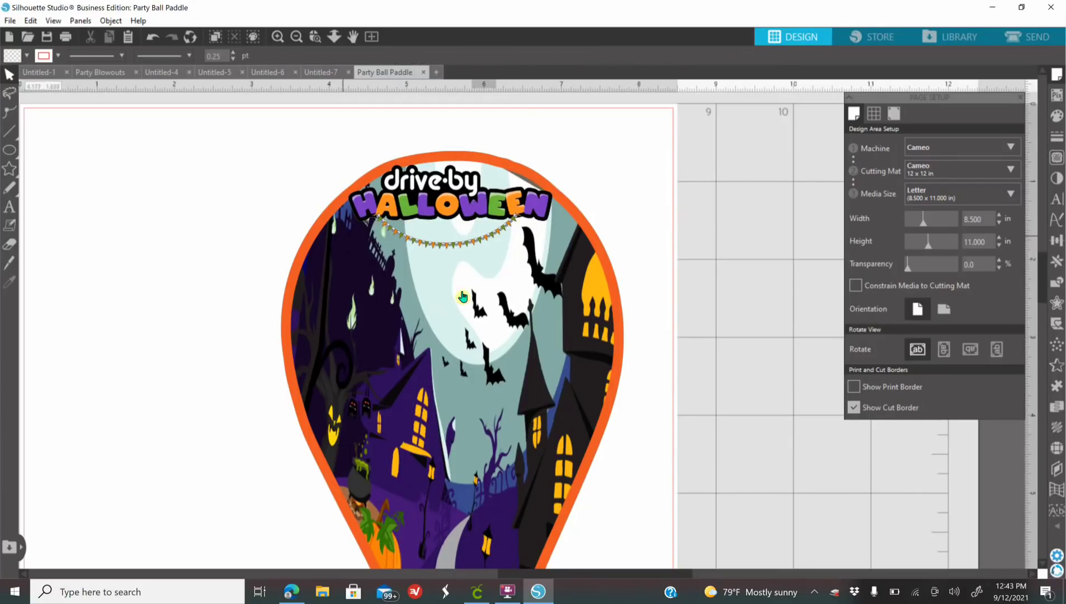
left_click(445, 208)
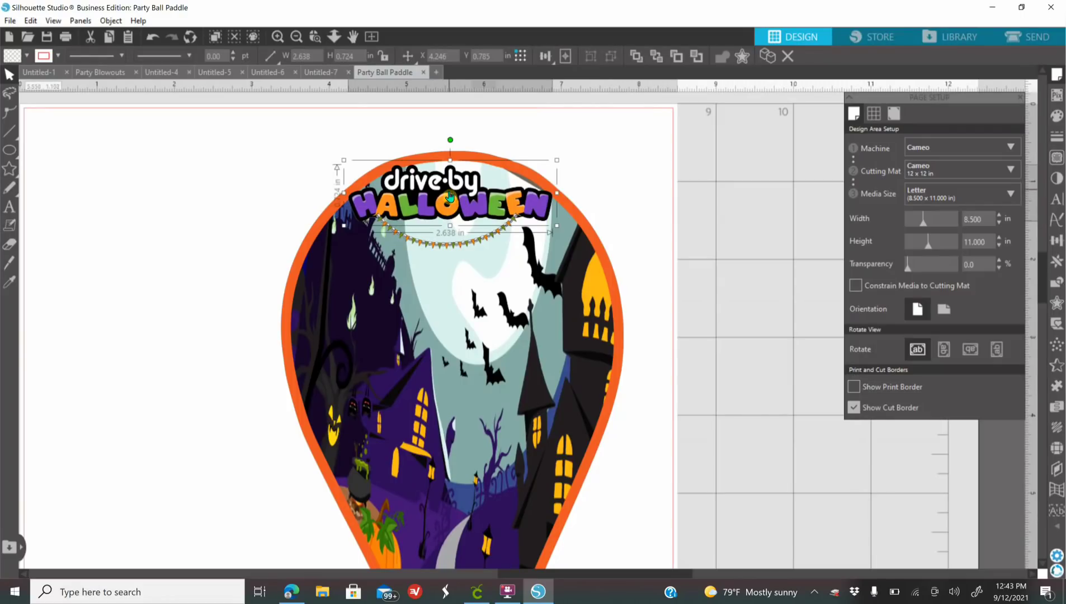
right_click(457, 204)
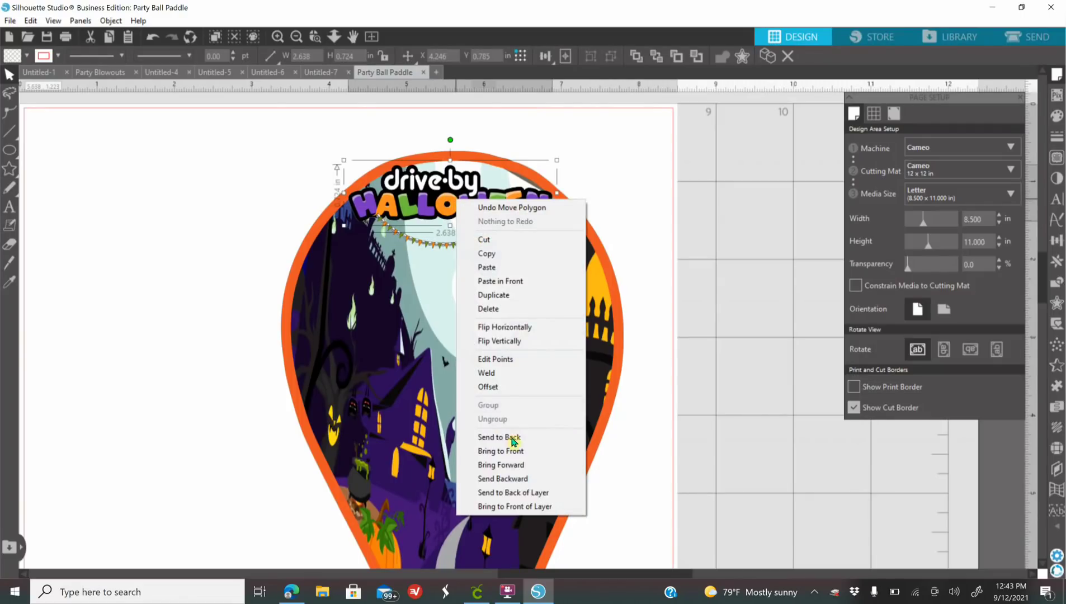
left_click(519, 456)
left_click(713, 264)
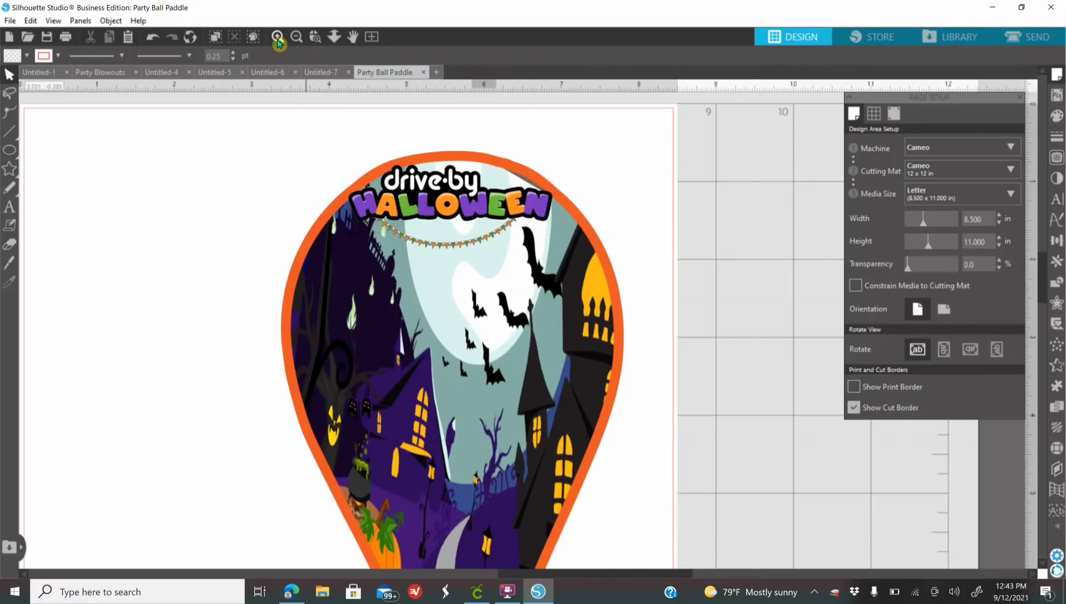
Step: Nudge the "drive-by Halloween" title and the green skull banner slightly sideways to center them at the top of the paddle
left_click(277, 36)
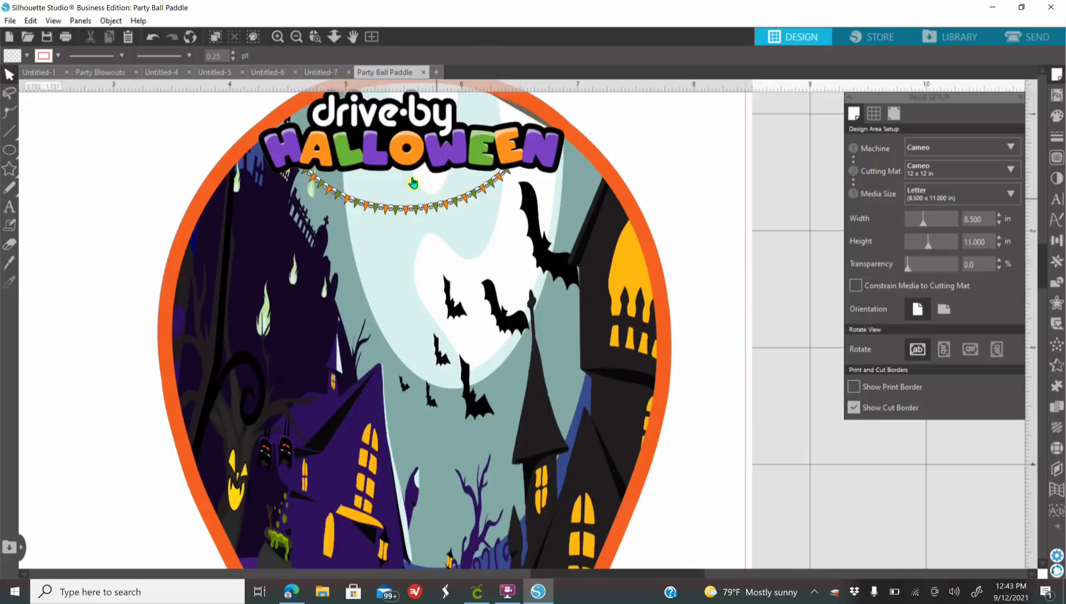
scroll(540, 254, "up", 2)
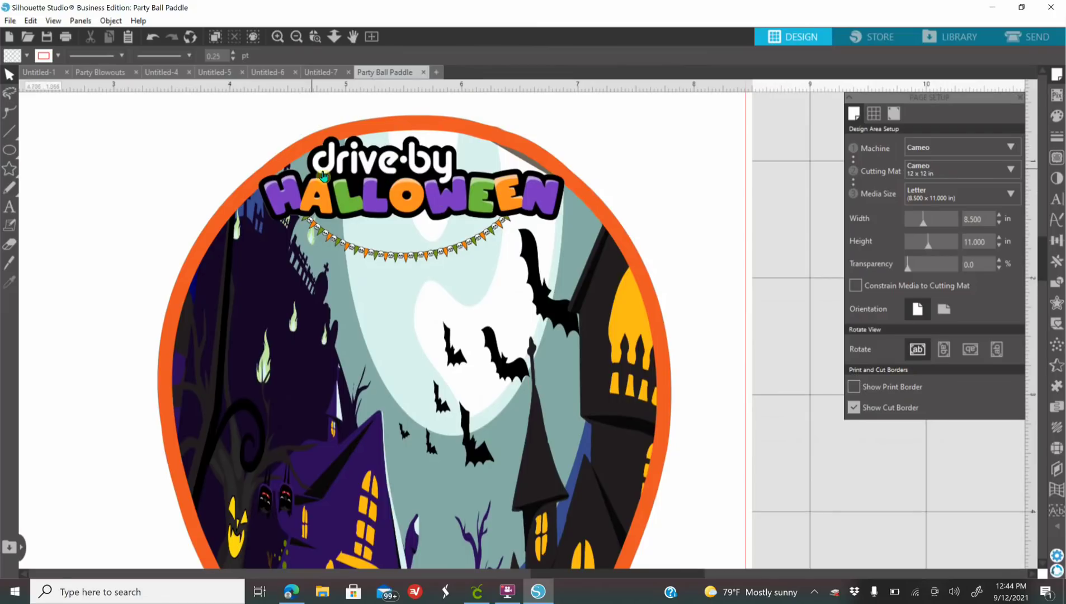
left_click(399, 203)
left_click_drag(399, 203, 403, 202)
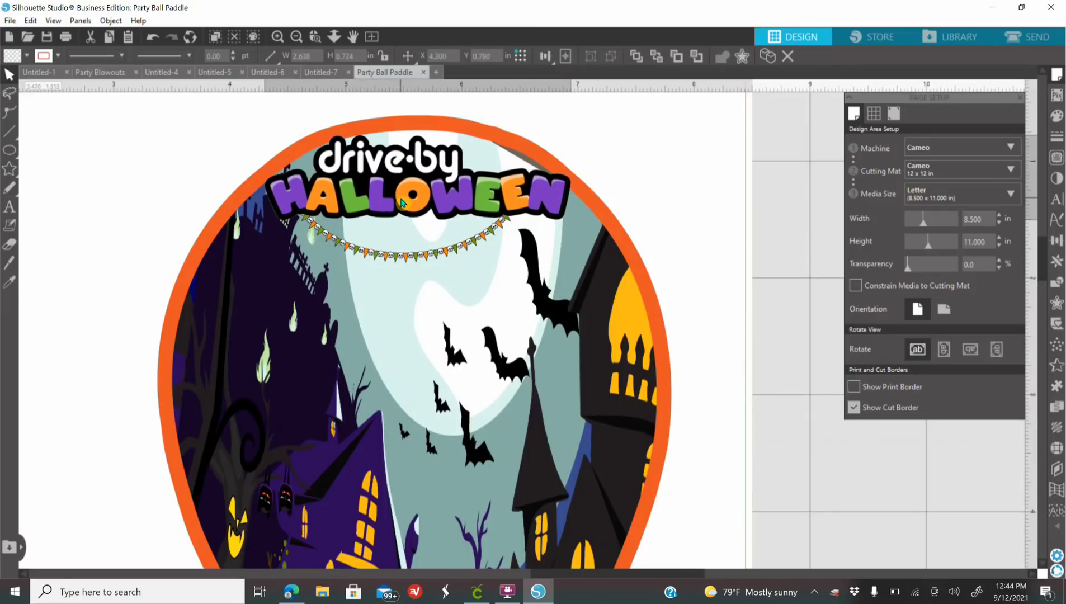
left_click_drag(384, 255, 395, 257)
key("Escape")
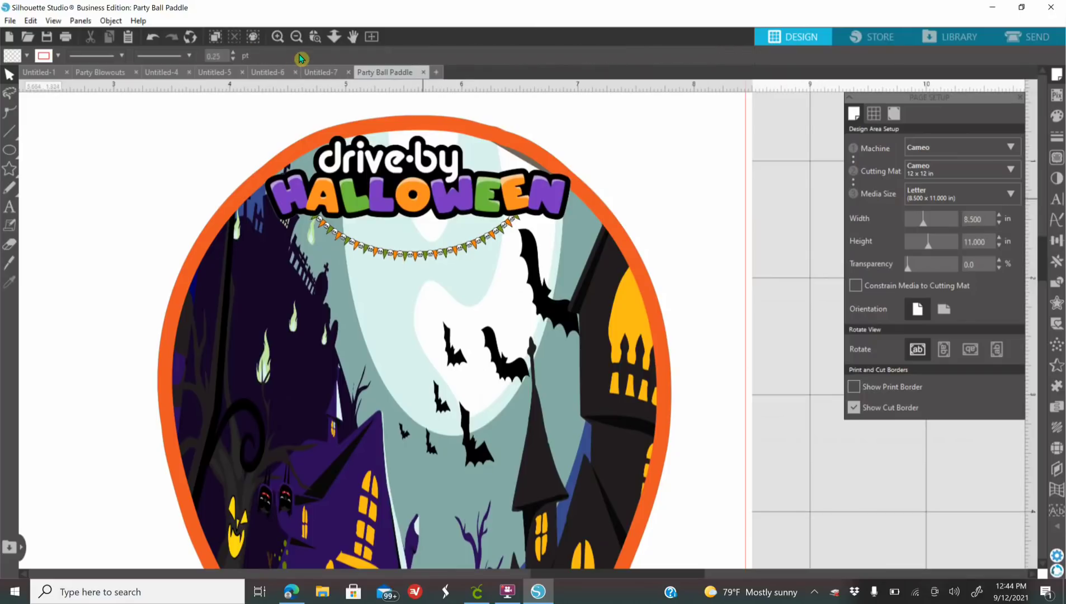
Step: Shrink the purple skull banner and hang it beneath the title together with the green banner
left_click(296, 37)
left_click(296, 37)
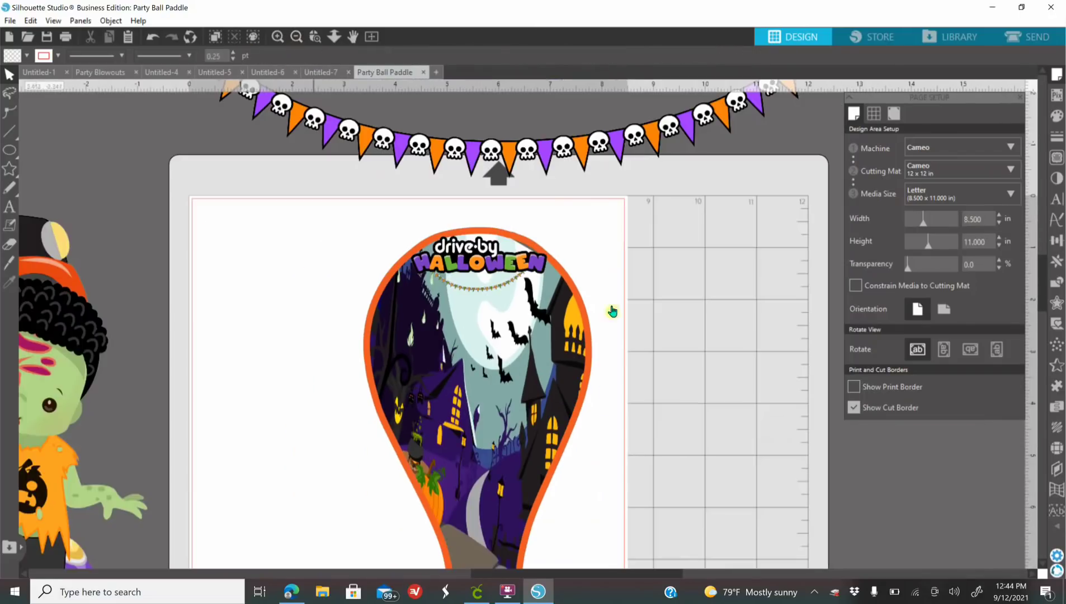
left_click_drag(724, 155, 623, 374)
left_click_drag(136, 196, 753, 355)
left_click_drag(800, 394, 444, 325)
Step: Shrink the tombstone zombie clipart to about 1.7 in wide and place it over the rounded end of the paddle handle
left_click(296, 37)
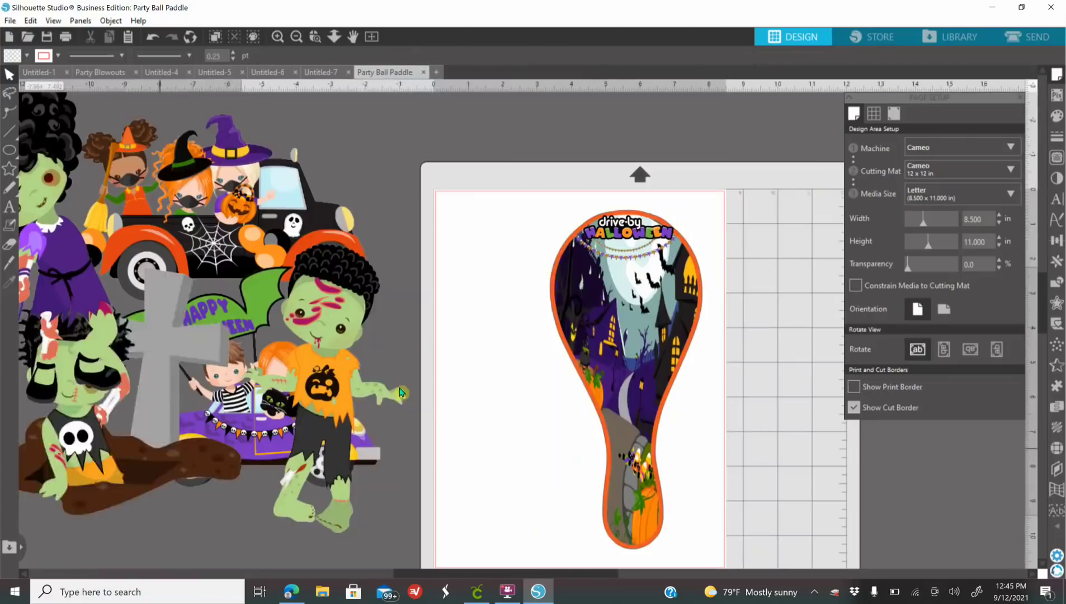
left_click_drag(74, 438, 655, 487)
left_click_drag(567, 575, 596, 575)
scroll(335, 224, "down", 3)
left_click(277, 37)
scroll(247, 385, "down", 1)
left_click(604, 430)
left_click_drag(773, 503, 532, 250)
left_click_drag(474, 225, 498, 461)
left_click_drag(556, 487, 485, 470)
left_click_drag(543, 484, 546, 486)
Step: Divide the tombstone zombie clipart with the orange paddle shape along the handle's edge
left_click(277, 37)
scroll(527, 330, "down", 1)
left_click(278, 37)
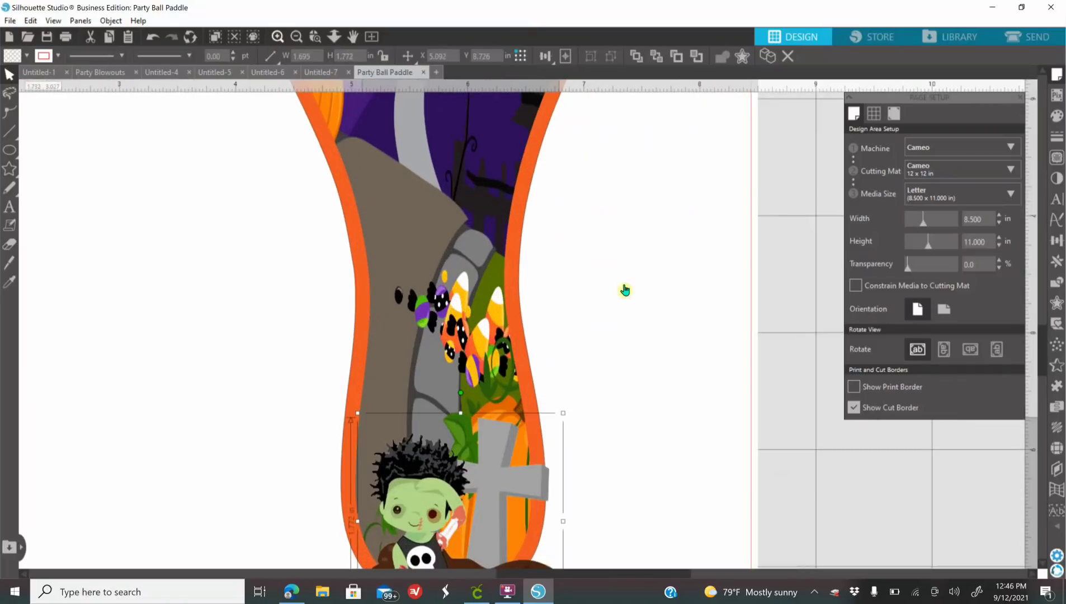
scroll(693, 339, "down", 5)
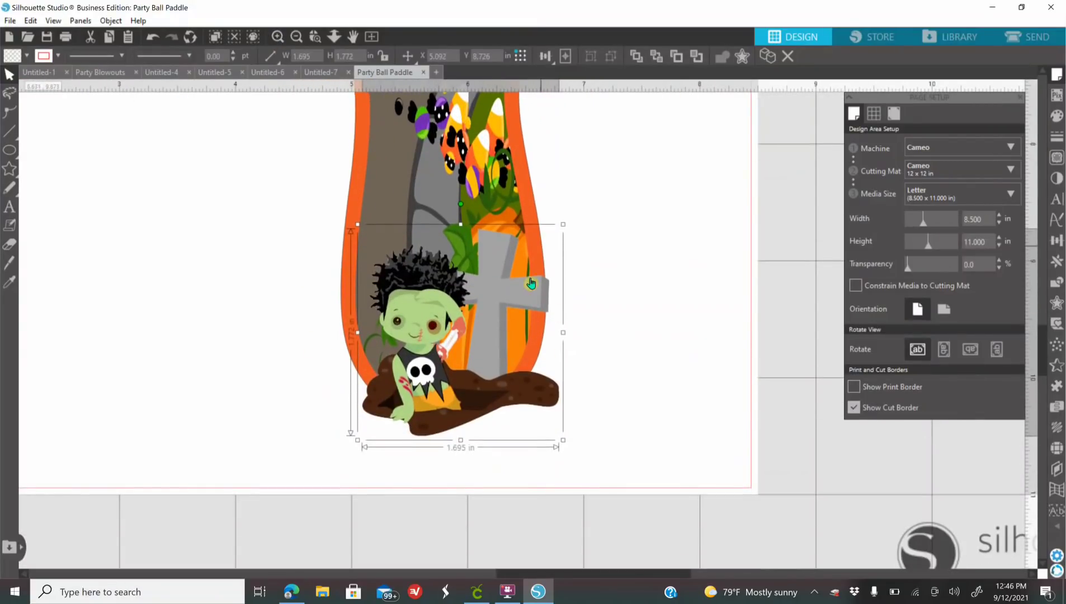
left_click(655, 397)
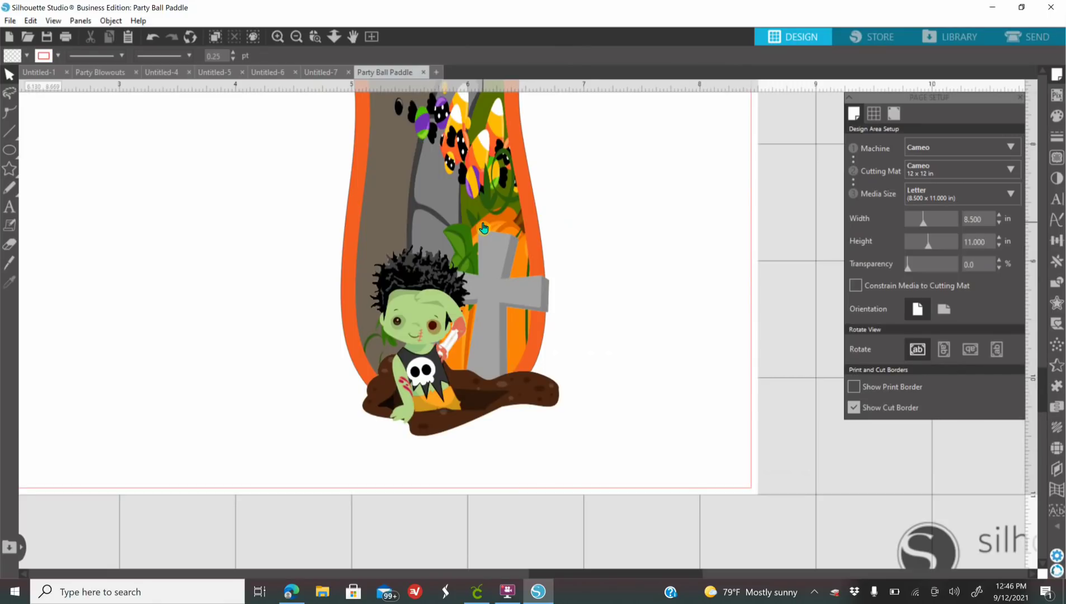
left_click(410, 296)
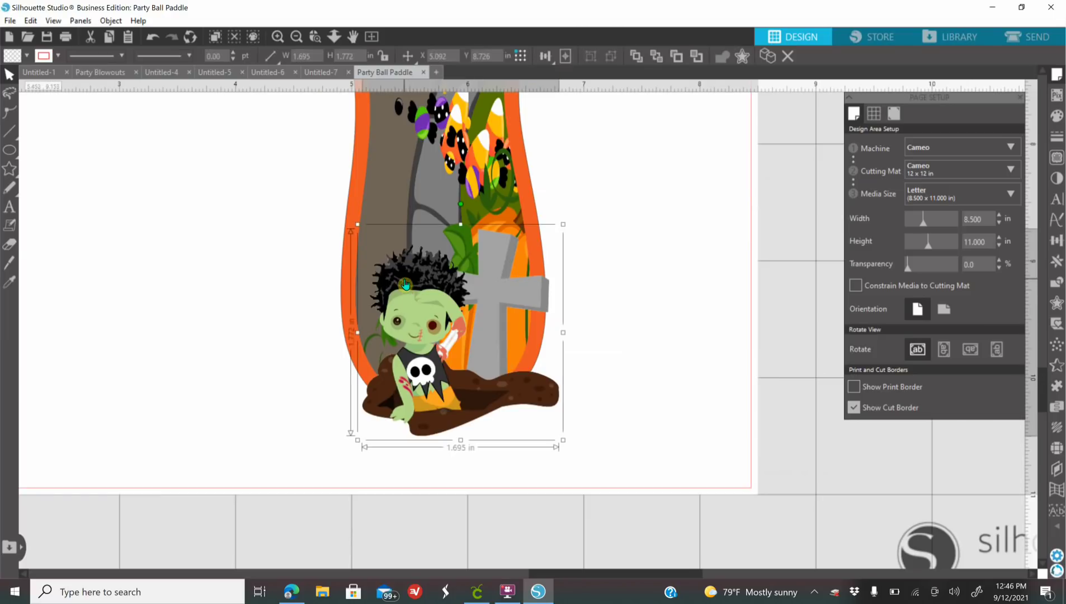
left_click(355, 186)
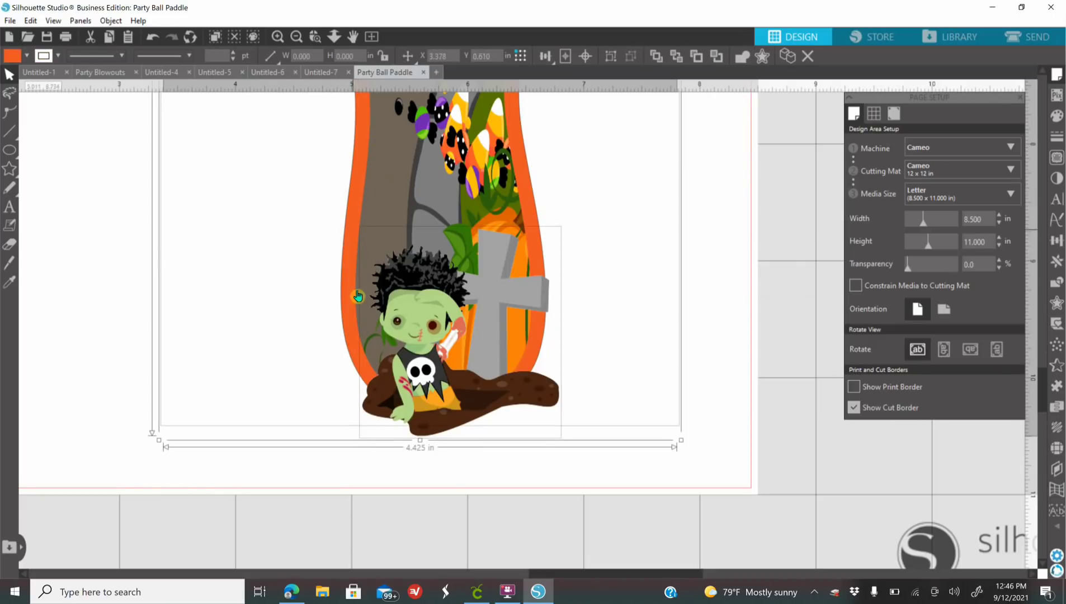
left_click(1057, 287)
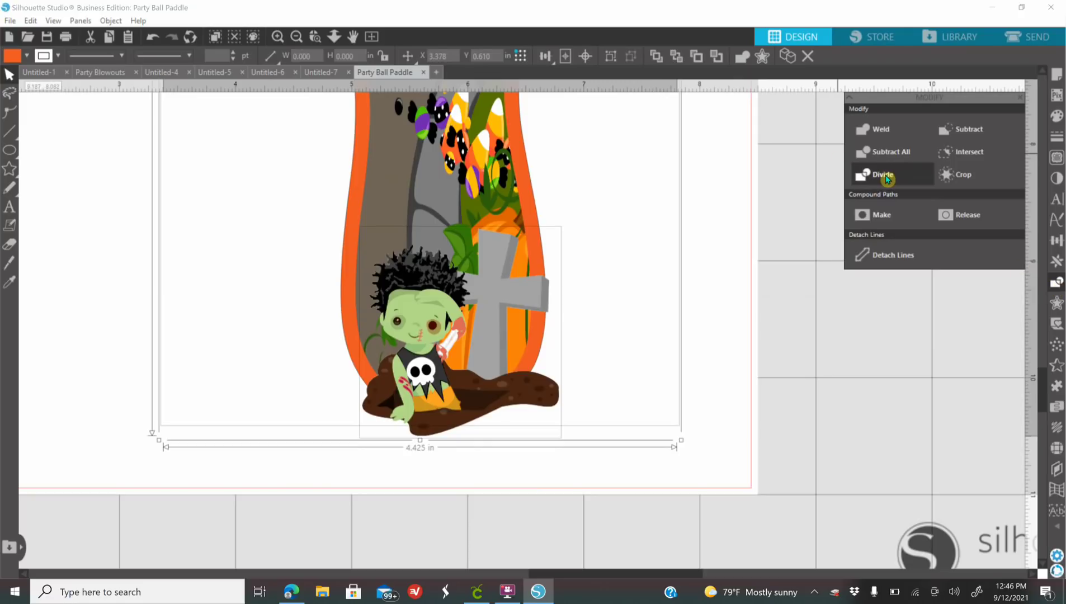
left_click(887, 178)
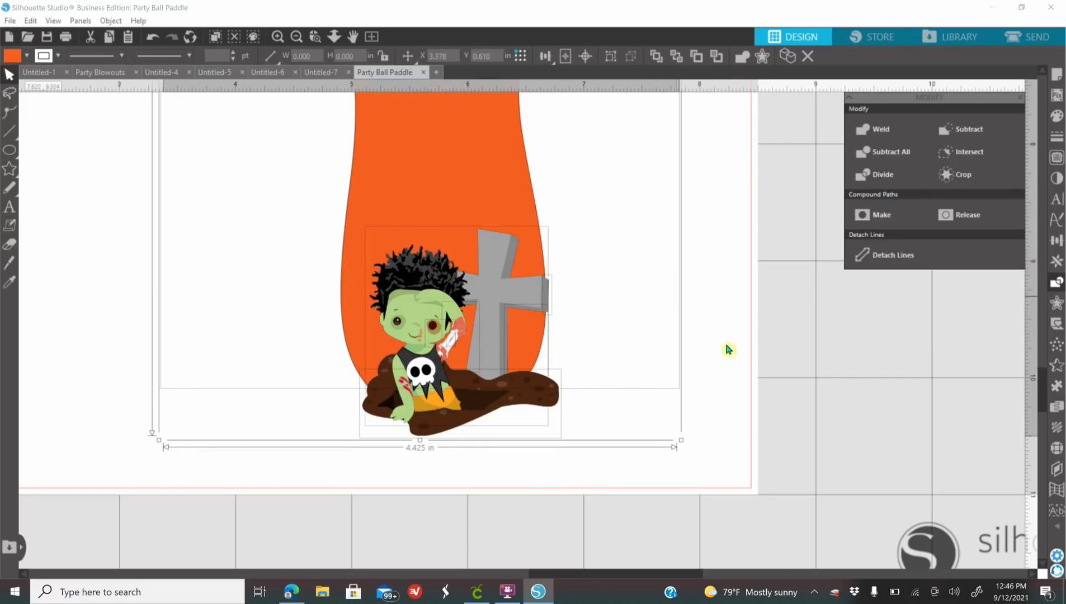
Step: Delete the divided pieces of dirt and tombstone that extend beyond the paddle handle
left_click(744, 296)
left_click(542, 394)
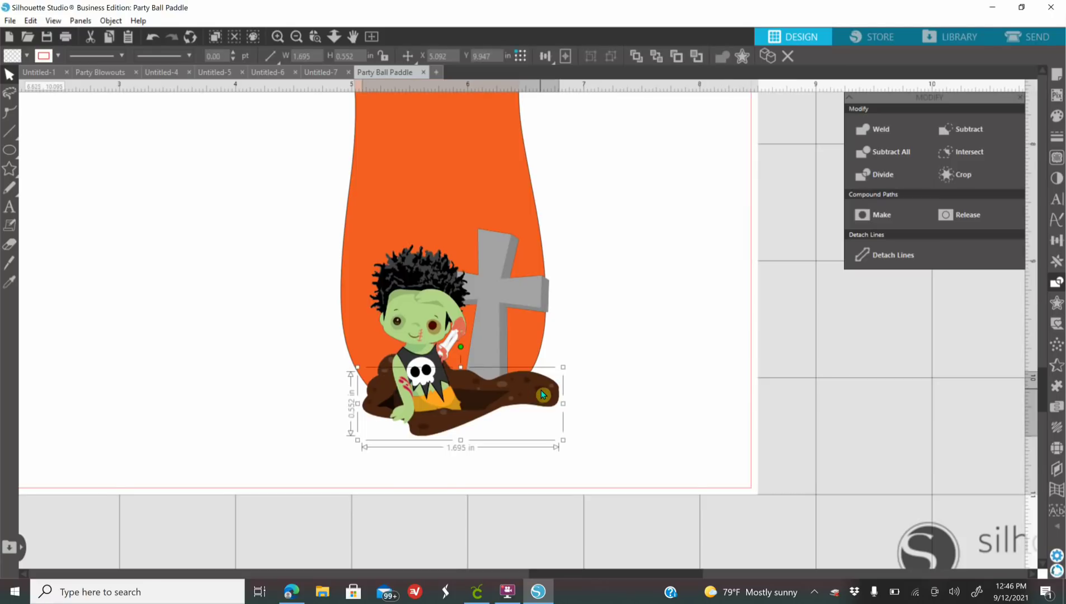
key("Delete")
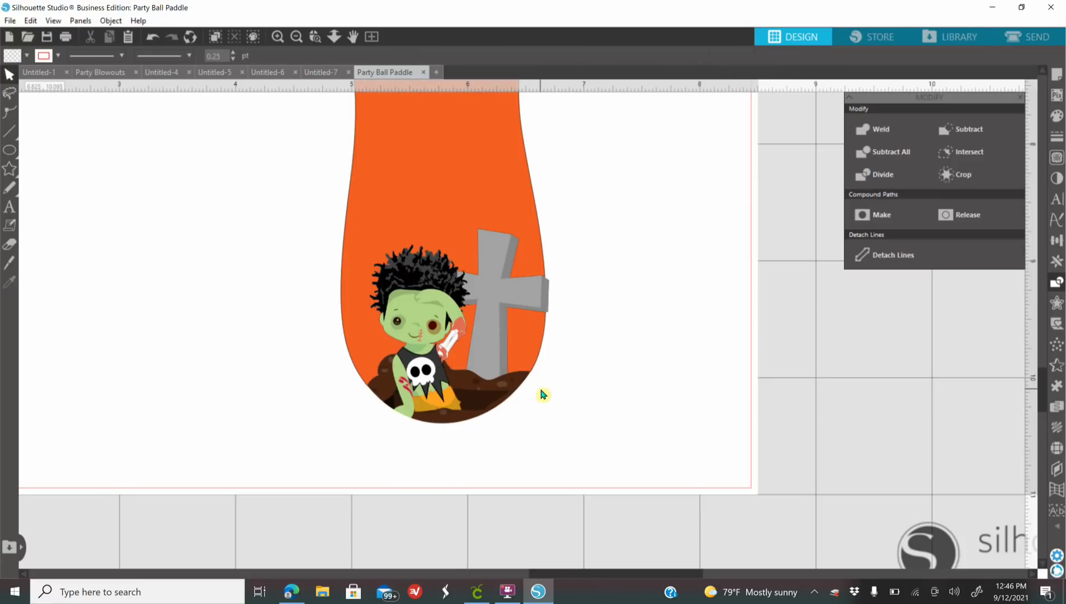
left_click(547, 299)
key("Delete")
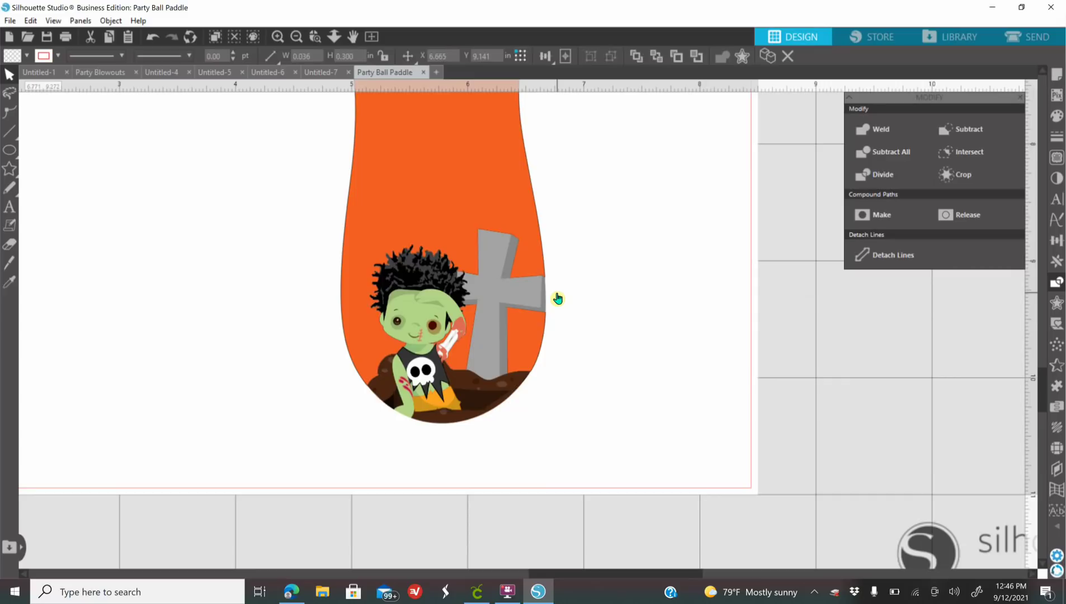
Step: Send the solid orange paddle shape to the back, behind the Halloween scene
left_click(297, 37)
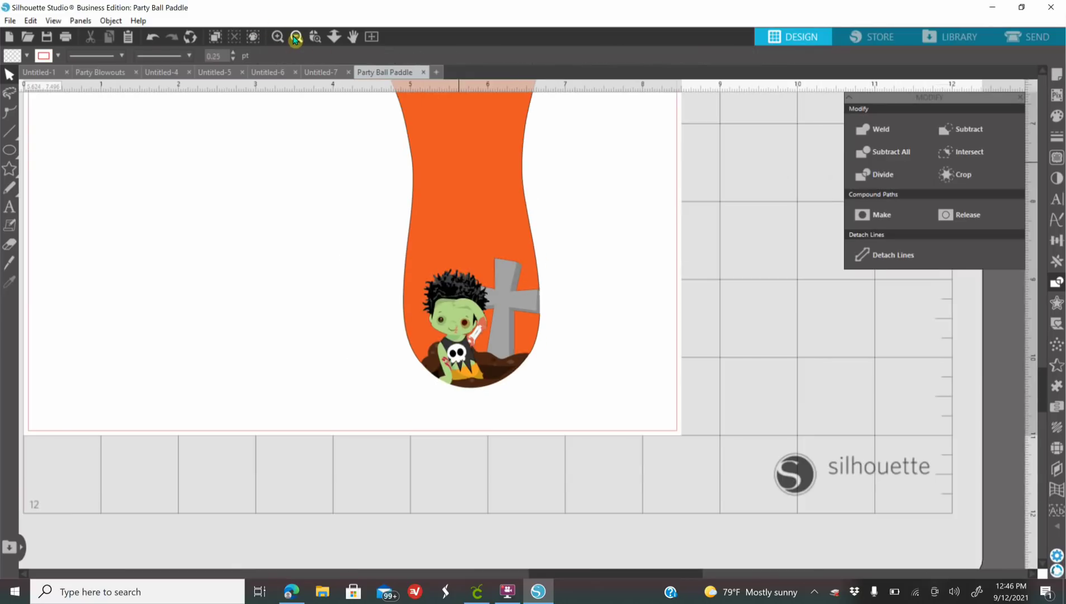
scroll(306, 369, "up", 3)
left_click(297, 37)
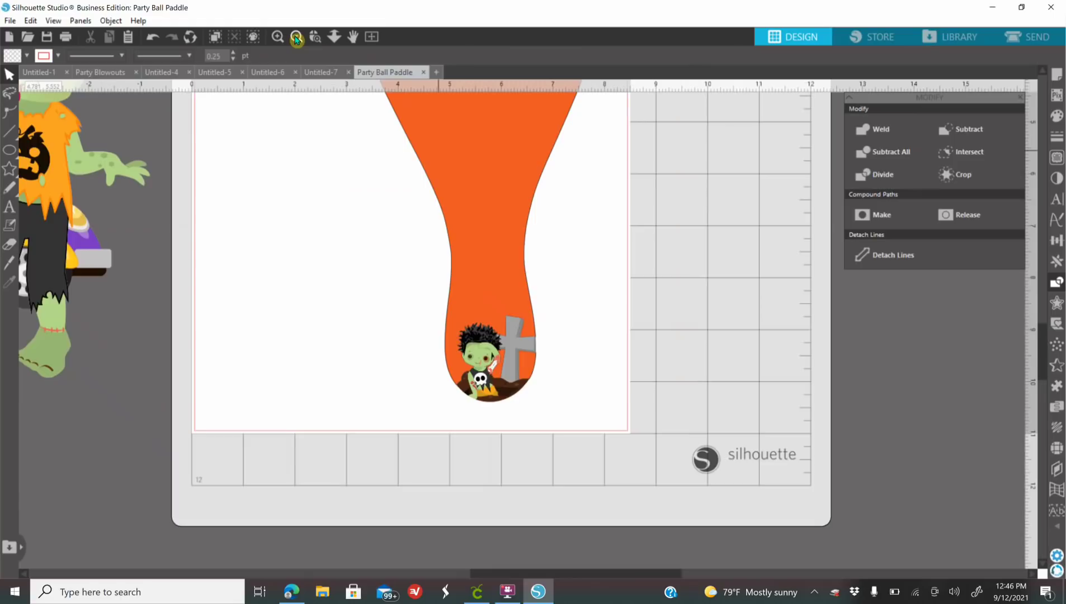
left_click(297, 37)
scroll(334, 262, "up", 3)
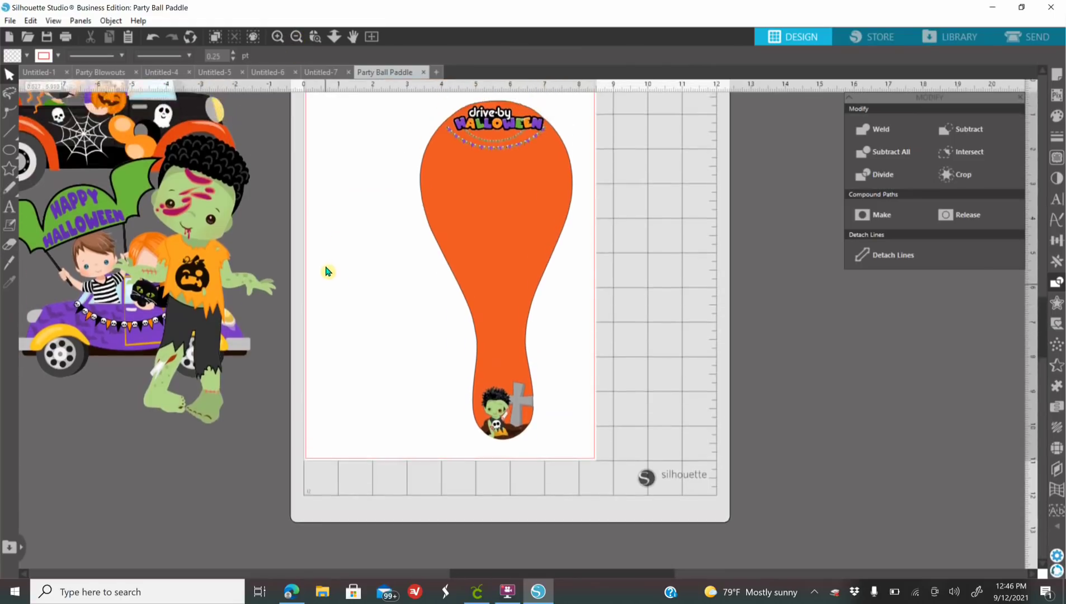
left_click(502, 215)
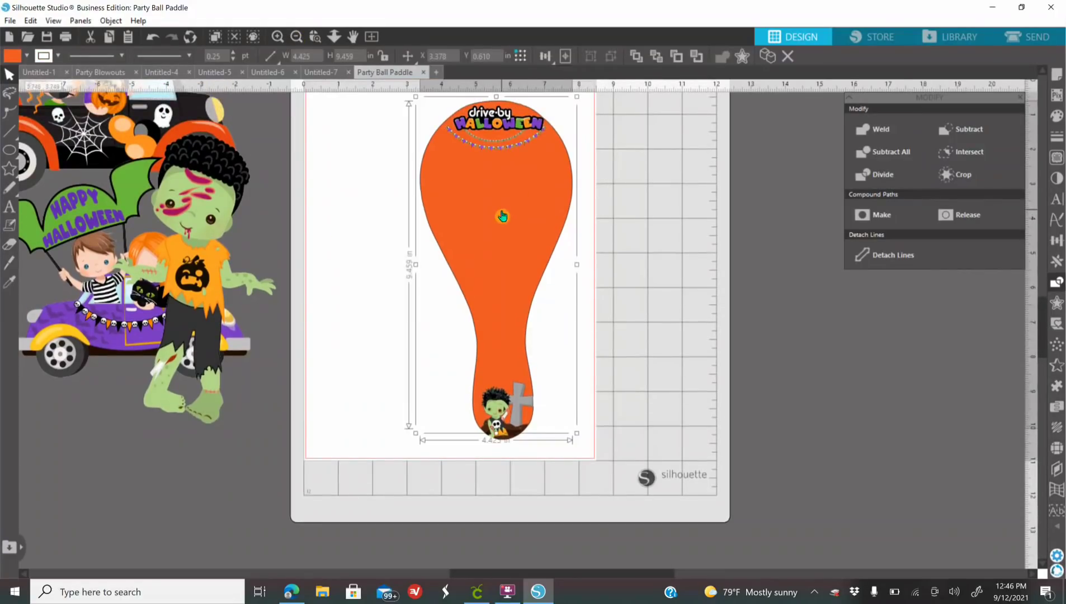
right_click(502, 216)
left_click(577, 449)
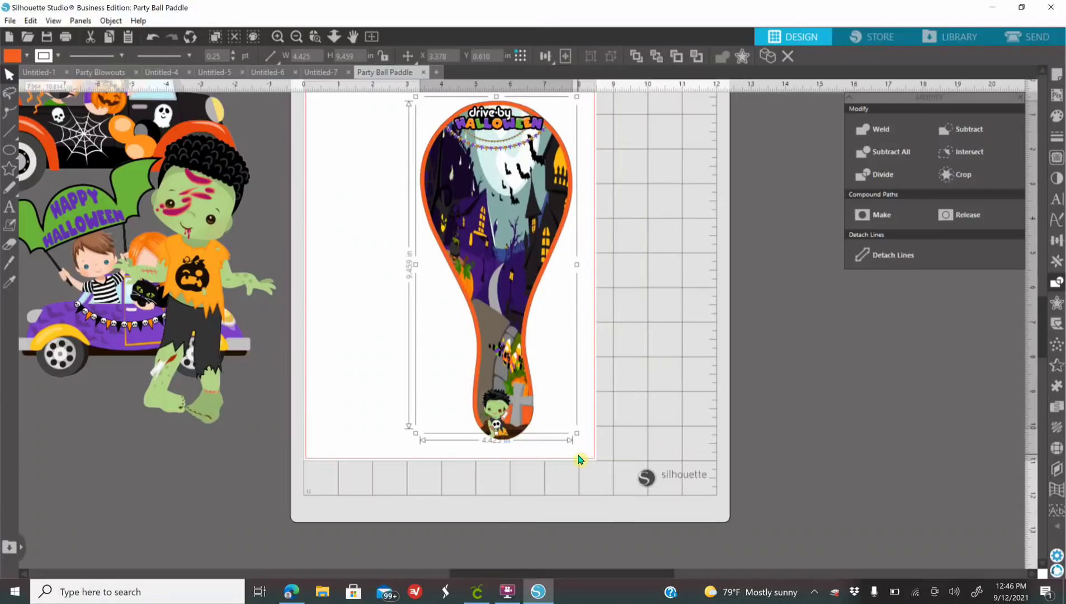
left_click(278, 36)
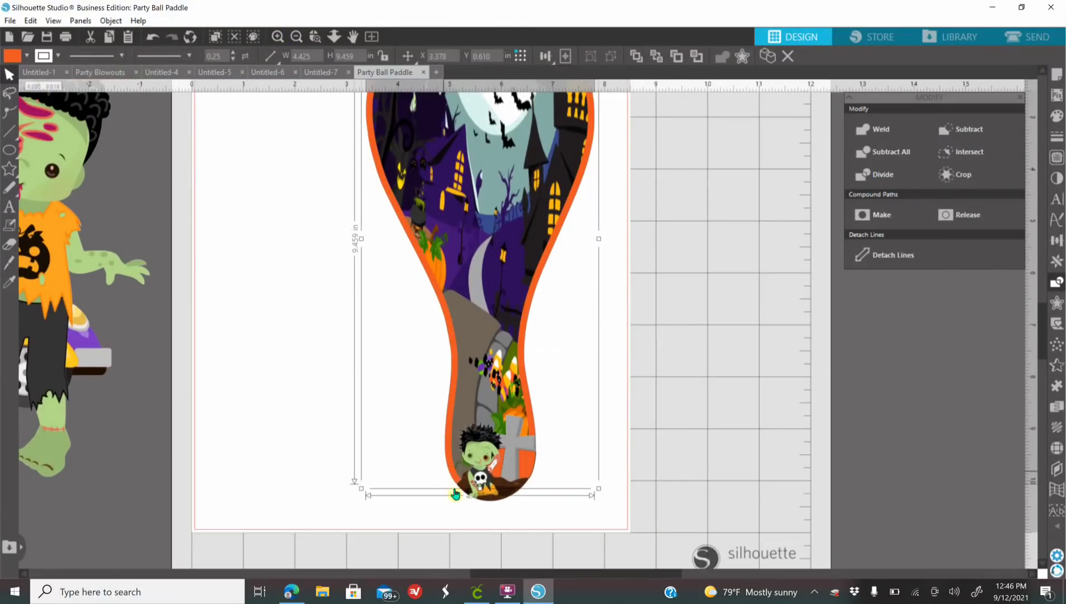
scroll(631, 495, "up", 3)
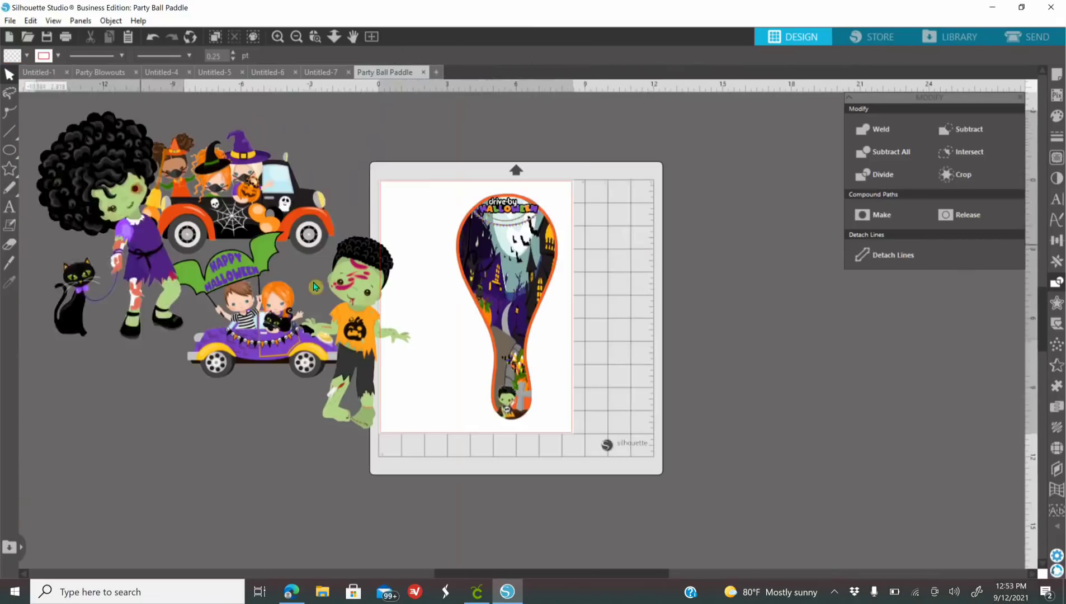
Step: Move the zombie boy aside, bring the zombie girl with the cat beside the paddle, and flip her horizontally
left_click_drag(314, 287, 643, 323)
left_click_drag(357, 313, 230, 368)
left_click_drag(624, 285, 631, 291)
left_click(630, 291)
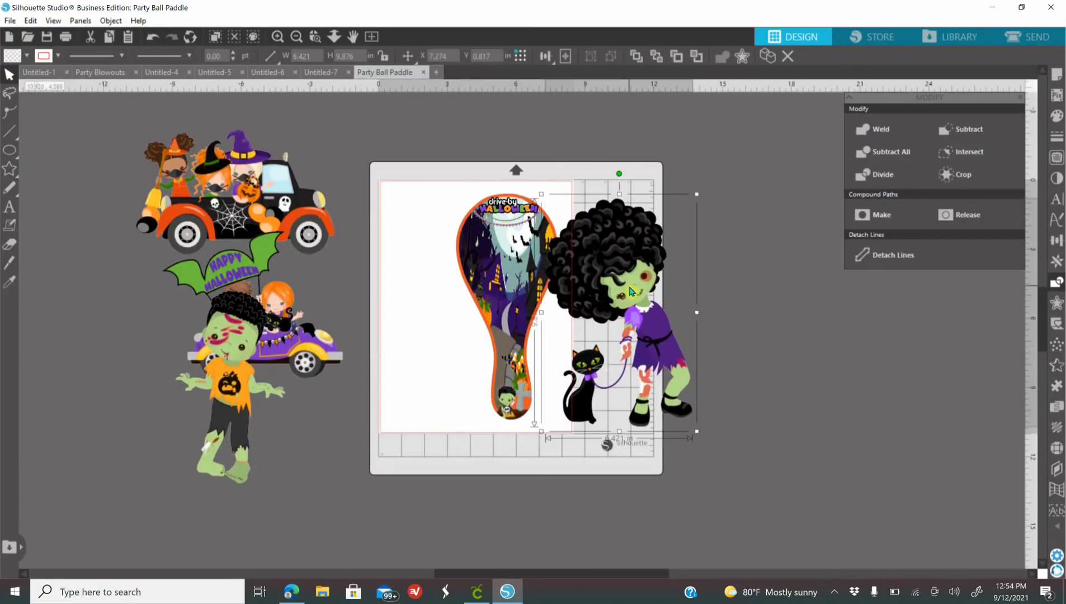
right_click(630, 291)
left_click(708, 378)
Step: Shrink the zombie girl with the cat to fit the handle and place her above the tombstone zombie
left_click_drag(697, 431, 584, 255)
left_click_drag(565, 221, 521, 331)
left_click(279, 38)
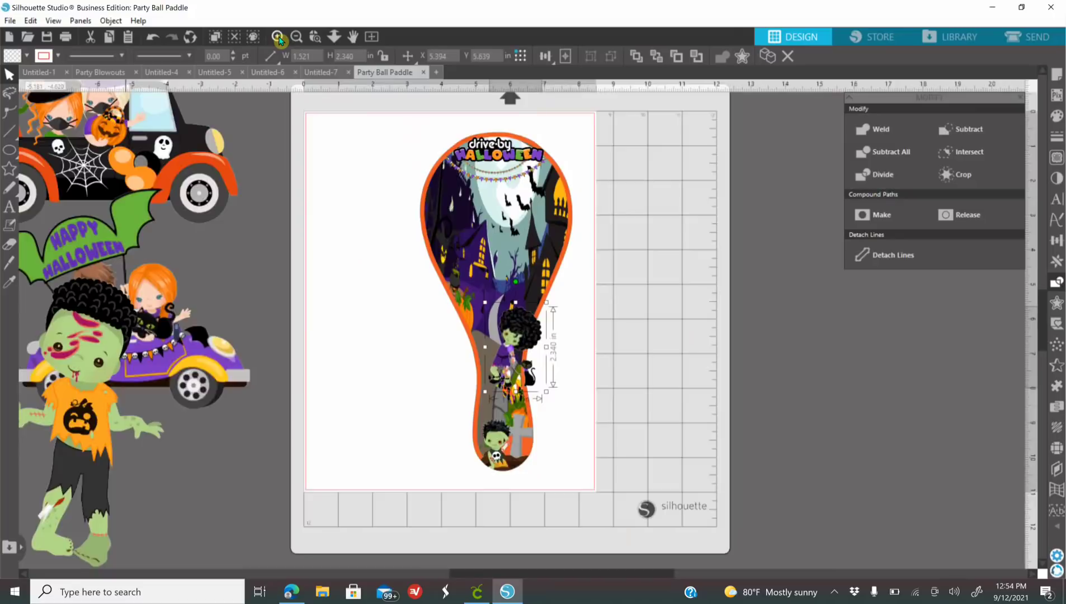
left_click(279, 38)
left_click(279, 38)
scroll(564, 340, "down", 5)
left_click_drag(517, 221, 501, 283)
left_click_drag(548, 408, 488, 315)
left_click_drag(457, 256, 444, 321)
scroll(658, 413, "down", 1)
scroll(534, 373, "up", 4)
Step: Shrink the zombie boy in the pumpkin shirt and place him on the path above the zombie girl
left_click(296, 39)
left_click(296, 39)
left_click_drag(95, 394, 647, 293)
left_click_drag(723, 434, 590, 204)
left_click_drag(570, 165, 493, 289)
left_click(278, 37)
left_click(278, 37)
left_click_drag(496, 331, 465, 274)
left_click_drag(434, 227, 442, 280)
Step: Shrink the witches' truck and the purple car, the car to about 3.2 in wide, and line them up side by side
left_click(297, 37)
left_click(296, 37)
scroll(281, 450, "up", 3)
scroll(282, 451, "up", 1)
left_click_drag(168, 235, 375, 352)
left_click_drag(442, 399, 256, 278)
left_click_drag(187, 394, 318, 338)
left_click_drag(385, 419, 305, 258)
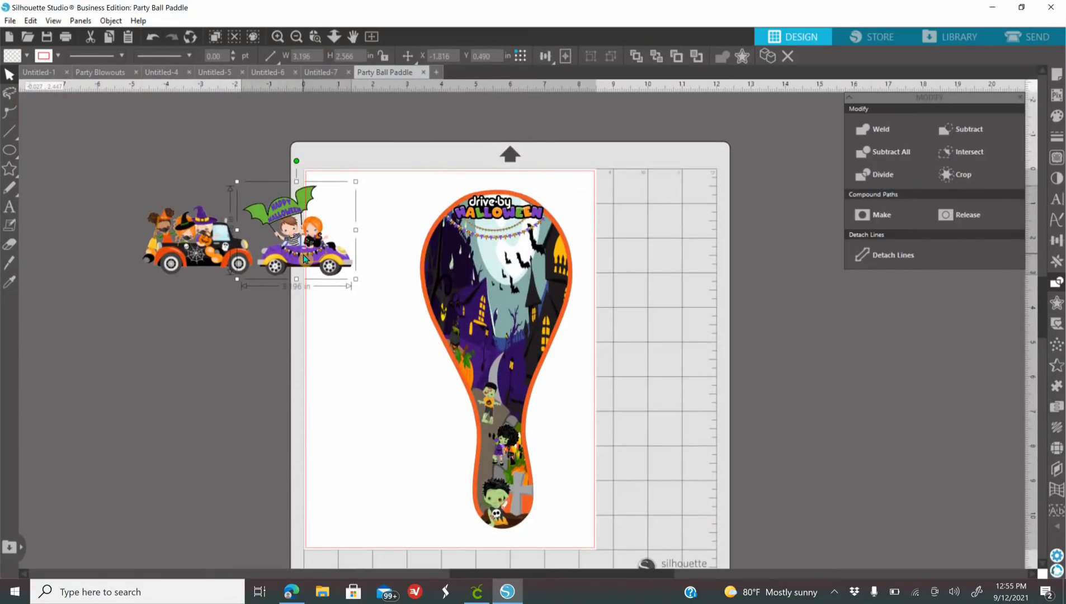
left_click(286, 300)
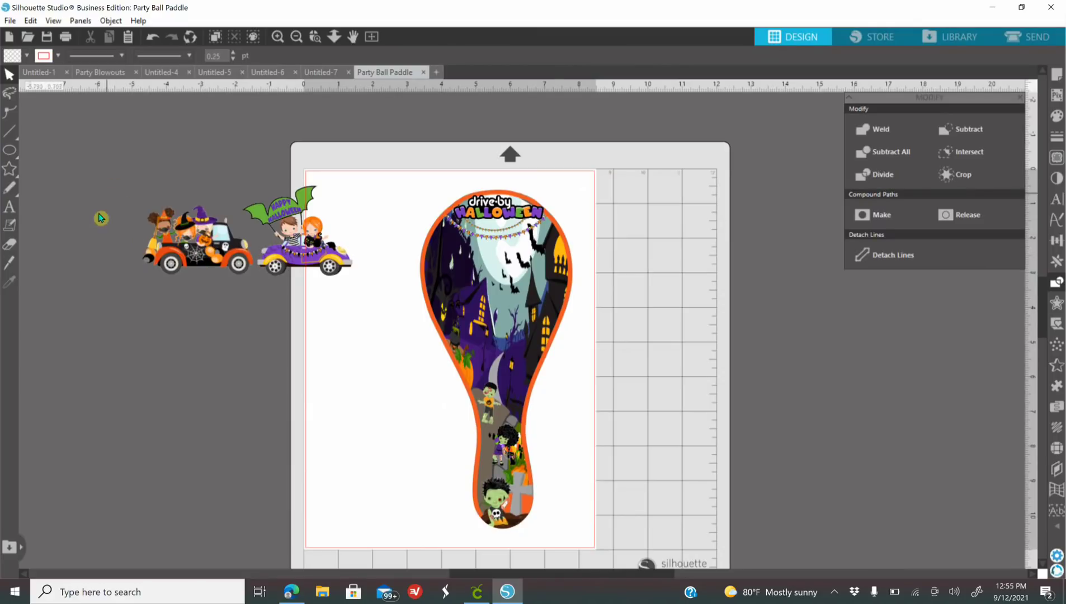
Step: Group the witches' truck with the purple car and move the group across the upper paddle below the banners
left_click_drag(127, 189, 318, 274)
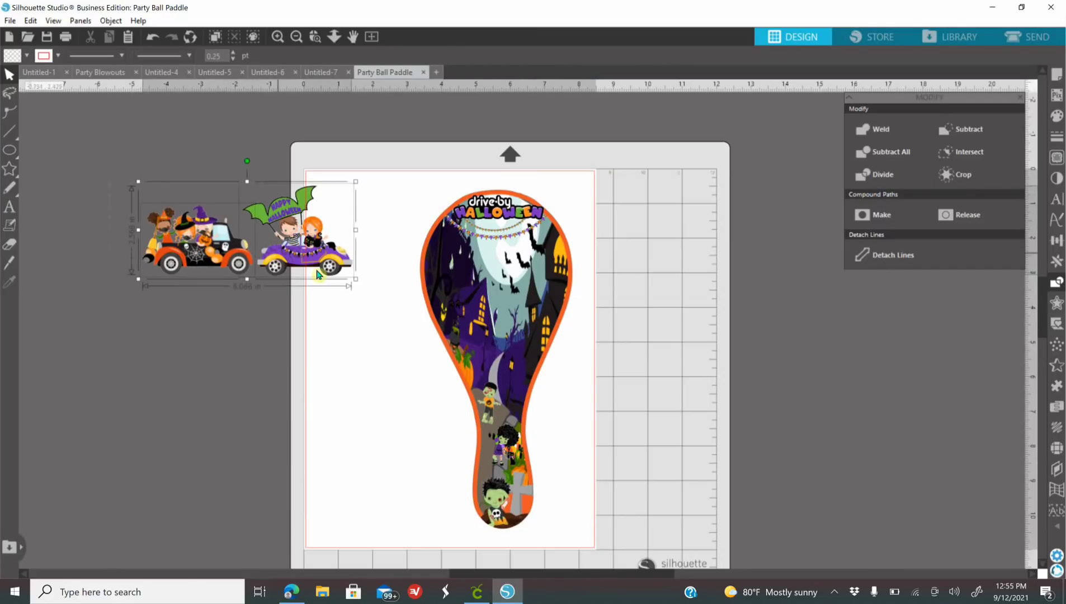
right_click(328, 264)
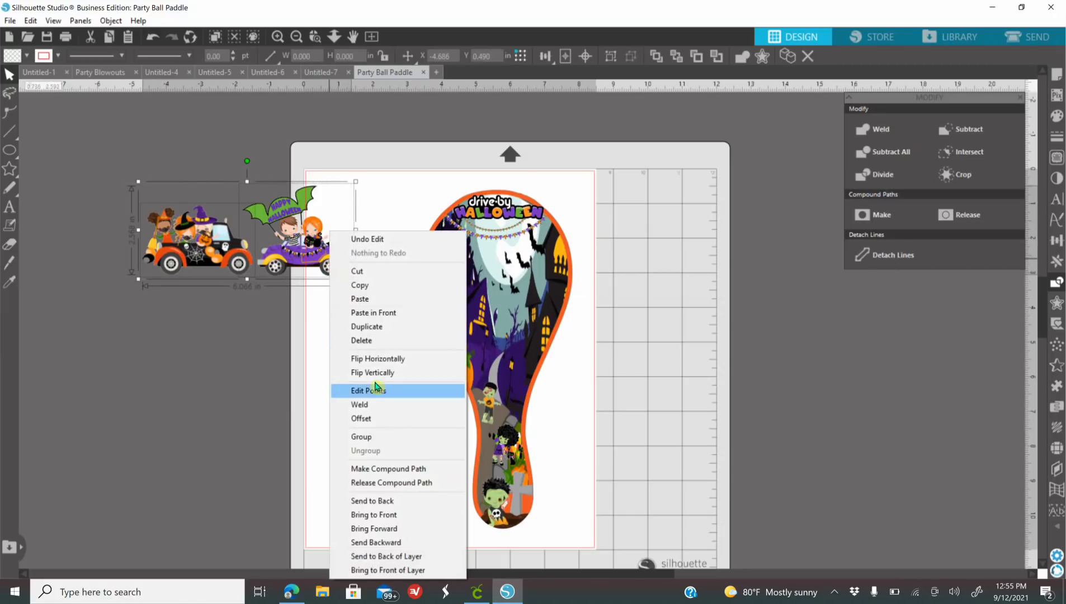
left_click(384, 437)
left_click_drag(254, 268, 516, 304)
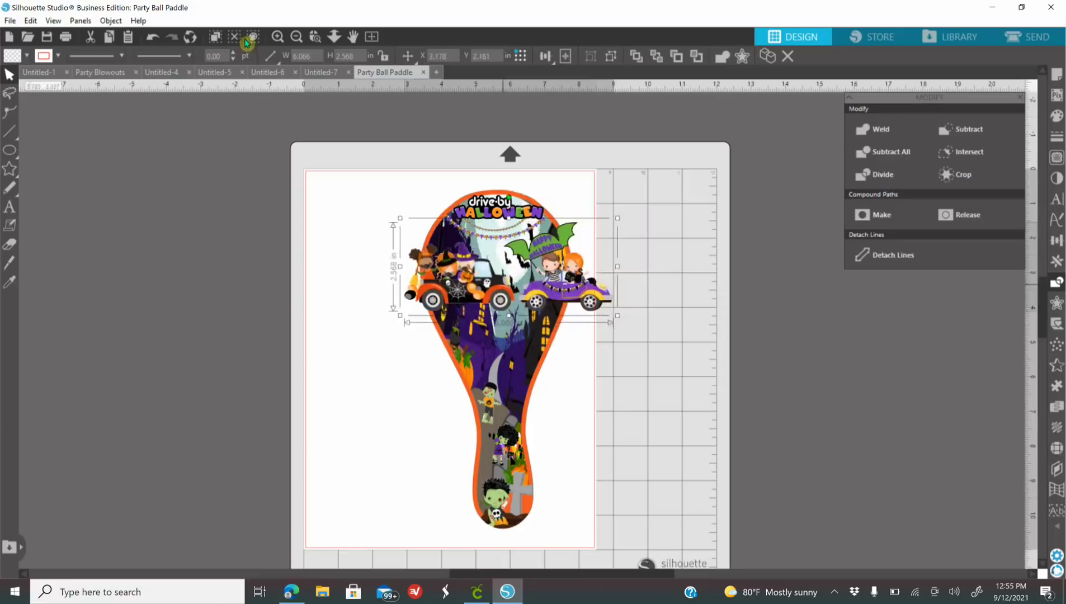
left_click(277, 36)
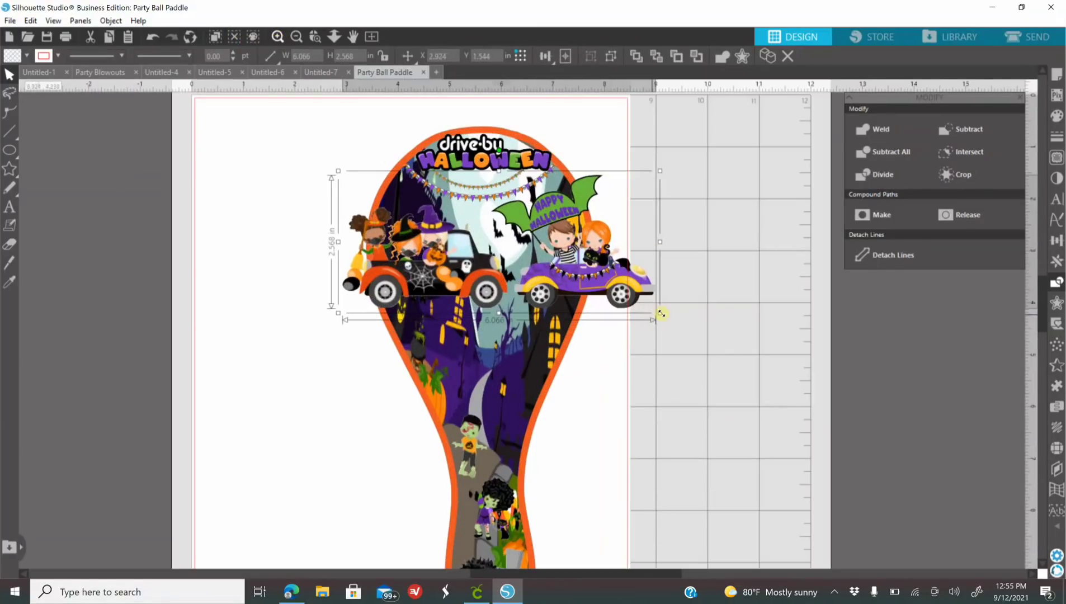
Step: Shrink the group of two cars to about 2.6 in wide and place it across the lower paddle face, just above the zombie boy
left_click_drag(660, 313, 535, 378)
left_click(278, 36)
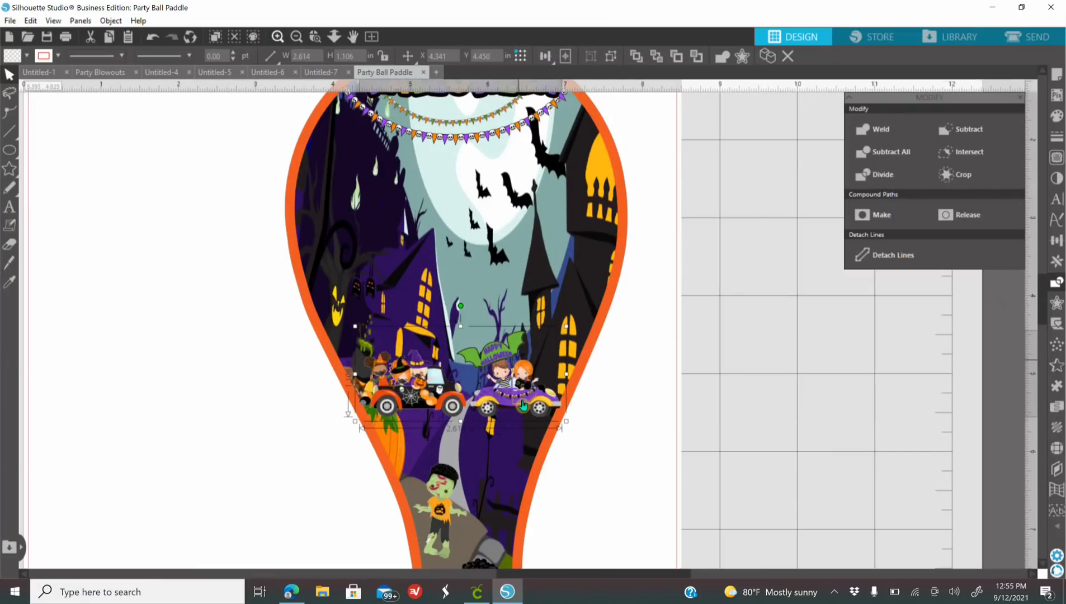
scroll(527, 425, "down", 1)
scroll(528, 425, "down", 1)
left_click_drag(515, 345, 513, 358)
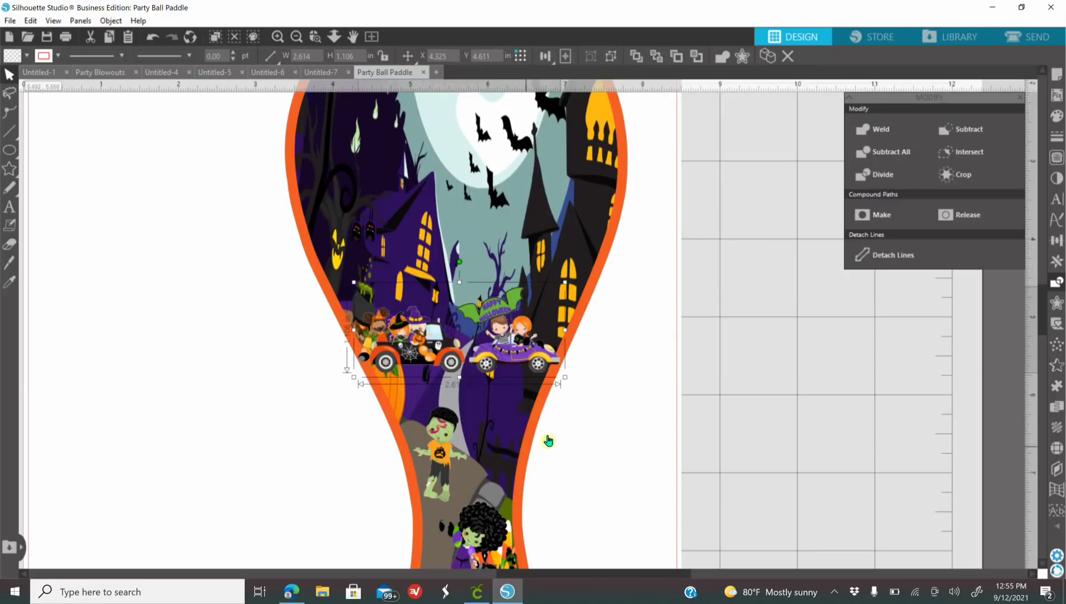
Step: Create an offset around the grouped cars with a distance of 0.025 in and rounded corners
left_click(1056, 302)
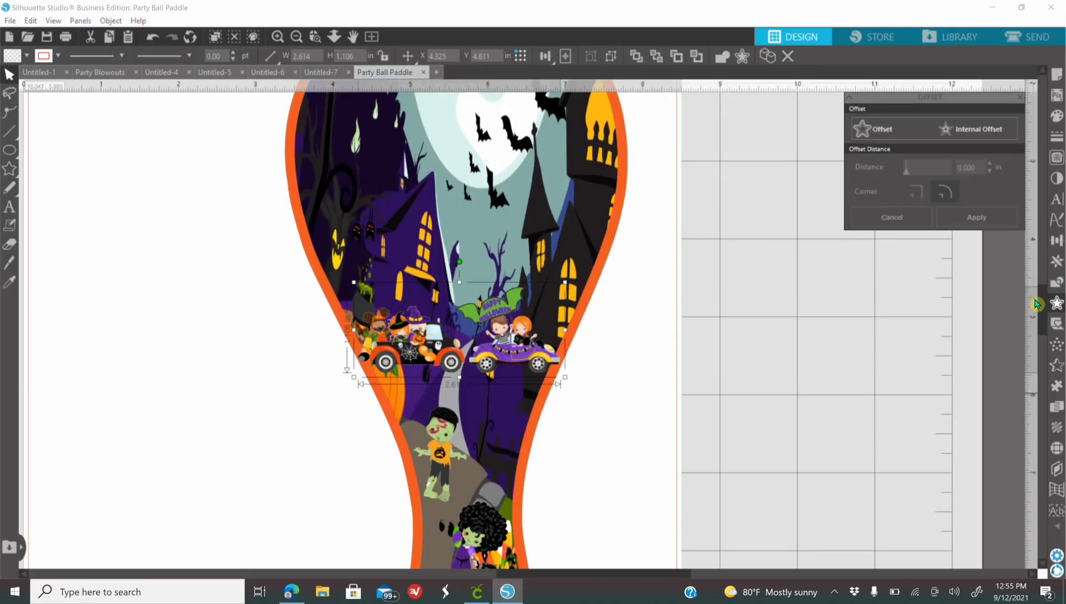
left_click(882, 135)
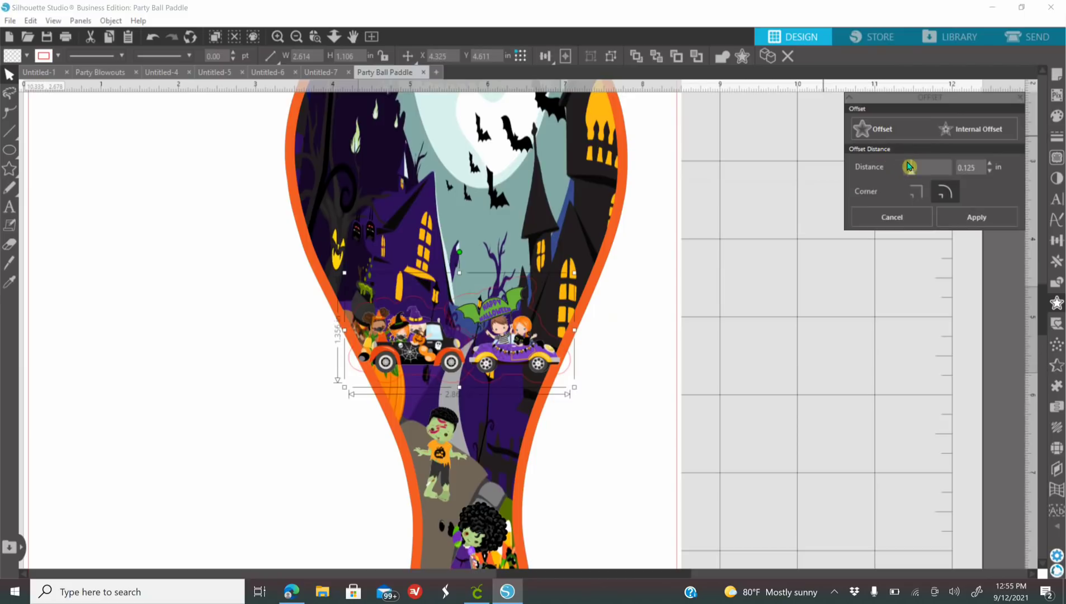
left_click_drag(912, 168, 913, 170)
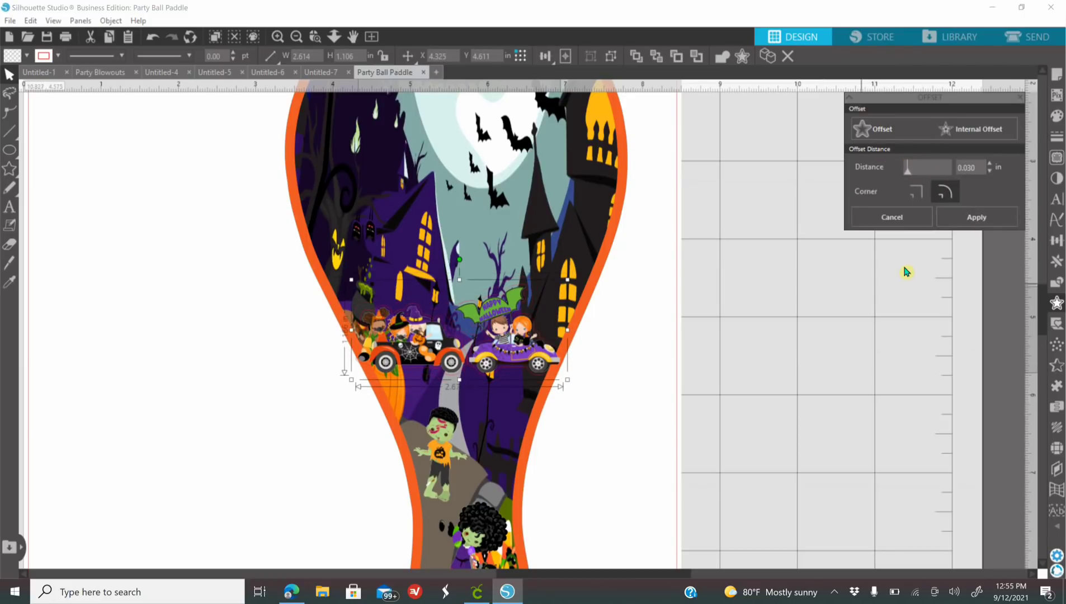
left_click(989, 171)
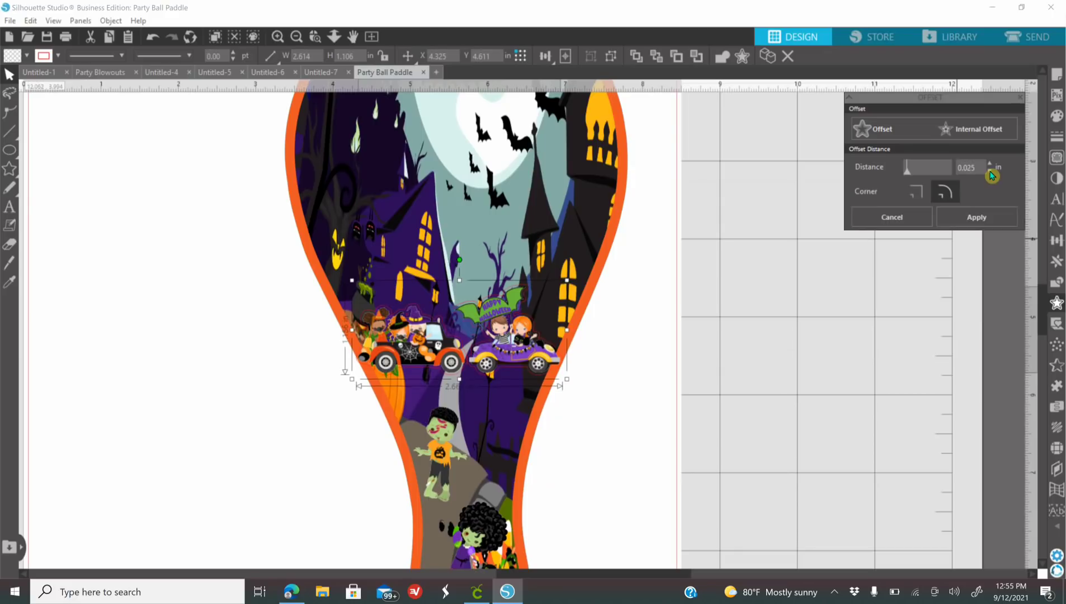
Step: Fill the offset around the cars with white and make its outline transparent
left_click(1056, 116)
left_click(874, 186)
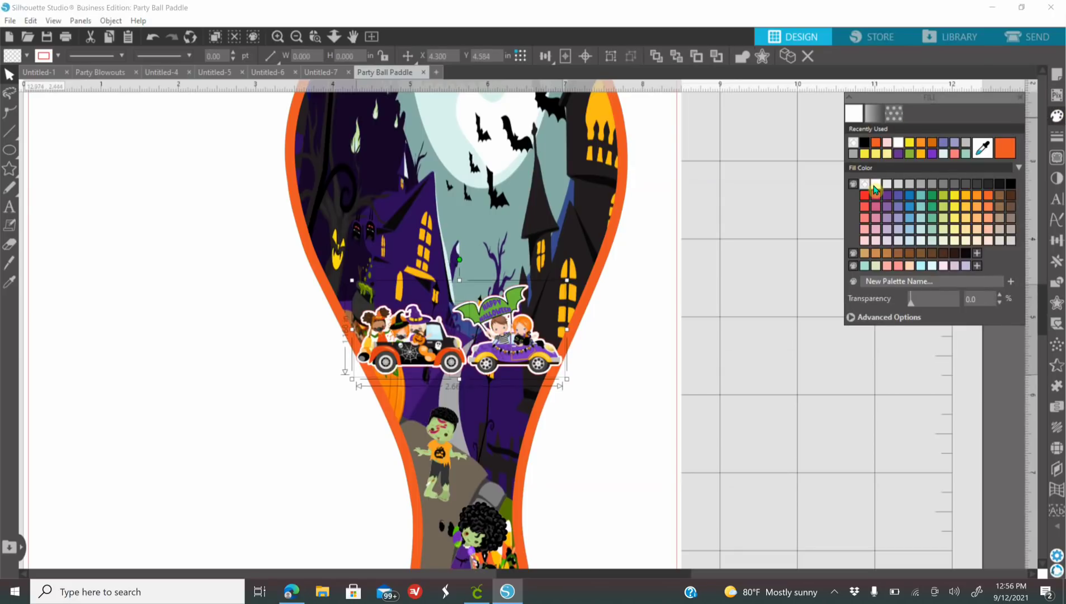
left_click(1057, 136)
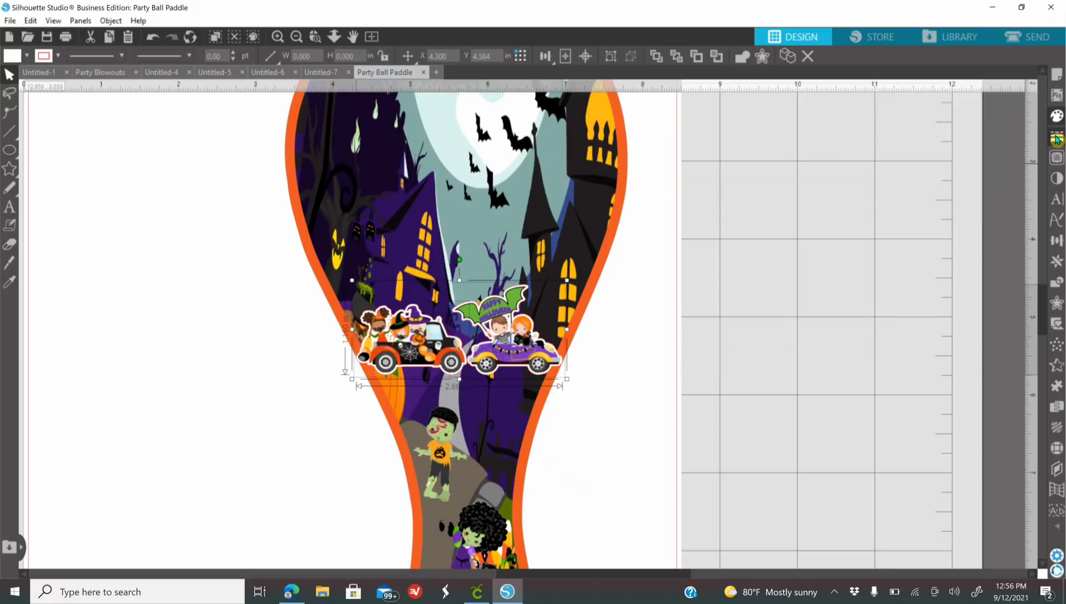
left_click(876, 116)
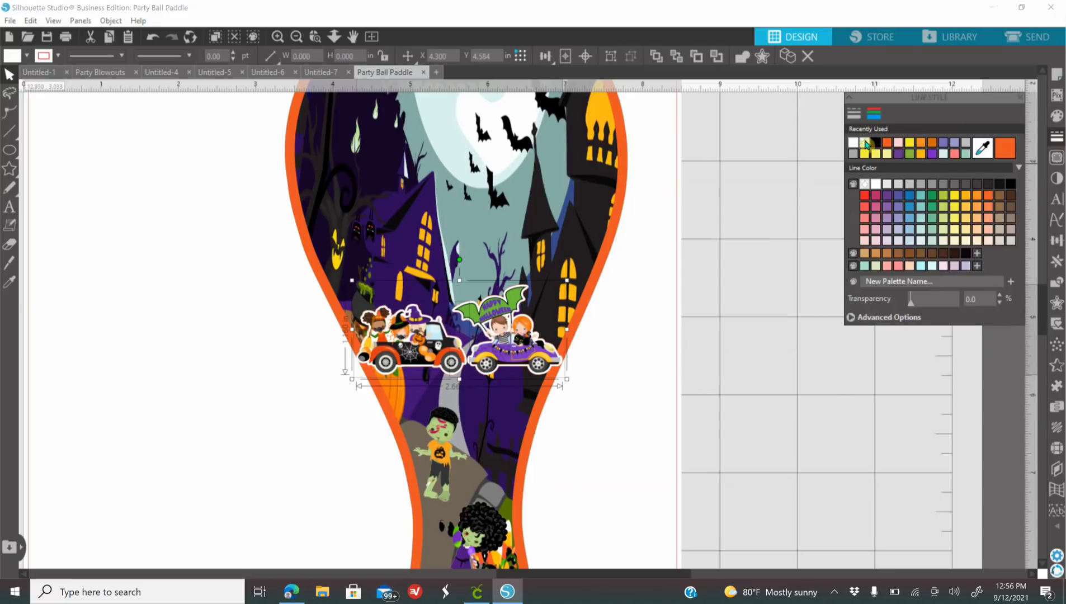
left_click(755, 271)
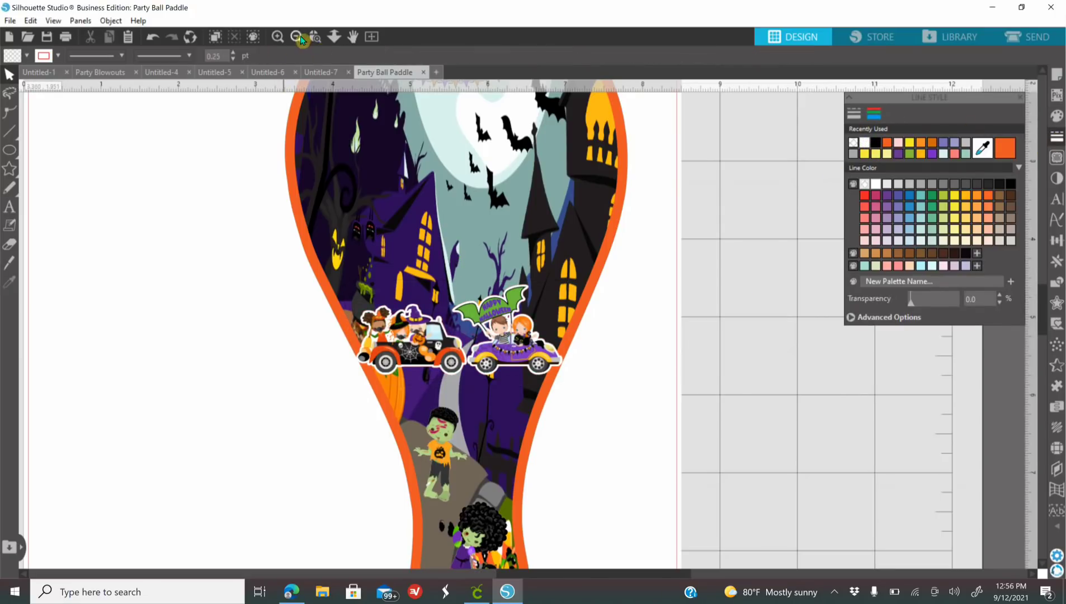
Step: Nudge the zombie boy in the pumpkin shirt slightly up the path towards the cars
left_click(296, 37)
scroll(285, 265, "up", 2)
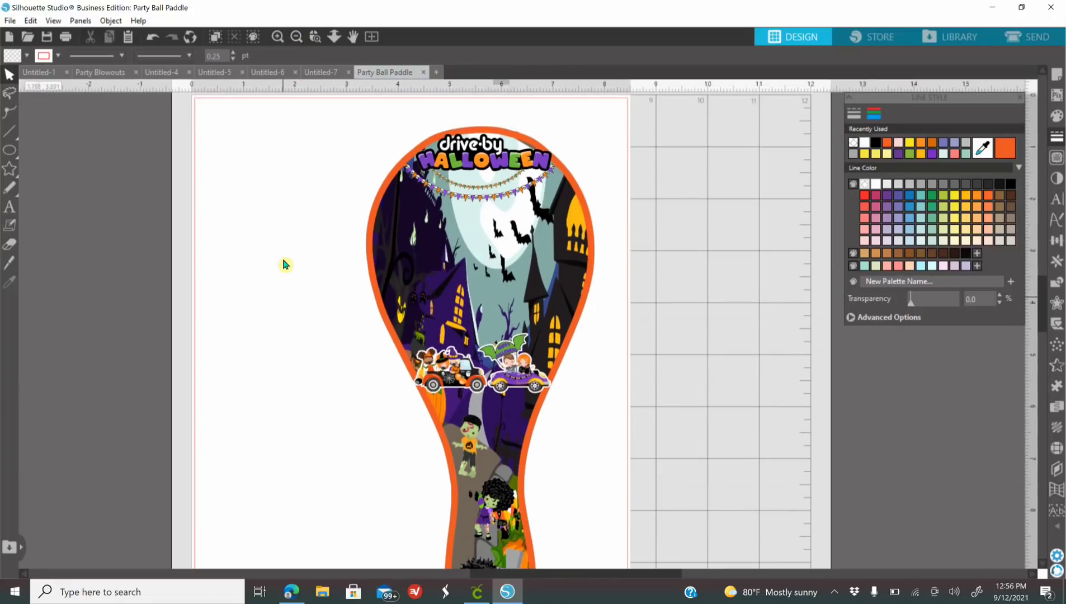
scroll(285, 264, "down", 4)
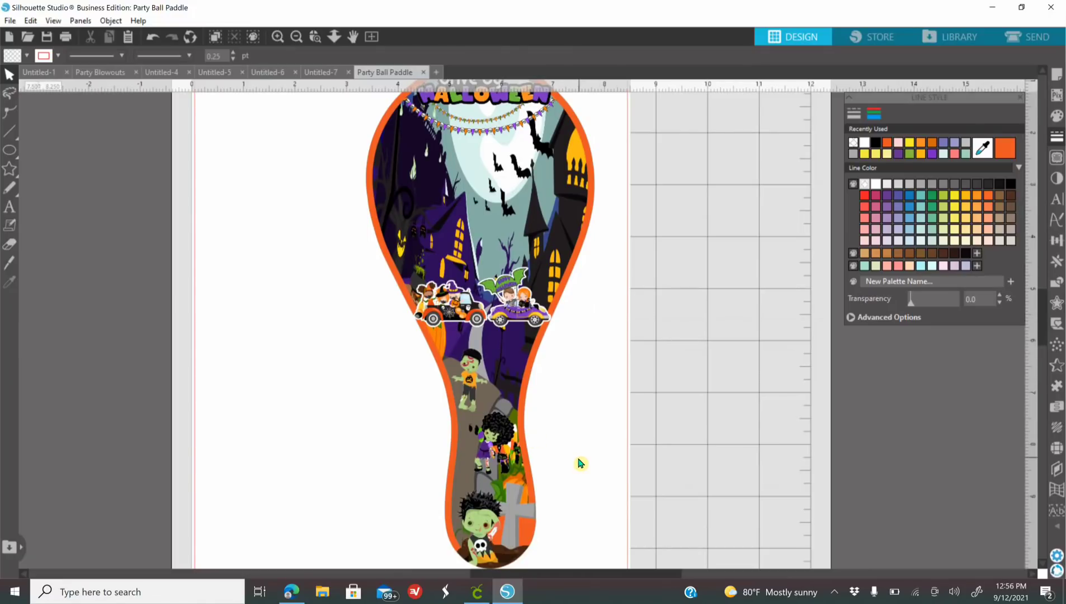
scroll(579, 463, "down", 1)
left_click_drag(474, 366, 471, 358)
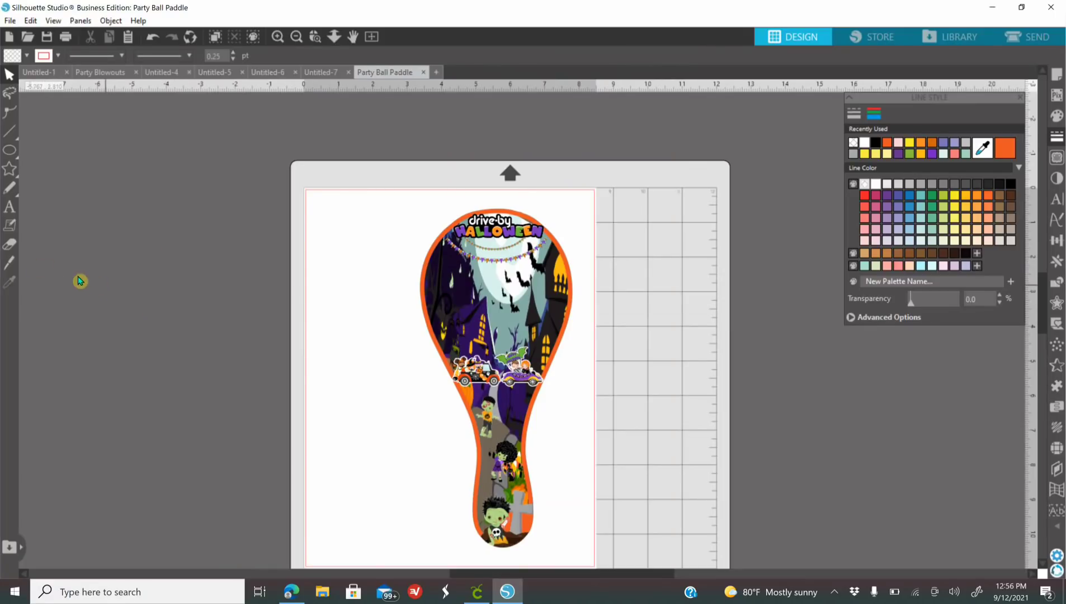
Step: Start a text object with the Chiller font and the sampled orange as its fill color
left_click(11, 210)
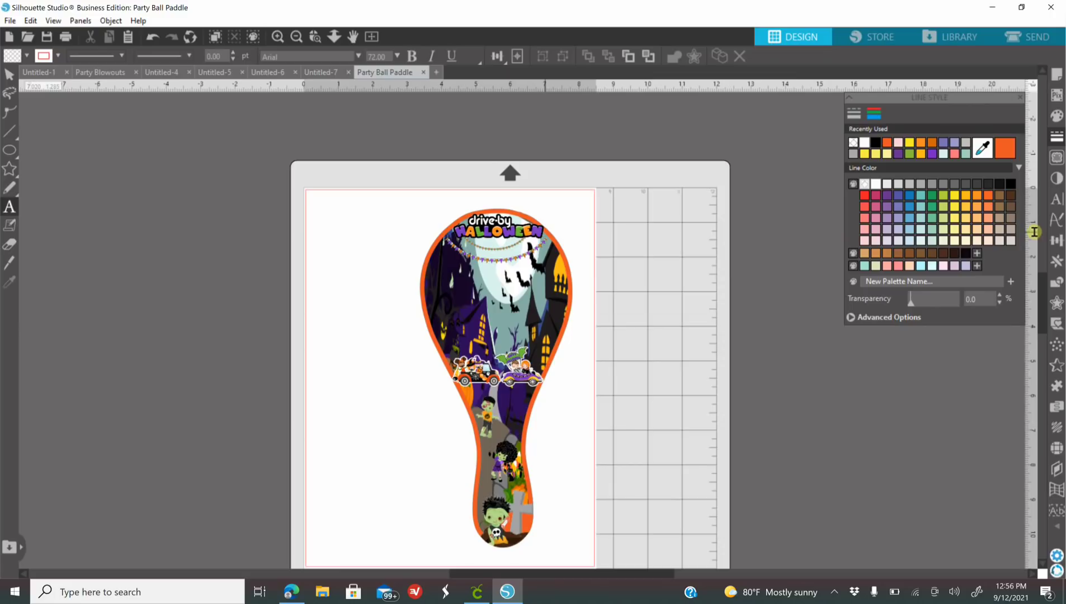
left_click(1055, 203)
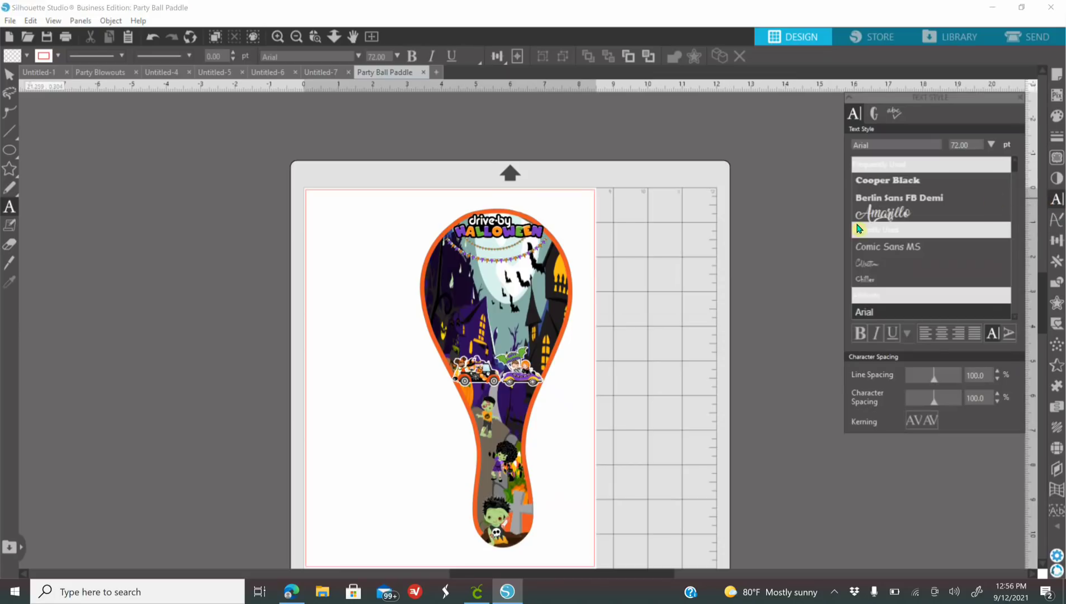
left_click(880, 282)
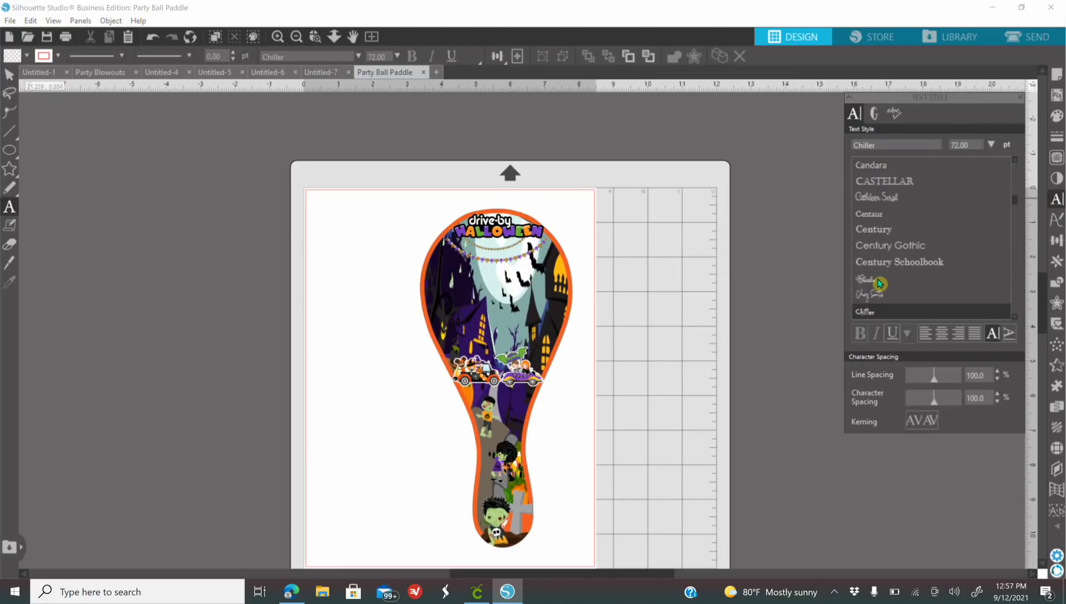
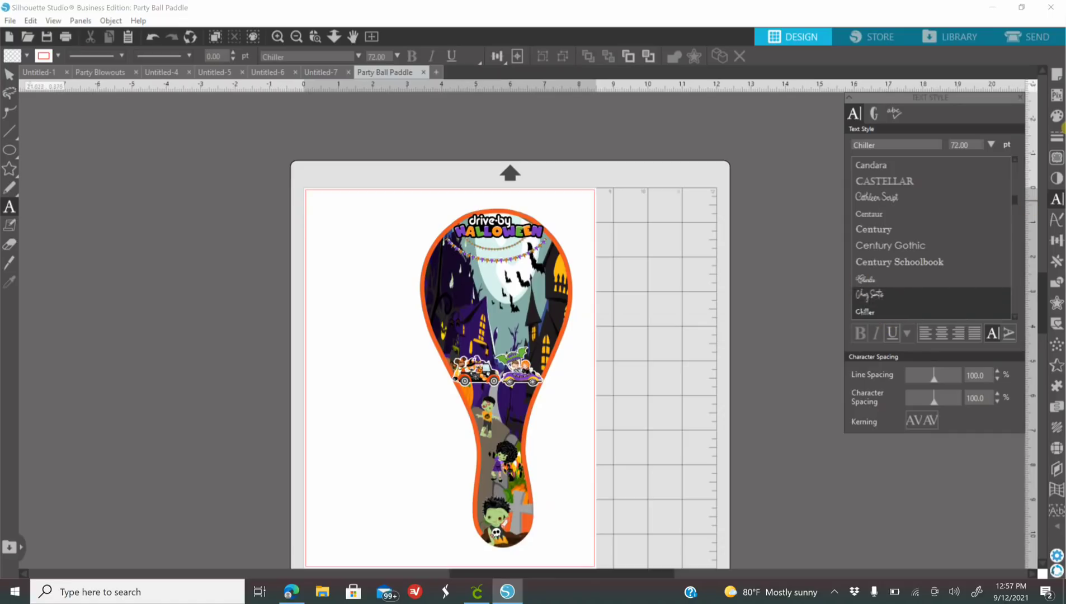
left_click(1056, 136)
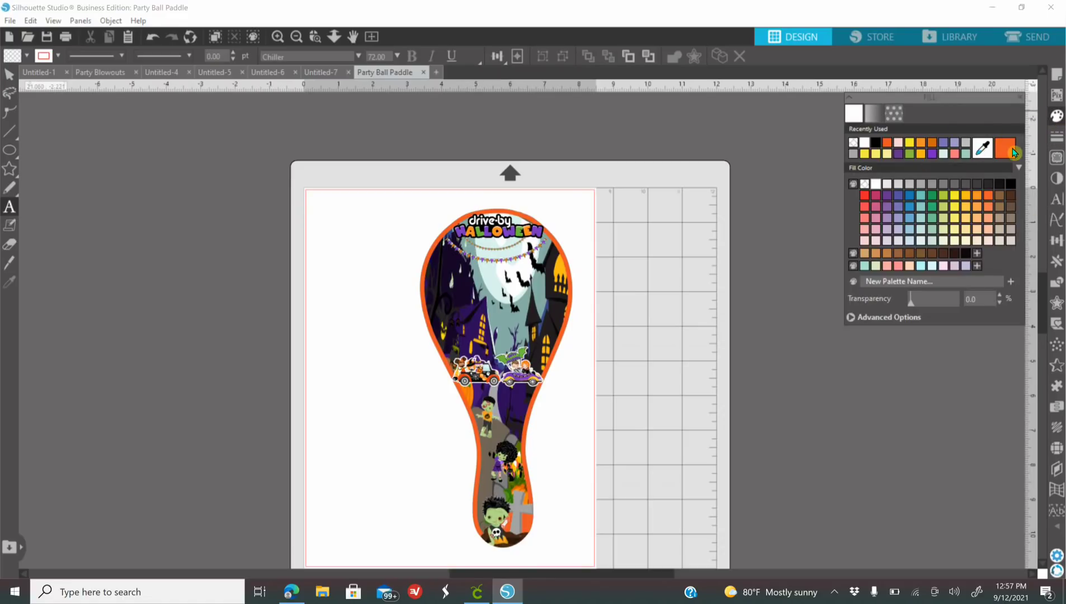
left_click(1009, 153)
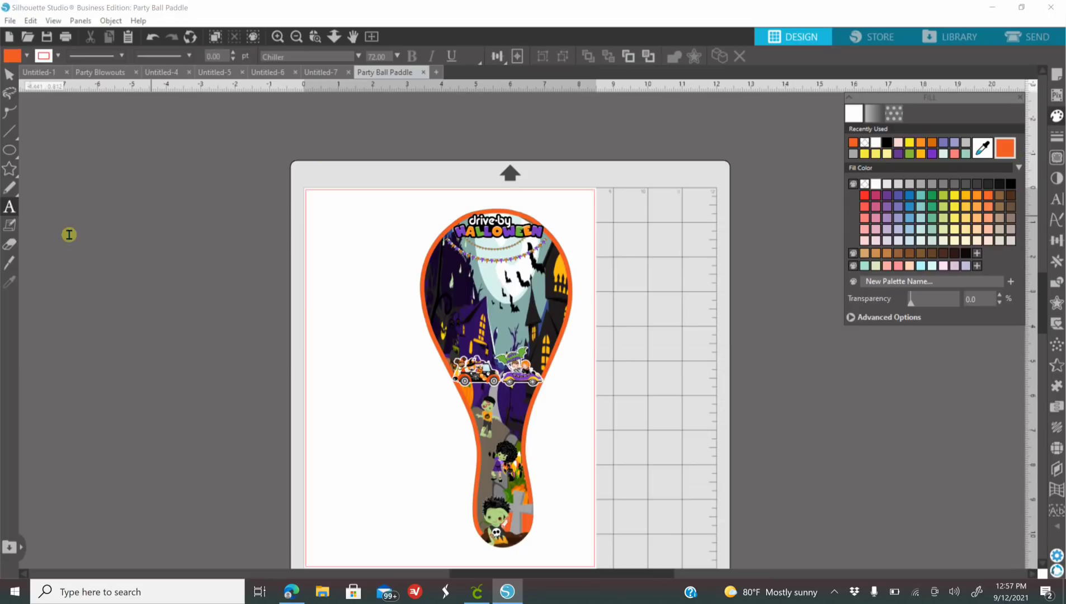
Step: Add the text "Beep, Honk and Wave!" in the empty area beside the mat
left_click(129, 234)
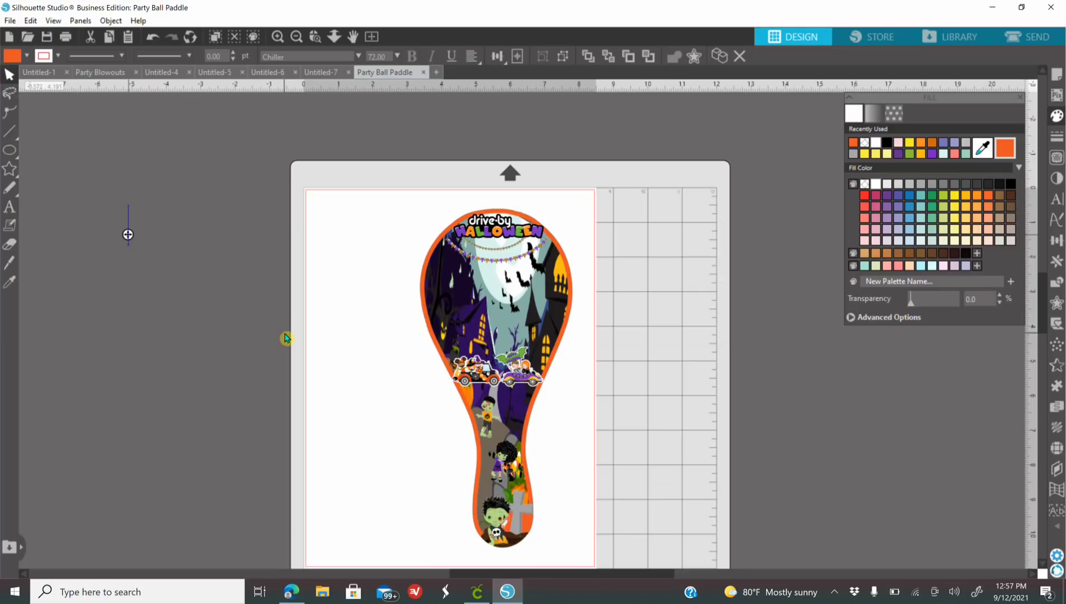
type("G")
type("eep")
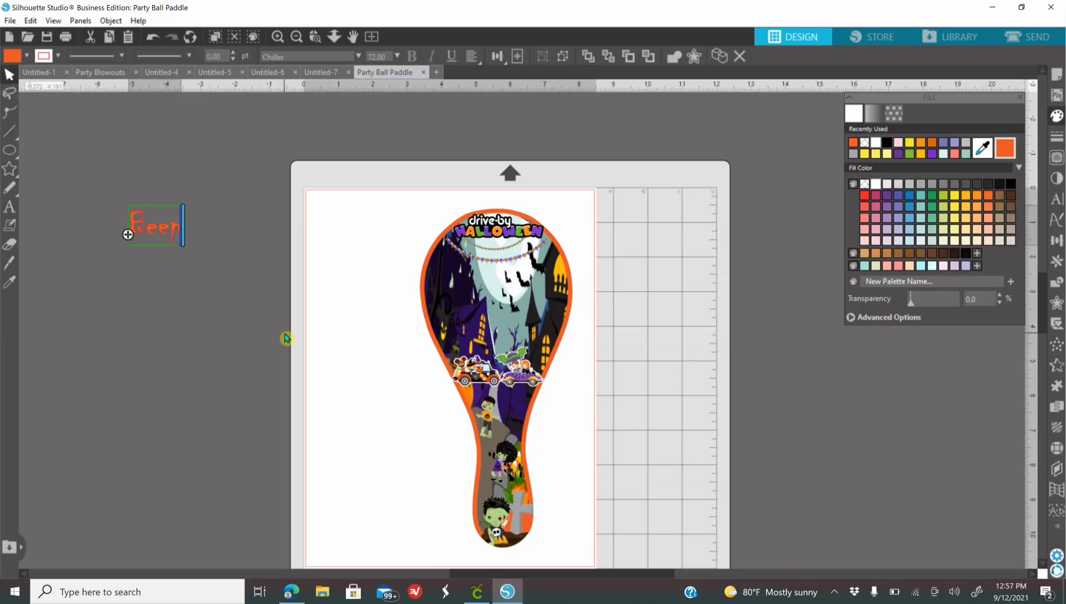
type(", Honk")
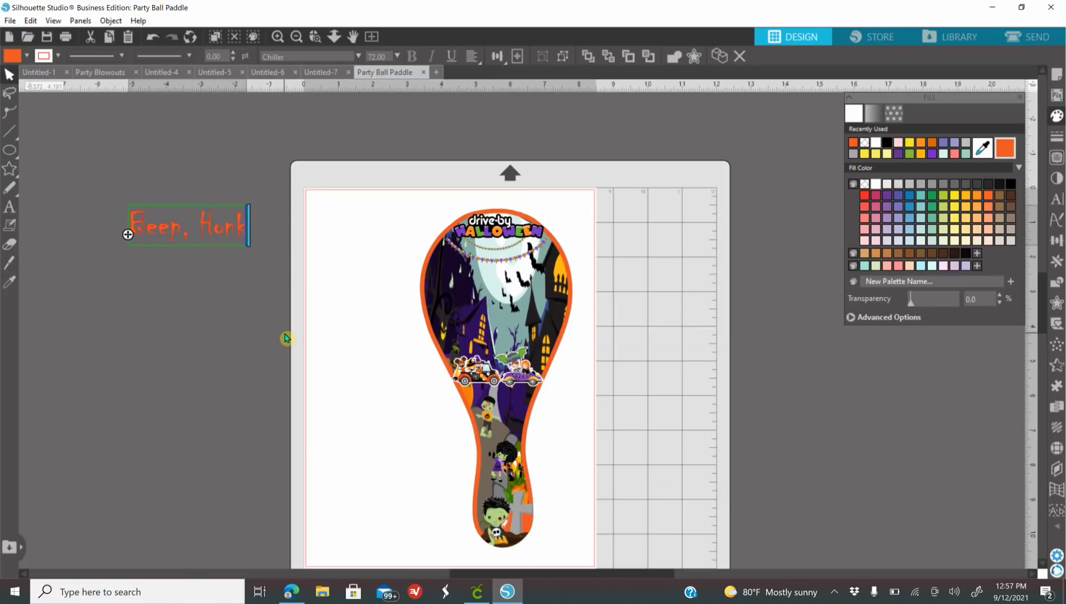
type(" and Wave!")
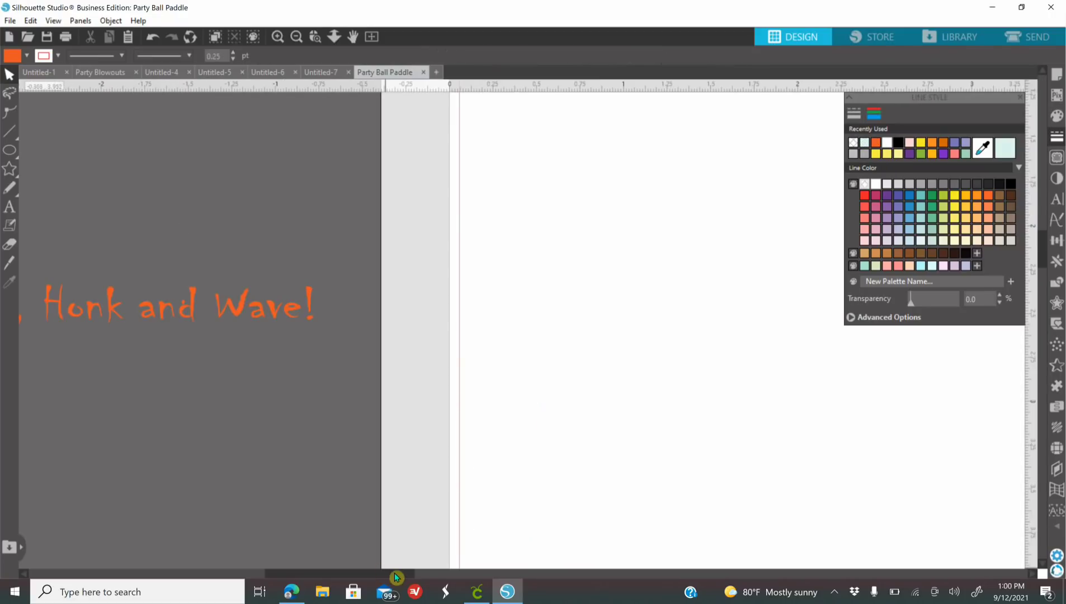
Step: Draw an ellipse about 2.49 in wide and 1.33 in high directly below the "Beep, Honk and Wave!" text
left_click_drag(380, 570, 336, 560)
scroll(305, 288, "down", 1)
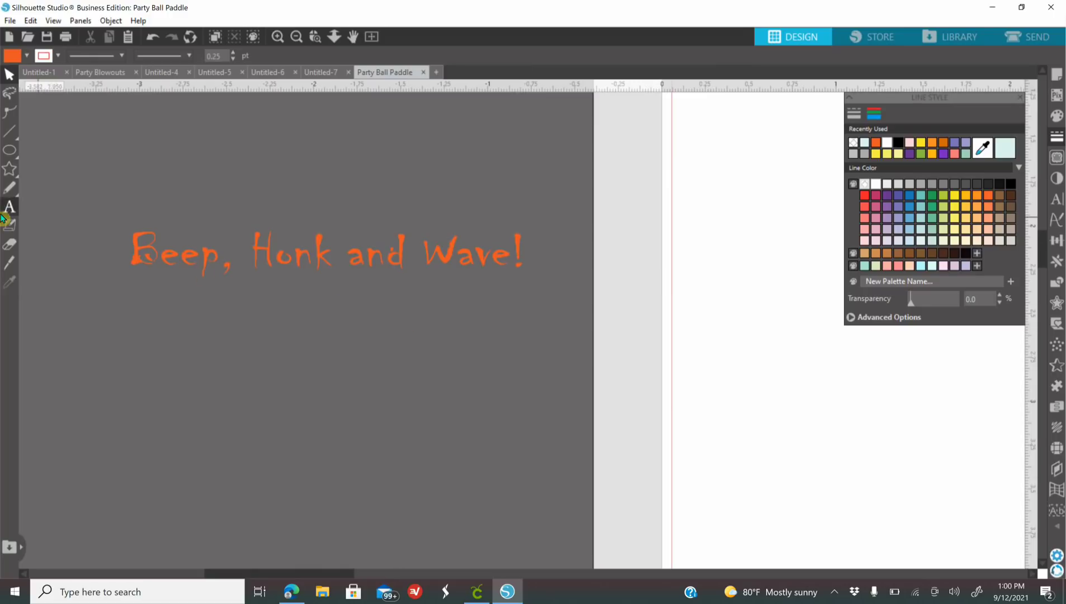
mouse_move(8, 152)
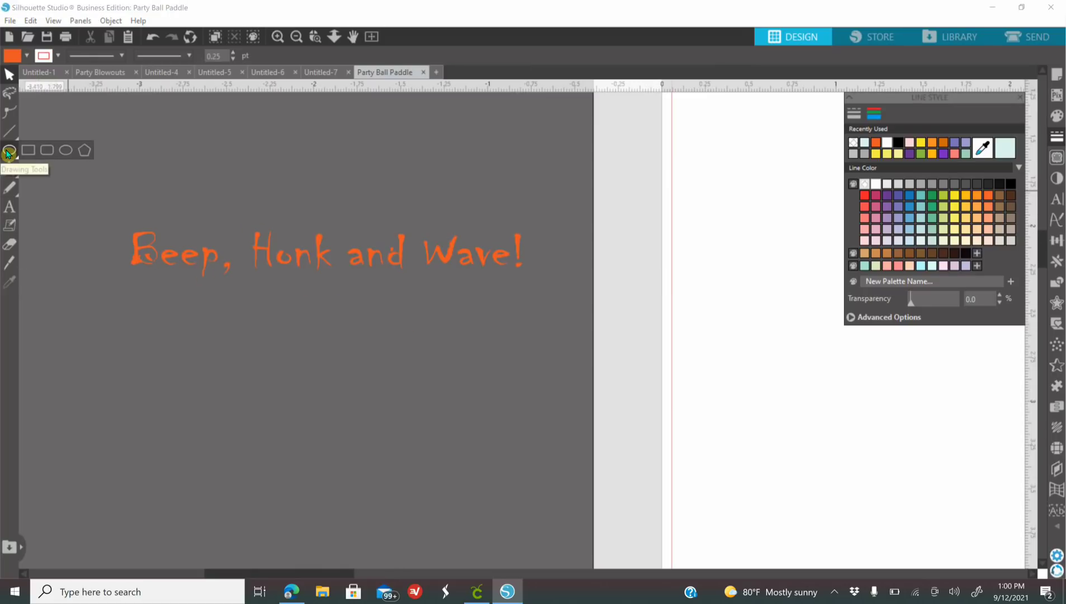
left_click(65, 150)
left_click_drag(134, 296, 566, 531)
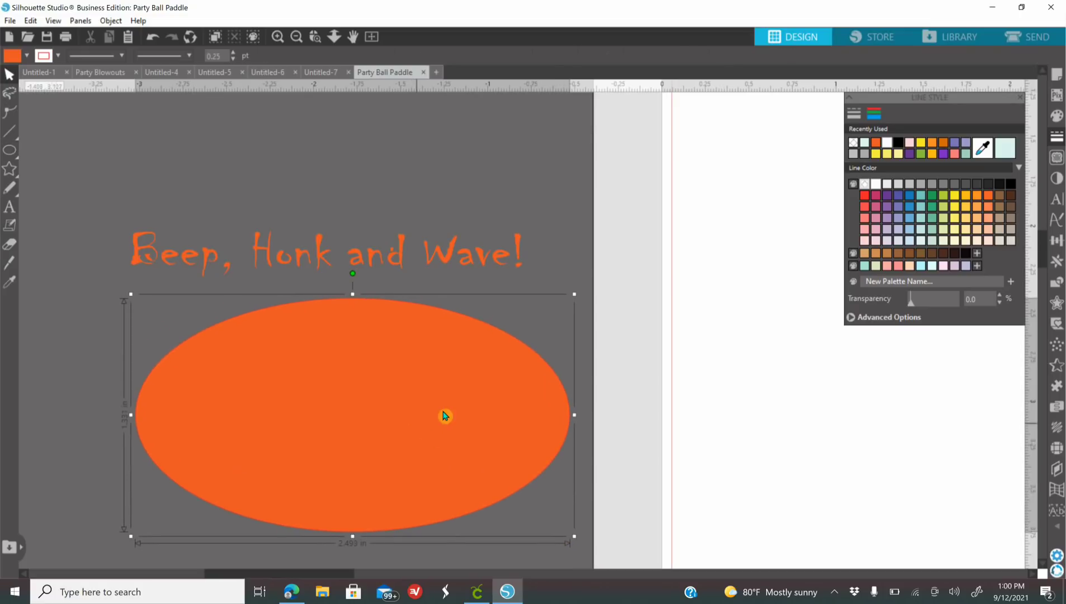
Step: Fill the ellipse with black and nudge it closer beneath the text
left_click_drag(408, 425, 417, 430)
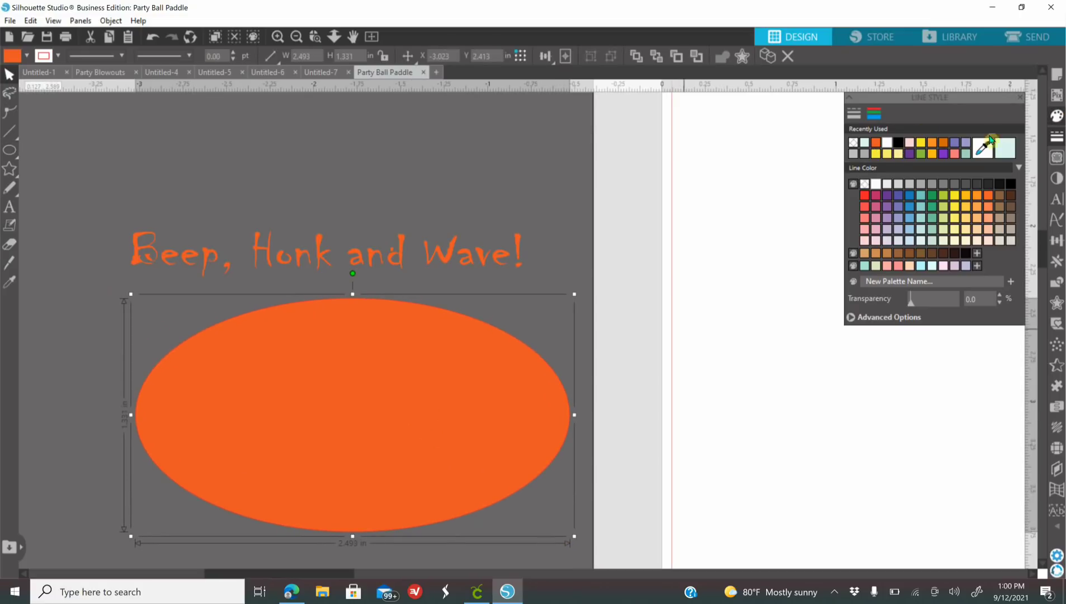
left_click(1056, 116)
left_click(898, 143)
left_click_drag(411, 423, 406, 417)
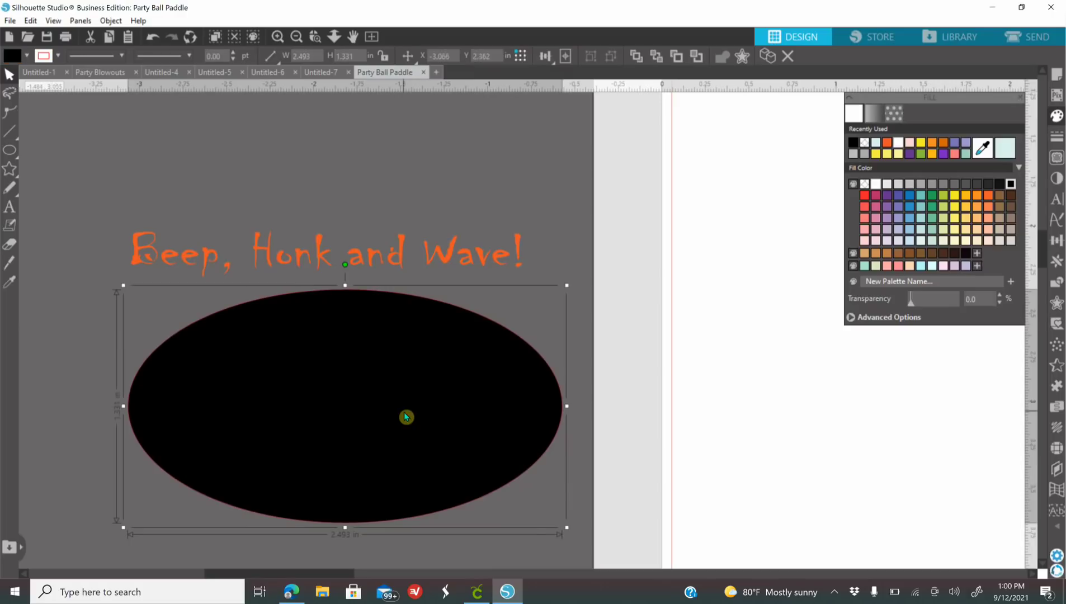
Step: Curve the "Beep, Honk and Wave!" text along the ellipse's lower inside edge and offset it slightly inward from the outline
left_click(130, 252)
double_click(133, 257)
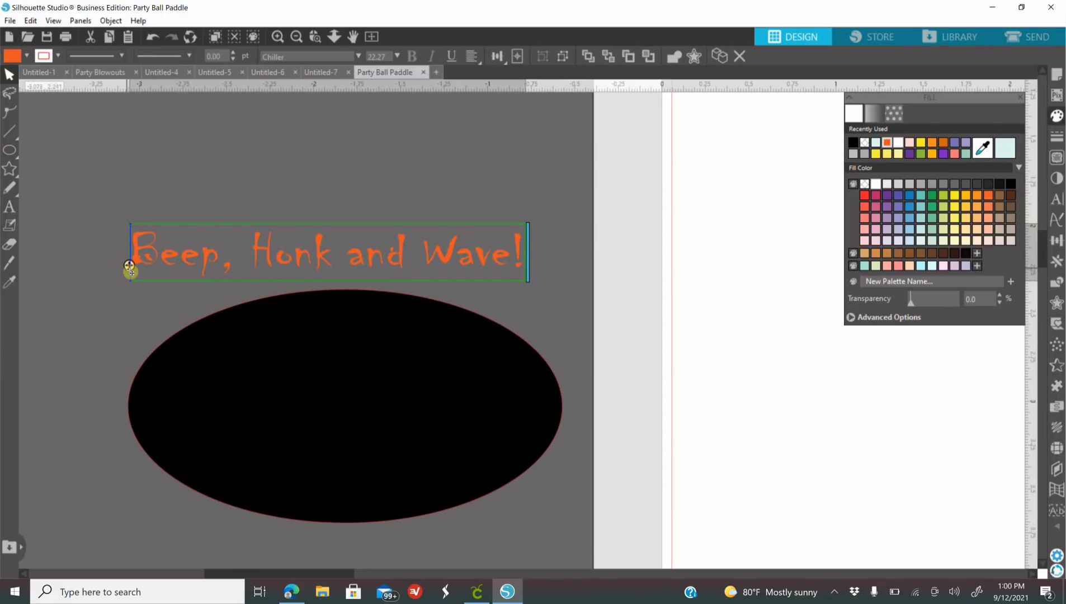
left_click_drag(130, 271, 186, 490)
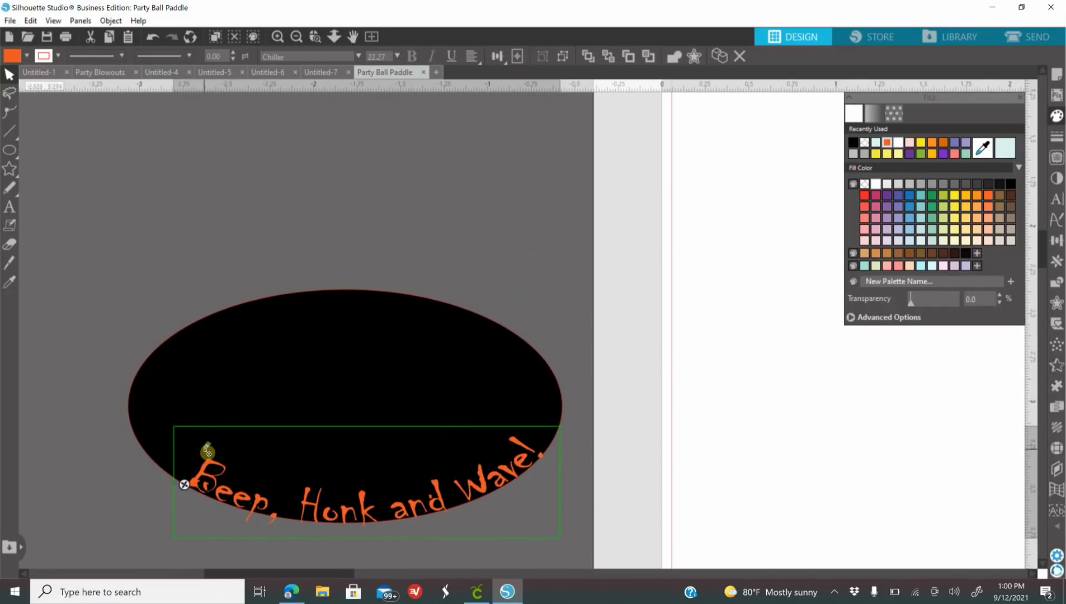
mouse_move(208, 451)
left_mouse_down()
mouse_move(174, 486)
mouse_move(241, 407)
mouse_move(174, 486)
mouse_move(215, 434)
left_mouse_up()
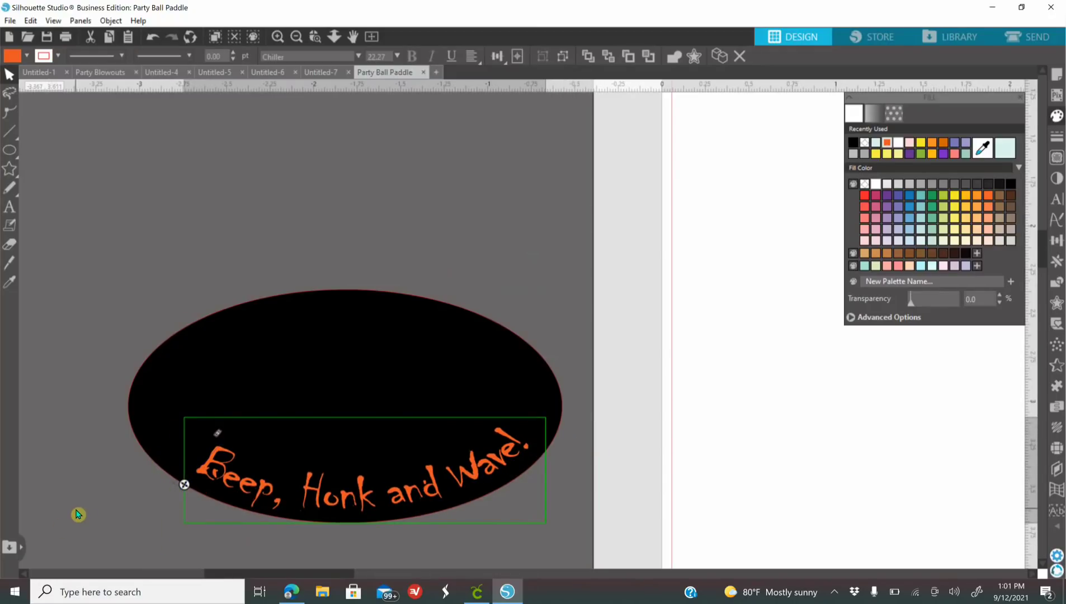
left_click(191, 246)
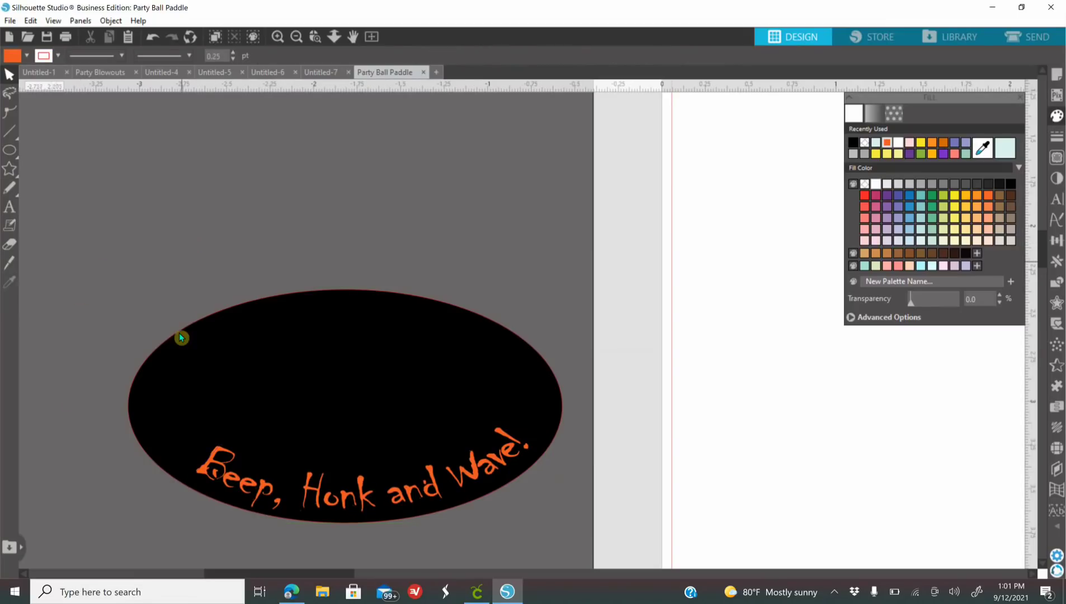
left_click(187, 410)
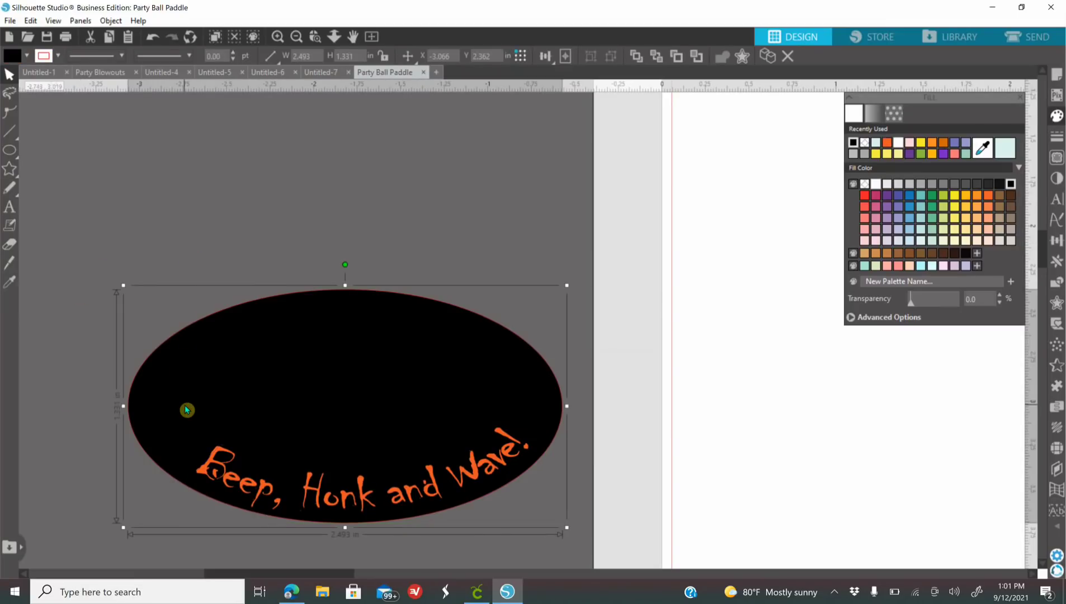
right_click(187, 410)
left_click(150, 514)
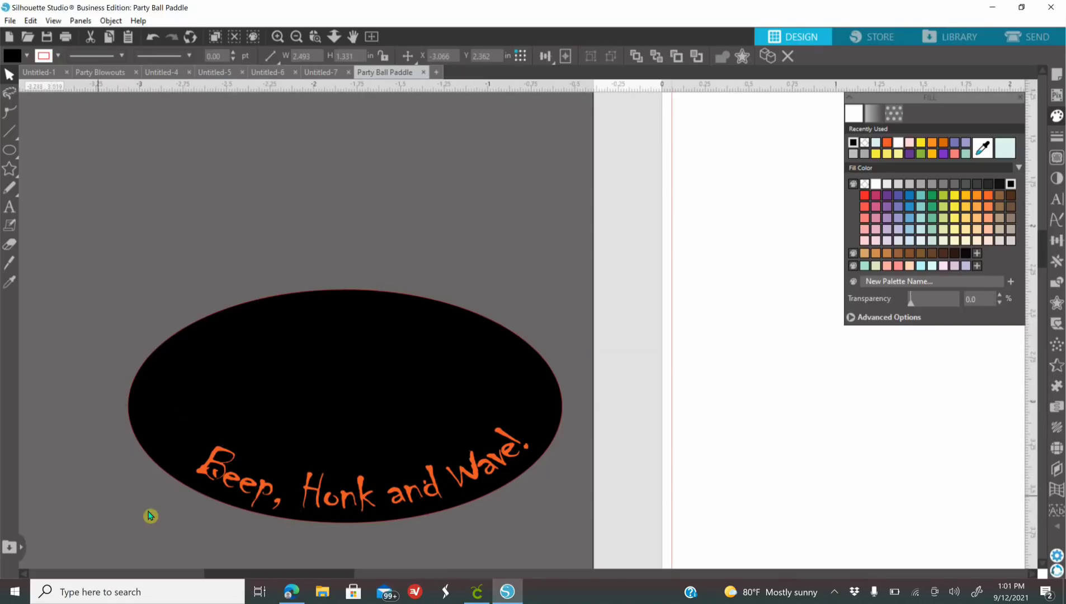
Step: Make the curved "Beep, Honk and Wave!" text a compound path to detach it from the black ellipse, and delete the ellipse
left_click(202, 477)
right_click(202, 477)
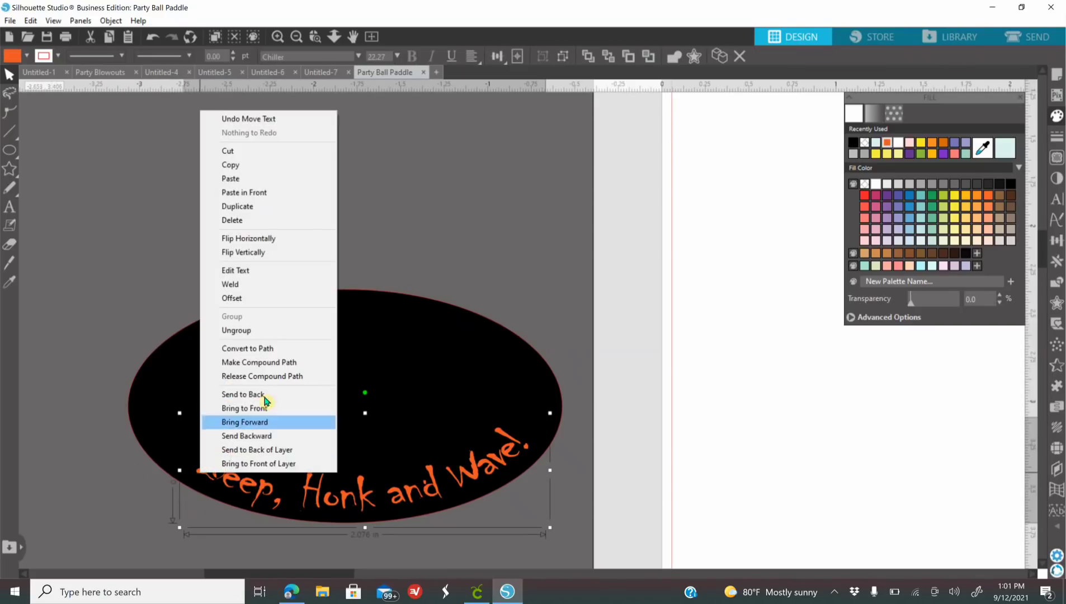
left_click(277, 362)
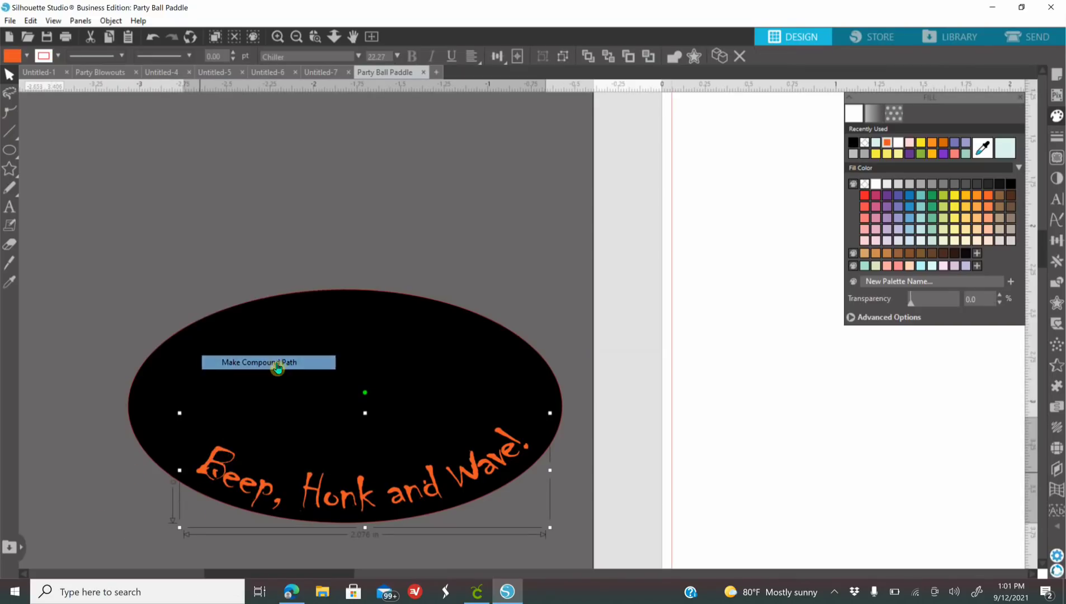
left_click_drag(231, 352, 29, 241)
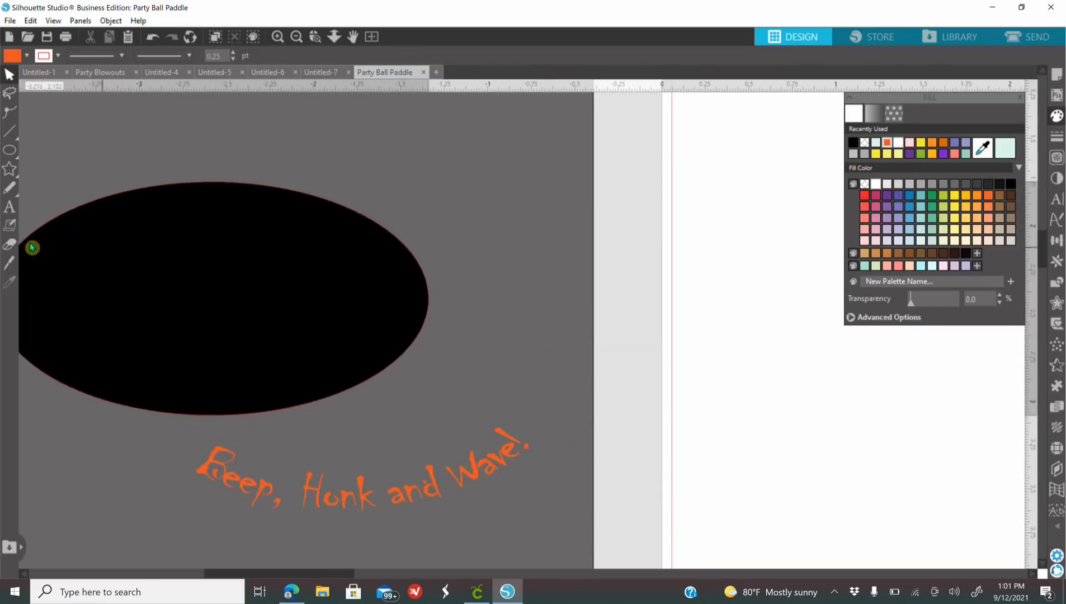
key("Delete")
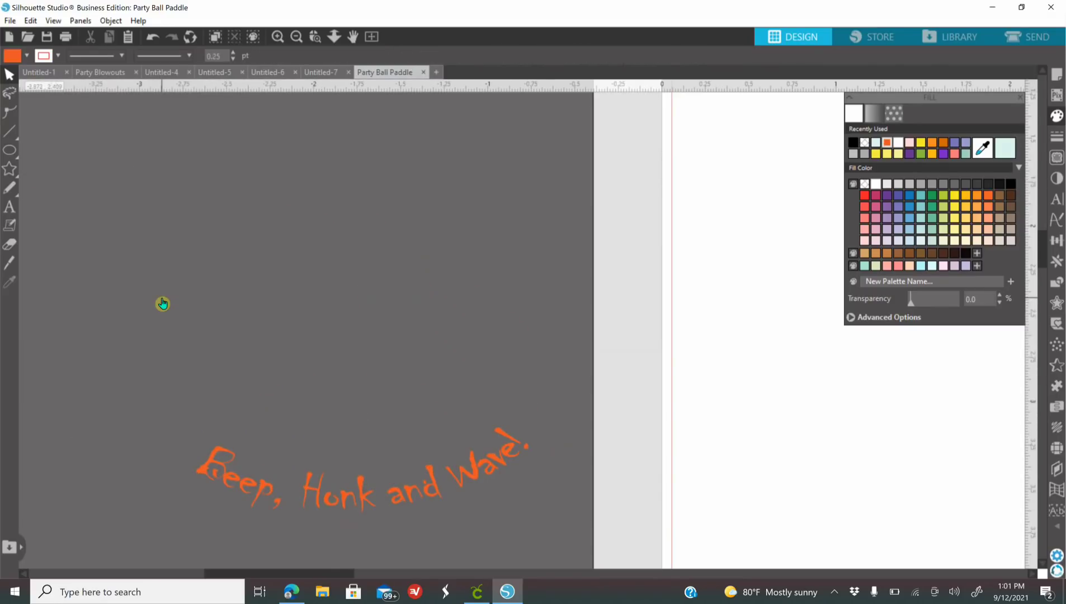
Step: Move the curved text slightly up and create a rounded outward offset of about 0.02 in around it
left_click_drag(208, 460, 194, 387)
left_click(1057, 302)
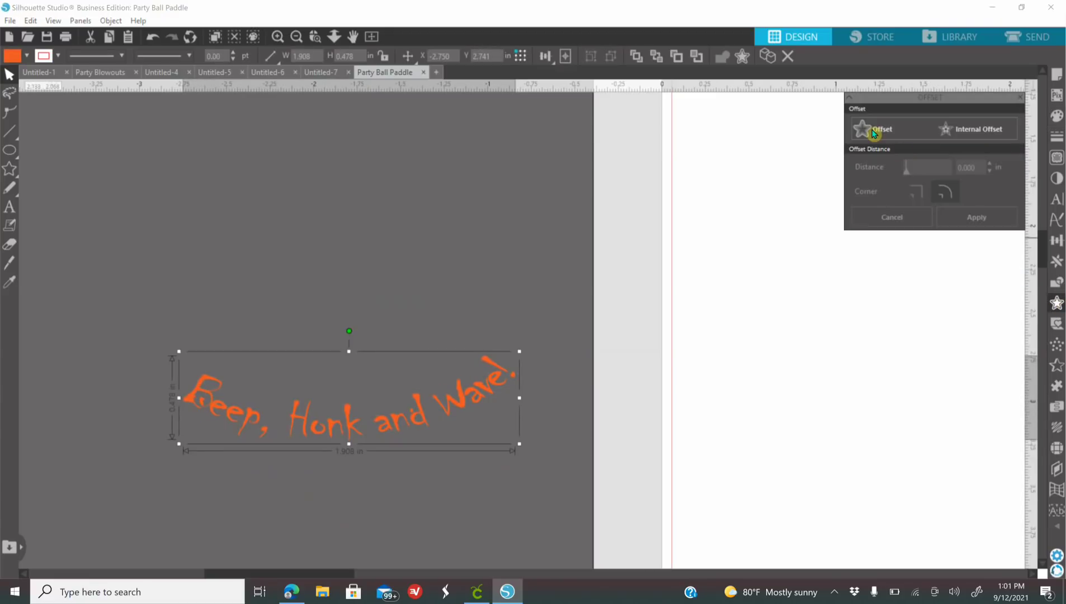
left_click(876, 136)
left_click(911, 167)
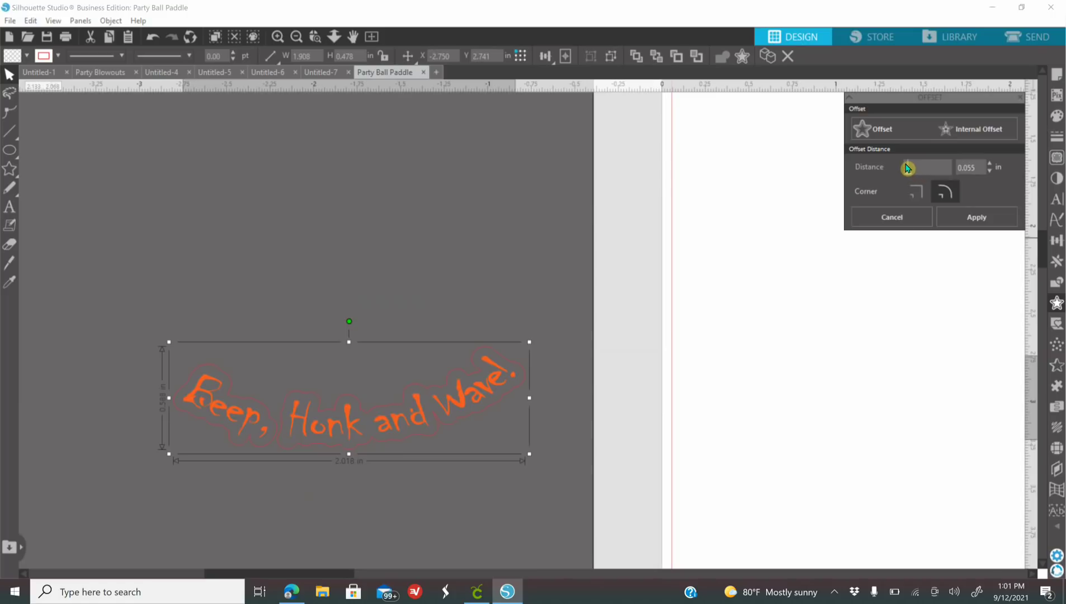
left_click(906, 165)
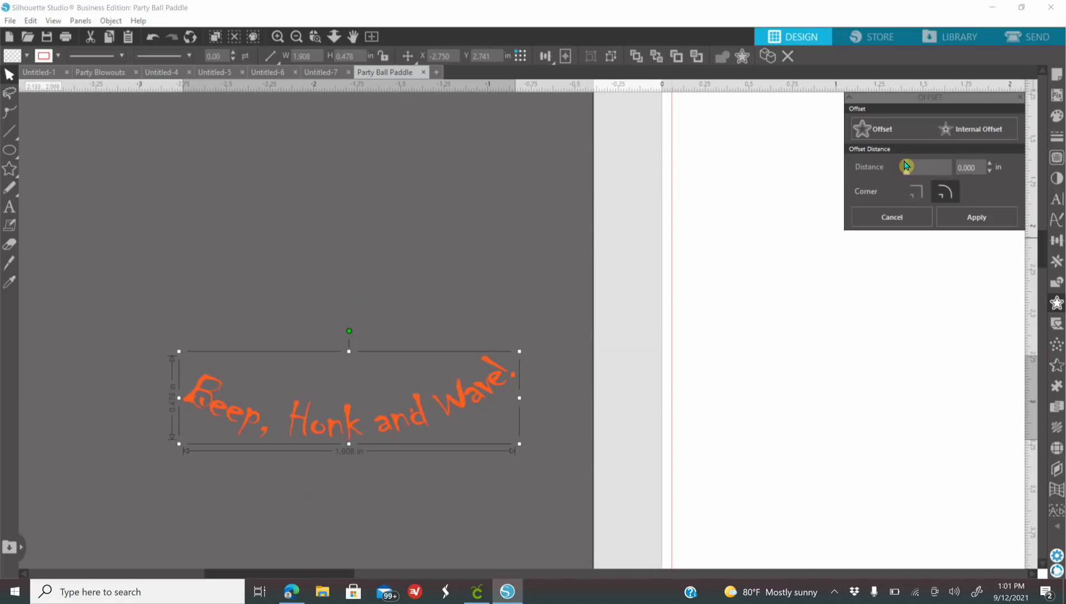
left_click(990, 166)
left_click(991, 165)
left_click(991, 166)
left_click(991, 165)
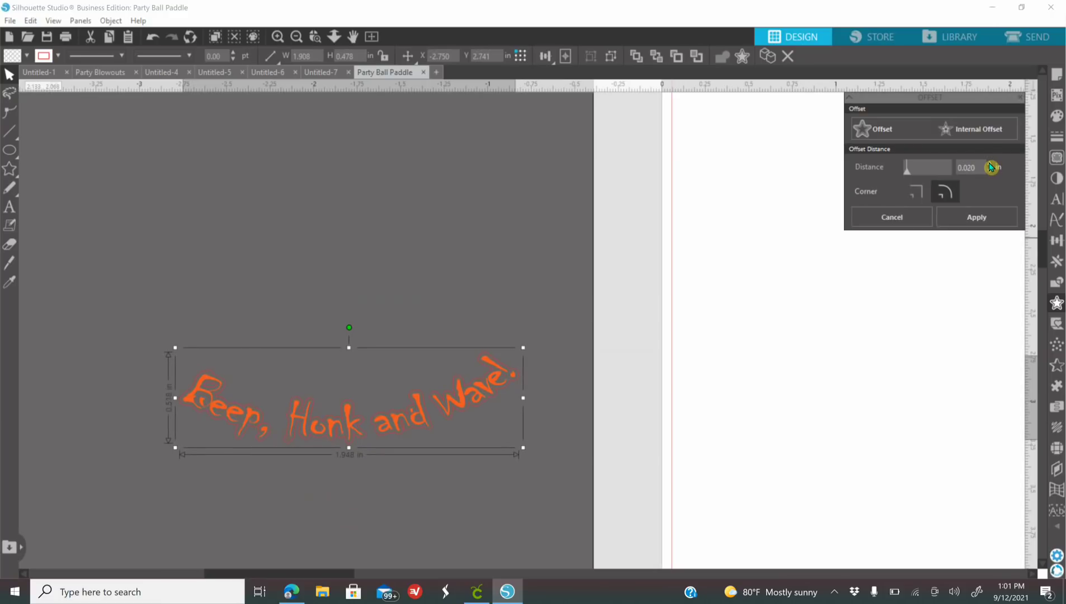
Step: Fill the text's offset shapes with pale mint and set their line color to transparent
left_click(1057, 117)
left_click(1005, 147)
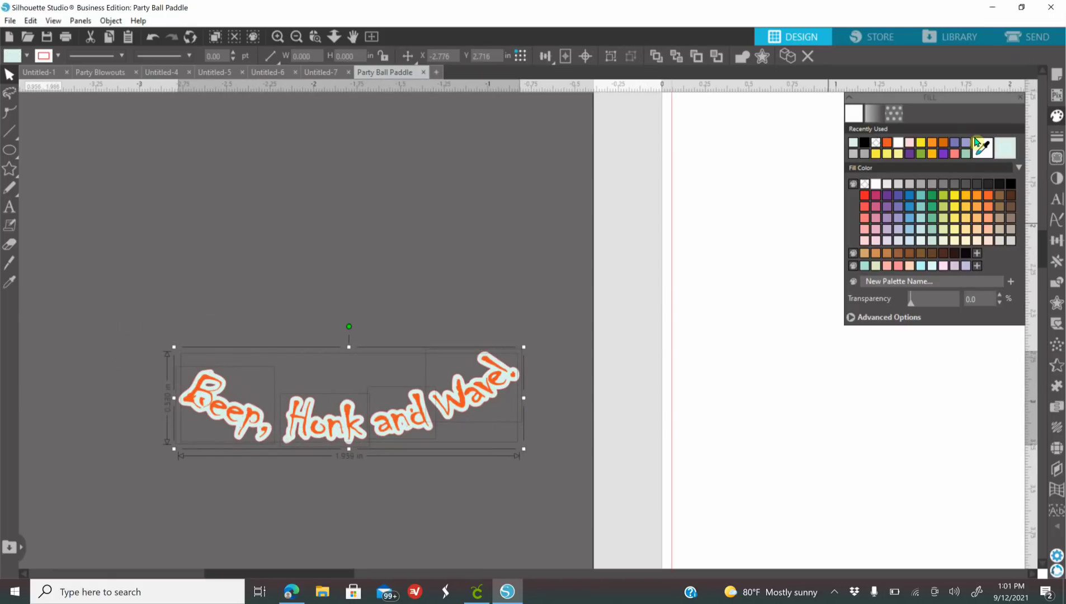
left_click(1058, 136)
left_click(875, 115)
left_click(880, 143)
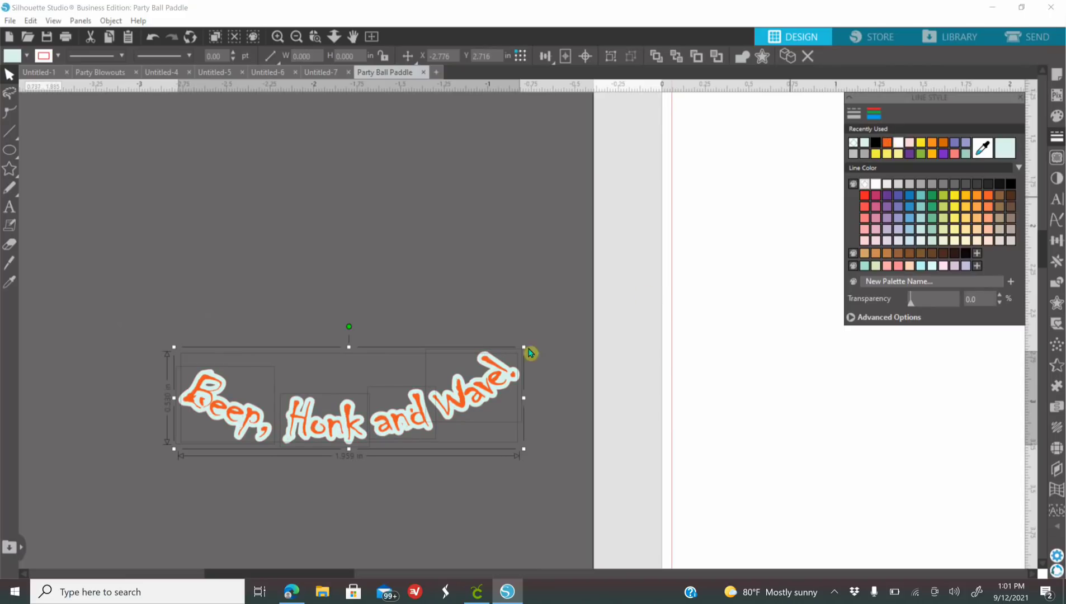
Step: Group the curved text with its mint offset and move it onto the paddle, between the two skull banners over the moon
right_click(480, 389)
left_click(516, 241)
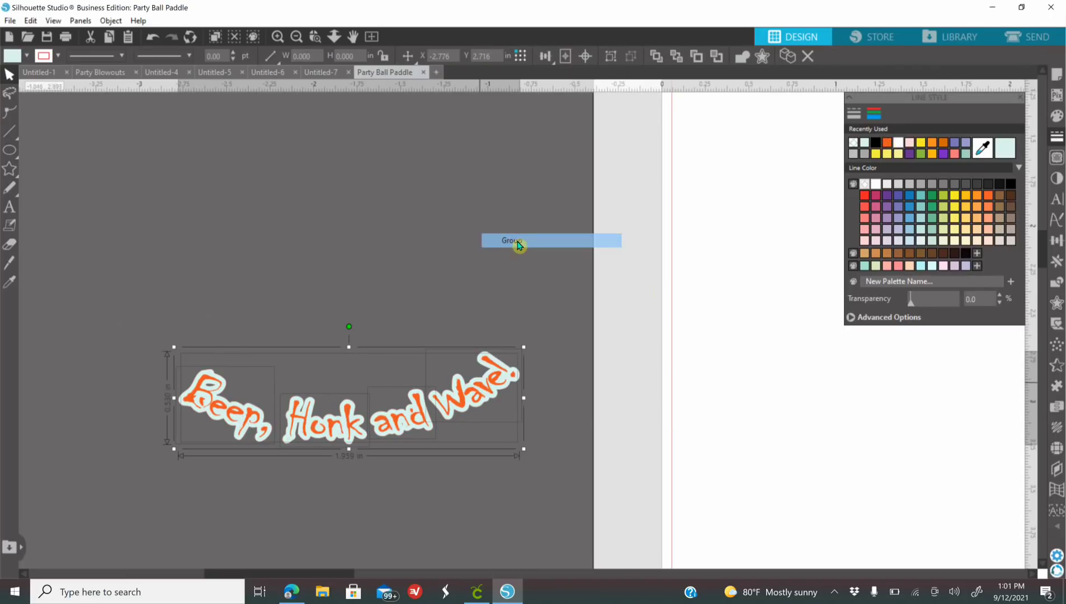
left_click_drag(433, 409, 745, 402)
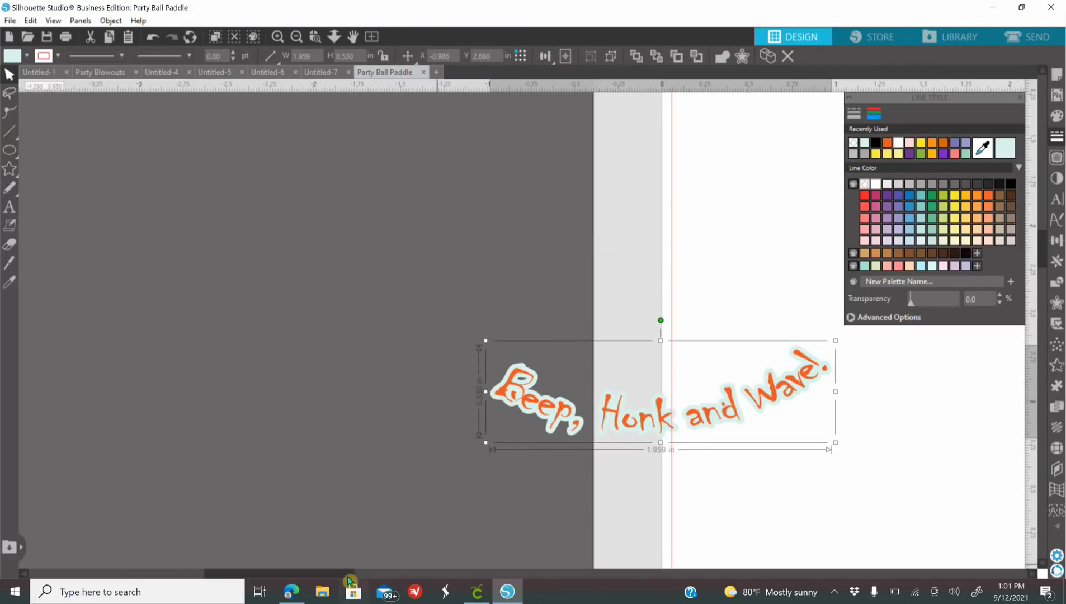
left_click_drag(344, 575, 584, 545)
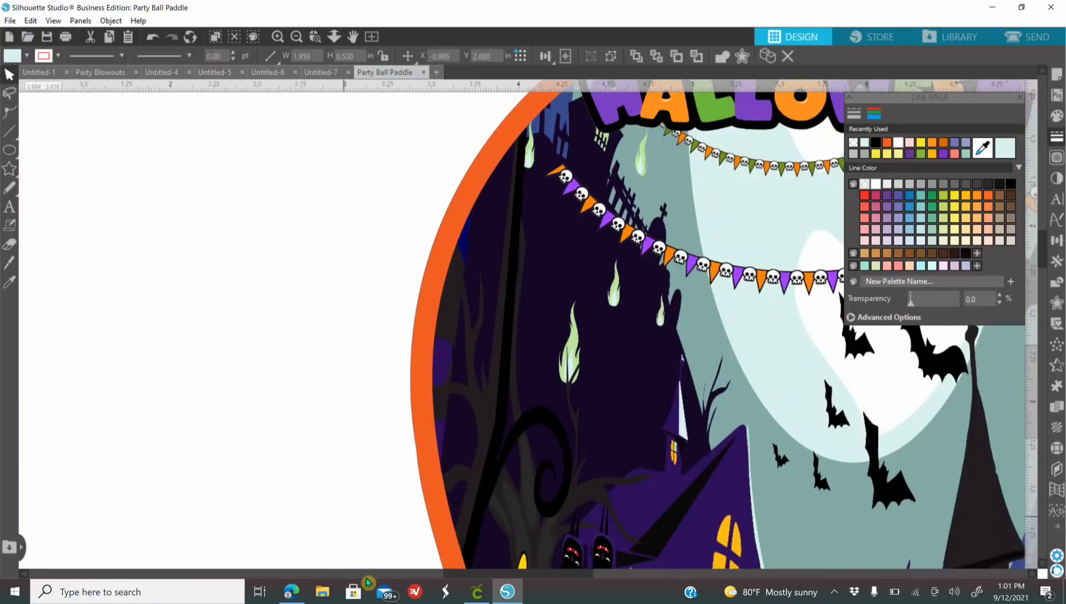
left_click_drag(455, 578, 374, 578)
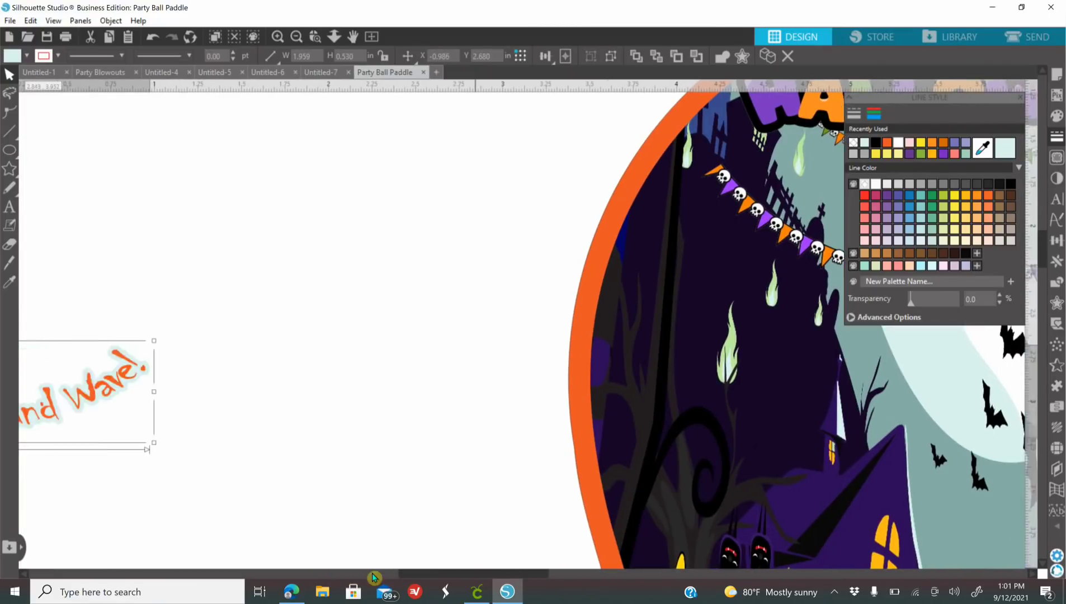
left_click_drag(220, 412, 783, 399)
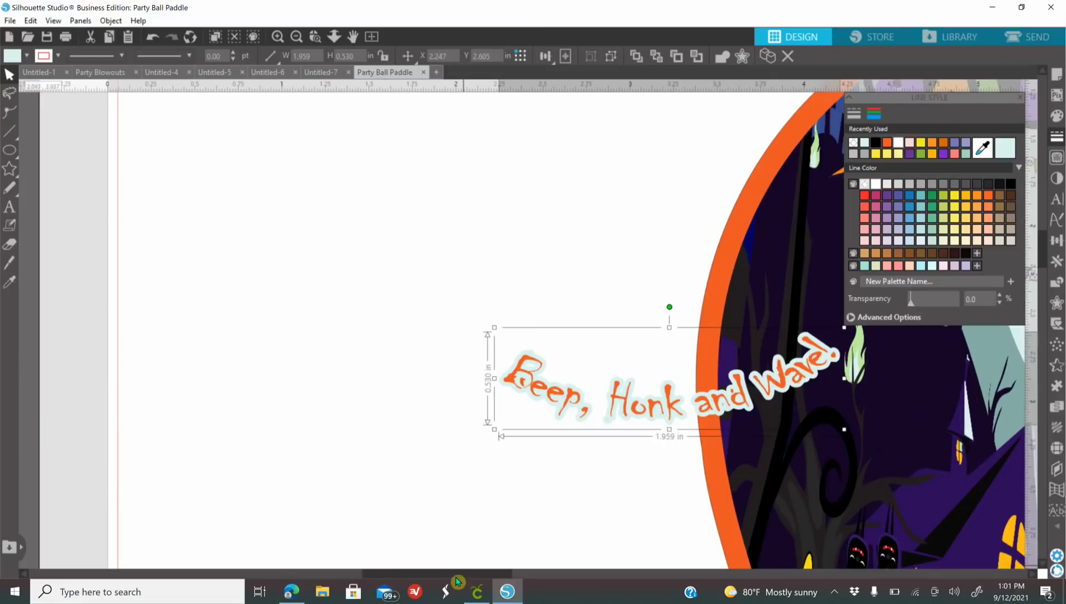
left_click_drag(455, 576, 562, 576)
left_click_drag(347, 408, 781, 219)
left_click_drag(488, 576, 563, 576)
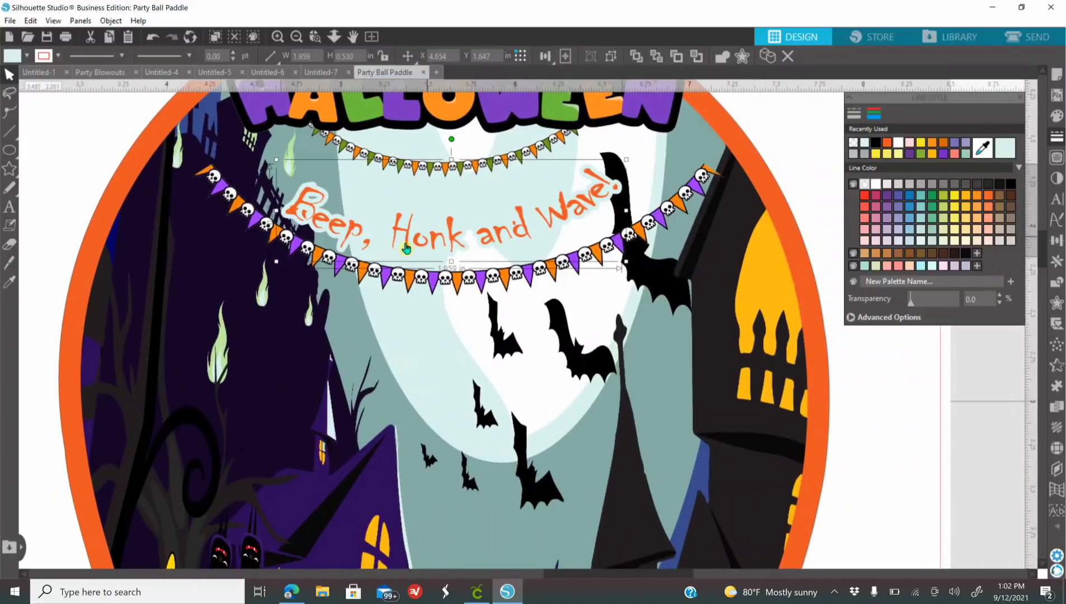
Step: Reposition and resize the "Beep, Honk and Wave!" text and the skull garland so they fit together under the Halloween title
left_click_drag(411, 245, 460, 233)
left_click(297, 37)
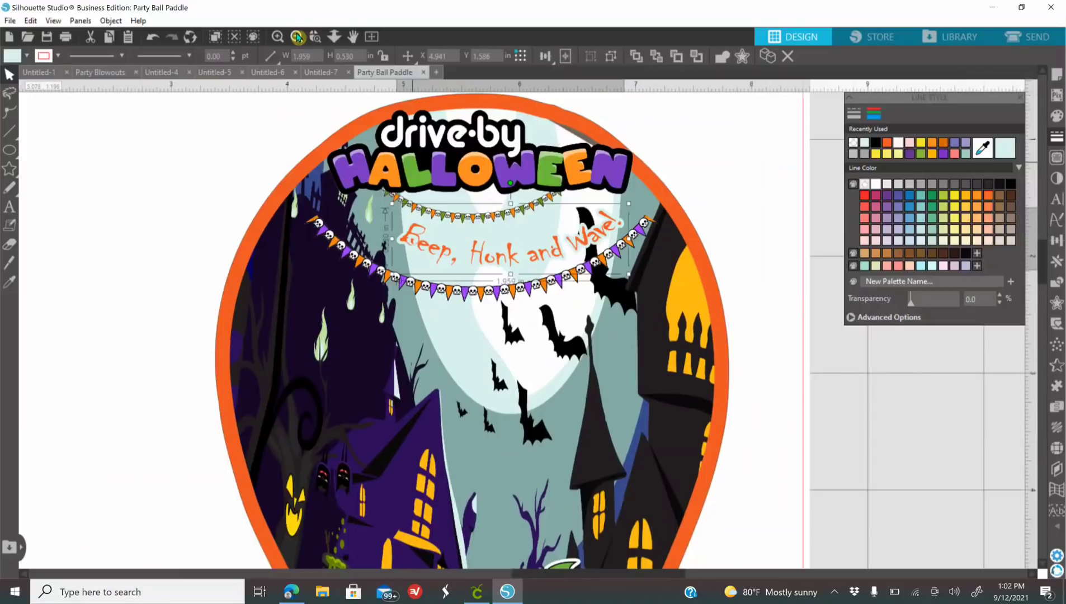
scroll(260, 392, "up", 2)
left_click_drag(473, 314, 477, 297)
left_click_drag(306, 217, 287, 207)
left_click_drag(501, 279, 478, 272)
left_click_drag(370, 250, 356, 250)
left_click_drag(606, 214, 622, 211)
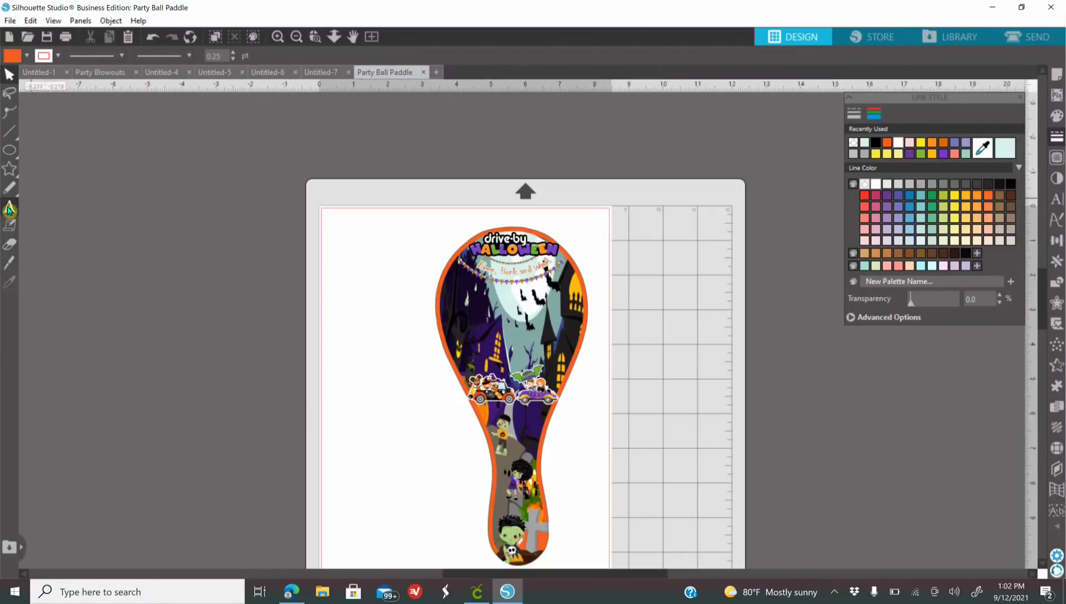
Step: Add white Comic Sans MS text reading "it's a Spooktakular" beside the mat
left_click(9, 208)
left_click(1056, 116)
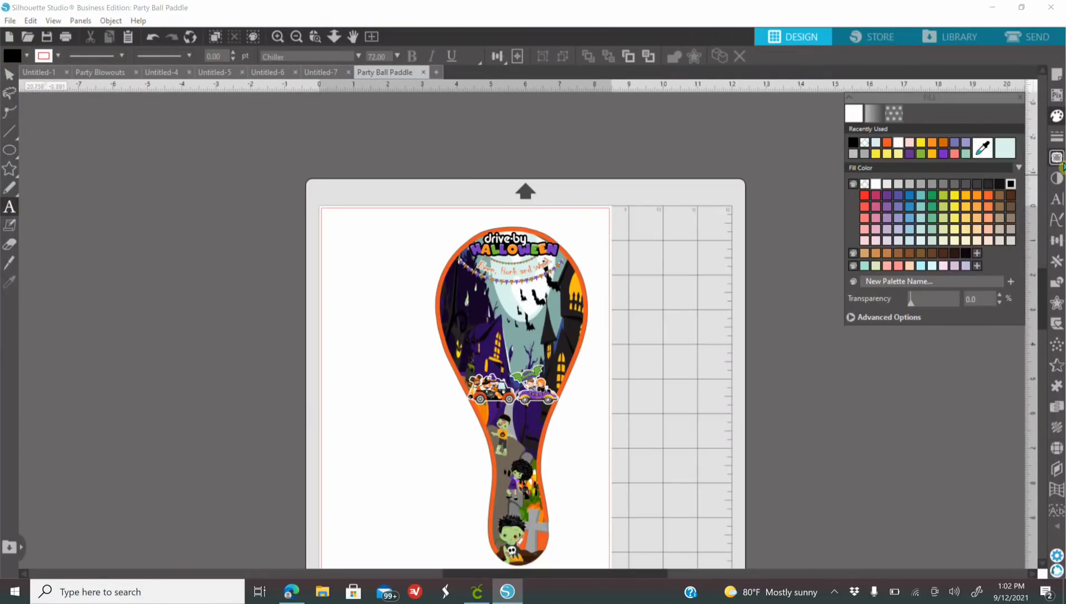
left_click(888, 187)
left_click(1057, 199)
scroll(892, 296, "down", 1)
left_click(887, 248)
type("it's a")
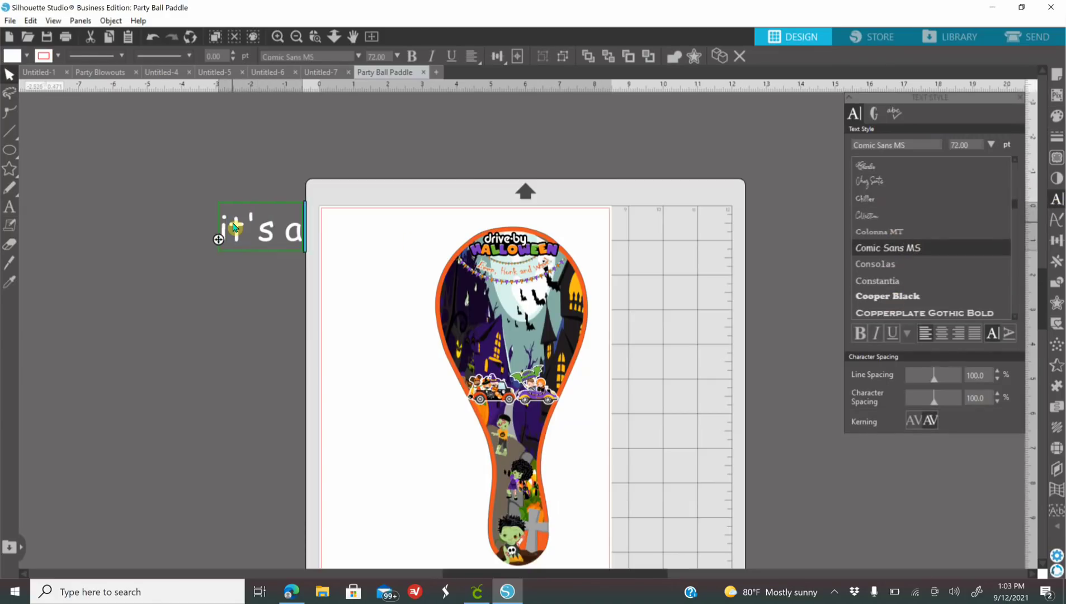
type(" Spooktacular")
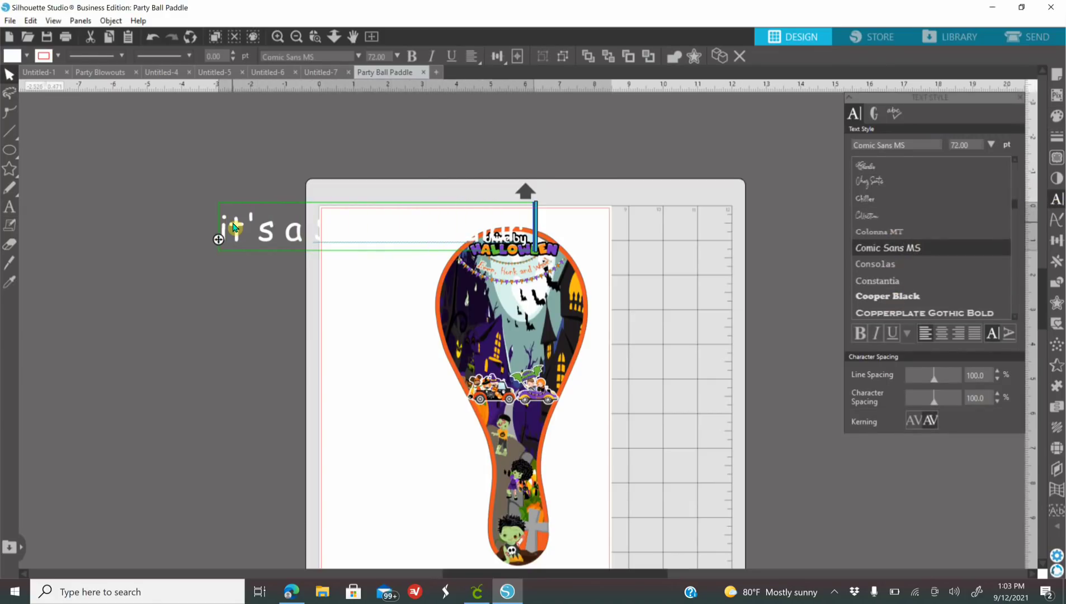
Step: Move the "it's a Spooktakular" text completely off the mat into the empty workspace beside it
left_click(228, 284)
left_click_drag(236, 233, 65, 313)
left_click(112, 375)
left_click_drag(481, 574, 401, 574)
left_click_drag(414, 320, 323, 294)
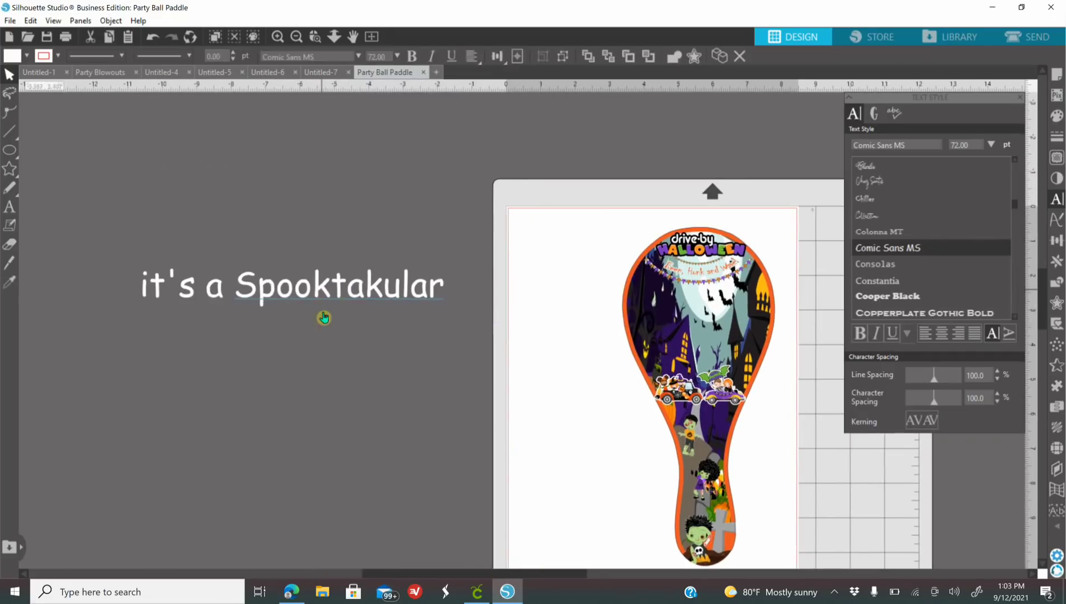
Step: Create a rounded 0.040 in offset around the "it's a Spooktakular" text
left_click(1056, 305)
left_click(371, 288)
left_click_drag(911, 167, 908, 168)
left_click(990, 171)
left_click(990, 172)
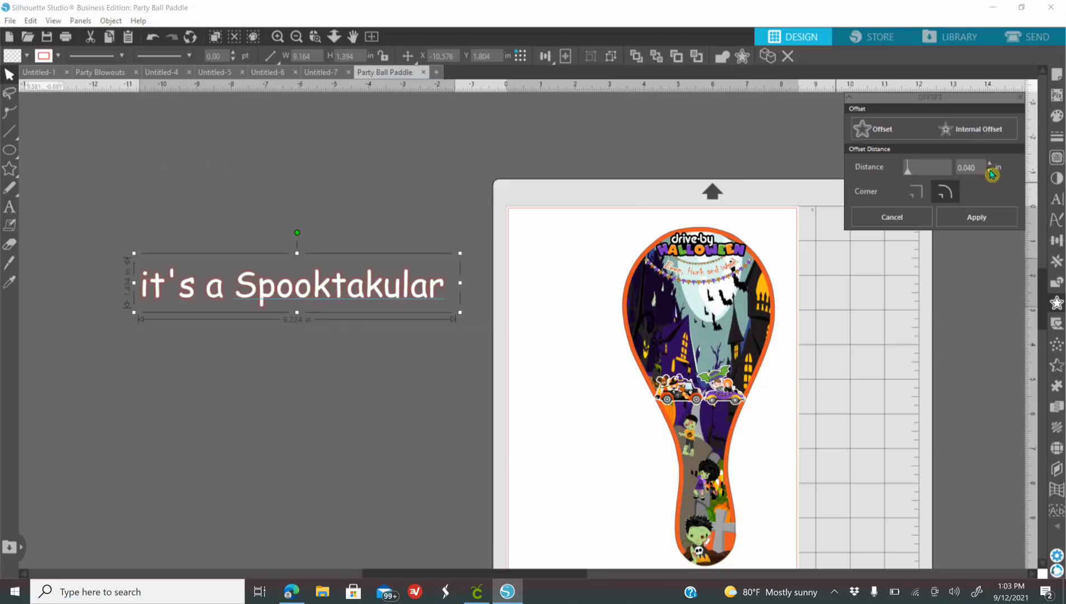
Step: Set the fill and line colour of the "it's a Spooktakular" offset to black
left_click(1056, 116)
left_click(1059, 137)
left_click(876, 114)
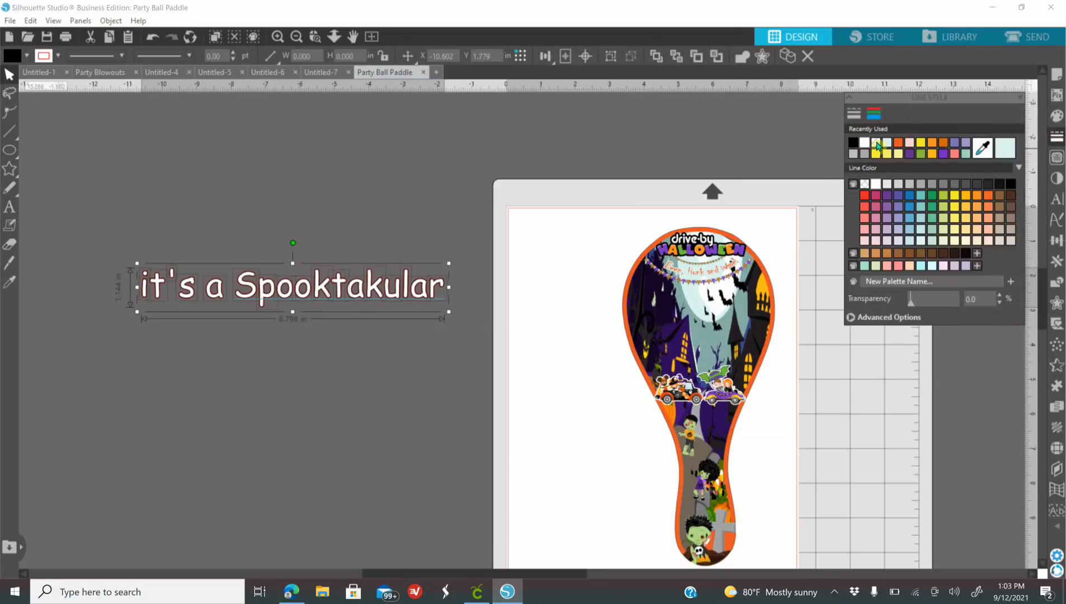
left_click(877, 144)
left_click(492, 335)
Step: Place a plain copy of the text below, and group the white lettering with its black offset
left_click_drag(266, 302, 231, 457)
left_click_drag(107, 232, 464, 313)
right_click(426, 291)
left_click(477, 426)
Step: Move the outlined "it's a Spooktakular" text onto the paddle and scale it to fit the width beneath the garlands
left_click_drag(314, 290, 684, 306)
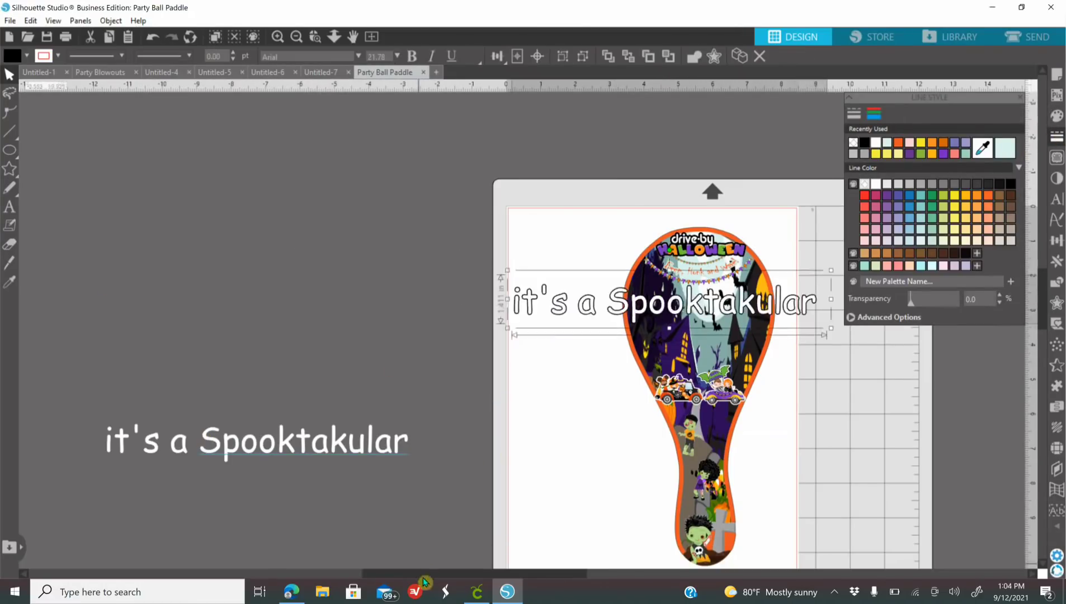
left_click_drag(424, 574, 497, 573)
left_click_drag(659, 329, 494, 303)
left_click_drag(394, 296, 515, 299)
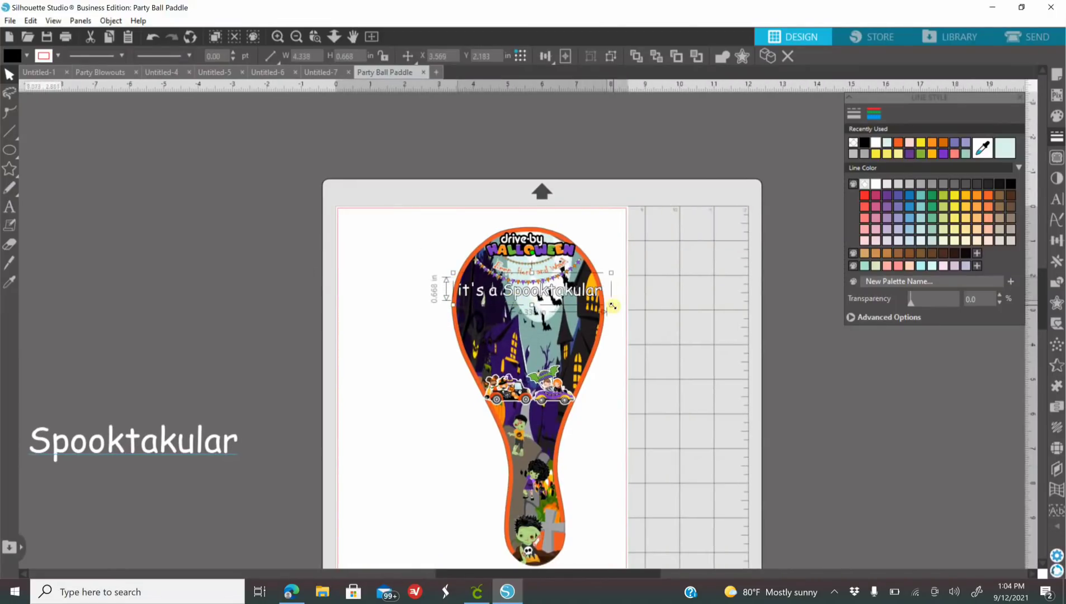
left_click_drag(614, 307, 606, 305)
Step: Change the plain text copy to "Drive by Halloween Birthday" and widen its text box so it fits on one line
left_click_drag(161, 443, 269, 362)
double_click(268, 362)
left_click_drag(341, 366, 44, 383)
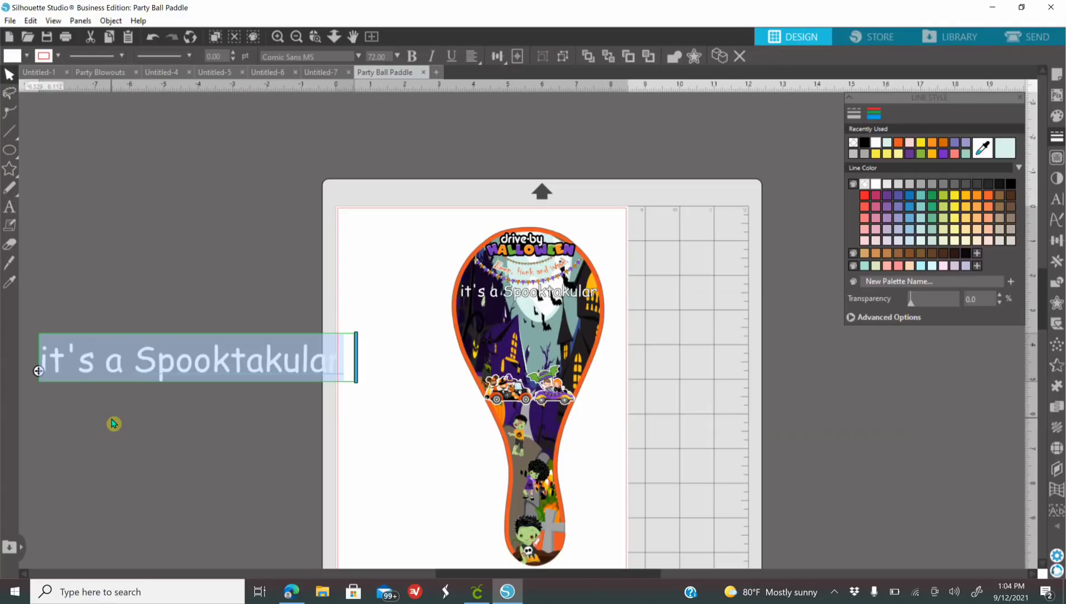
type("Dr")
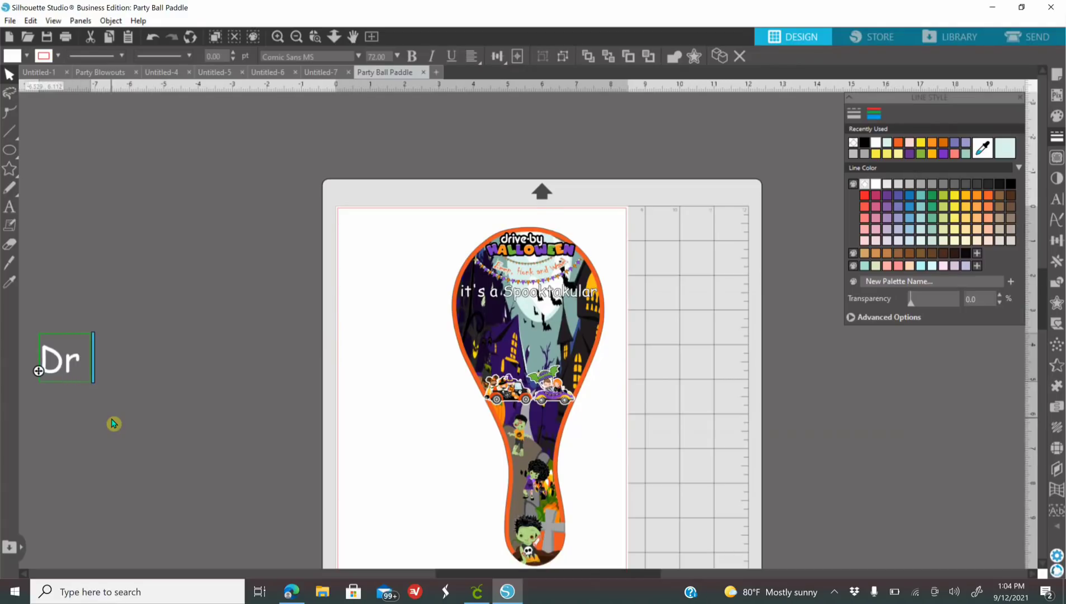
type("ive by")
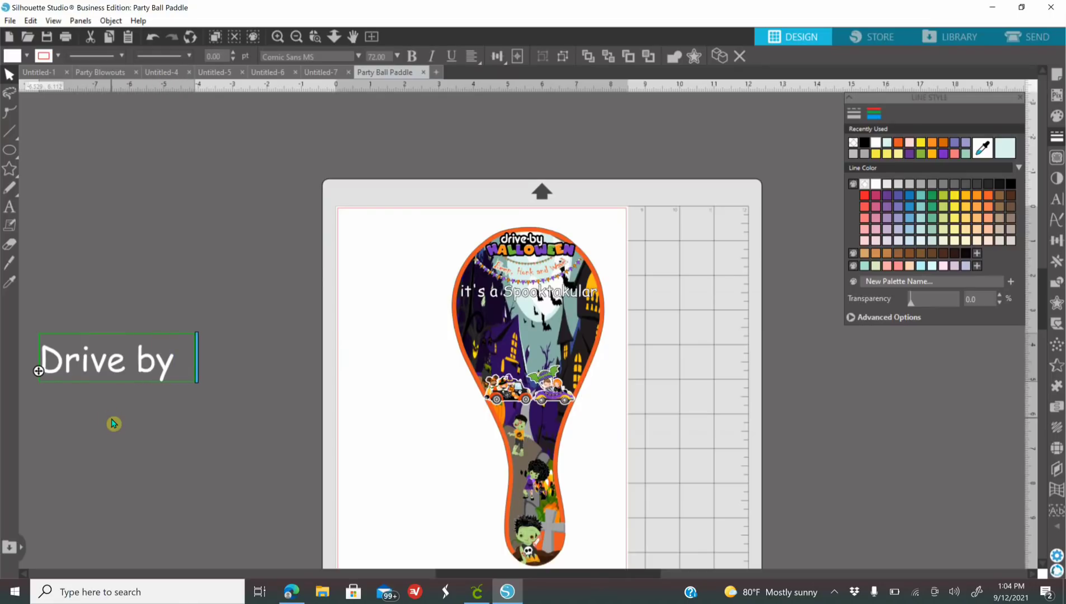
key("BackSpace")
type("Hal")
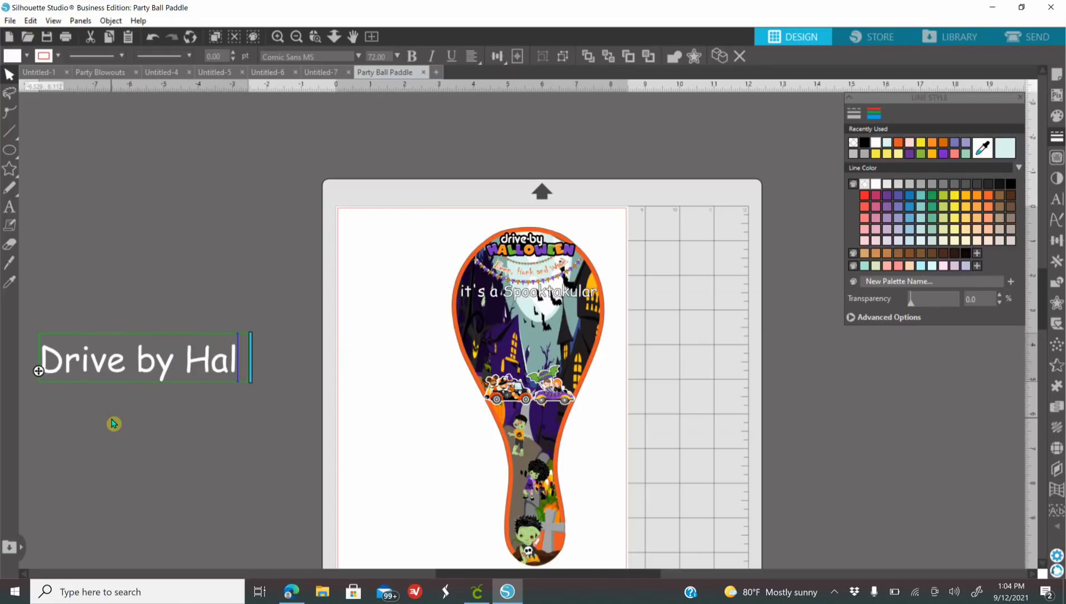
type("lowee")
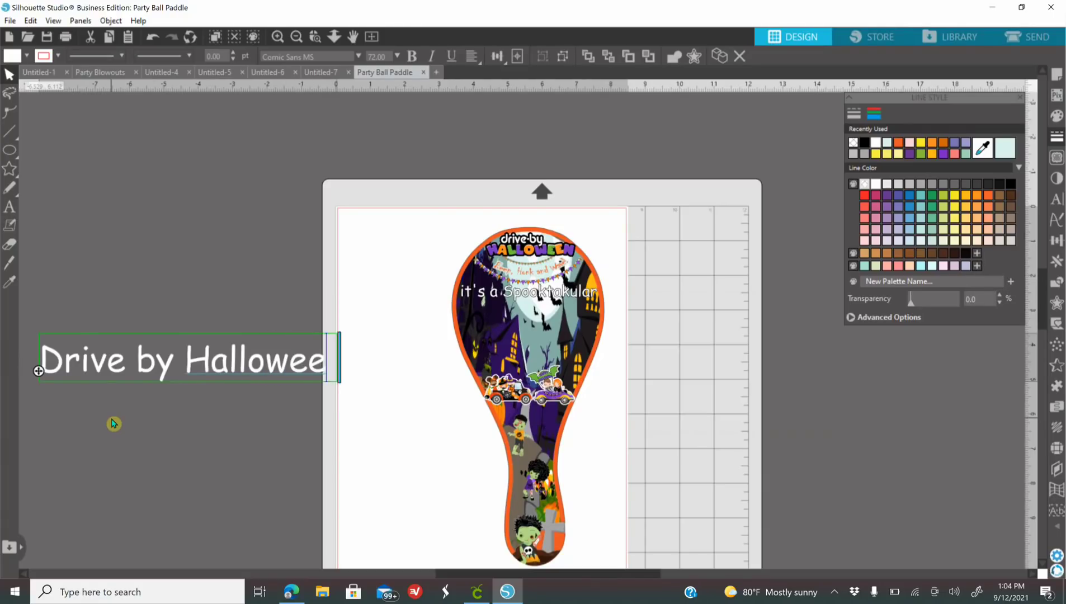
type("r")
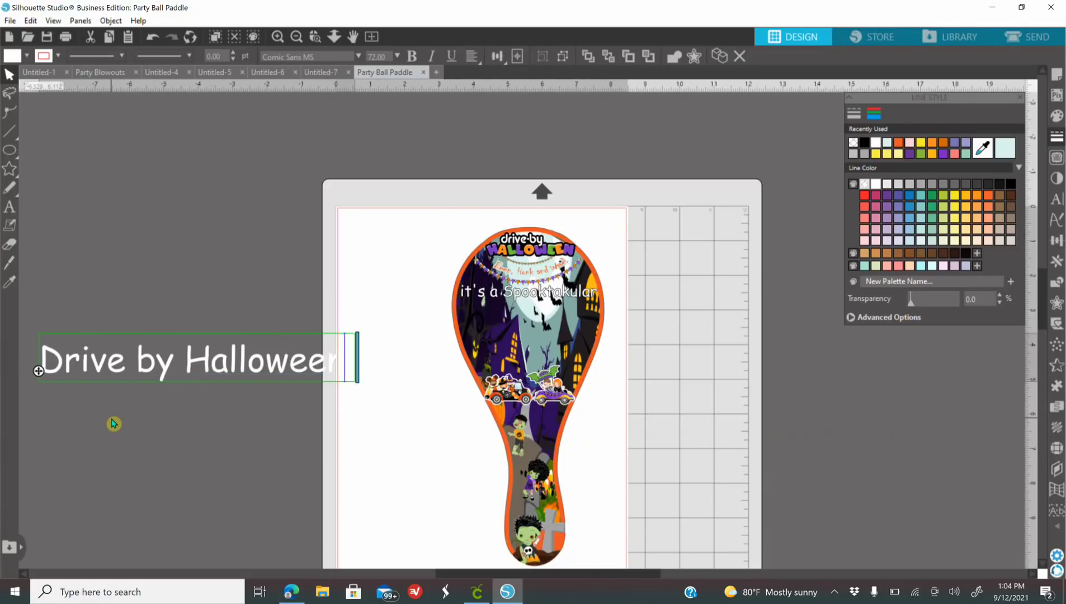
key("Return")
type("B")
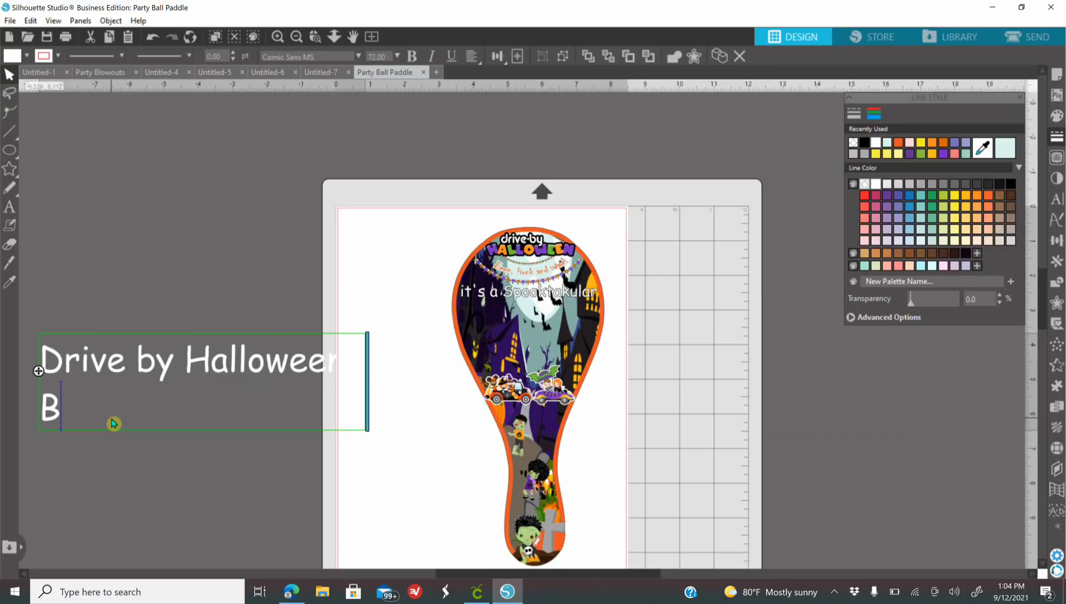
type("irthday")
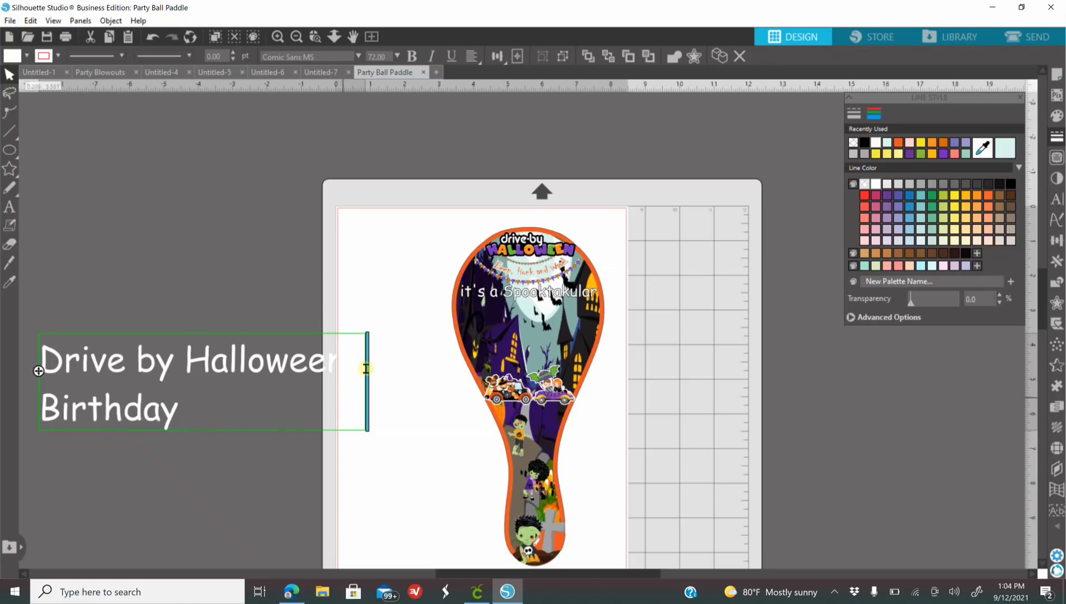
left_click_drag(369, 403, 515, 407)
left_click(221, 402)
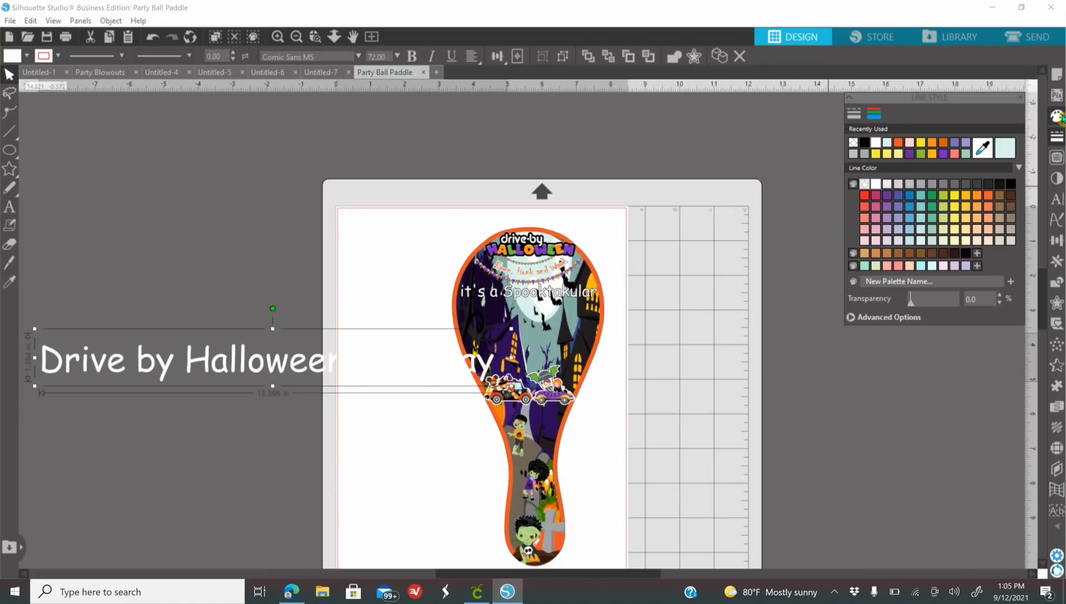
Step: Fill the "Drive by Halloween Birthday" text with orange and duplicate it, keeping one copy below the other
left_click(1057, 116)
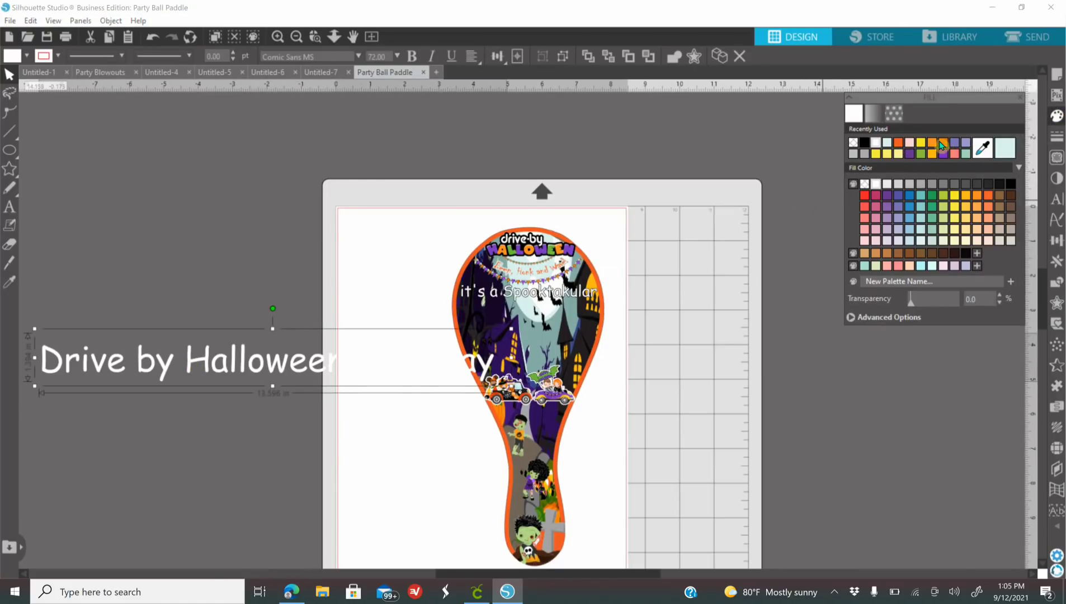
left_click(933, 143)
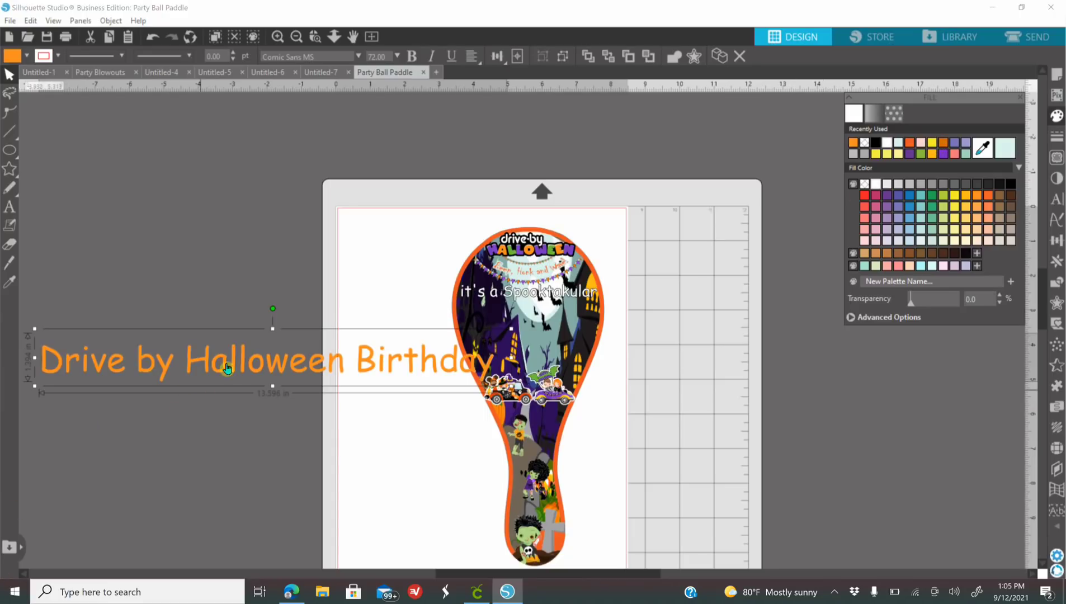
right_click(256, 364)
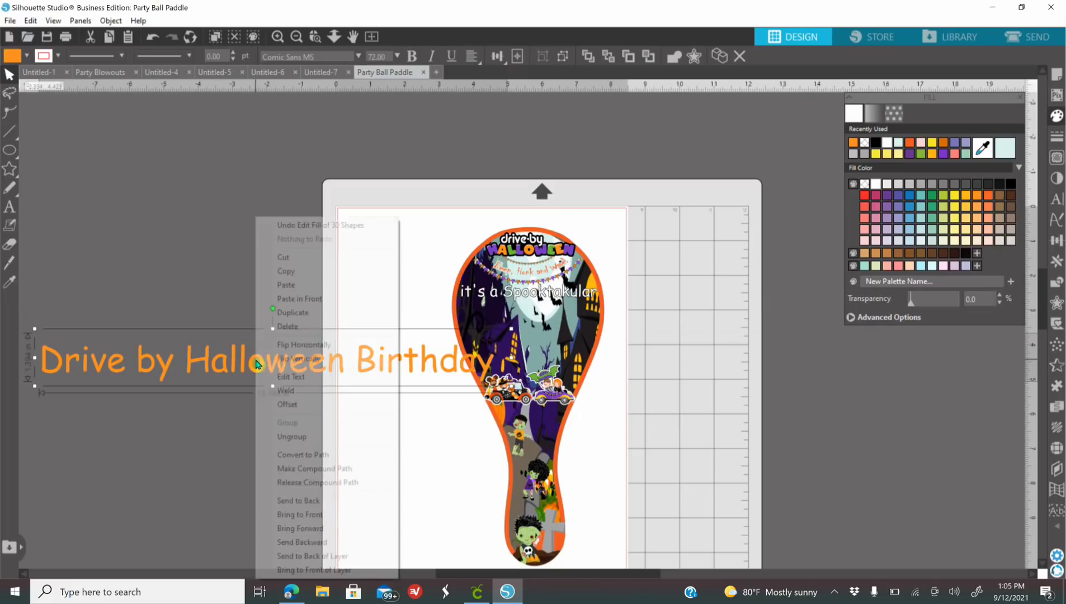
left_click(288, 310)
left_click_drag(293, 364, 262, 502)
left_click_drag(286, 366, 287, 337)
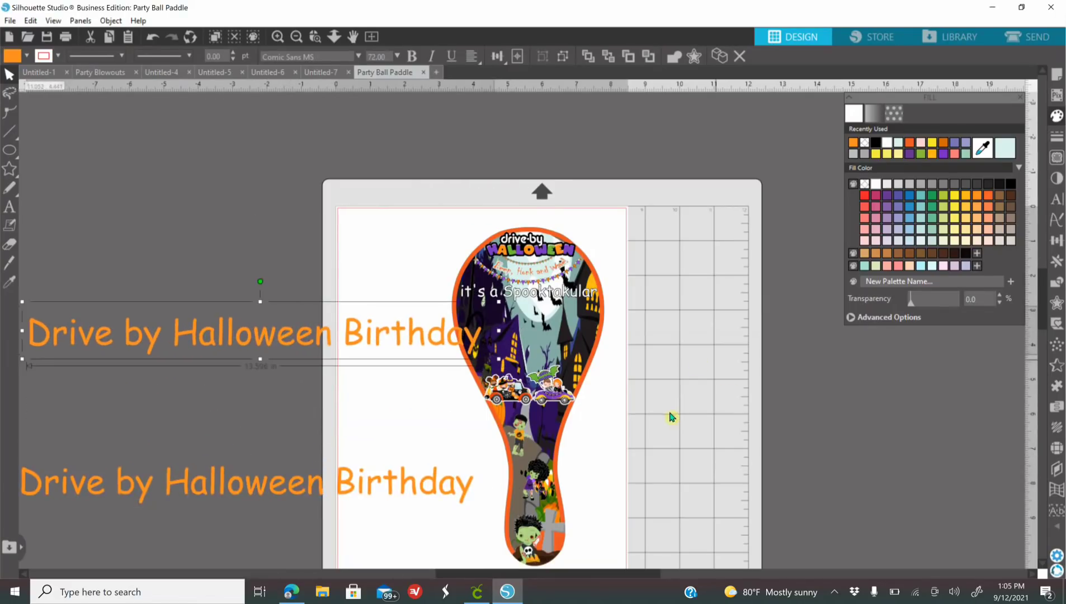
Step: Create a rounded 0.025 in offset around the upper "Drive by Halloween Birthday" text
left_click(1056, 302)
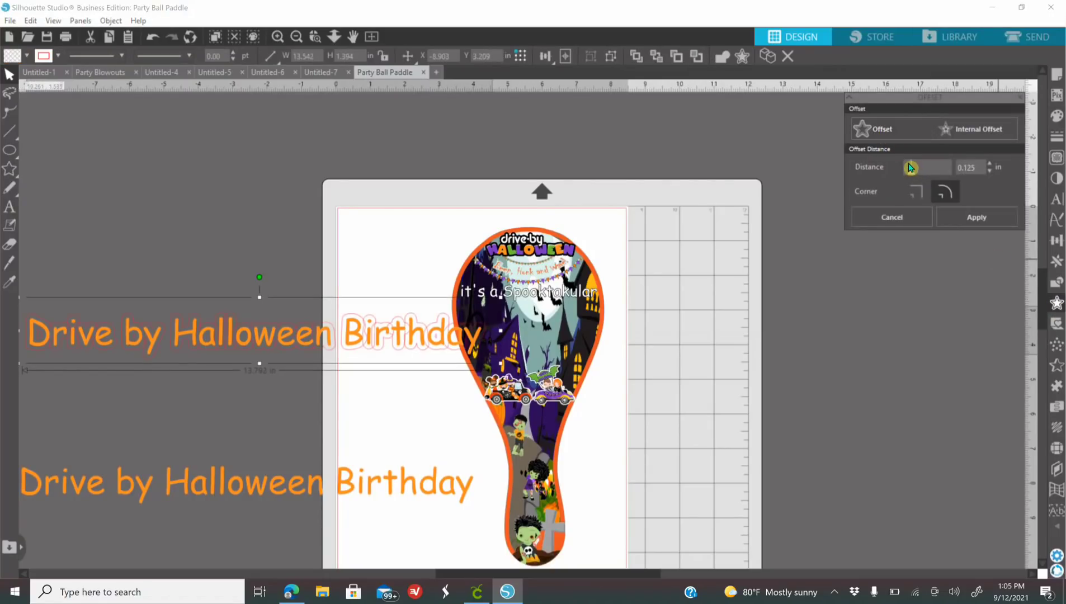
left_click(910, 168)
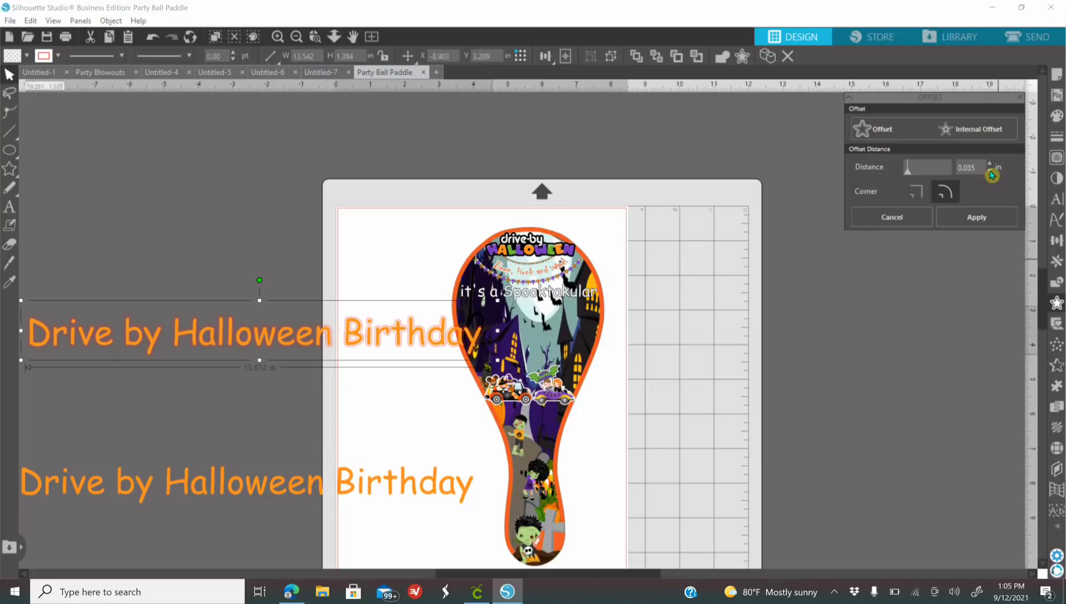
left_click(991, 173)
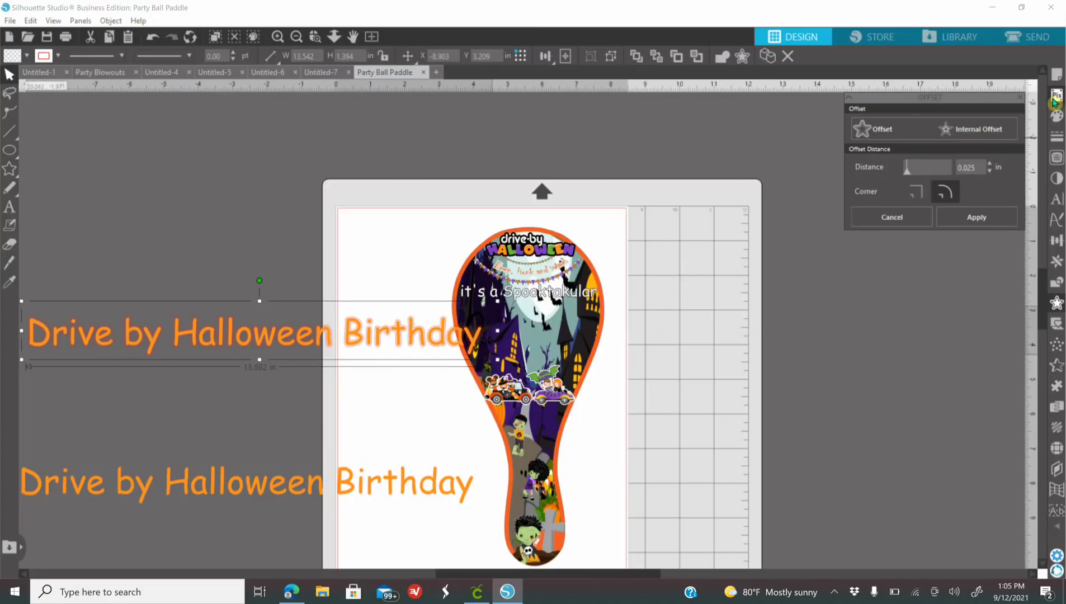
Step: Set the fill and line colour of the "Drive by Halloween Birthday" offset to black
left_click(1057, 115)
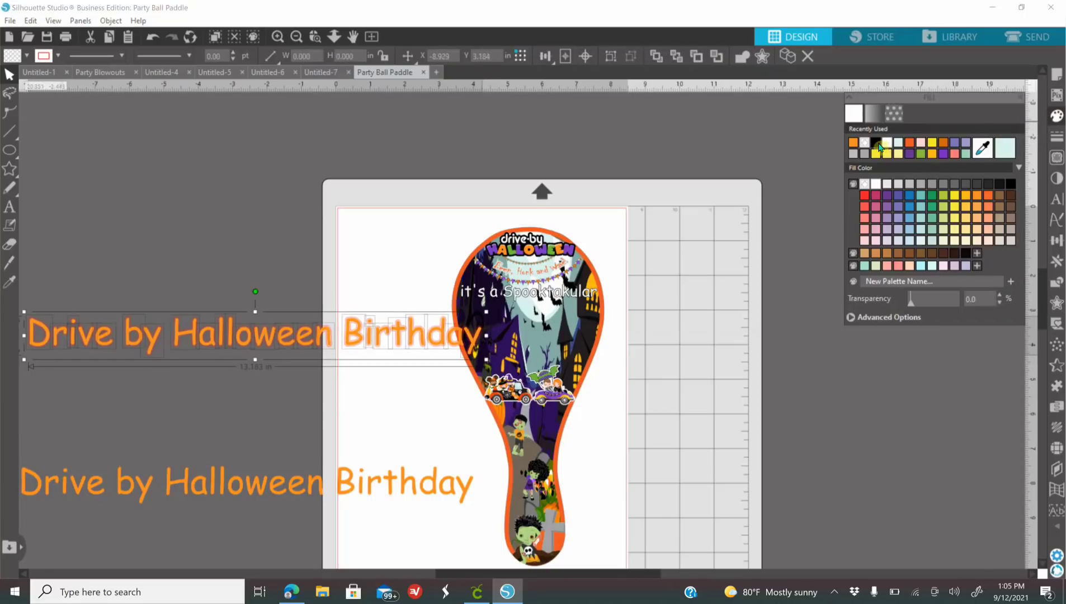
left_click(876, 142)
left_click(1058, 140)
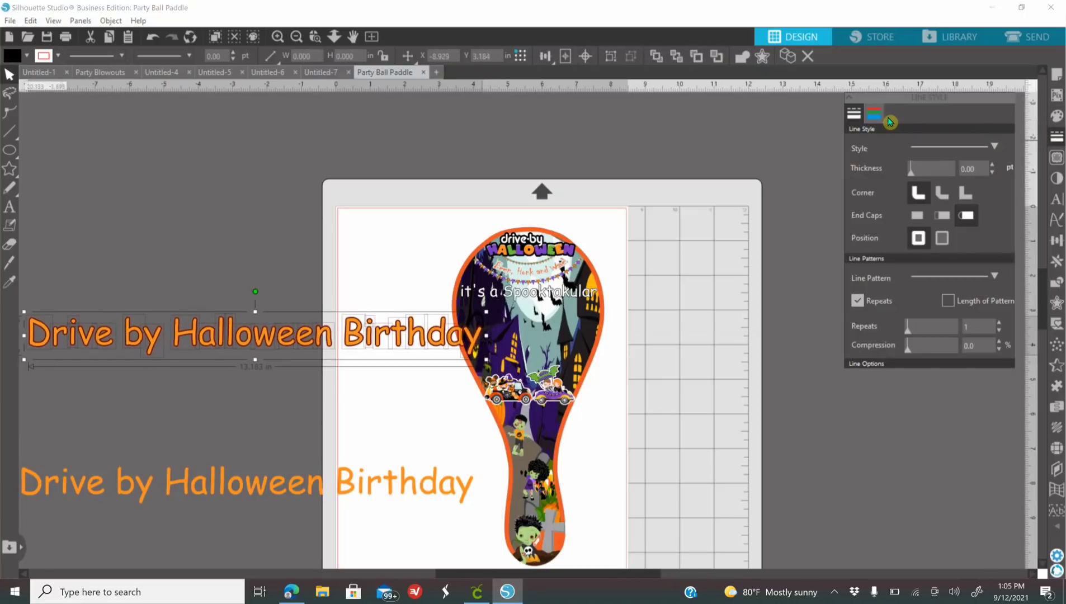
left_click(875, 114)
left_click(877, 143)
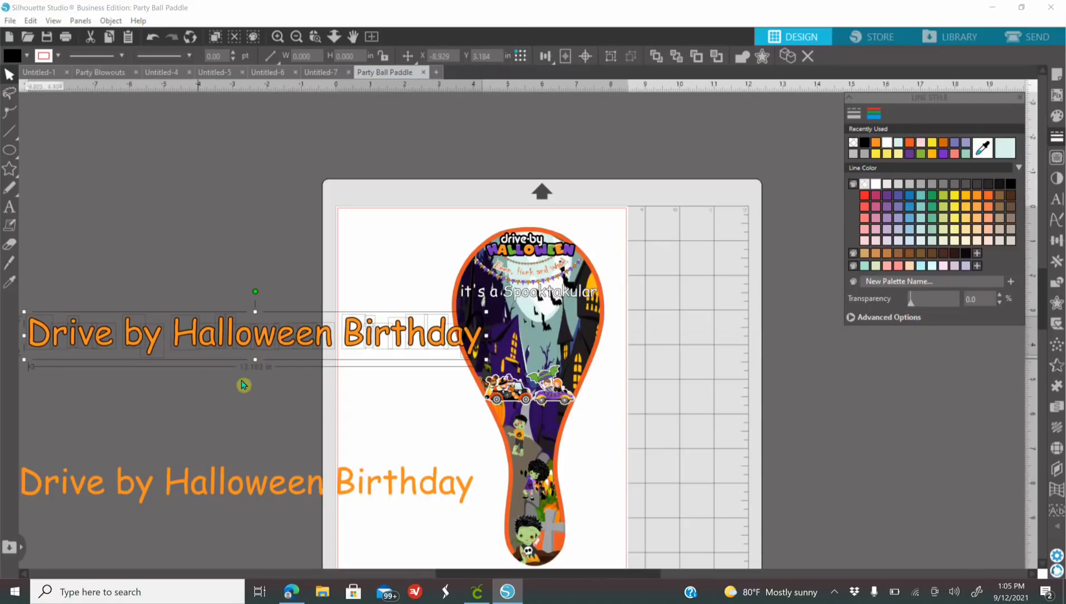
Step: Group the upper orange "Drive by Halloween Birthday" lettering with its black offset
left_click(37, 347, "shift")
right_click(35, 348)
left_click(170, 420)
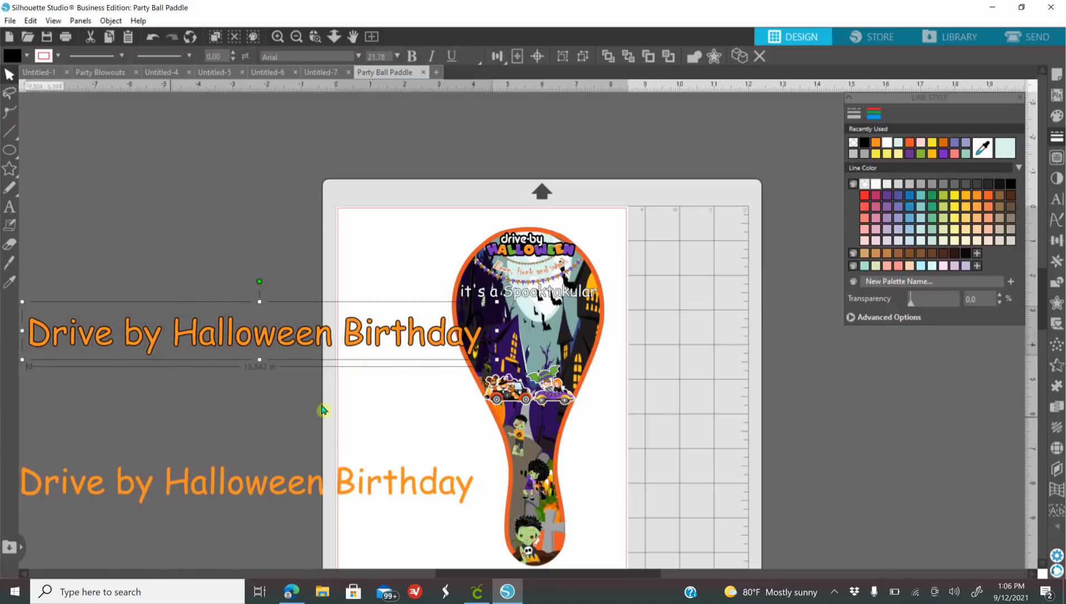
Step: Place the outlined "Drive by Halloween Birthday" text under the Spooktakular line and scale it to fit the paddle's width
left_click_drag(66, 334, 112, 316)
left_click_drag(69, 340, 469, 319)
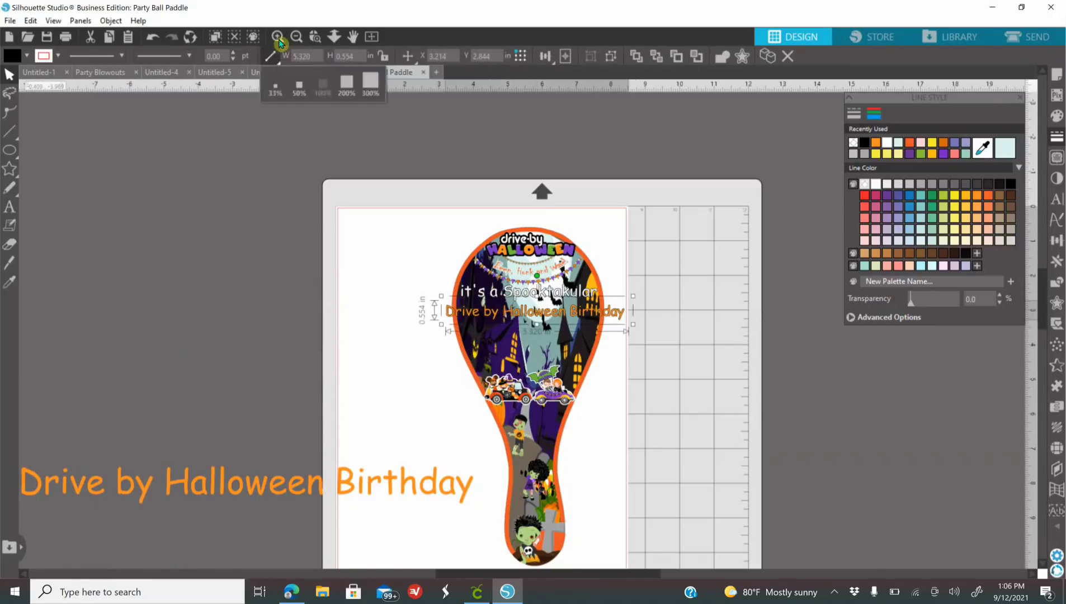
left_click(278, 38)
left_click_drag(683, 333, 614, 319)
left_click_drag(409, 307, 433, 301)
Step: Replace the wording of the spare orange text copy with the child's first name followed by ", is turning 5"
left_click(296, 37)
left_click(296, 37)
left_click_drag(291, 427, 194, 243)
left_click(194, 245)
double_click(202, 242)
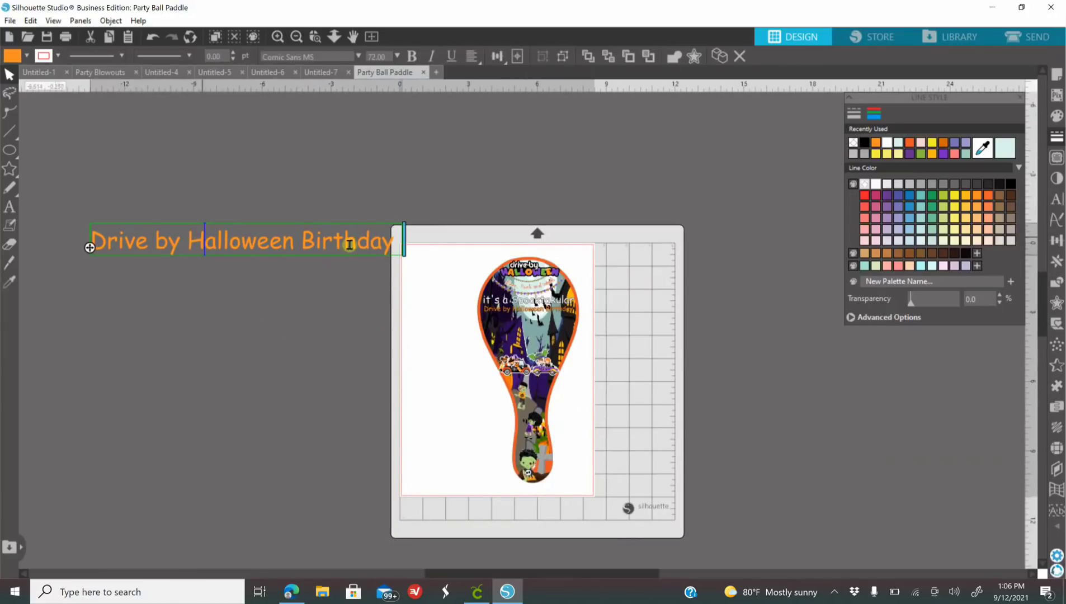
left_click_drag(397, 244, 111, 274)
key("BackSpace")
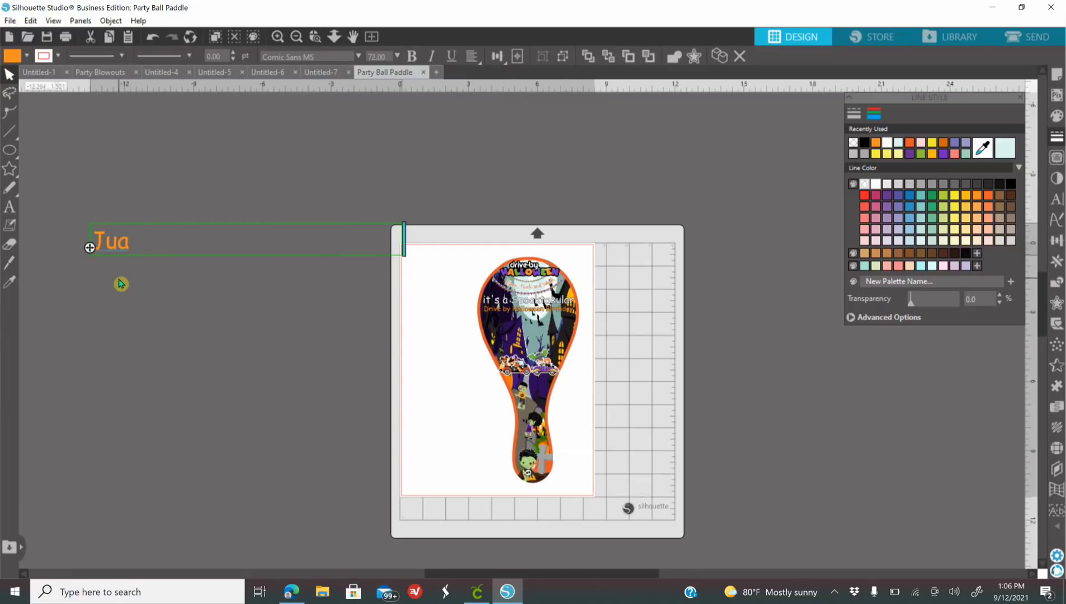
type("Juan, is turning 5")
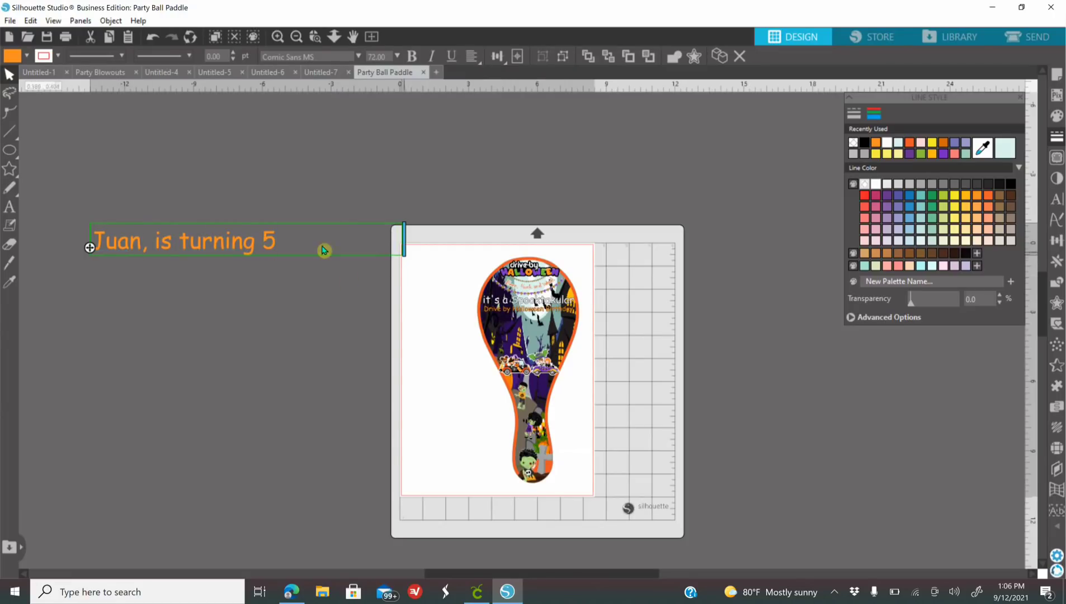
Step: Narrow the "is turning 5" text box to its wording and move the text closer to the paddle's page
left_click_drag(405, 246, 286, 255)
left_click(302, 268)
left_click_drag(217, 243, 290, 301)
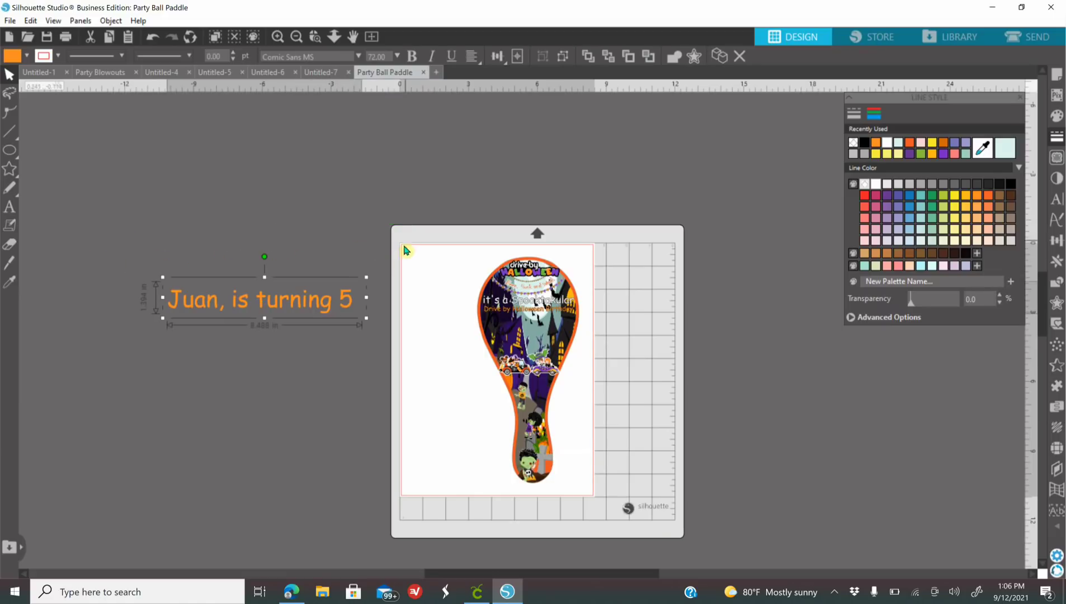
Step: Fill the "is turning 5" text with green and add a 0.030 in offset around it
left_click(1053, 116)
left_click(921, 153)
left_click(1057, 303)
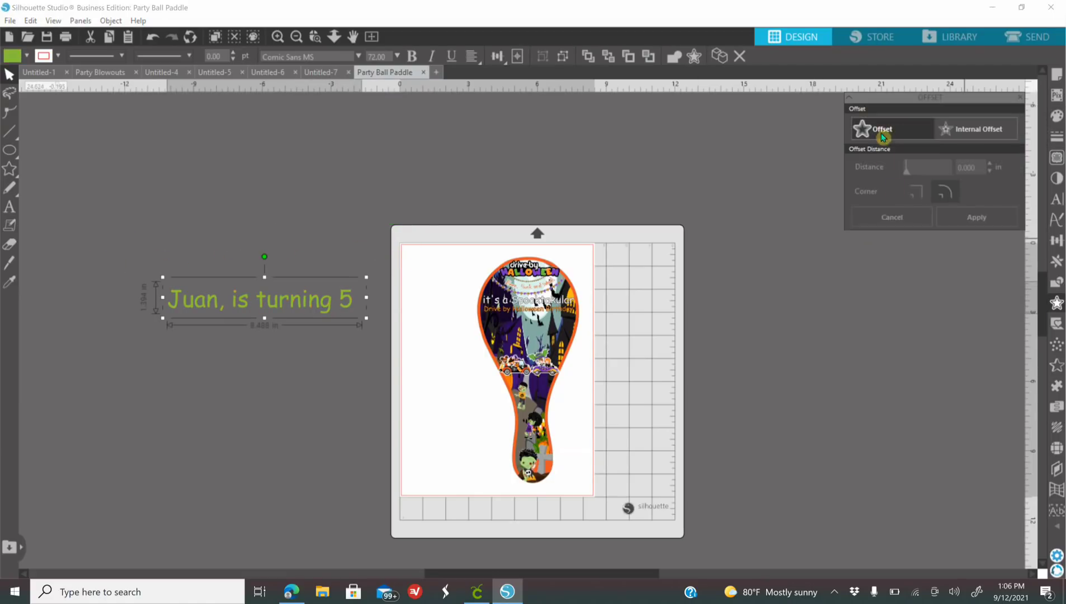
left_click_drag(910, 169, 920, 169)
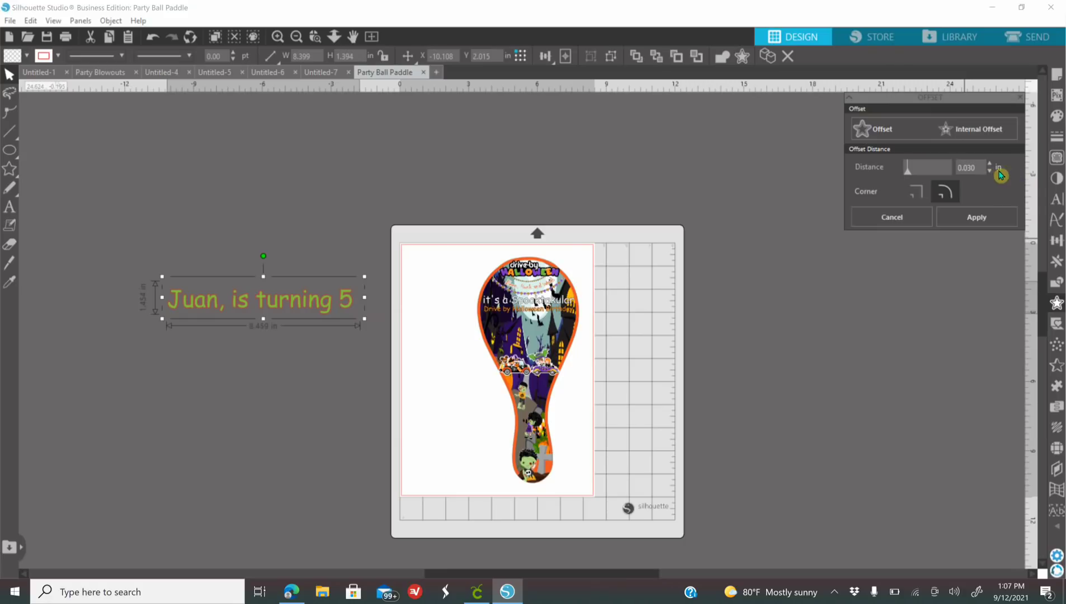
left_click(977, 217)
Step: Colour the fill and line of the offset around the green text black
left_click(1056, 115)
left_click(875, 145)
left_click(1056, 137)
left_click(874, 114)
left_click(876, 143)
left_click(73, 266)
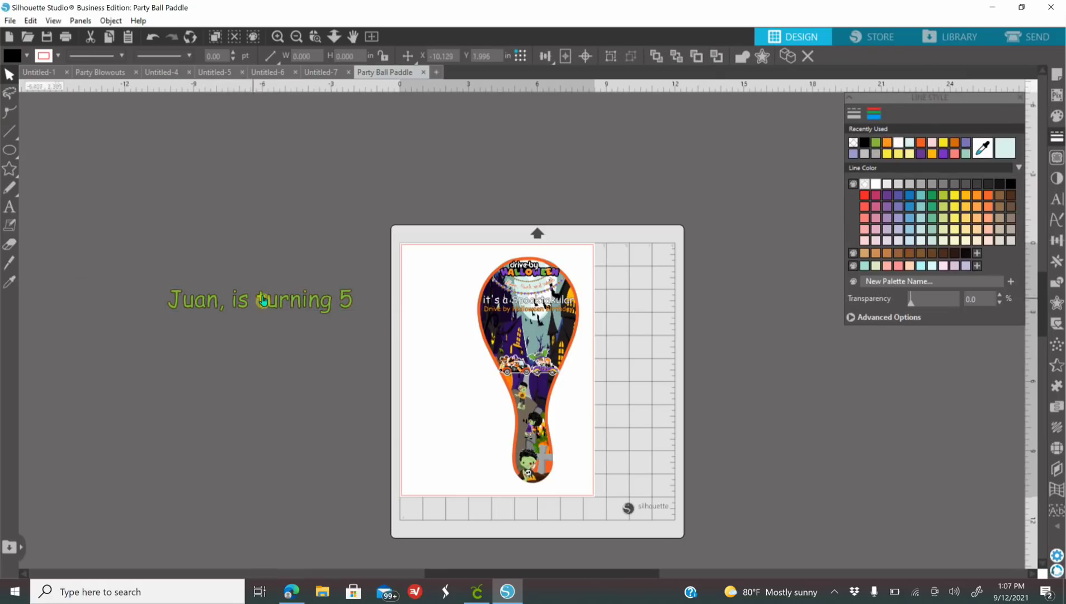
Step: Copy the green "is turning 5" lettering and place the plain copy below the outlined text as a spare
left_click(255, 303)
right_click(255, 303)
left_click(359, 312)
left_click_drag(359, 310, 330, 400)
Step: Group the green "is turning 5" lettering with its black offset
left_click(349, 305)
left_click(353, 303, "shift")
right_click(355, 303)
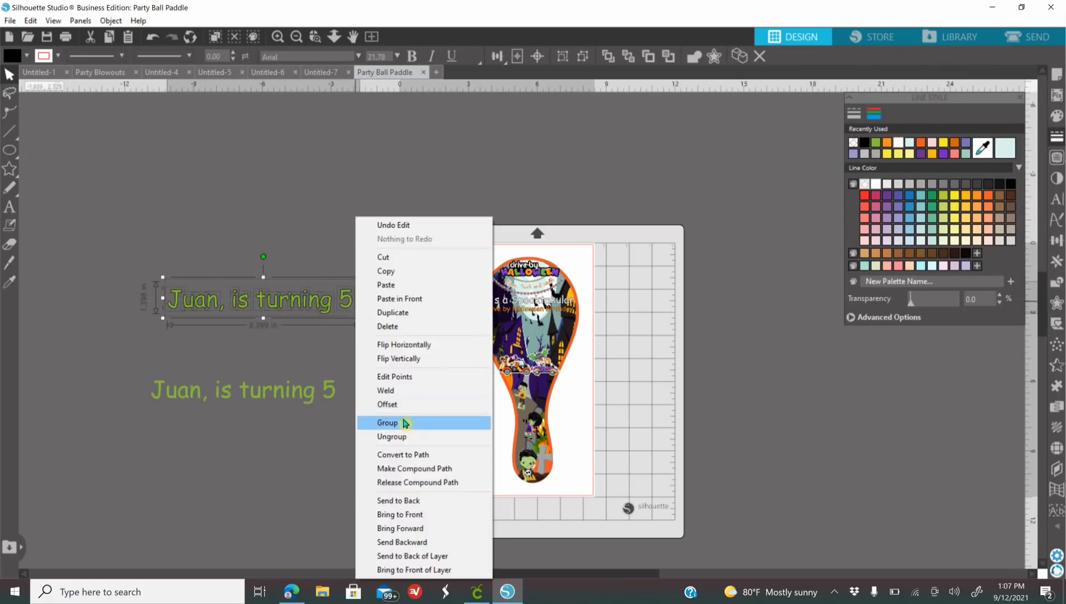
left_click(405, 424)
Step: Place the outlined "is turning 5" text under the "Drive by Halloween Birthday" line and scale it to about 2.5 in wide
left_click_drag(345, 302, 619, 334)
left_click(278, 37)
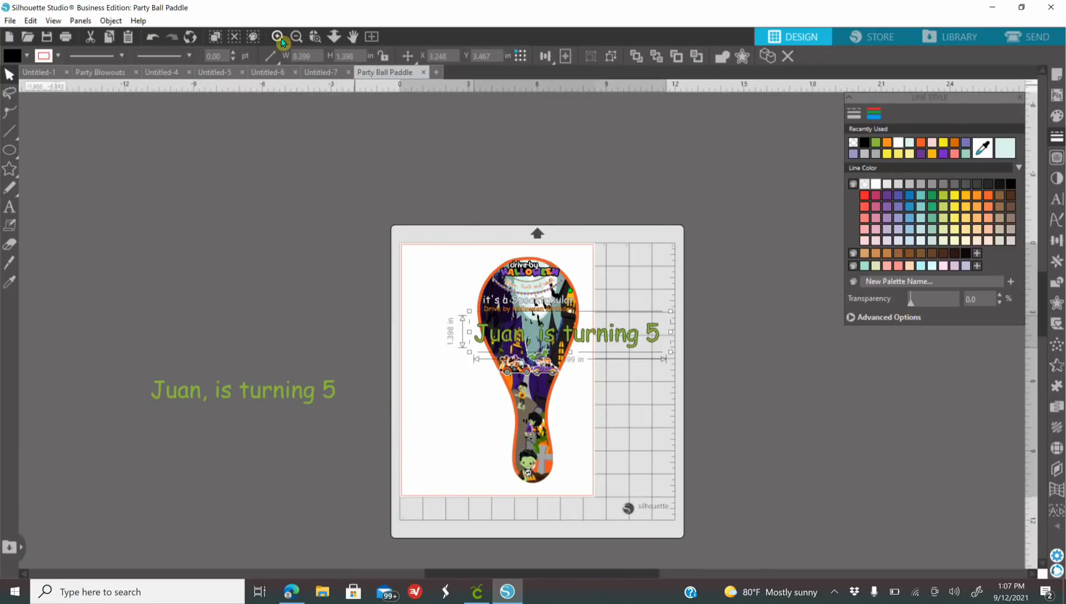
left_click(280, 39)
left_click(281, 39)
left_click_drag(842, 393, 523, 337)
left_click_drag(412, 330, 481, 323)
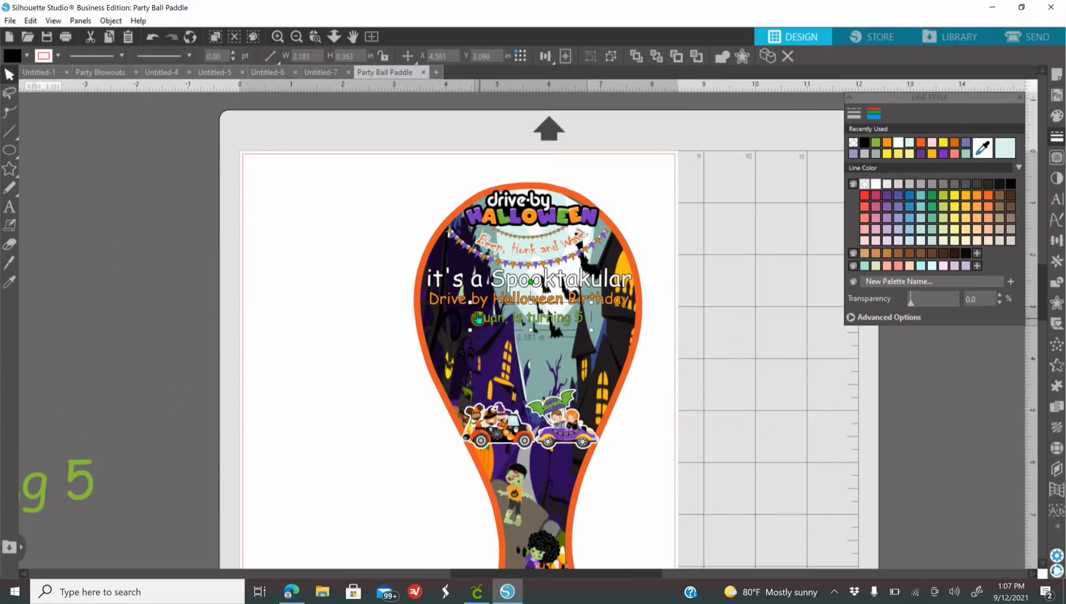
left_click_drag(591, 330, 611, 333)
left_click_drag(542, 327, 536, 323)
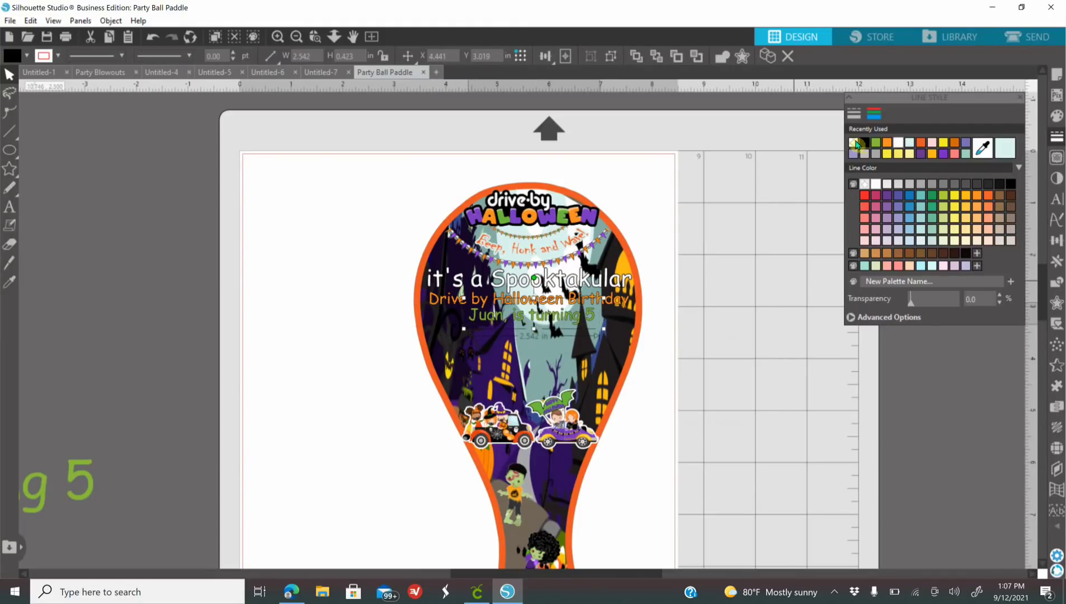
Step: Give the "is turning 5" text on the paddle a black 0.50 pt line
left_click(863, 144)
left_click(854, 113)
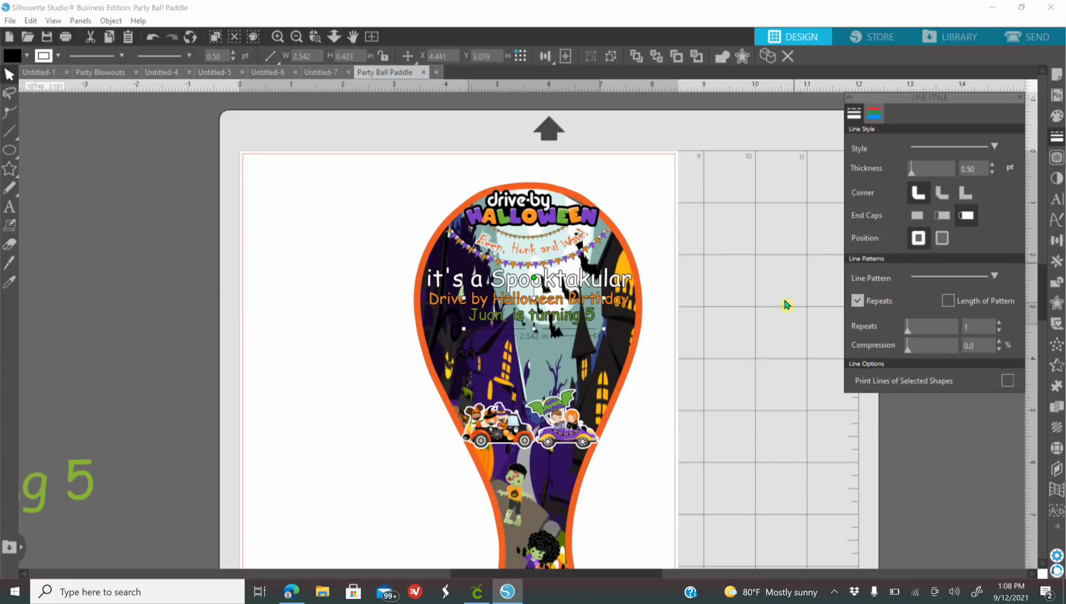
left_click(807, 248)
scroll(742, 395, "up", 2)
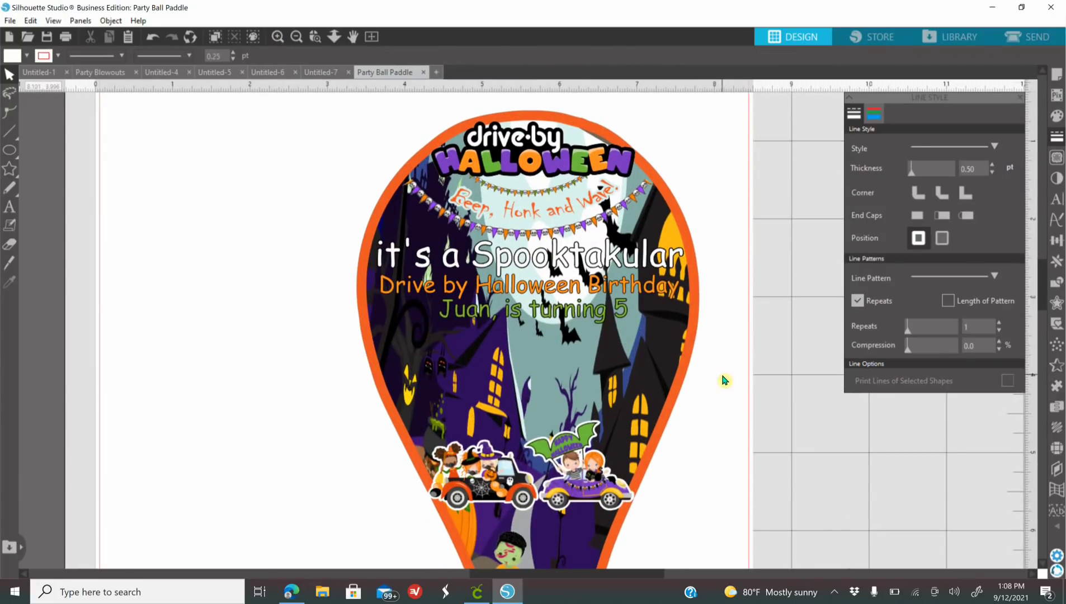
Step: Enlarge the "is turning 5" text slightly and centre it under the orange birthday line
left_click(489, 292)
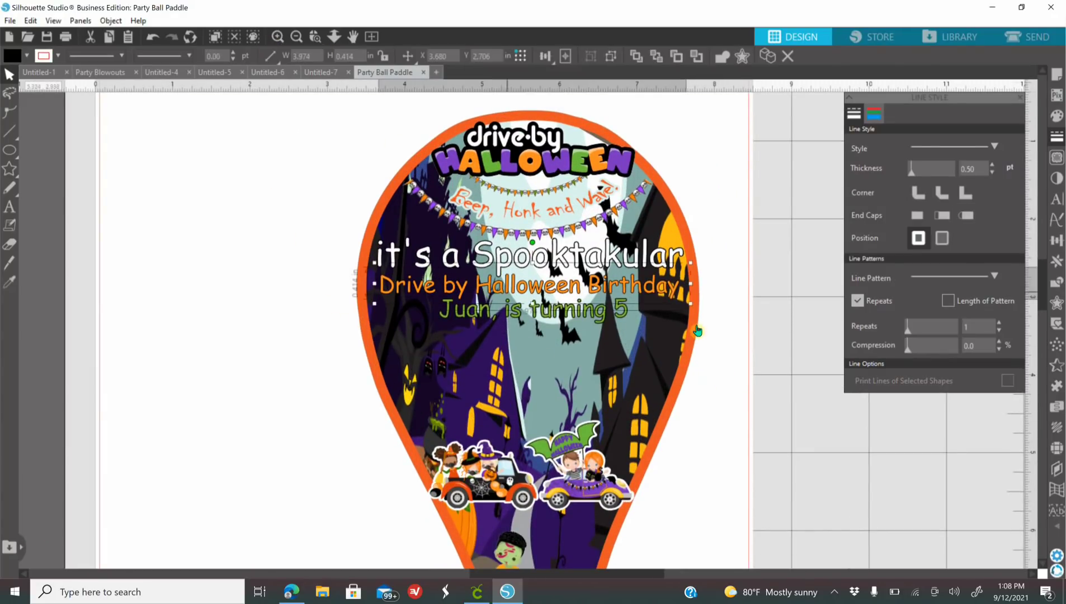
left_click(524, 320)
left_click_drag(638, 332, 660, 353)
left_click_drag(550, 317, 548, 317)
Step: Replace the spare green text's wording with "Sunday", "October 31st" and "From 4-8 p.m." on three lines, and narrow its text box
left_click(296, 37)
left_click(297, 37)
double_click(242, 416)
key("ctrl+a")
type("Sunday")
key("Return")
type("October 31st")
key("Return")
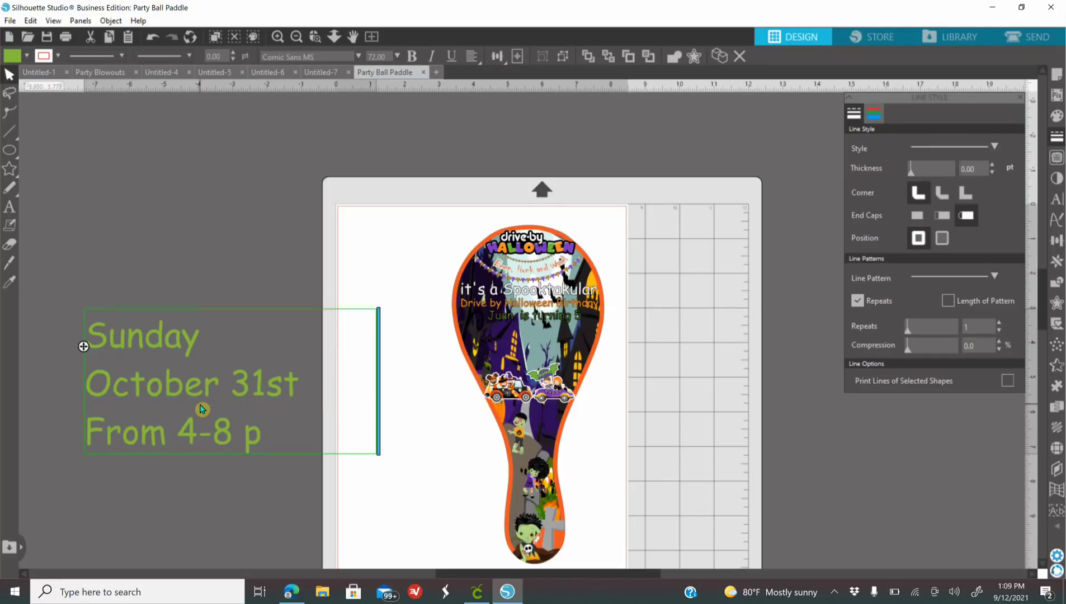
type("From 4-8 p.m.")
left_click(283, 488)
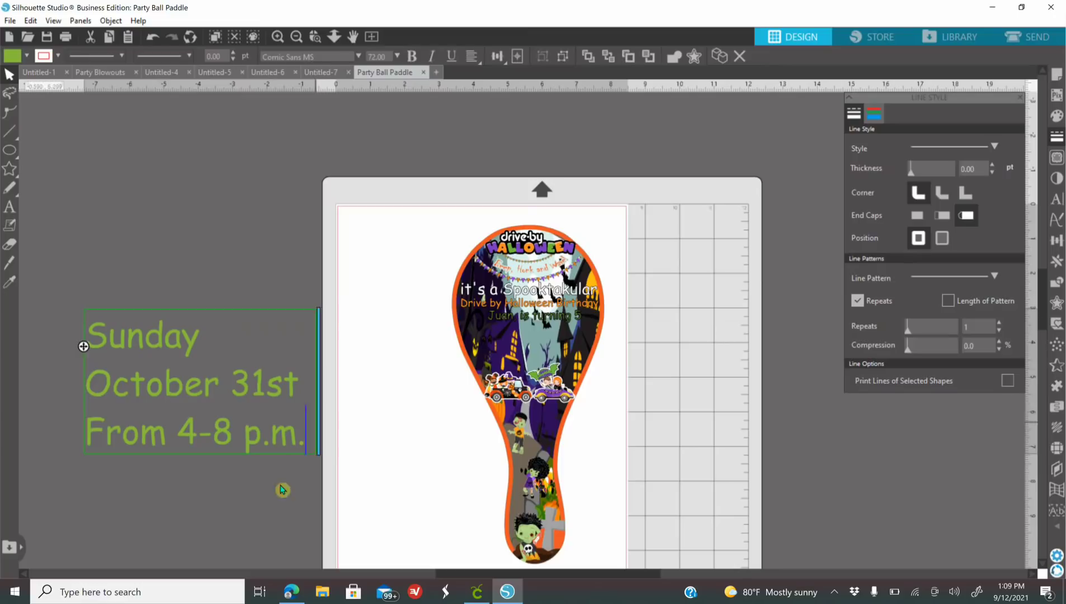
Step: Centre-align the date and time text and move it higher beside the page
left_click(1056, 199)
left_click(942, 334)
left_click_drag(199, 345, 177, 195)
Step: Duplicate the date and time text and place the copy below the original
right_click(183, 220)
left_click(231, 313)
left_click_drag(267, 291, 248, 434)
Step: Replace the copy's wording with the street address above "City, State Zip Code", and widen the text box to keep two lines
double_click(247, 434)
key("ctrl+a")
key("BackSpace")
type("123 Avenue")
key("Return")
type("Ci")
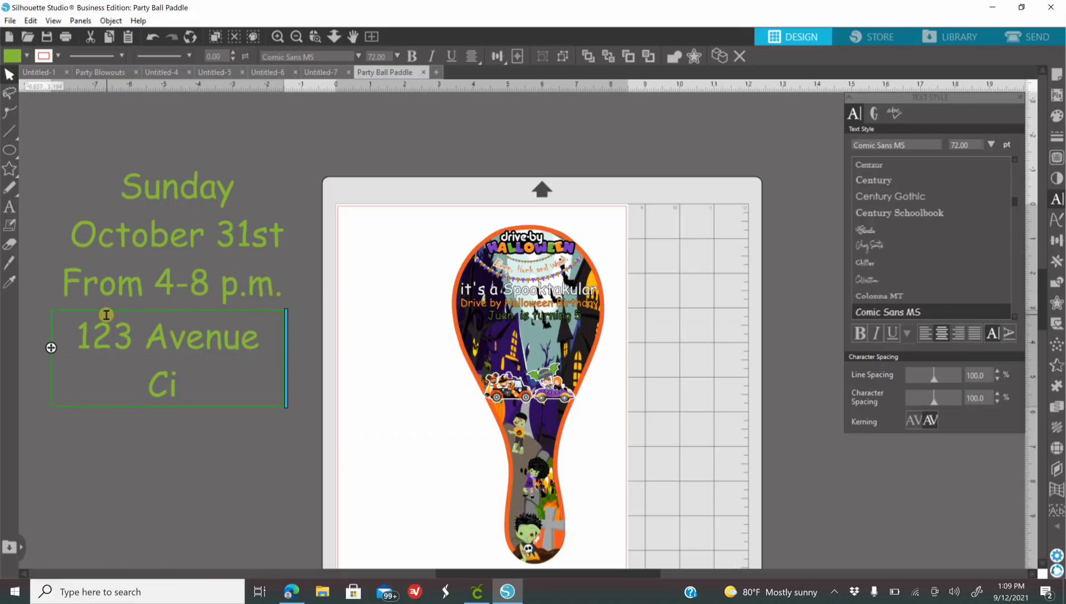
type("ty, State Zip Code")
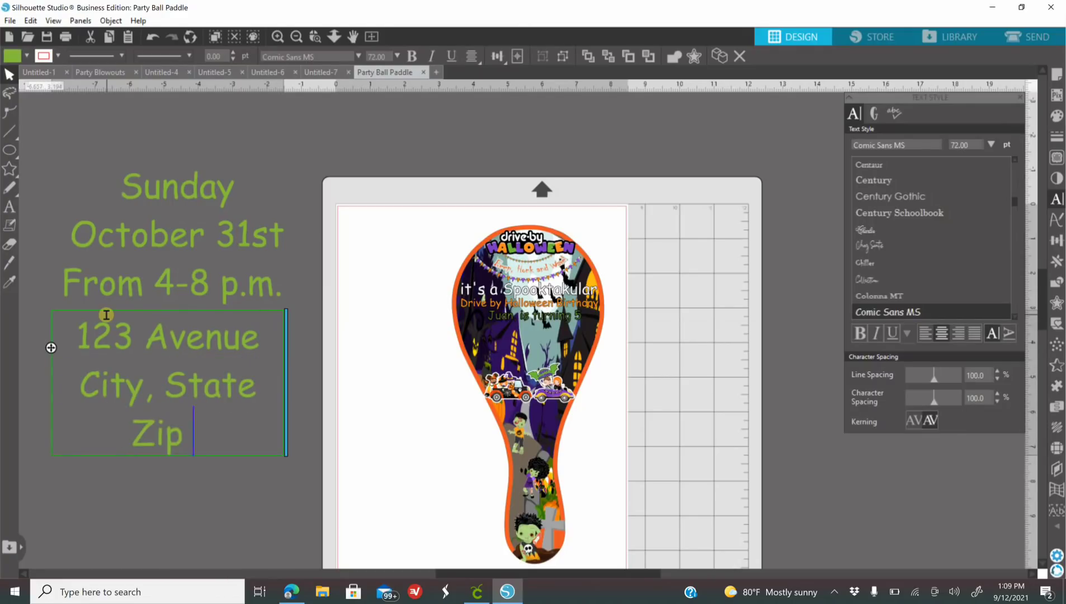
left_click_drag(287, 417, 403, 415)
left_click(259, 476)
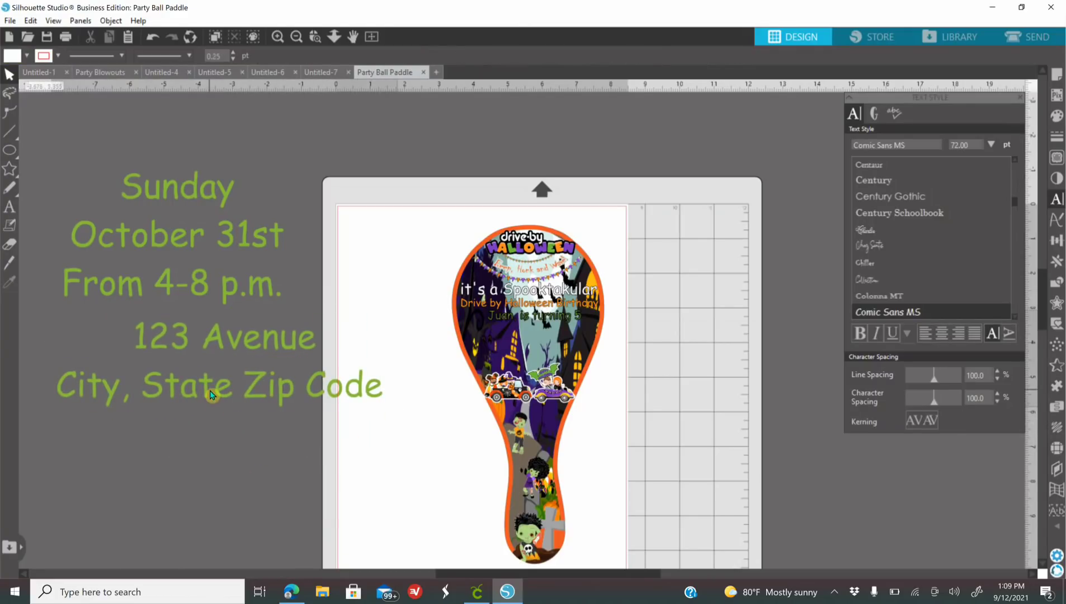
Step: Fill the address text with orange and the date text with yellow, spacing the address further below the date
left_click(209, 394)
left_click(1056, 116)
left_click(976, 195)
left_click(202, 269)
left_click(887, 154)
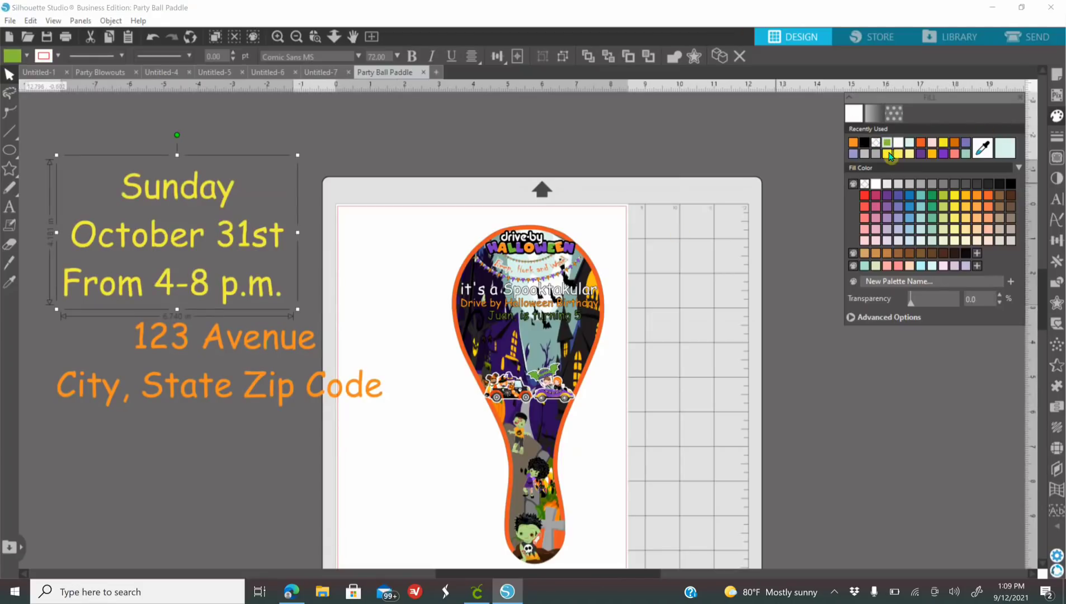
left_click_drag(228, 324, 223, 354)
Step: Add a black offset around the yellow date and time text and group it with the lettering
left_click(225, 294)
left_click(1056, 302)
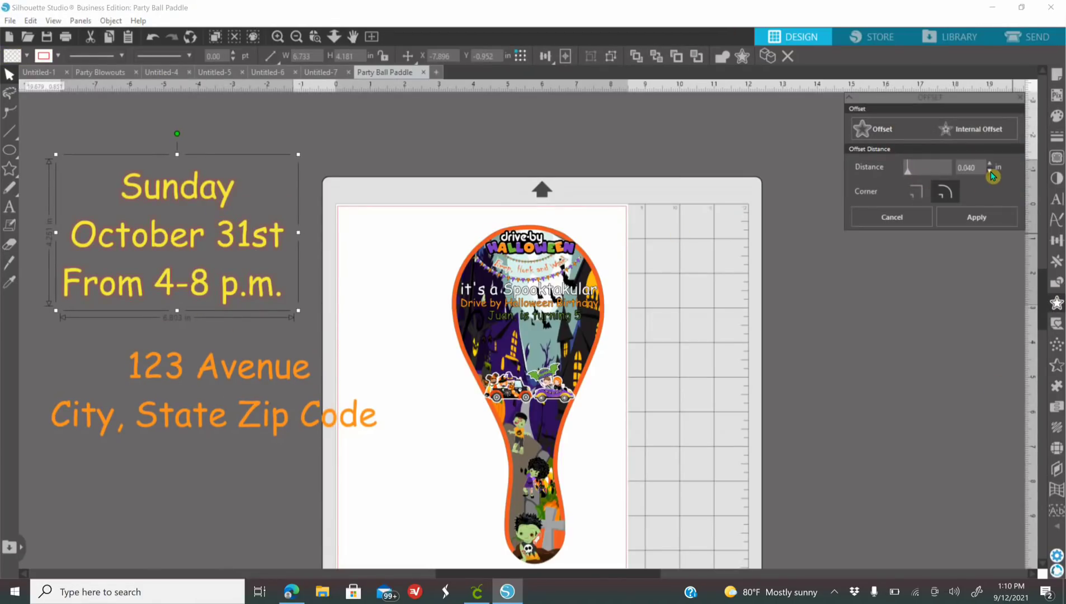
left_click(1057, 136)
left_click(131, 259)
left_click_drag(132, 259, 298, 315)
right_click(276, 288)
left_click(296, 424)
left_click(204, 415)
left_click(1057, 303)
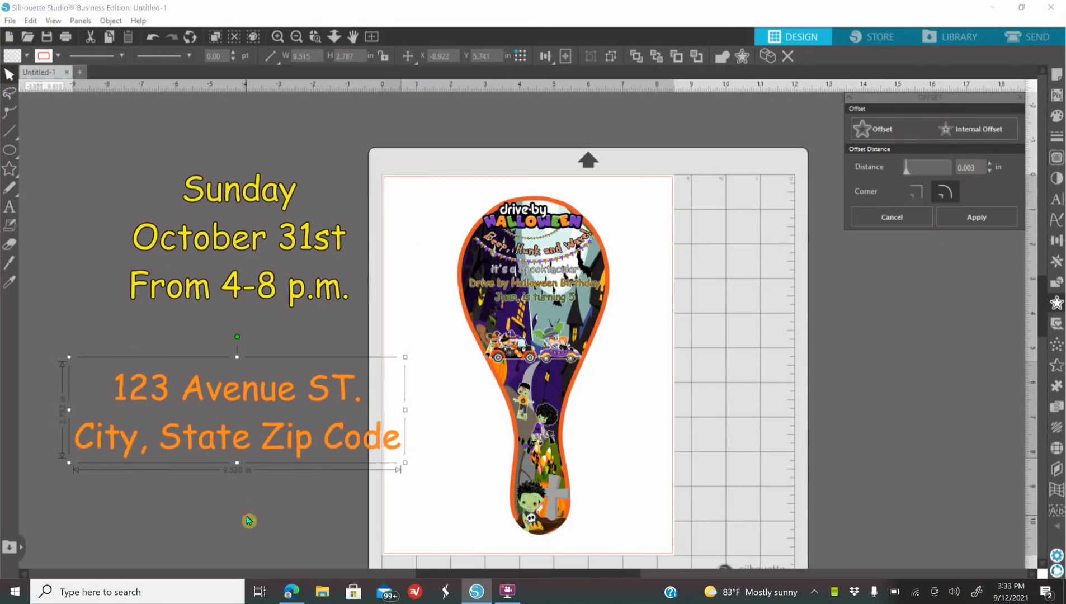
left_click_drag(233, 452, 231, 498)
left_click(252, 394)
left_click(153, 37)
left_click(152, 37)
Step: Add a narrow offset around the orange address text and colour it black
left_click(240, 392)
left_click(882, 129)
left_click_drag(986, 167, 958, 168)
left_click(976, 217)
left_click(1057, 136)
left_click(864, 142)
Step: Group the orange address lettering with its black offset and move it over the paddle's page
left_click(197, 436, "shift")
right_click(392, 447)
left_click(436, 283)
left_click_drag(287, 430, 679, 376)
Step: Scale the outlined date and time text to about 1.3 in wide and place it above the car with the witches
left_click(319, 287)
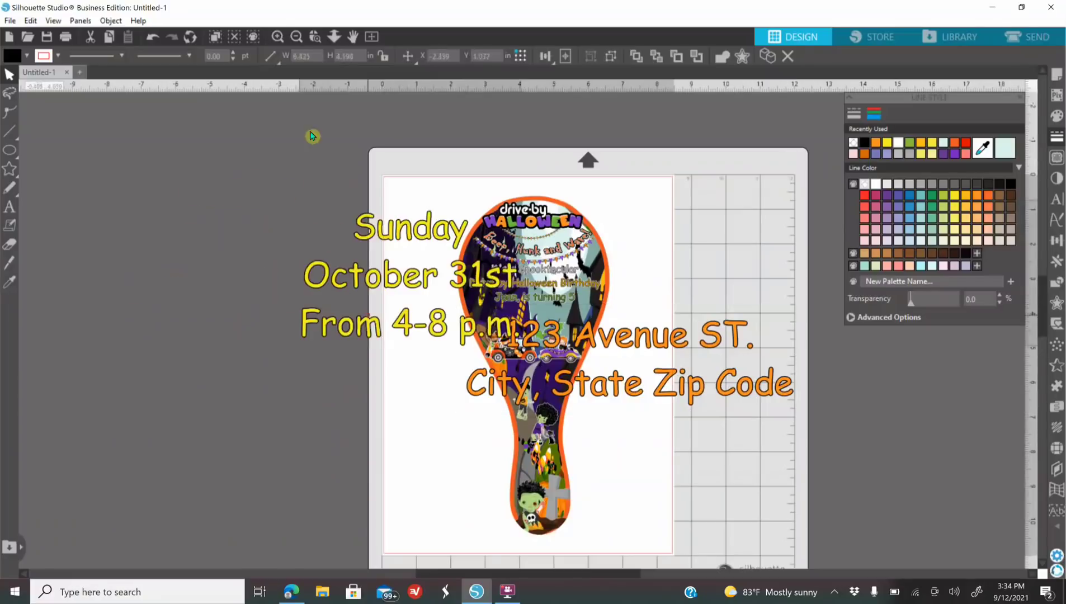
left_click_drag(319, 287, 492, 325)
scroll(492, 325, "up", 3)
left_click(312, 309)
left_click_drag(180, 363, 488, 334)
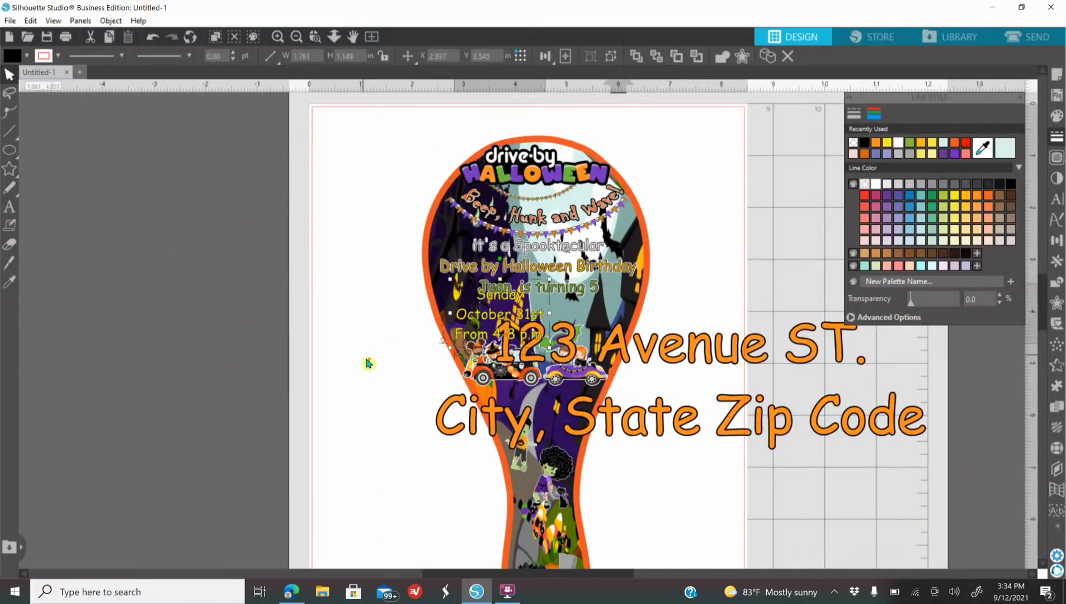
left_click(367, 364)
scroll(367, 363, "up", 2)
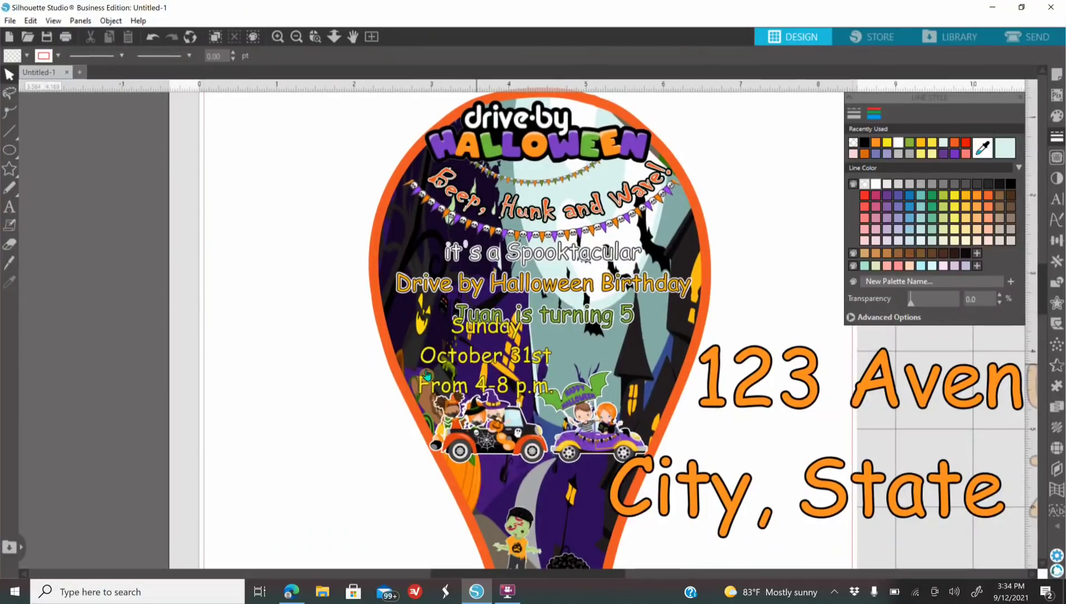
left_click(480, 385)
left_click_drag(558, 402, 478, 390)
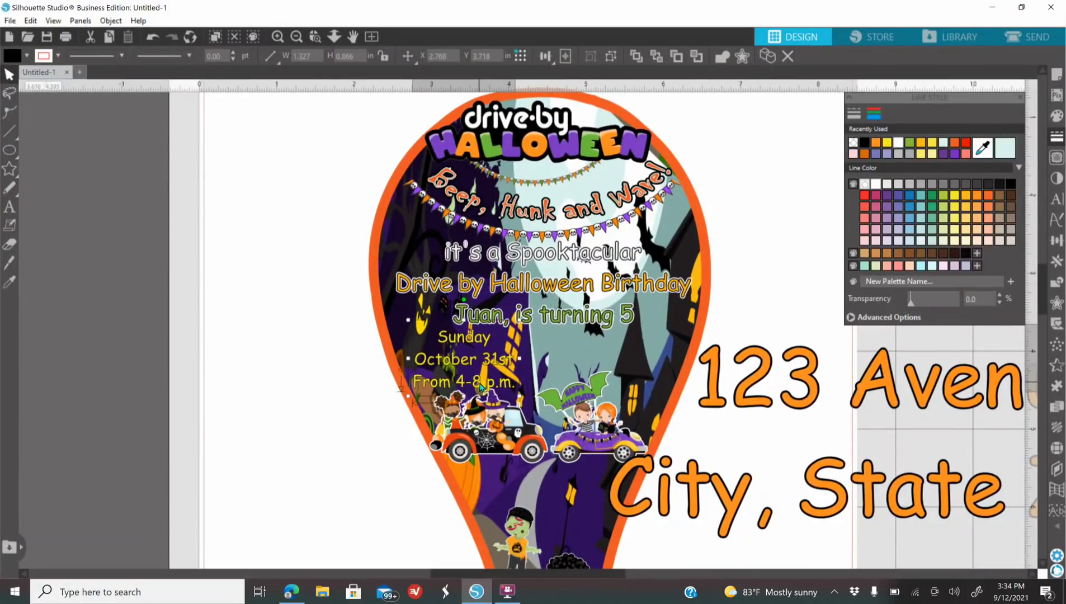
Step: Scale down the outlined address text and place it on the paddle beside the date, above the purple car
left_click(740, 397)
left_click_drag(600, 324, 837, 396)
left_click_drag(906, 445, 386, 341)
left_click_drag(833, 454, 644, 339)
left_click(797, 426)
scroll(719, 338, "down", 1)
scroll(719, 337, "down", 1)
left_click(752, 358)
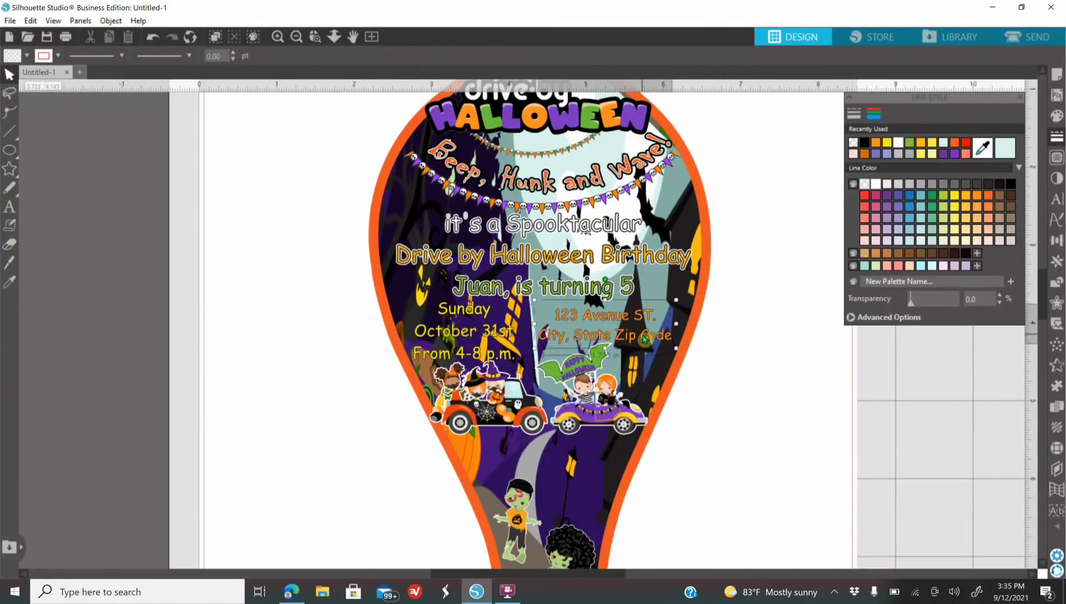
Step: Add an outer offset around the outlined address text on the paddle, with a white fill and white line
left_click(643, 336)
left_click(1056, 303)
left_click(882, 132)
left_click_drag(913, 170, 910, 169)
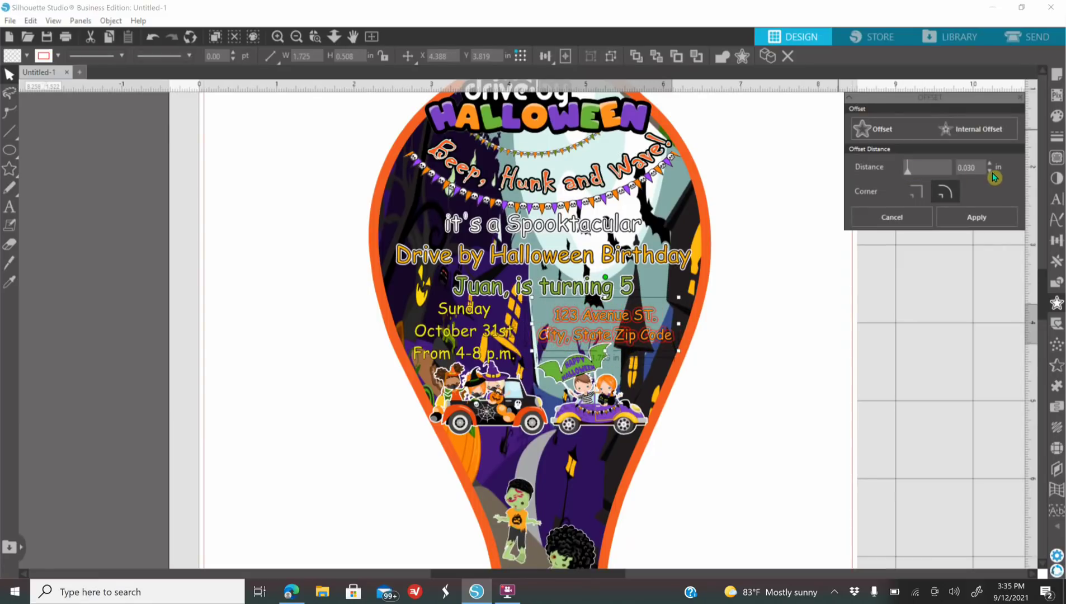
left_click(1057, 116)
left_click(897, 144)
left_click(1056, 136)
left_click(874, 115)
left_click(863, 144)
Step: Add a 0.015 in outer offset around the date and time text and colour it white
left_click(417, 360)
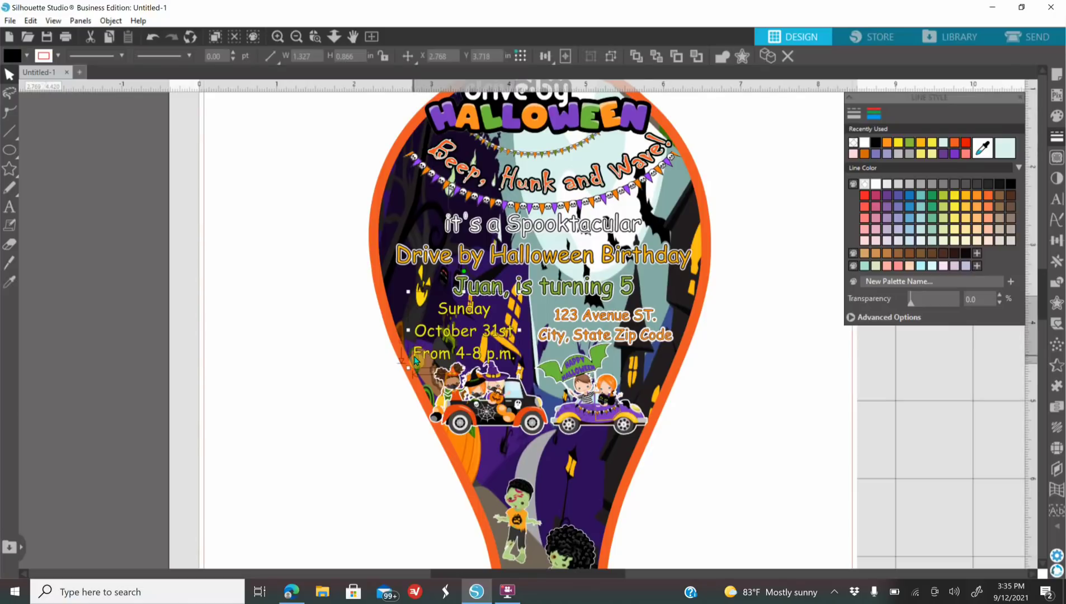
left_click(1057, 302)
left_click_drag(914, 168, 910, 168)
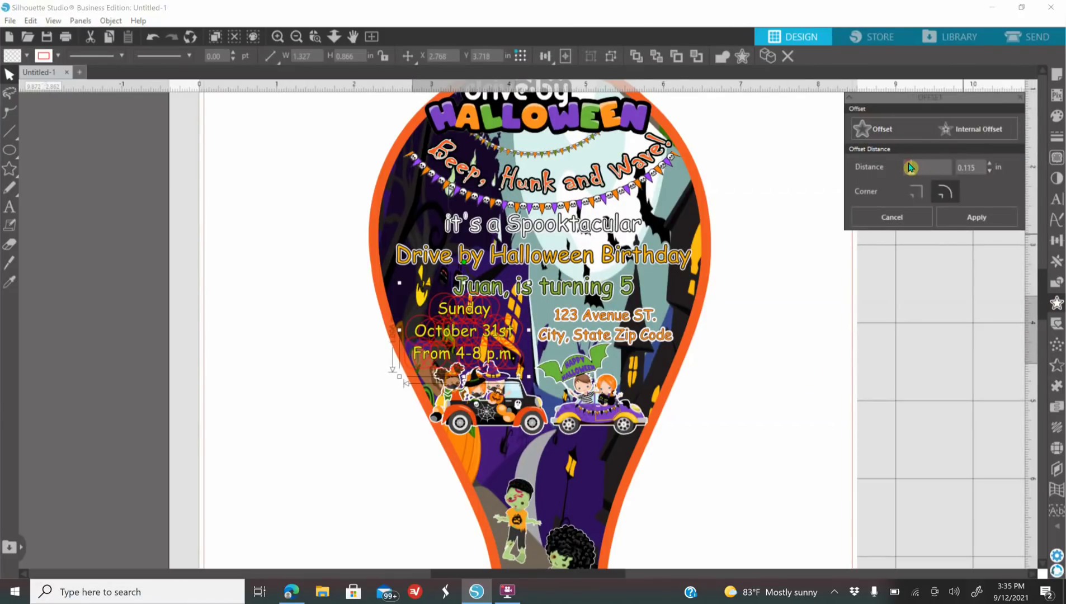
left_click(990, 172)
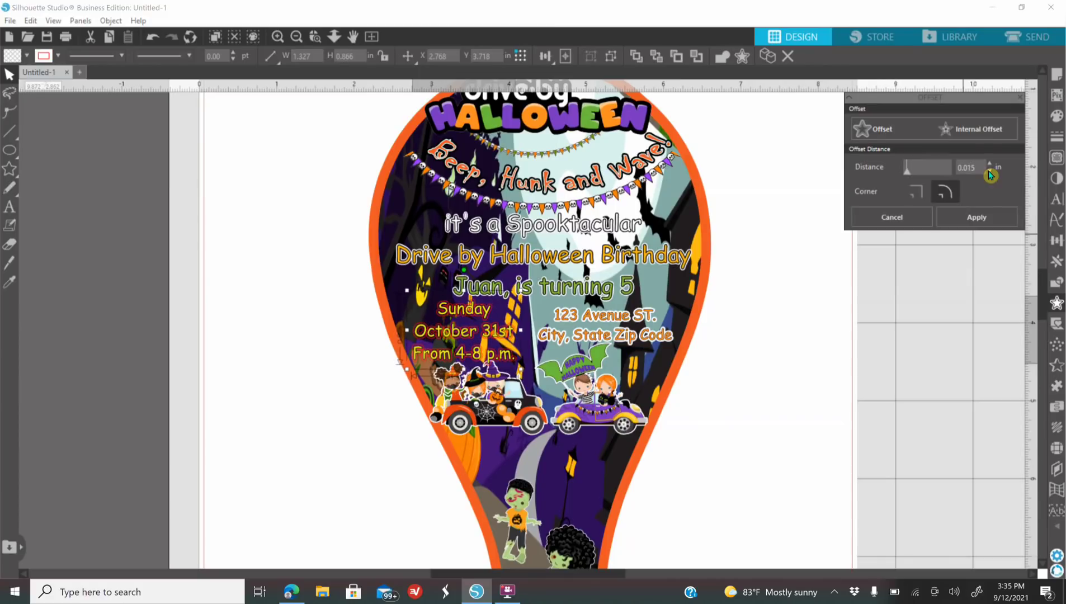
left_click(1057, 137)
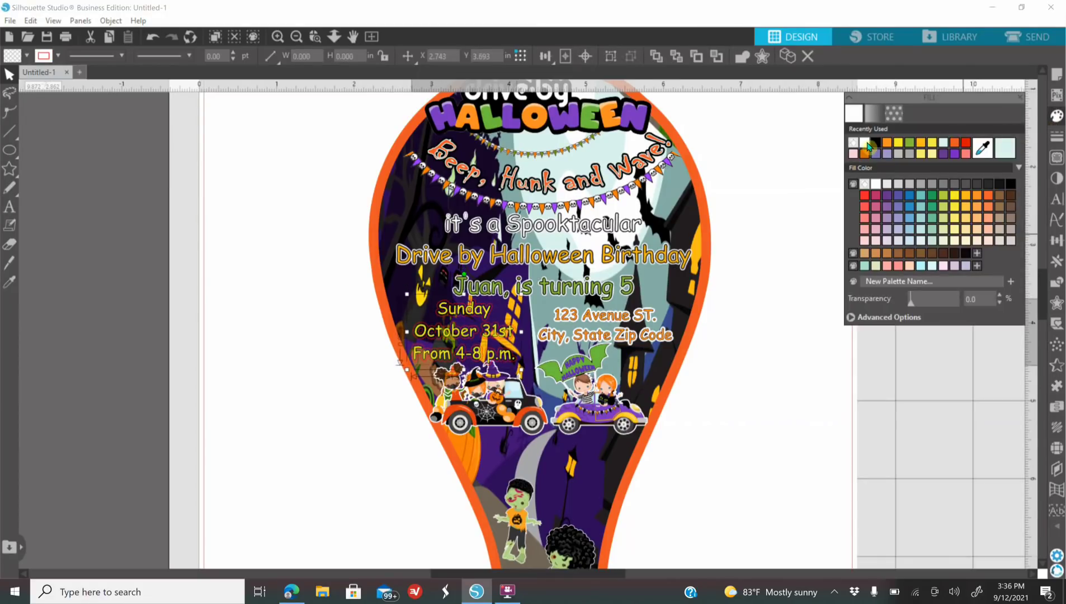
left_click(784, 383)
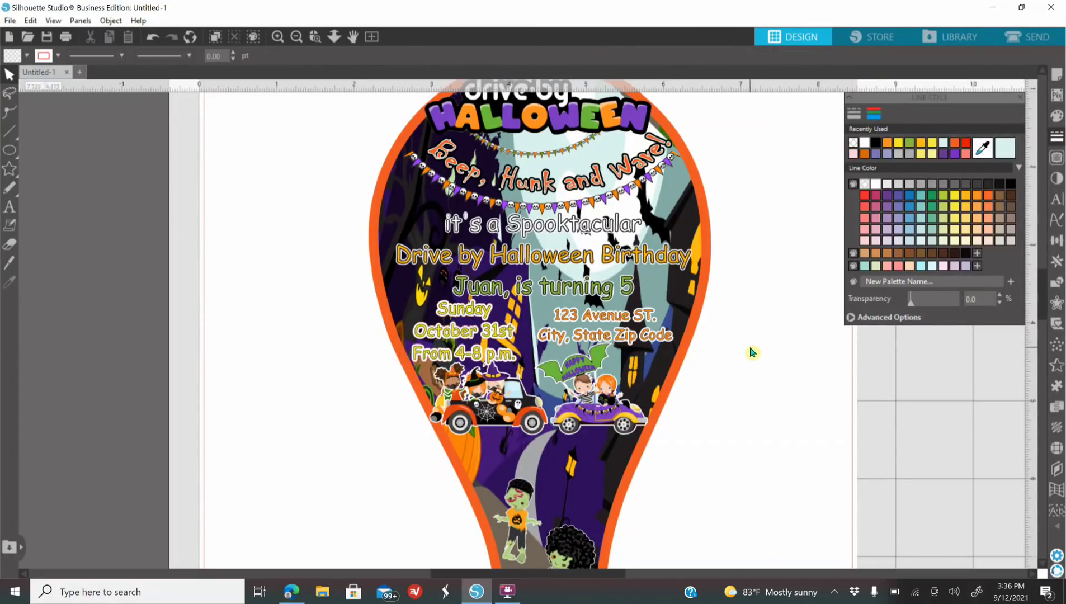
Step: Move the car artwork slightly lower beneath the date and address text
scroll(748, 350, "up", 1)
scroll(749, 353, "down", 3)
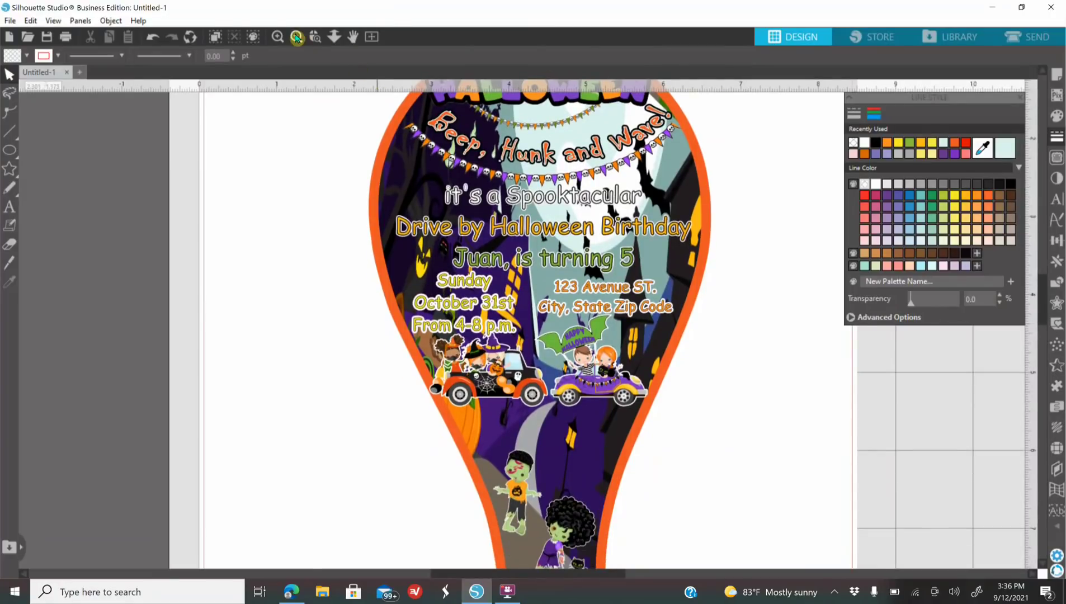
left_click(297, 38)
scroll(721, 309, "down", 1)
scroll(723, 310, "down", 1)
left_click_drag(573, 322, 540, 284)
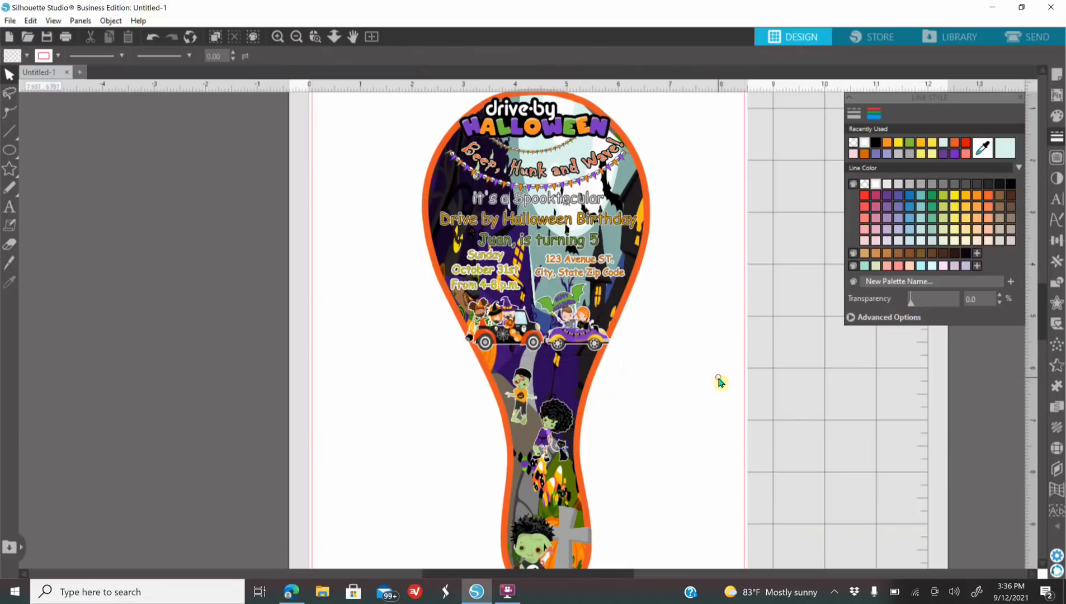
Step: Move the zombie boy up towards the cars and adjust the positions of the curly-haired girl and the artwork beside her
left_click_drag(521, 405, 523, 384)
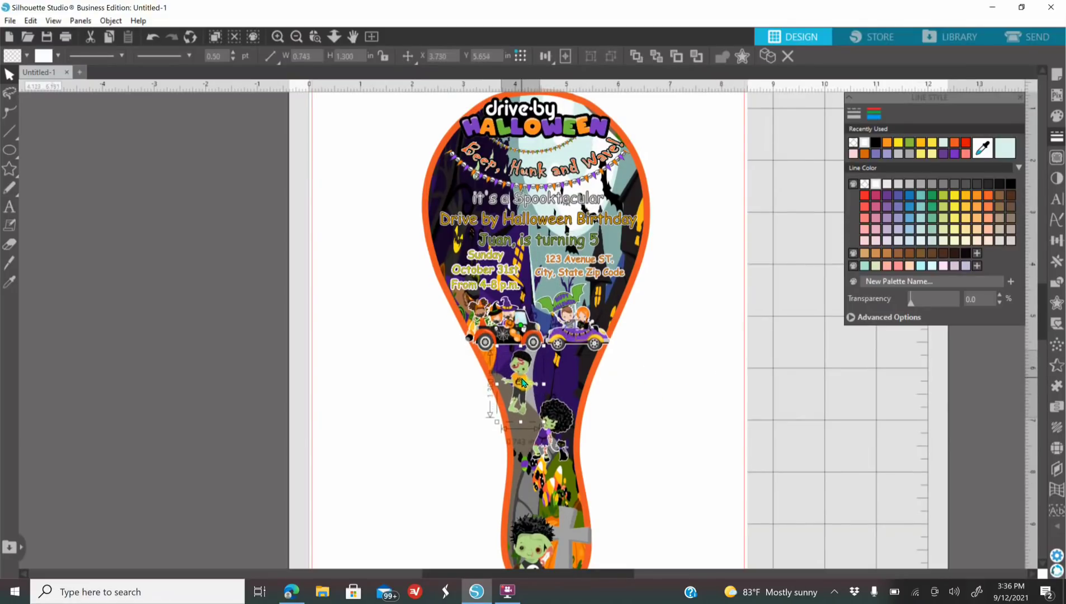
left_click_drag(561, 417, 559, 412)
left_click_drag(526, 465, 522, 470)
left_click(560, 432)
scroll(664, 398, "down", 2)
scroll(664, 398, "up", 2)
Step: Select all of the paddle's artwork and text, nudge it on the page and group it into one object
left_click(1020, 97)
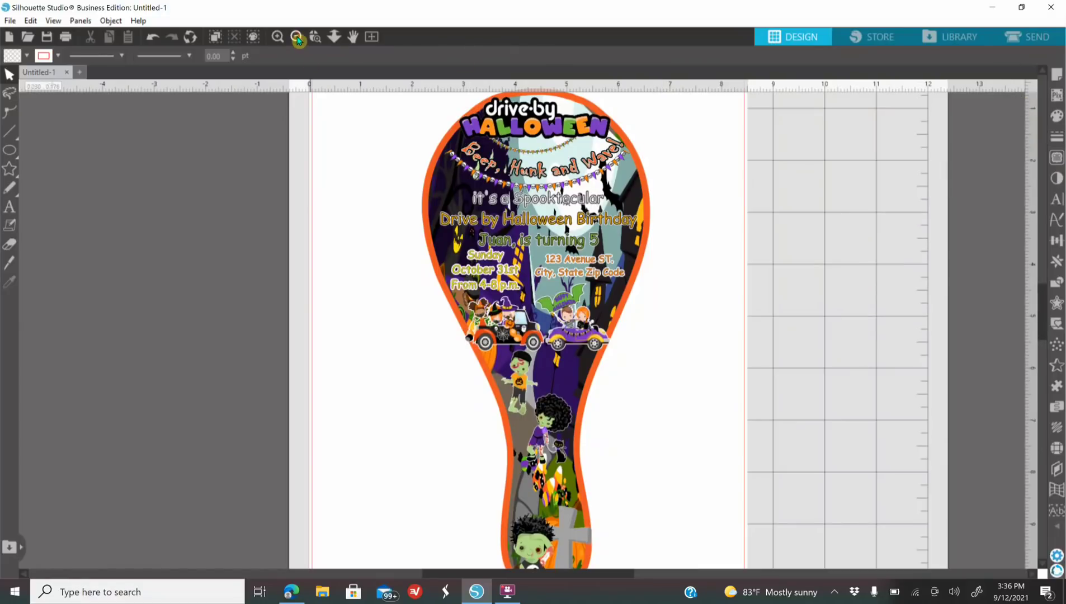
left_click(296, 37)
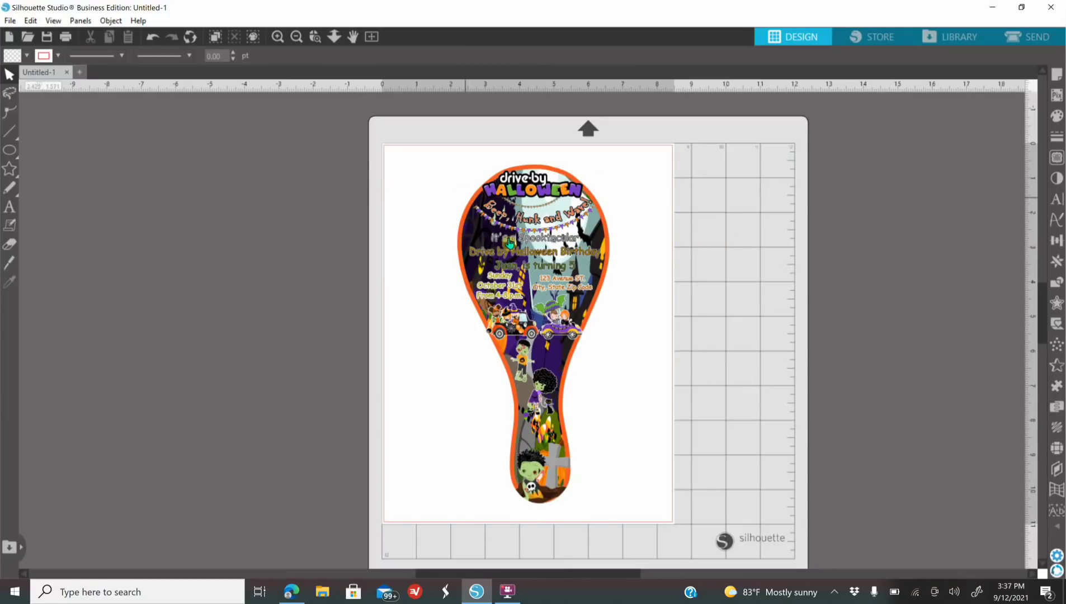
left_click(482, 184)
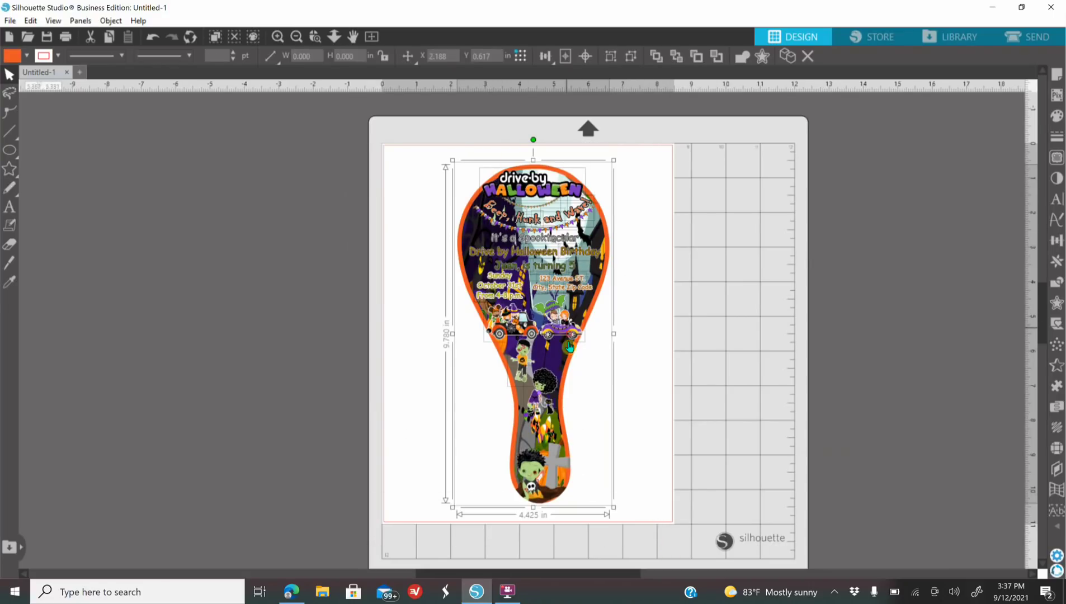
left_click_drag(569, 347, 533, 401)
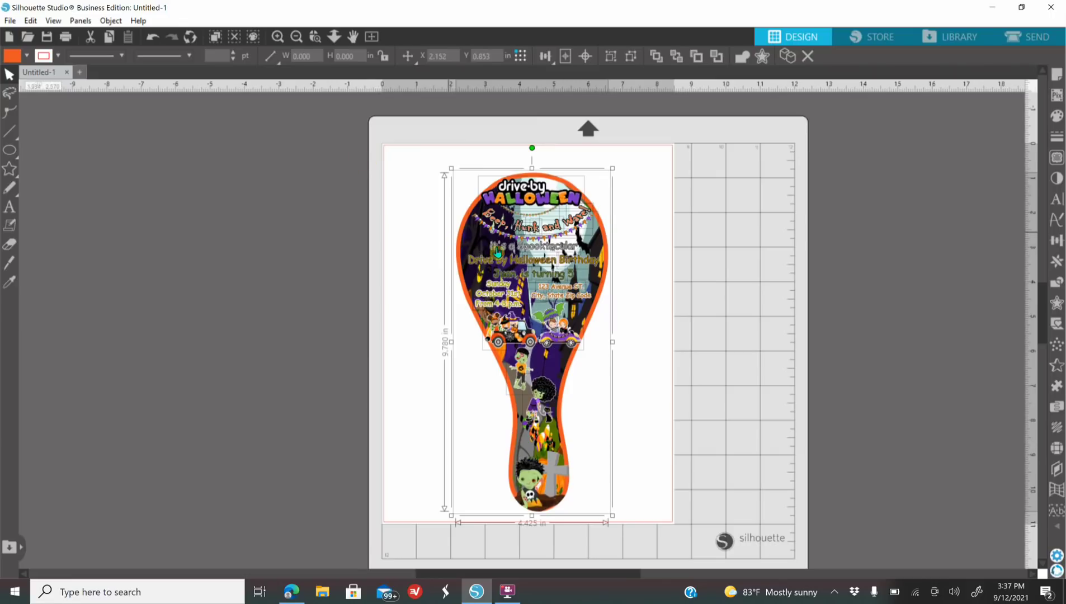
right_click(529, 243)
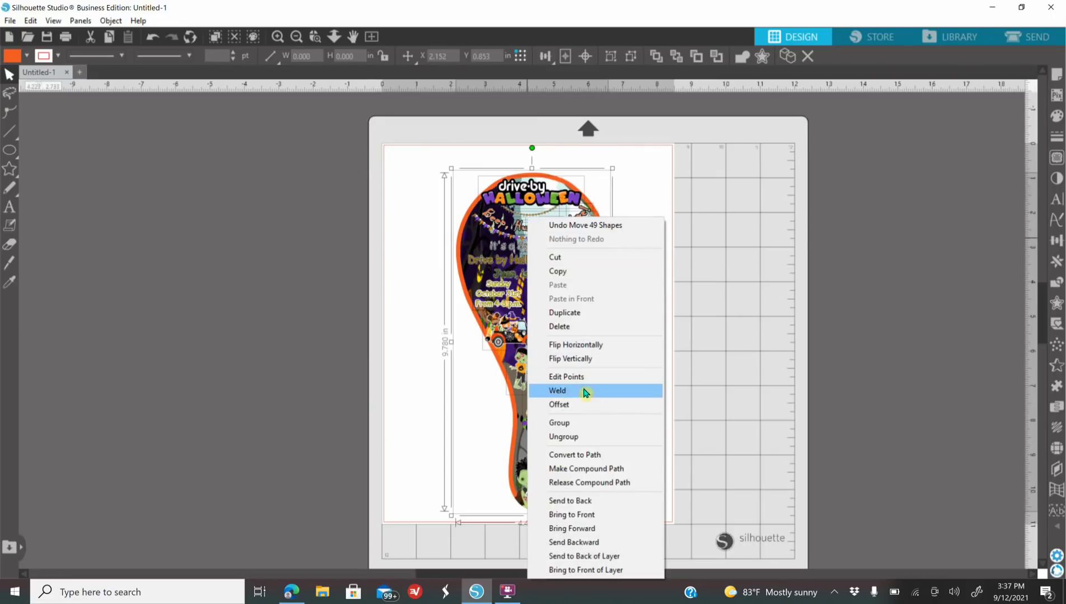
left_click(582, 421)
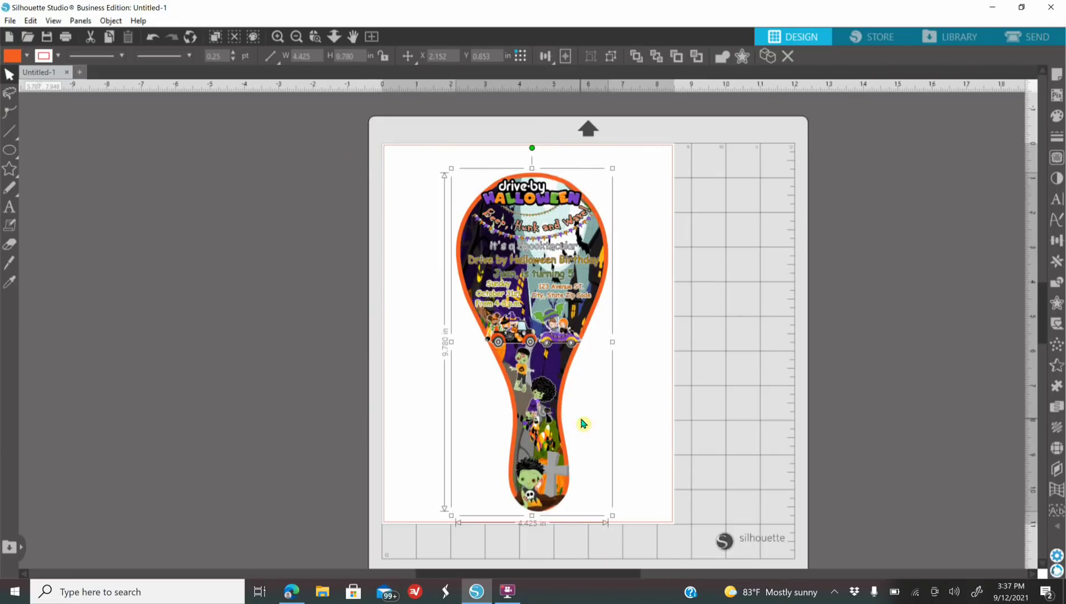
Step: Move the grouped paddle towards the left side of the letter page
left_click_drag(546, 439, 551, 350)
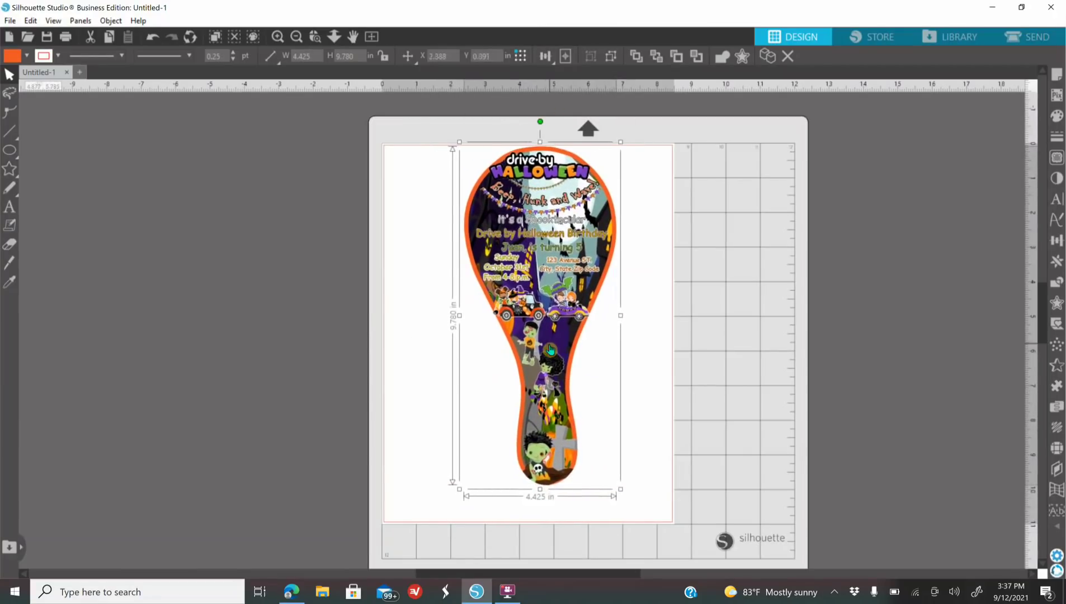
left_click(277, 37)
left_click(278, 36)
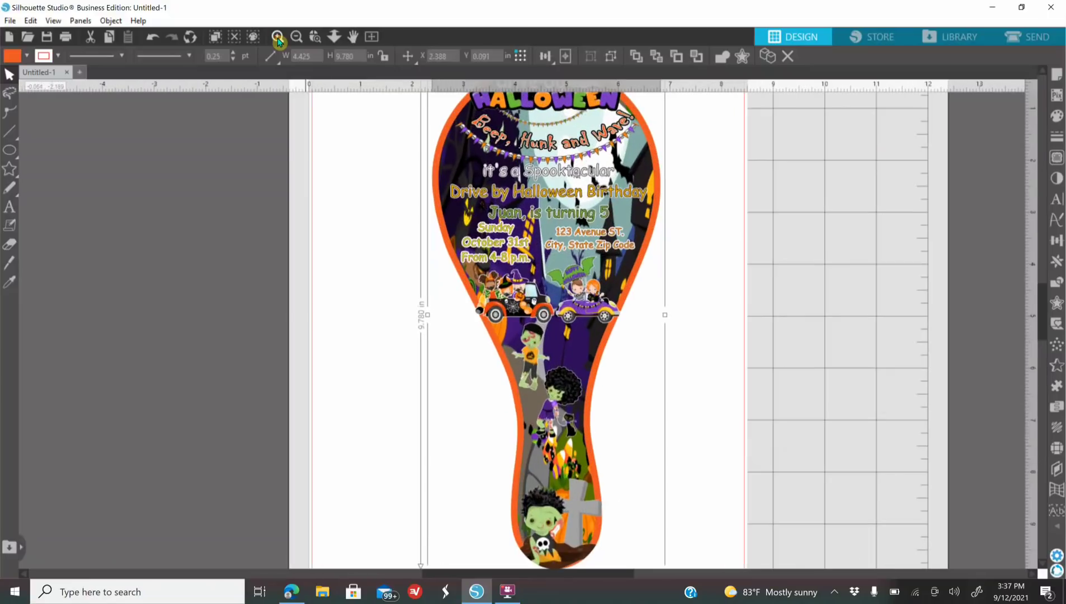
left_click_drag(556, 277, 490, 288)
left_click(298, 38)
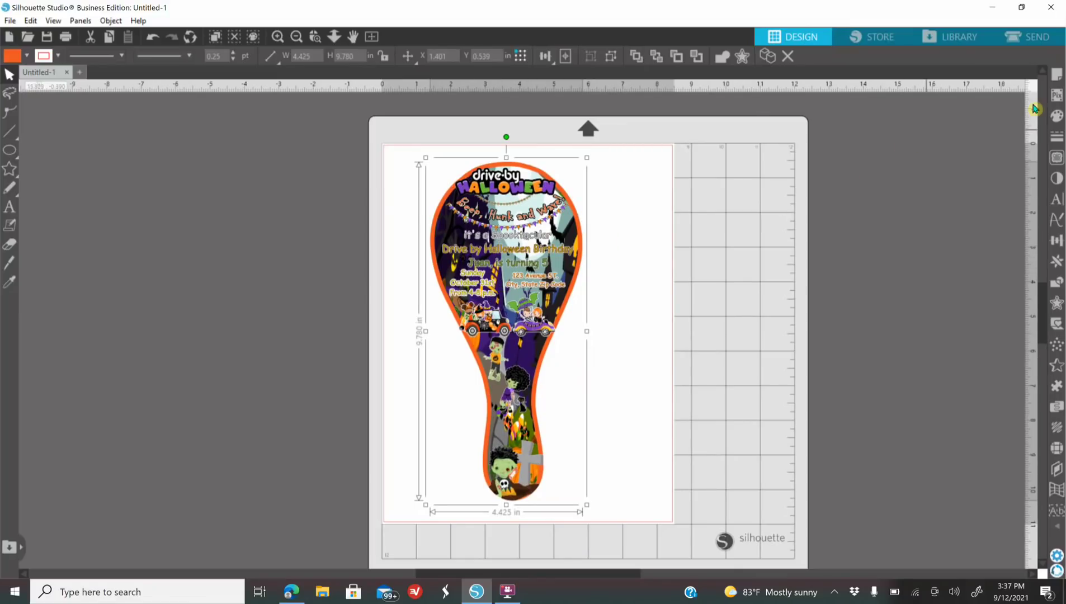
Step: Turn on registration marks in the page setup and set their thickness to 1.00
left_click(1056, 76)
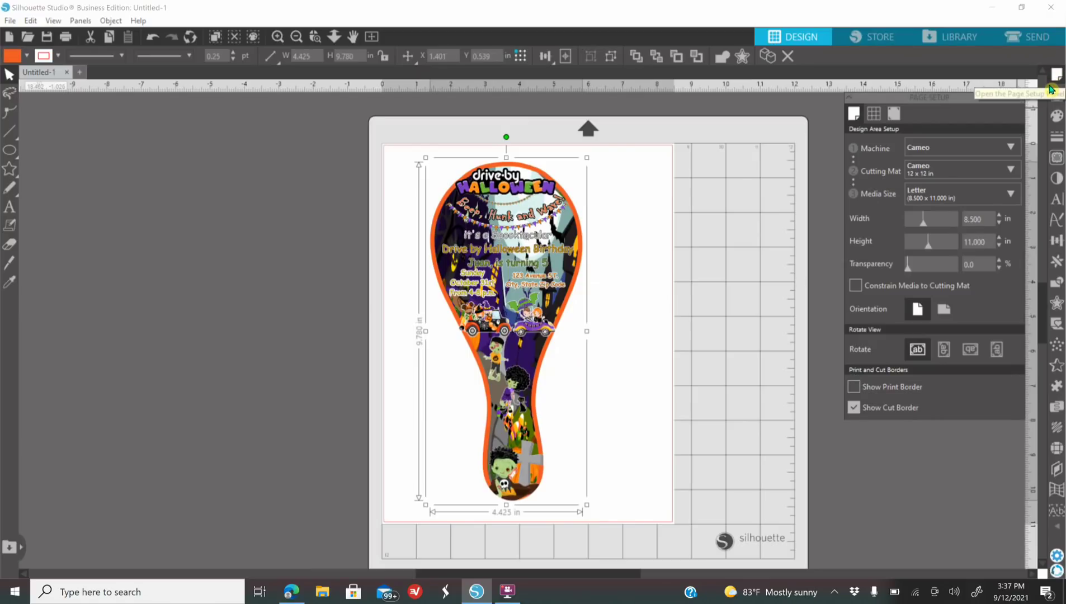
left_click(895, 114)
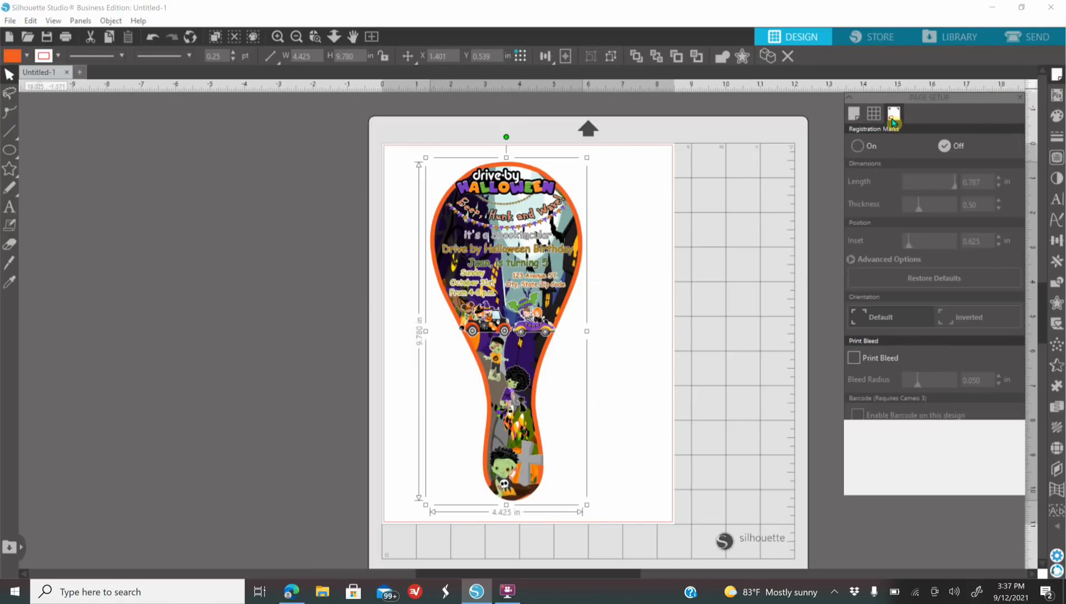
left_click(858, 147)
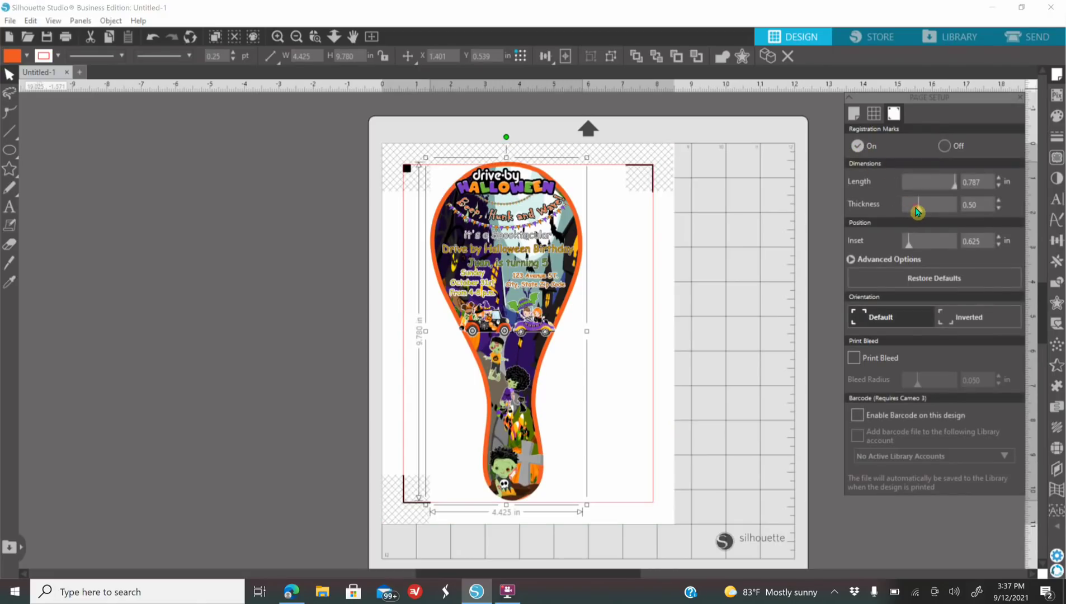
left_click_drag(942, 214, 980, 215)
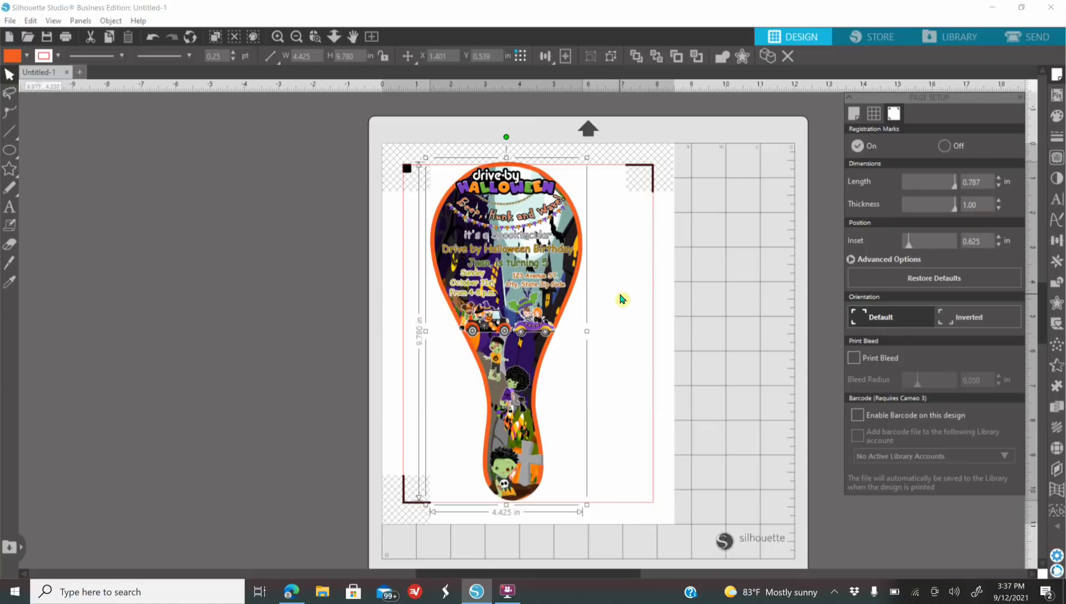
Step: Rotate the paddle slightly counterclockwise and position it diagonally inside the cut border, clear of the registration marks
left_click_drag(541, 286, 550, 288)
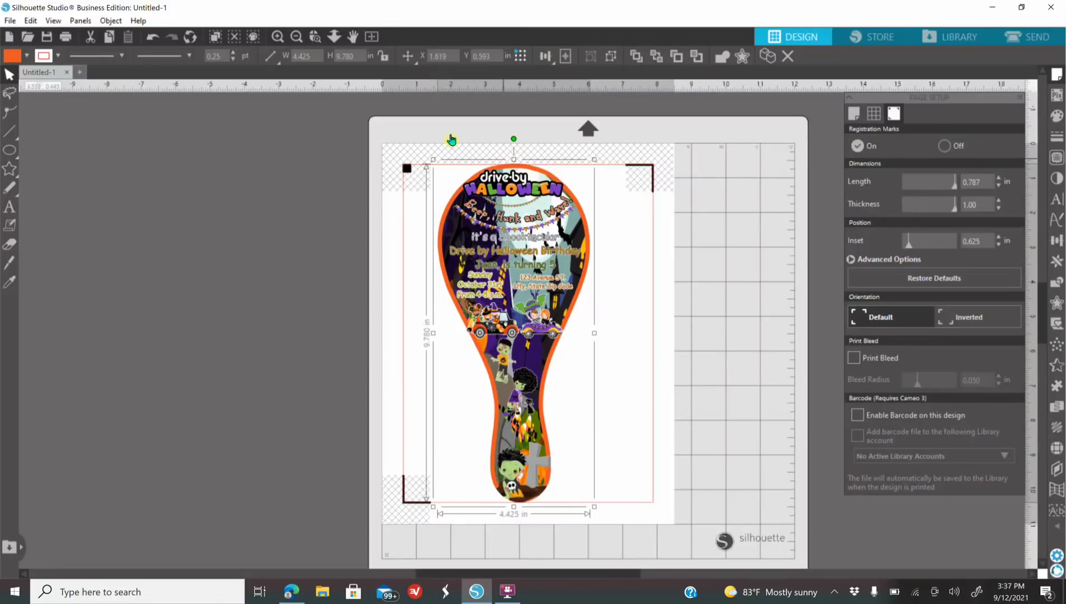
left_click(419, 195)
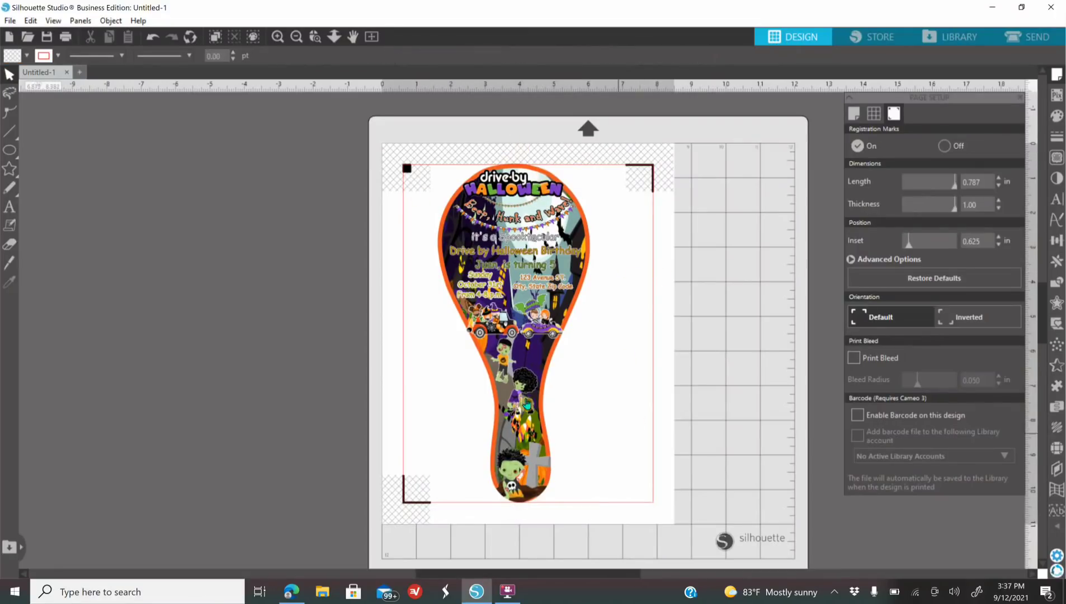
left_click(525, 376)
left_click_drag(514, 139, 459, 152)
left_click_drag(485, 276, 493, 272)
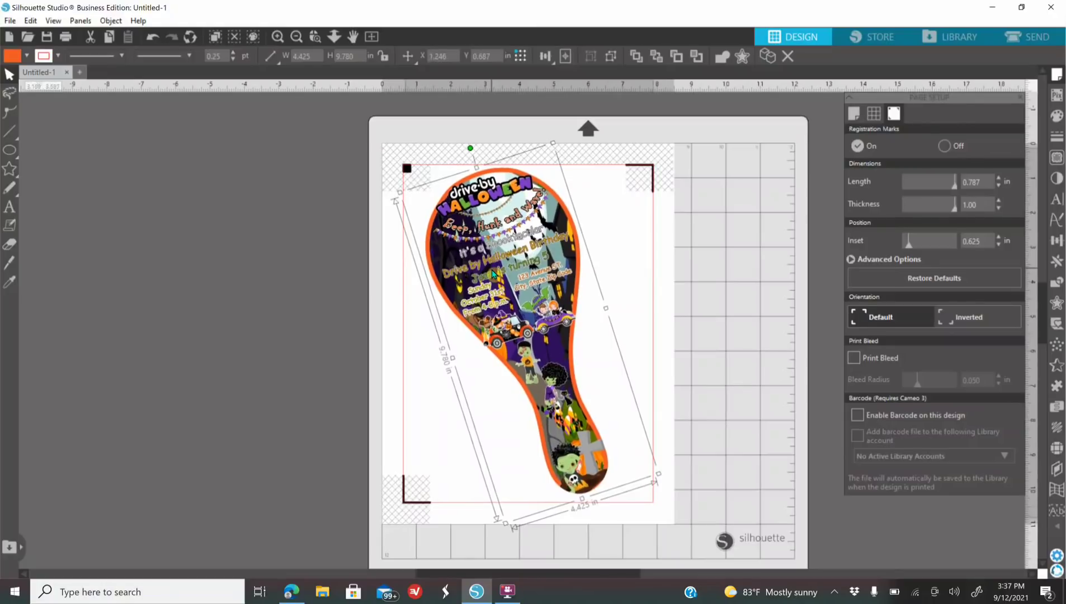
left_click(290, 384)
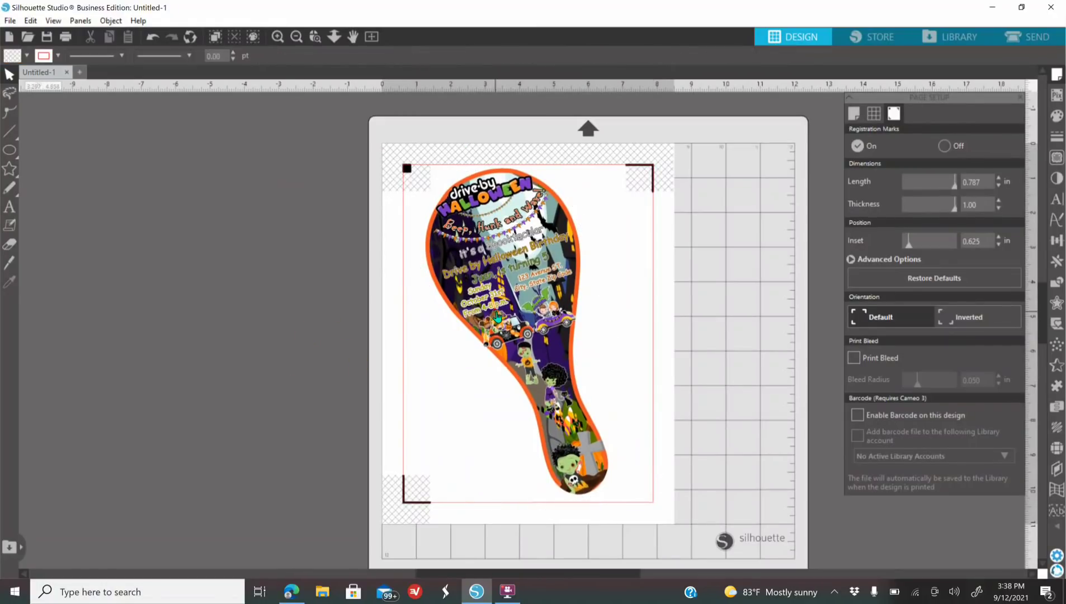
left_click_drag(496, 318, 499, 320)
Step: Go to the cut settings and set the grouped paddle to Cut Edge
left_click(1023, 40)
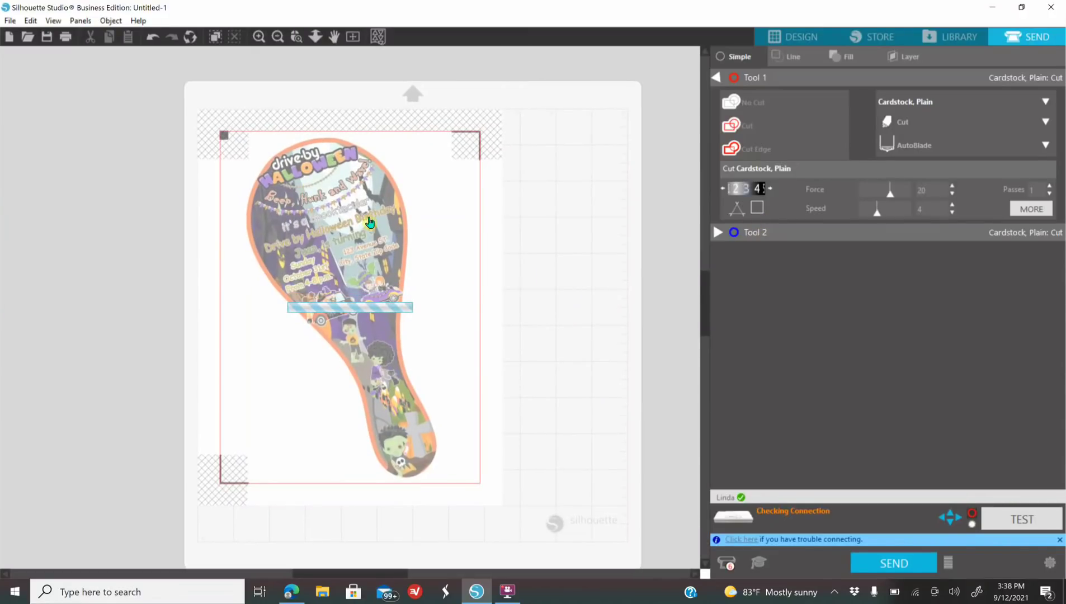
left_click(258, 36)
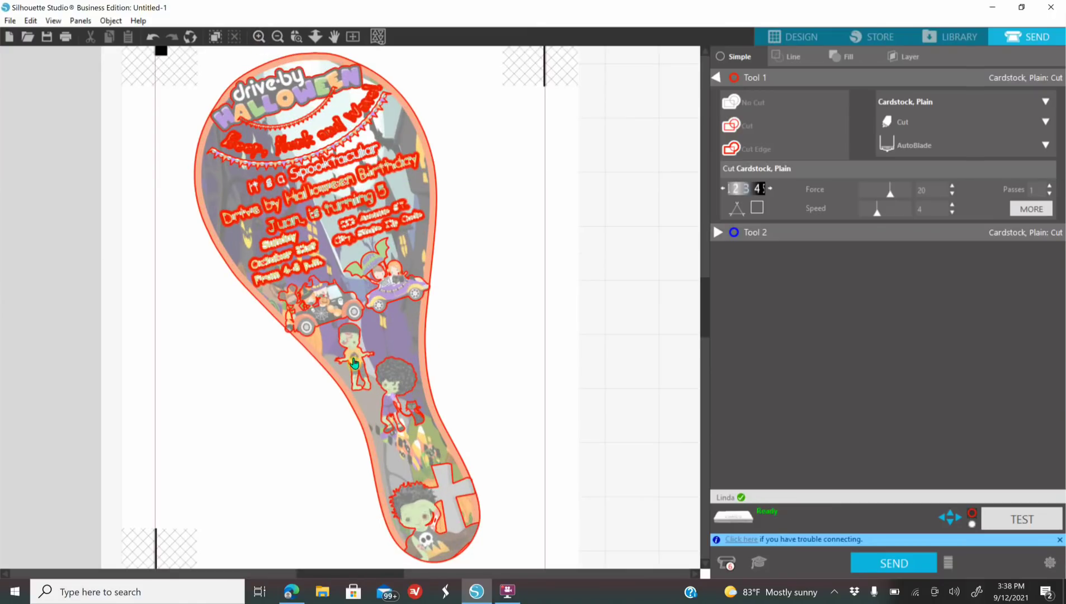
left_click(341, 234)
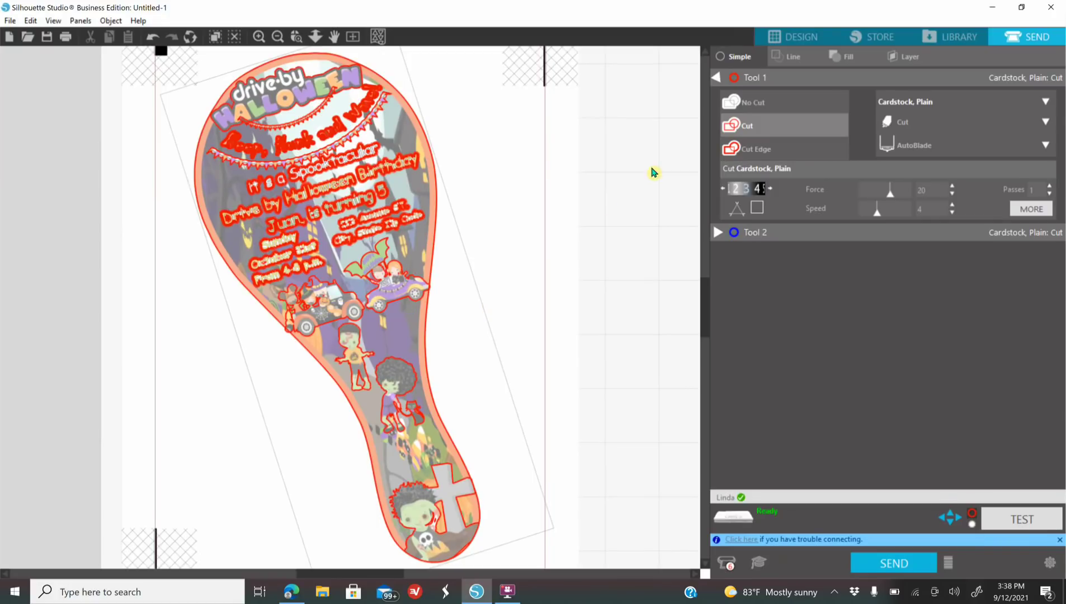
left_click(735, 155)
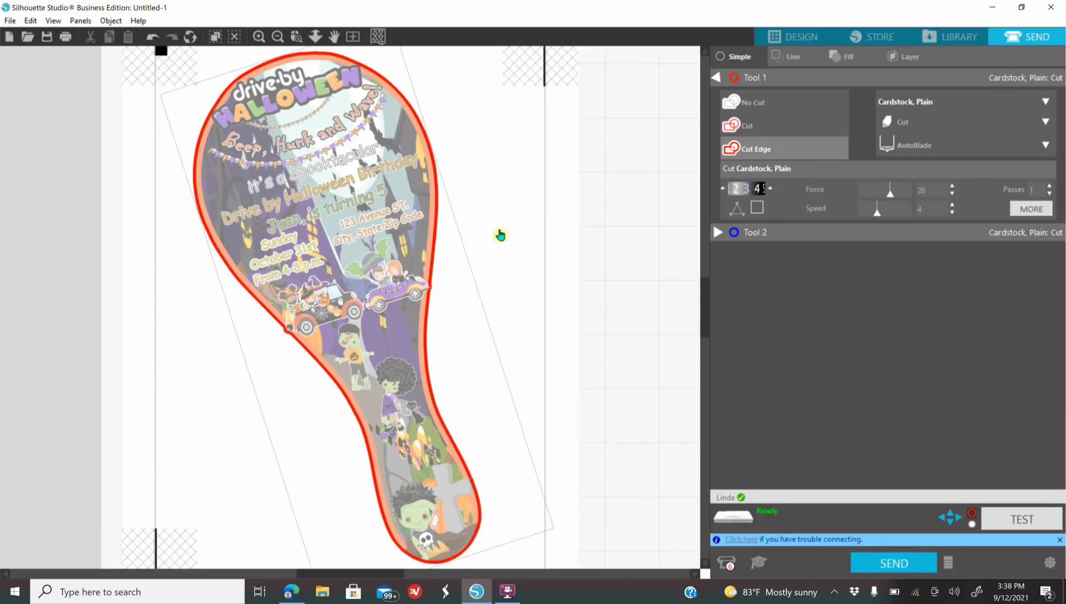
Step: Set the Cardstock, Plain cut to a blade depth of 7 and a force of 28
left_click(770, 189)
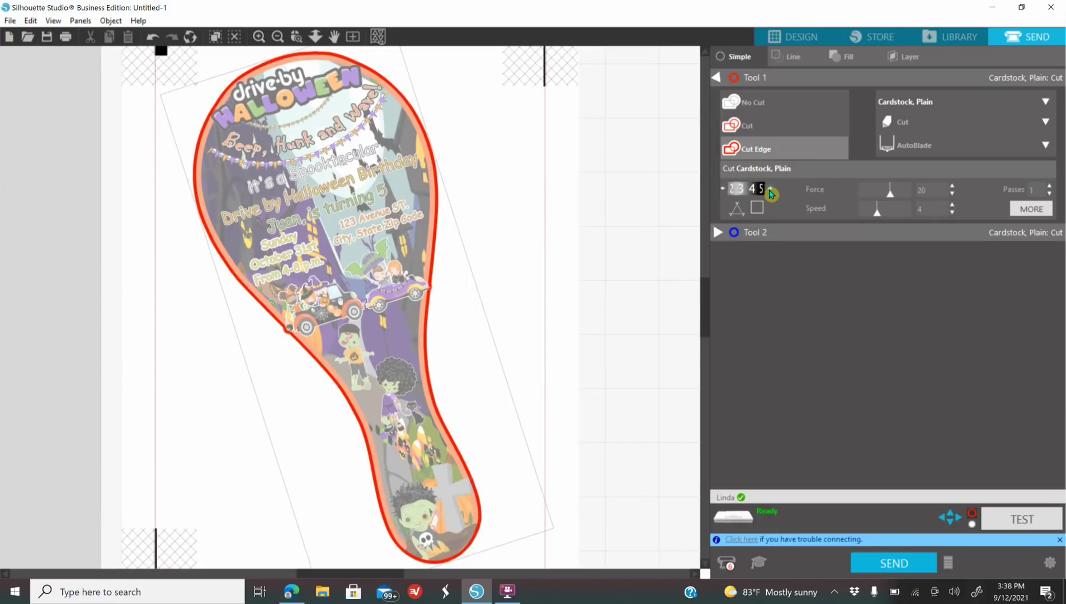
left_click(771, 189)
left_click(770, 190)
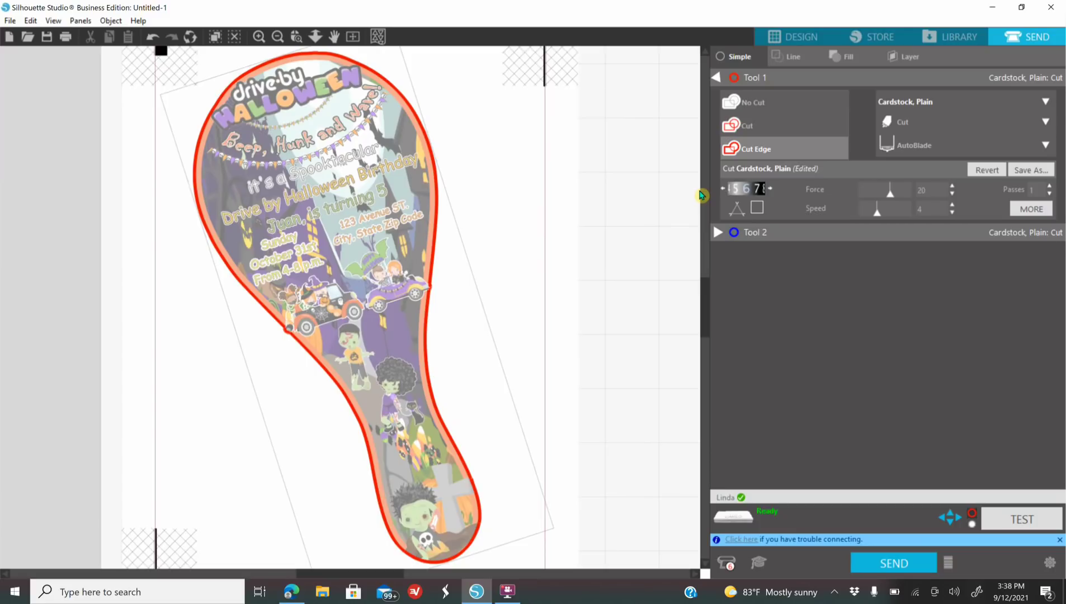
left_click(953, 187)
left_click(952, 188)
left_click(952, 188)
left_click(952, 187)
left_click(952, 187)
left_click(953, 188)
left_click(953, 187)
left_click(952, 188)
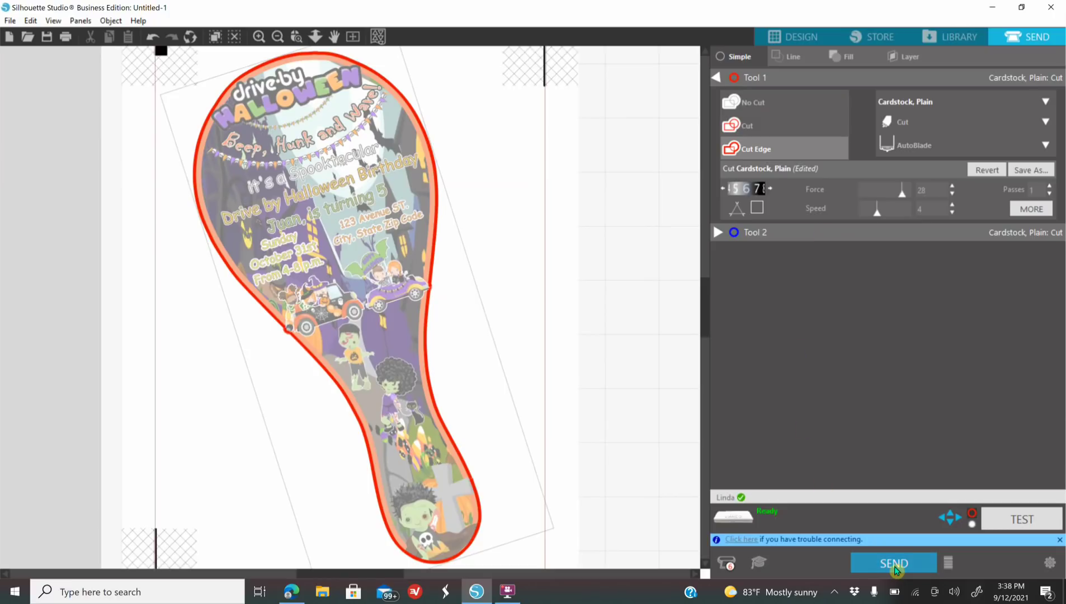
Step: Return to the design, start printing it on the ET-16600 printer and set the paper source to Paper Tray
left_click(805, 38)
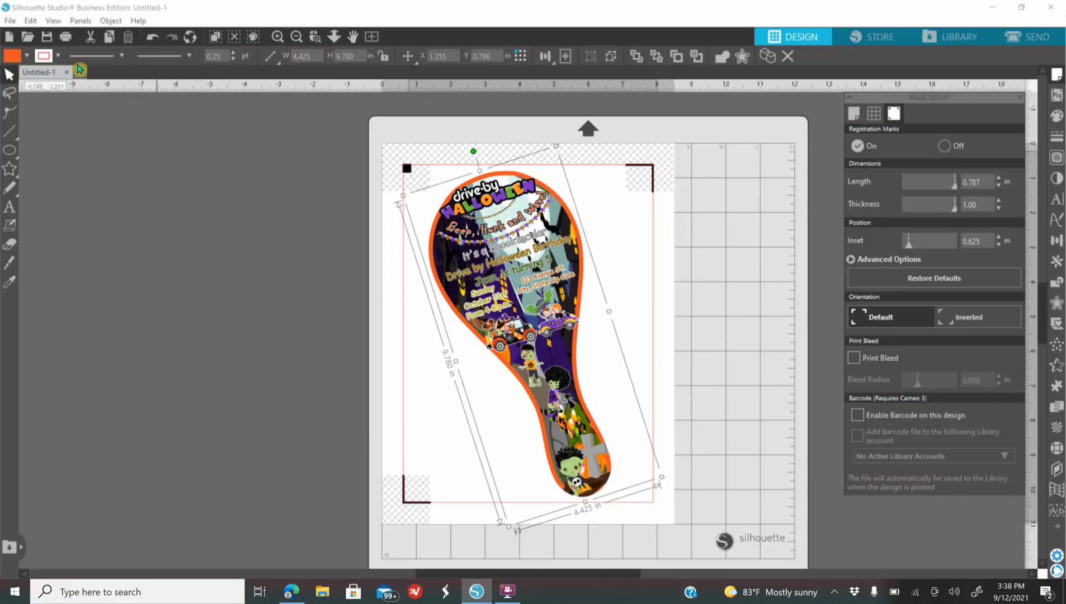
left_click(70, 40)
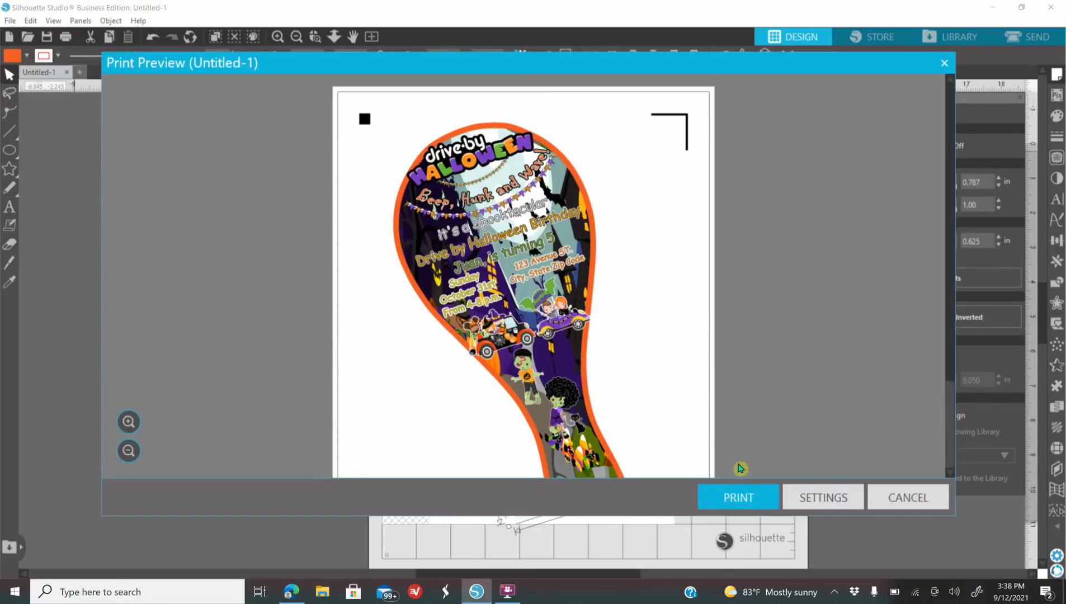
left_click(734, 496)
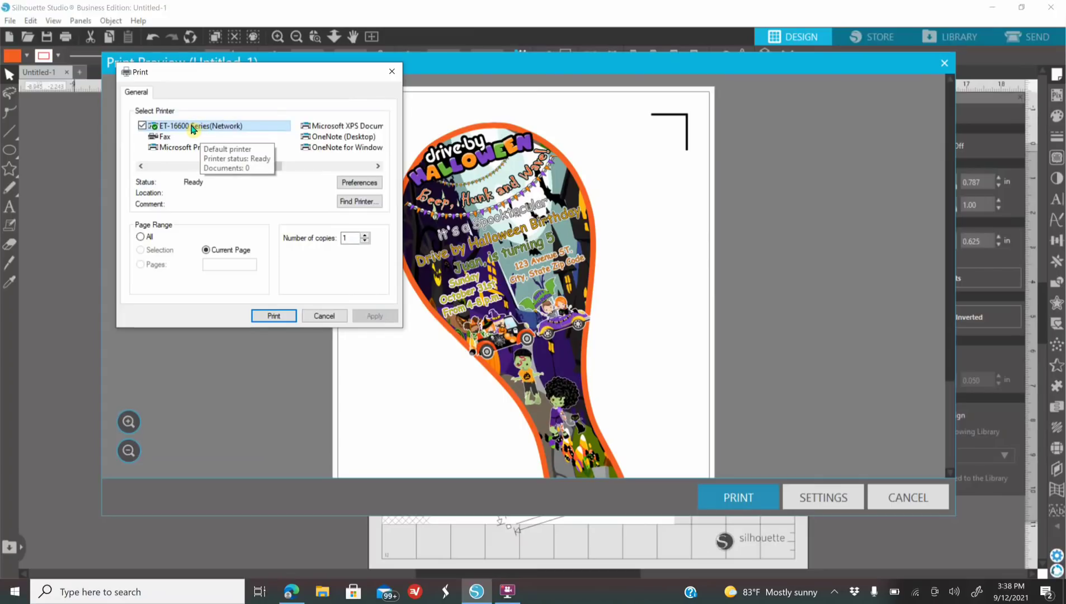
left_click(361, 184)
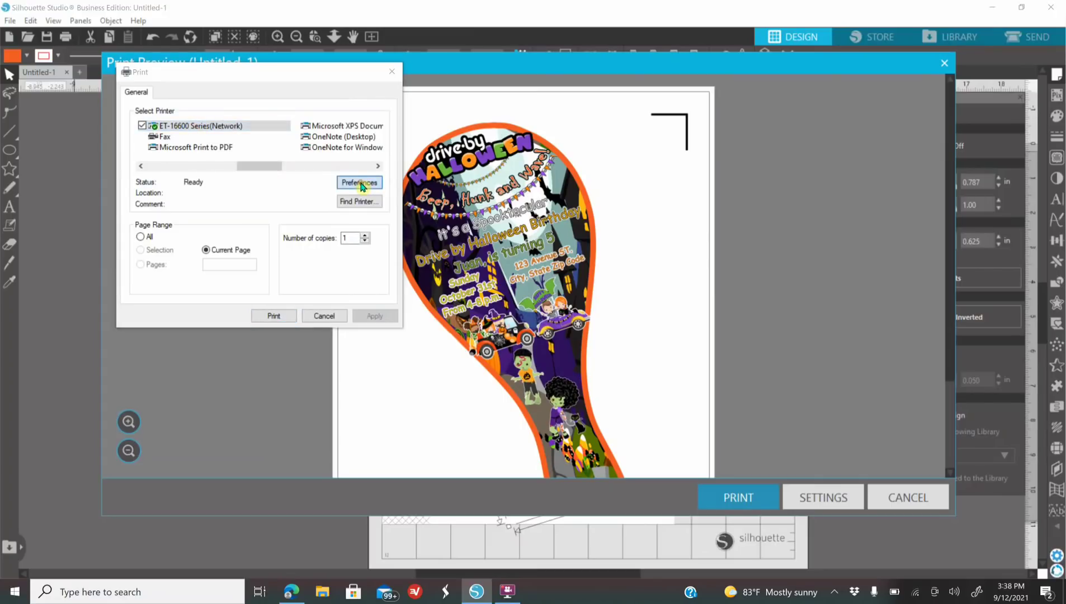
left_click(378, 162)
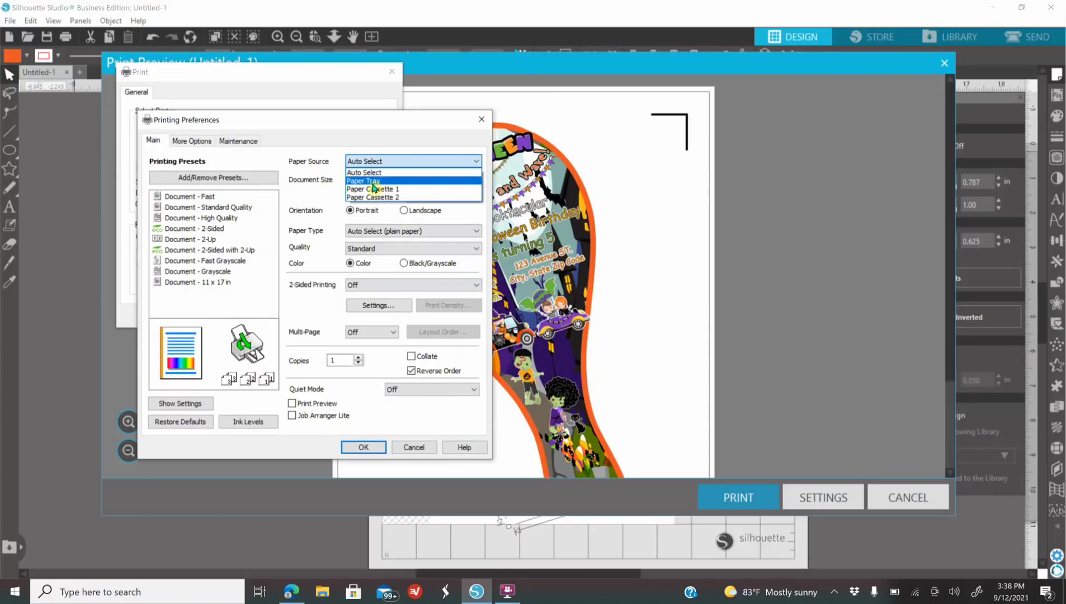
left_click(372, 181)
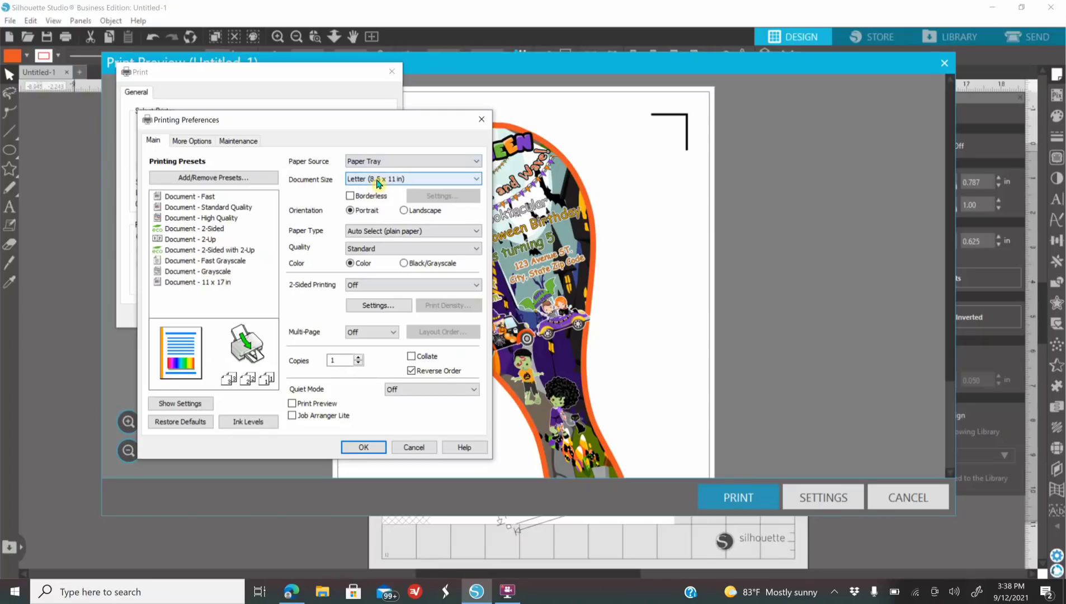
Step: Set the paper type to Presentation Paper Matte, accept the printing preferences and close the print dialog and preview without printing
left_click(372, 232)
left_click(372, 232)
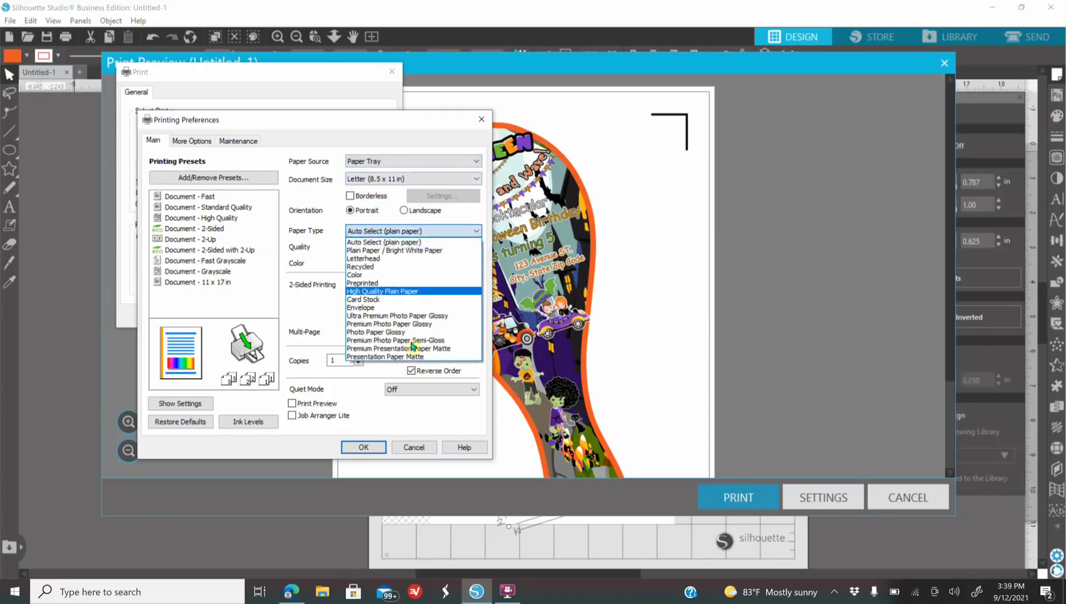
left_click(369, 358)
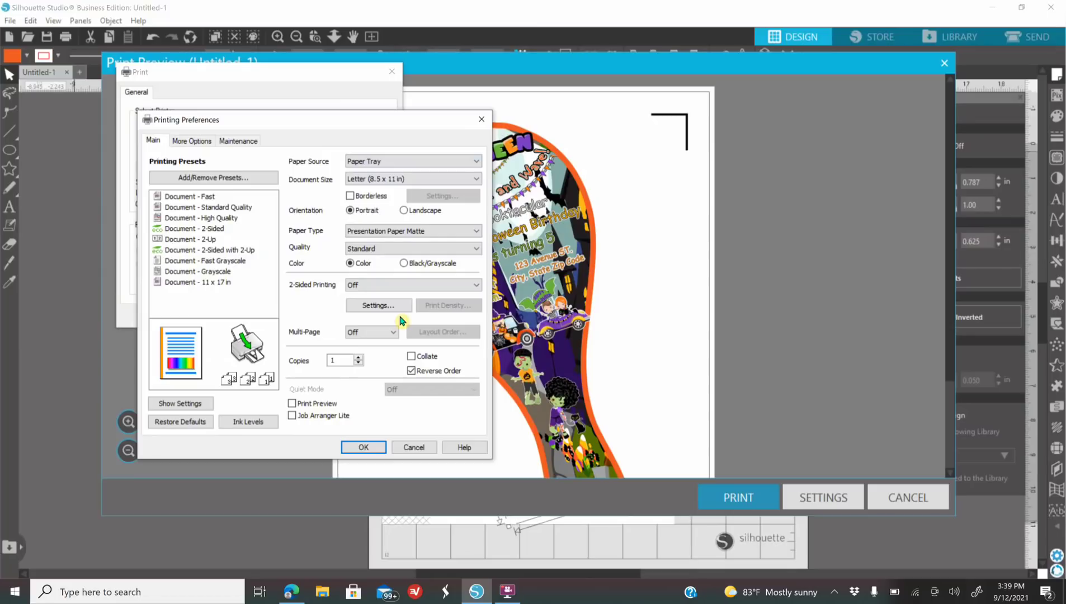
left_click(348, 449)
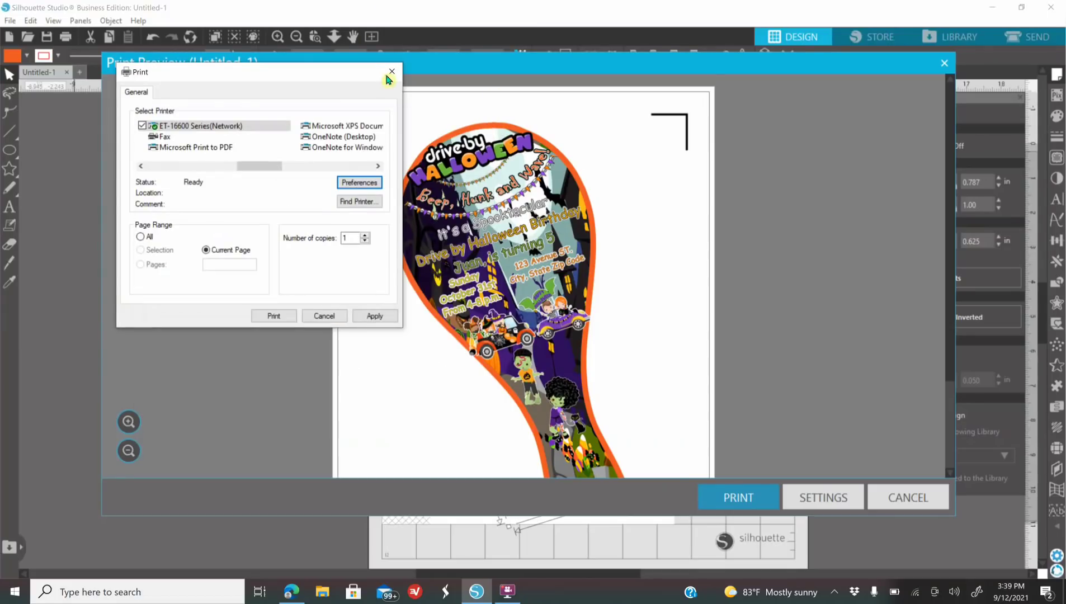
left_click(390, 71)
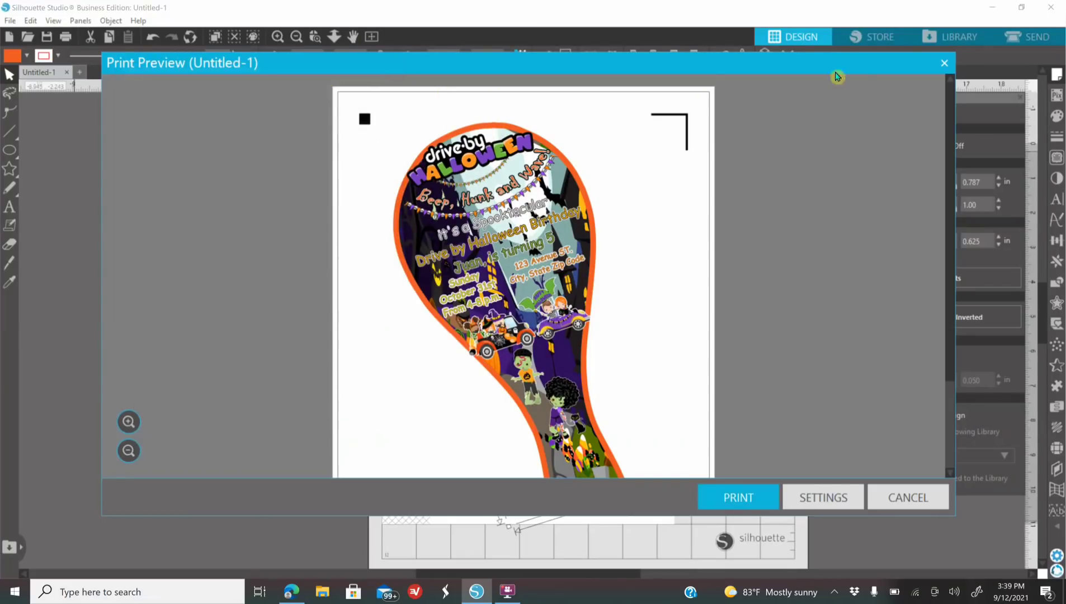
left_click(945, 69)
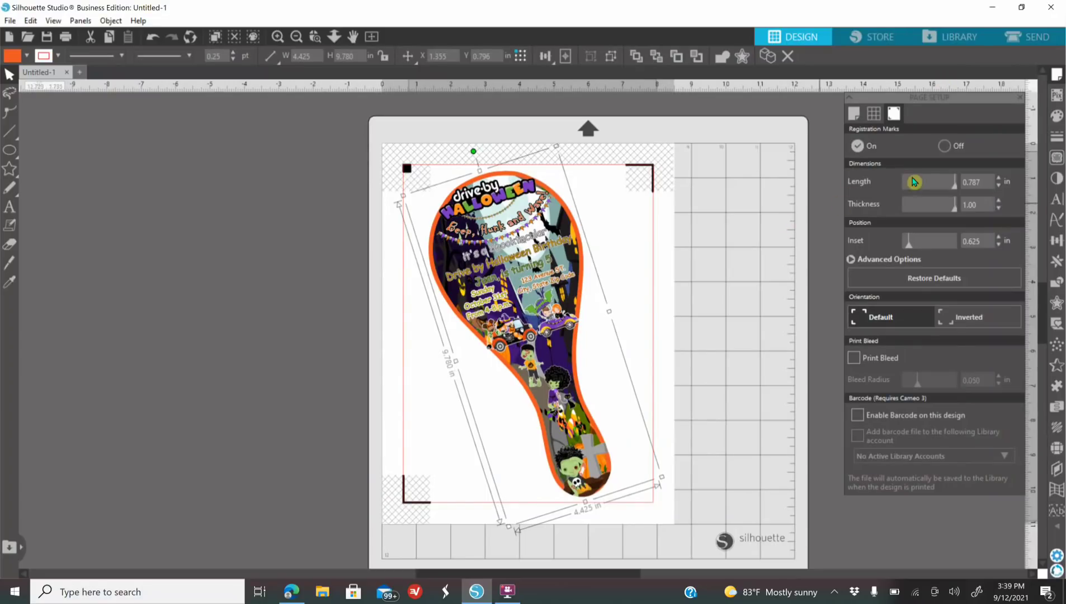
Step: Turn off the registration marks, set up saving the design to the hard drive as Portable Document Format, and close the save dialog
left_click(944, 146)
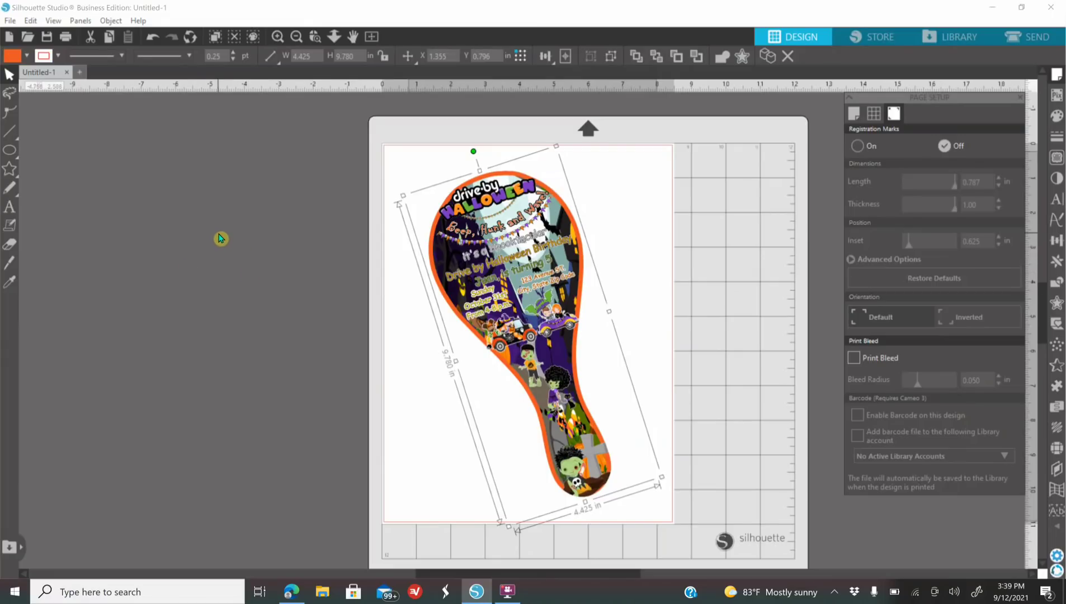
left_click(10, 23)
mouse_move(61, 137)
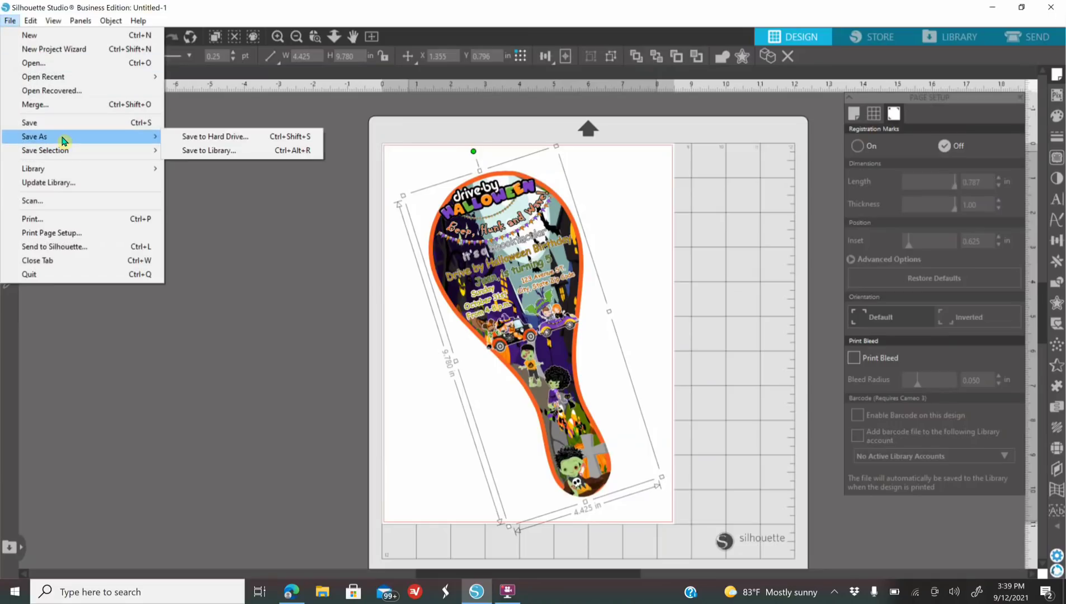
left_click(194, 139)
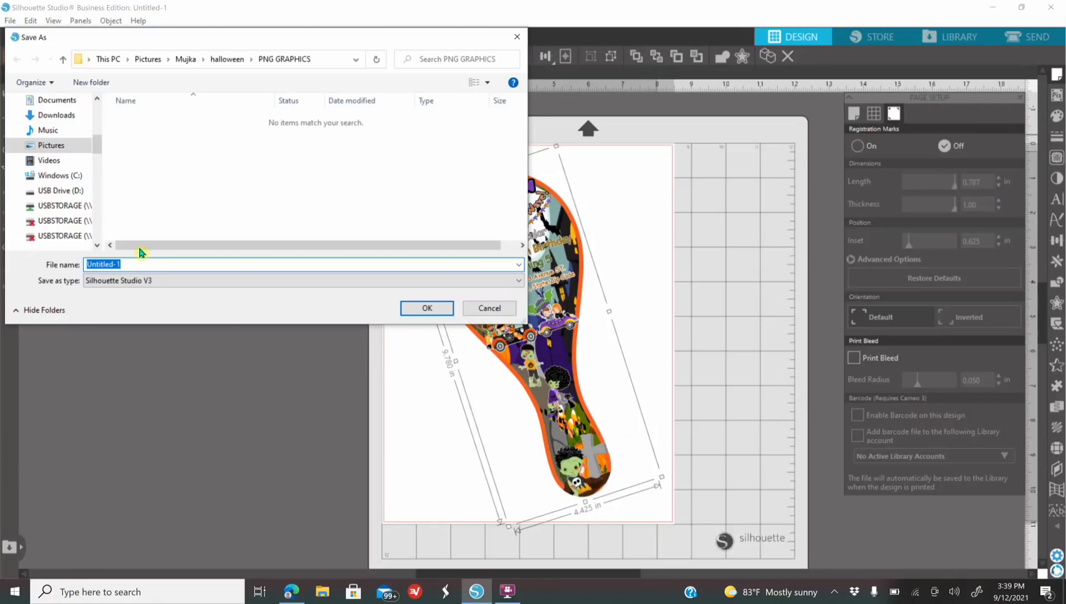
left_click(122, 284)
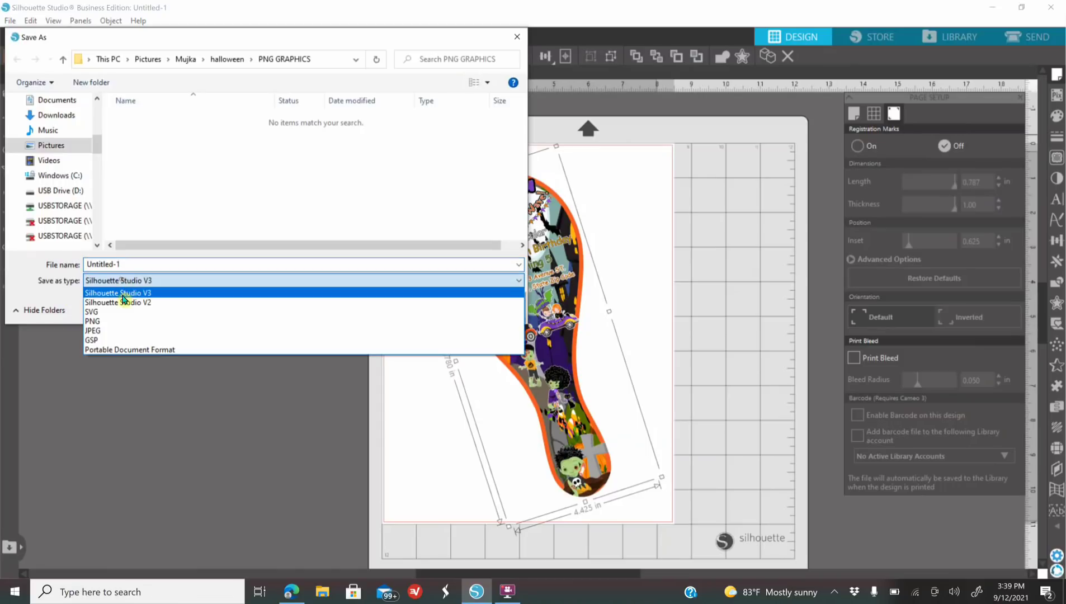
left_click(123, 350)
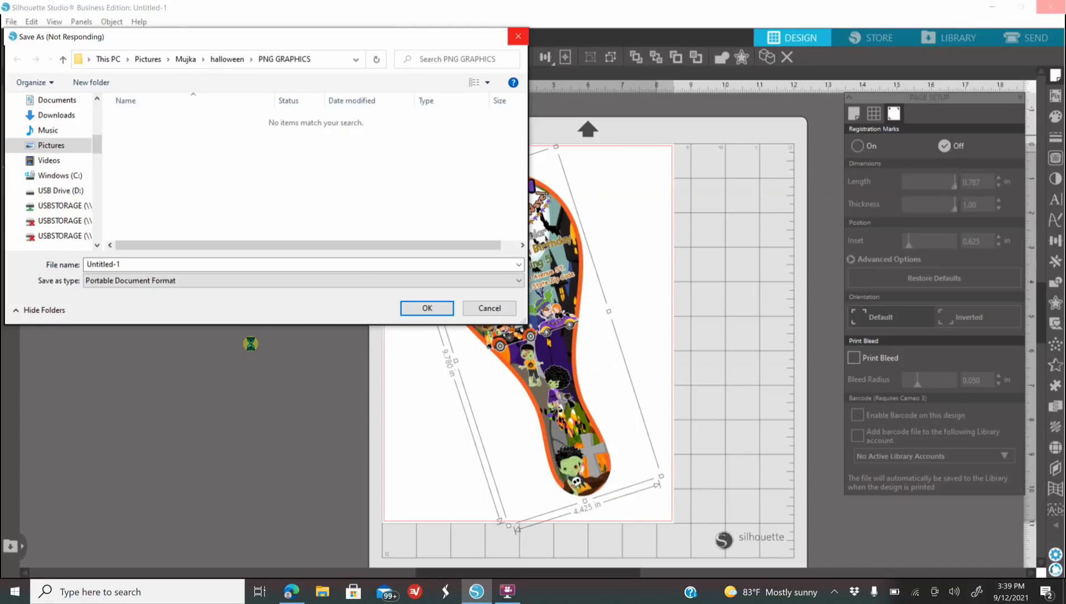
left_click(517, 37)
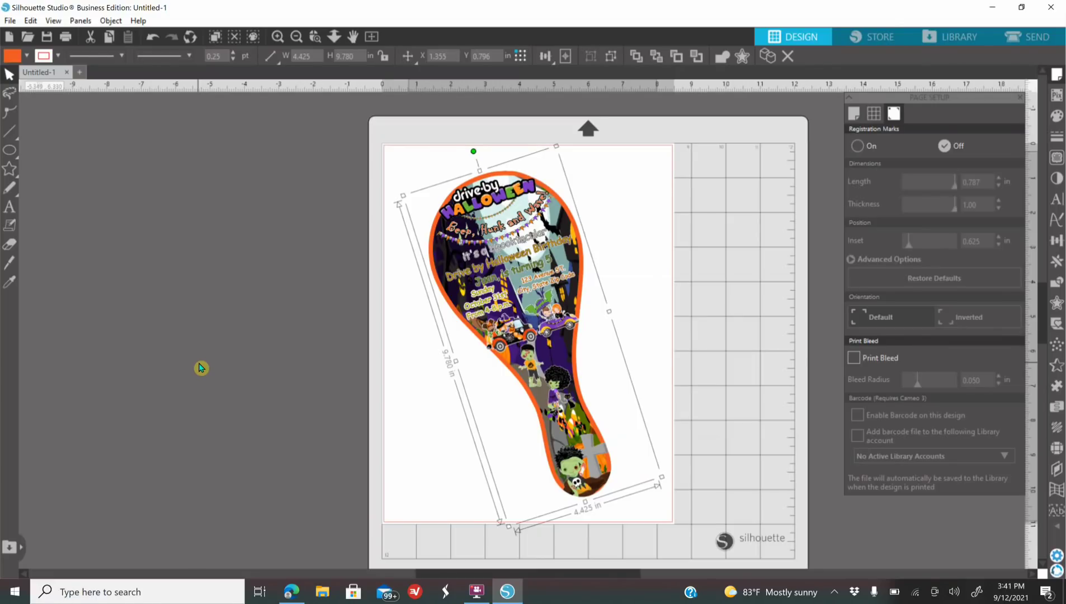
Step: Make a copy of the grouped paddle and place it off the mat, beside the original
right_click(540, 258)
left_click(576, 326)
left_click_drag(561, 306, 85, 270)
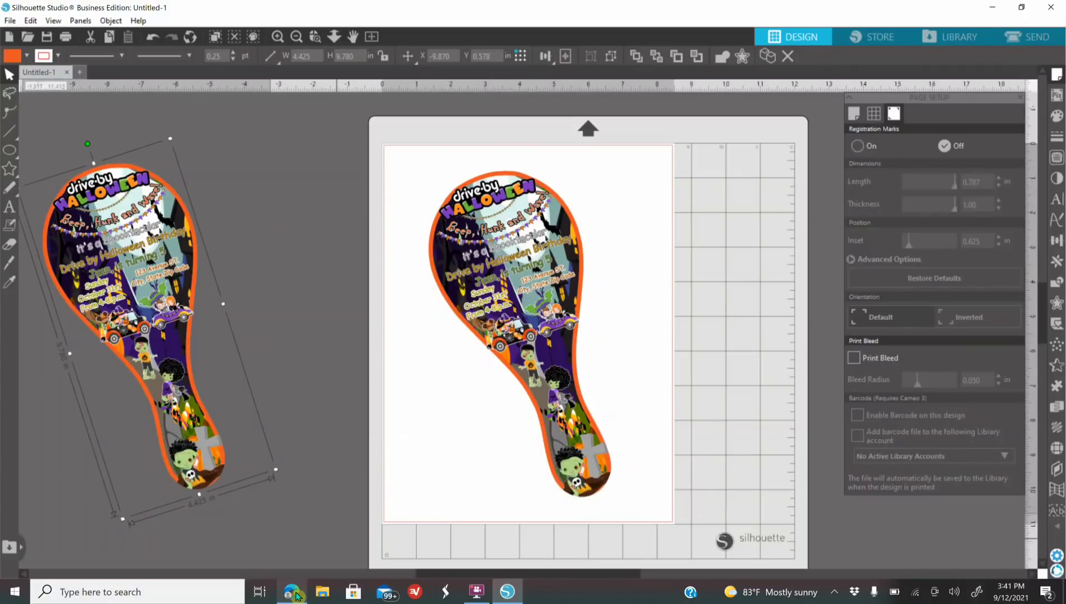
Step: Switch to the browser, browse the wood background image results and narrow them to Whitewashed
left_click(292, 592)
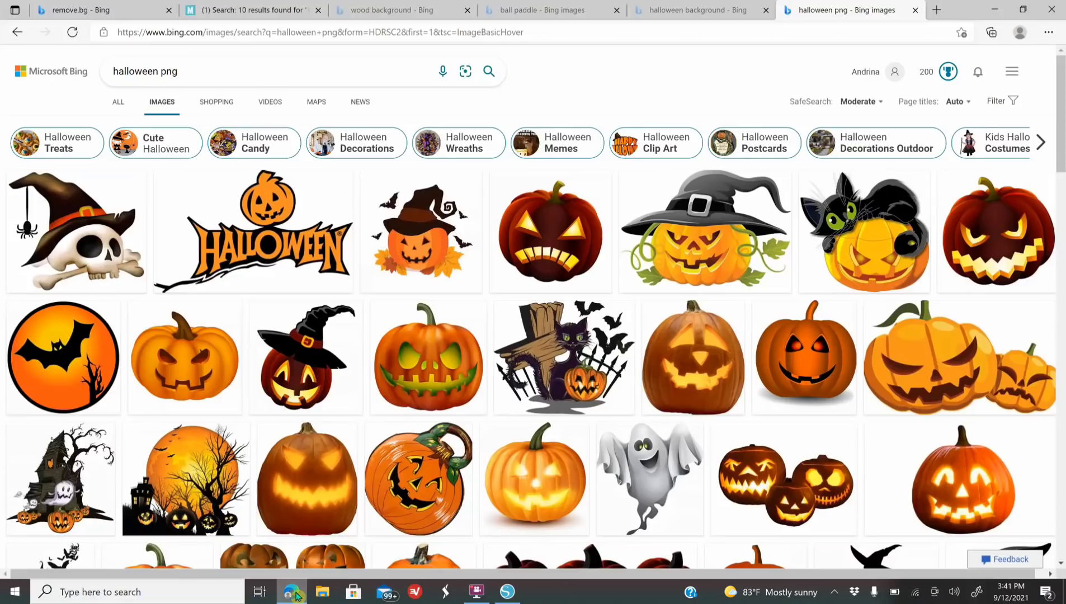
left_click(394, 14)
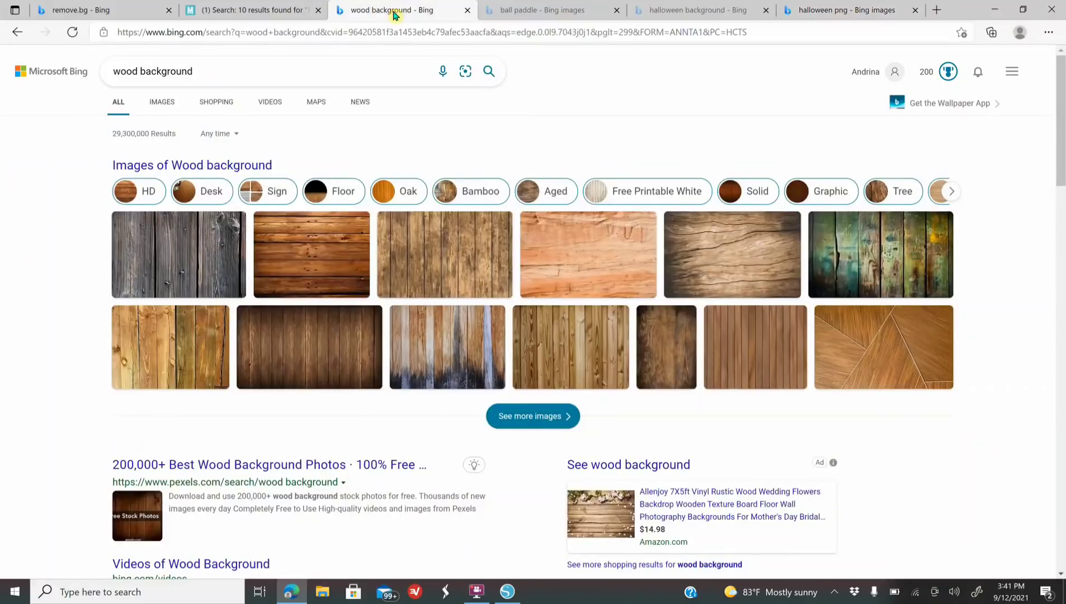
left_click(164, 105)
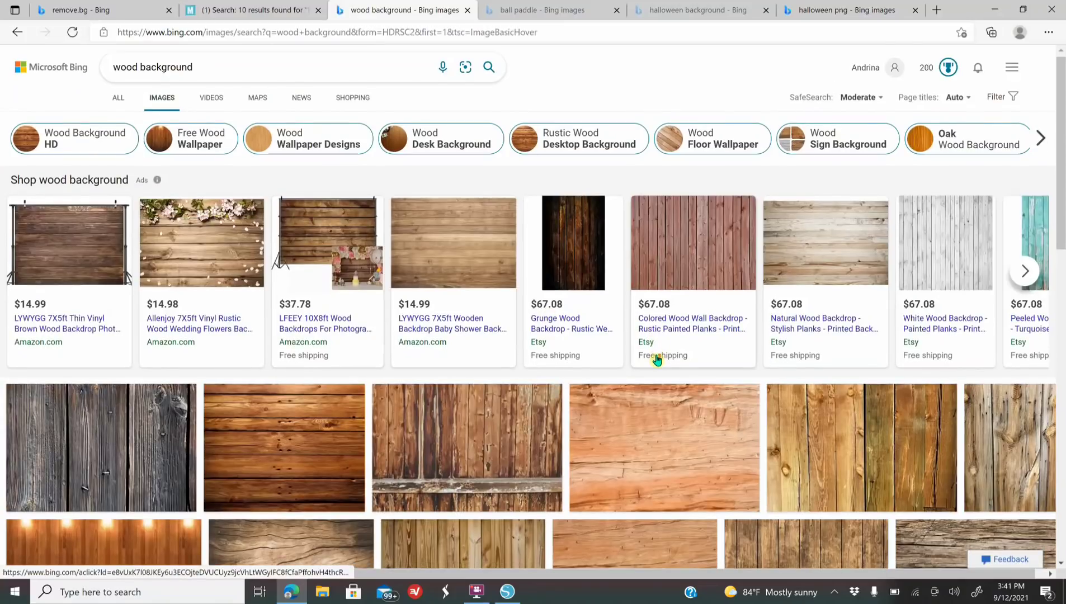
scroll(657, 359, "down", 3)
scroll(657, 360, "down", 5)
scroll(658, 360, "down", 5)
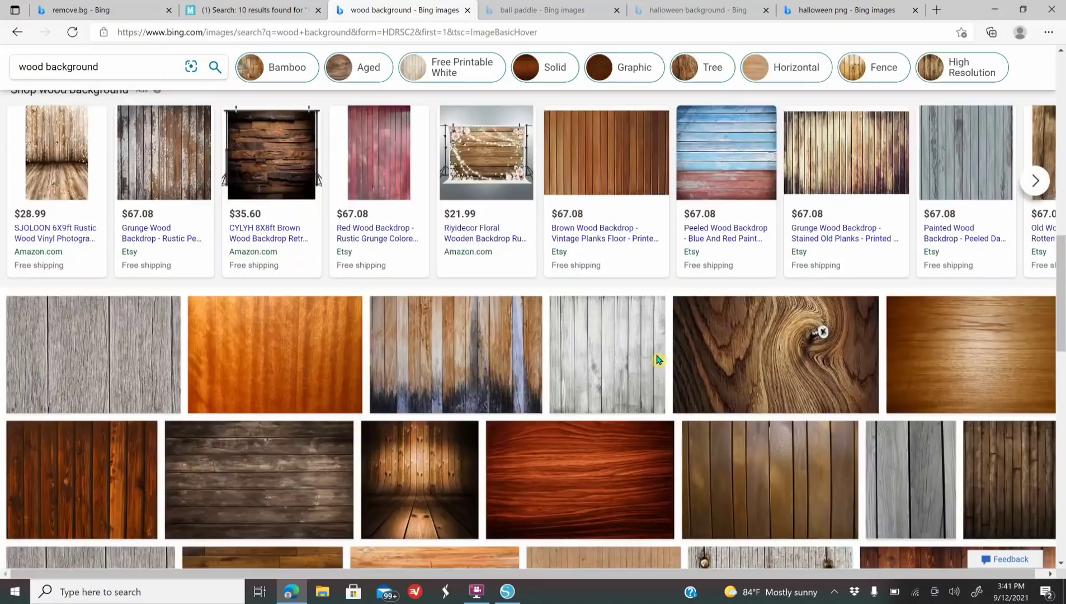
scroll(657, 359, "down", 4)
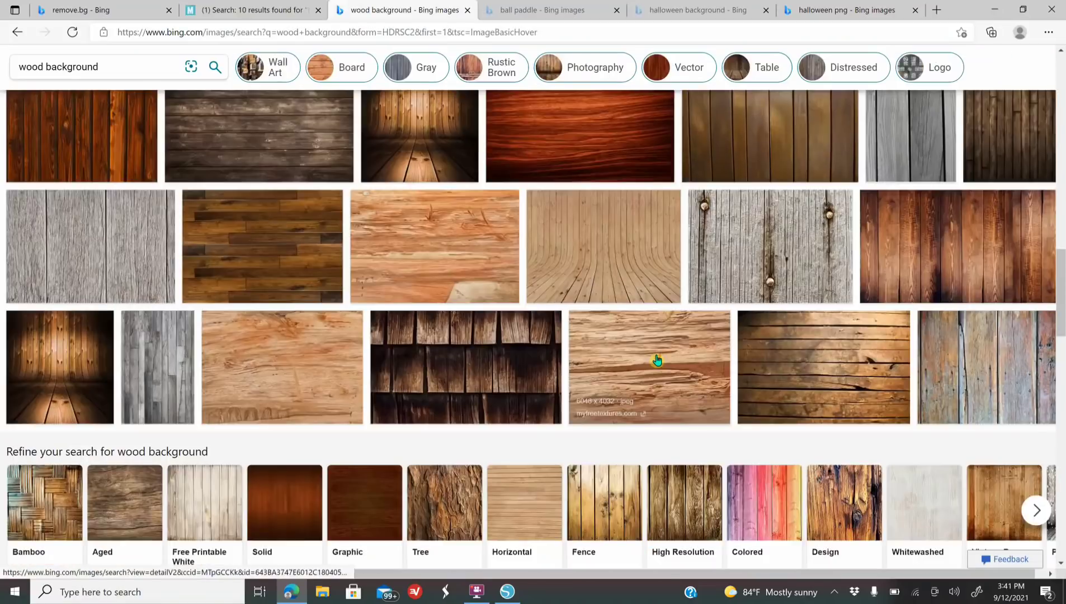
scroll(659, 362, "down", 4)
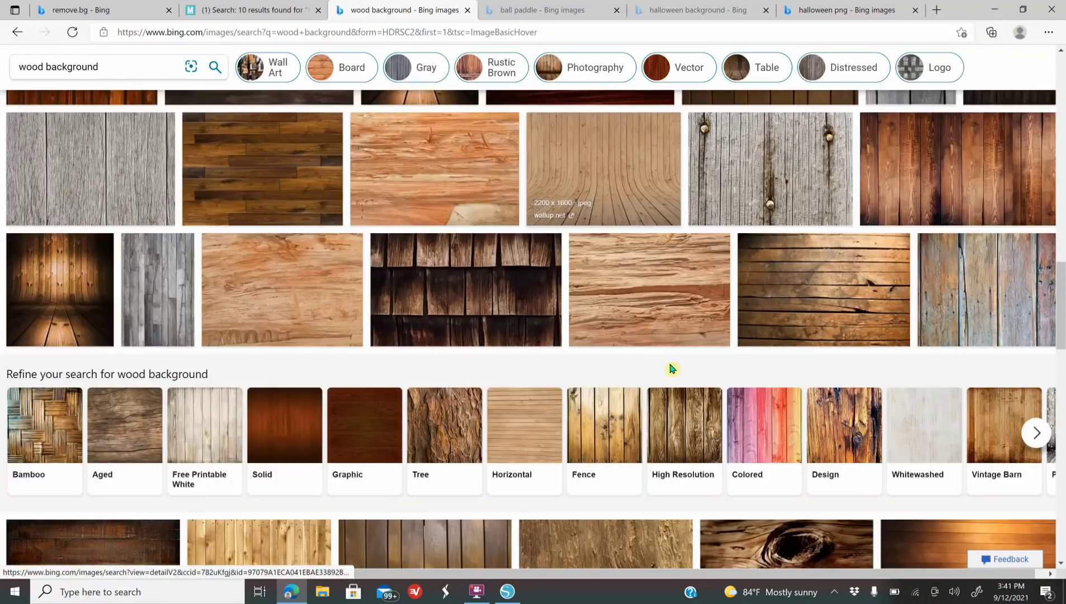
left_click(929, 355)
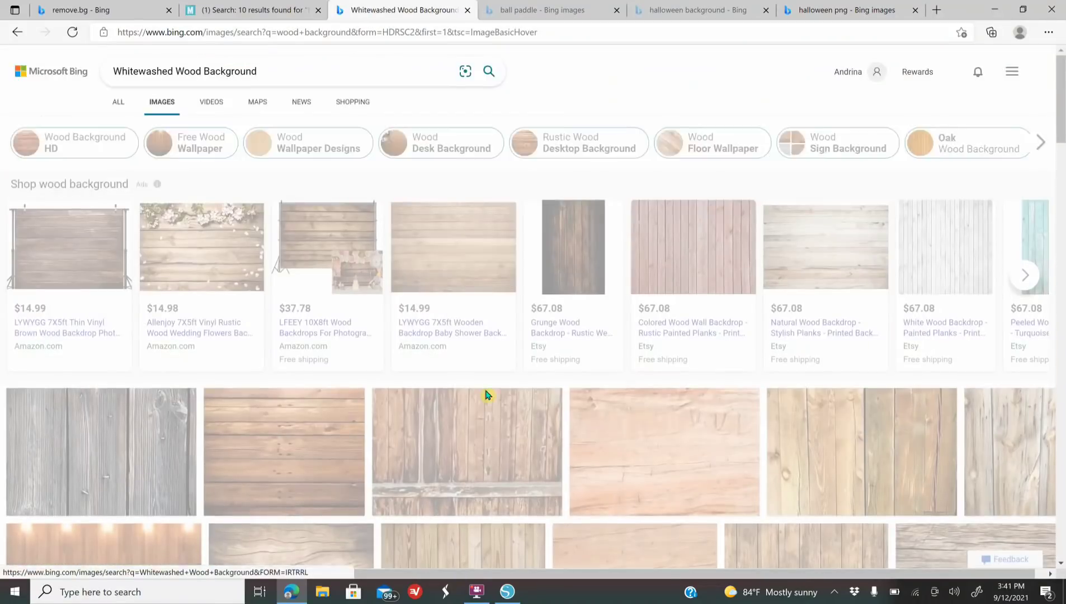
Step: Copy the 1500 × 1000 whitewashed image of vertical white planks and paste it into the Silhouette Studio design
scroll(409, 438, "down", 2)
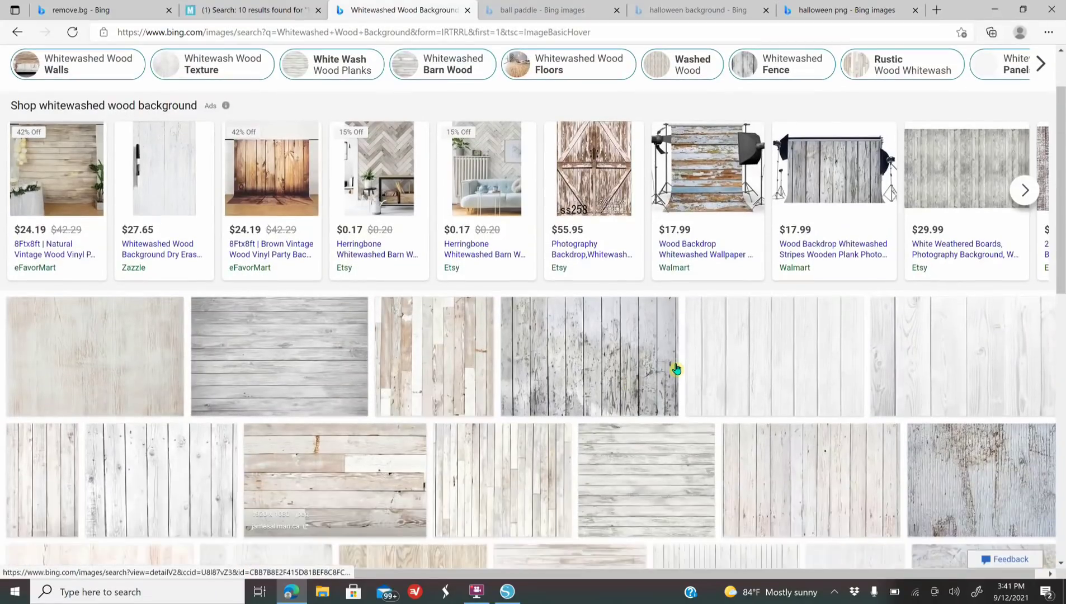
left_click(747, 343)
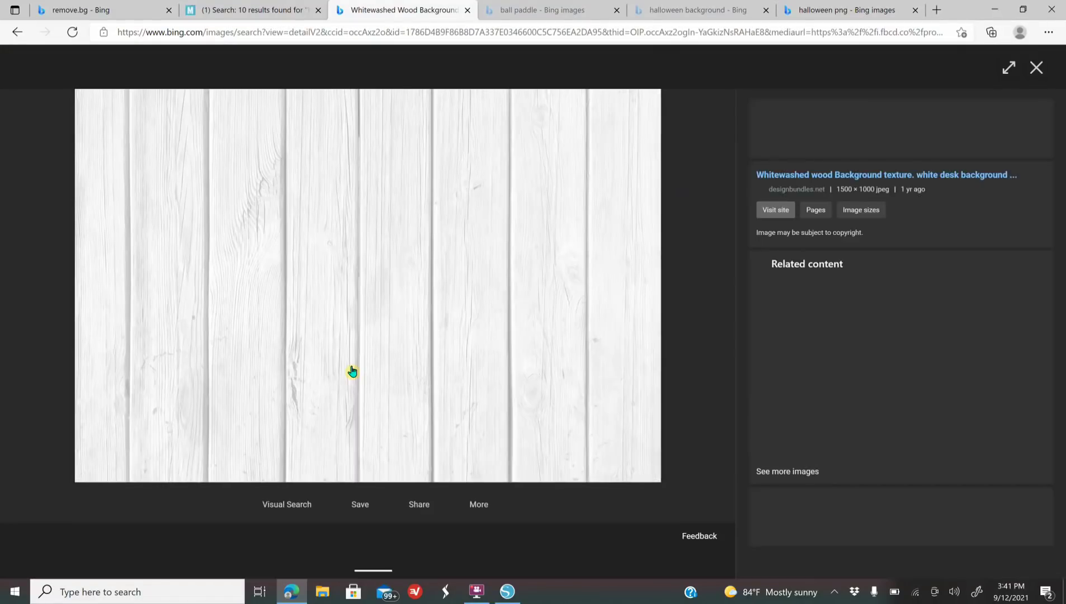
right_click(266, 247)
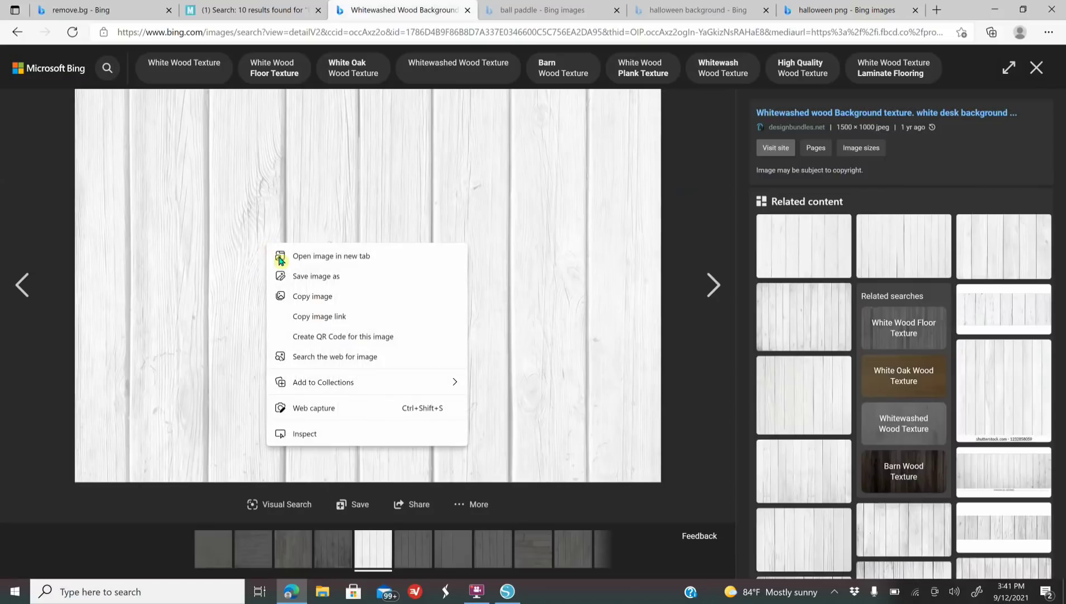
left_click(311, 296)
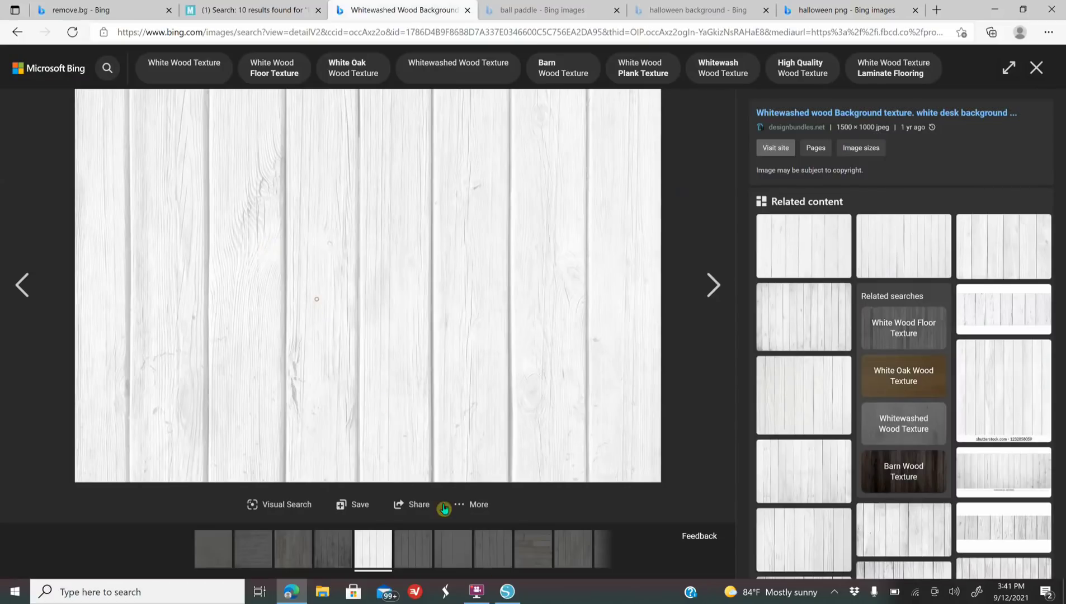
left_click(509, 592)
right_click(381, 199)
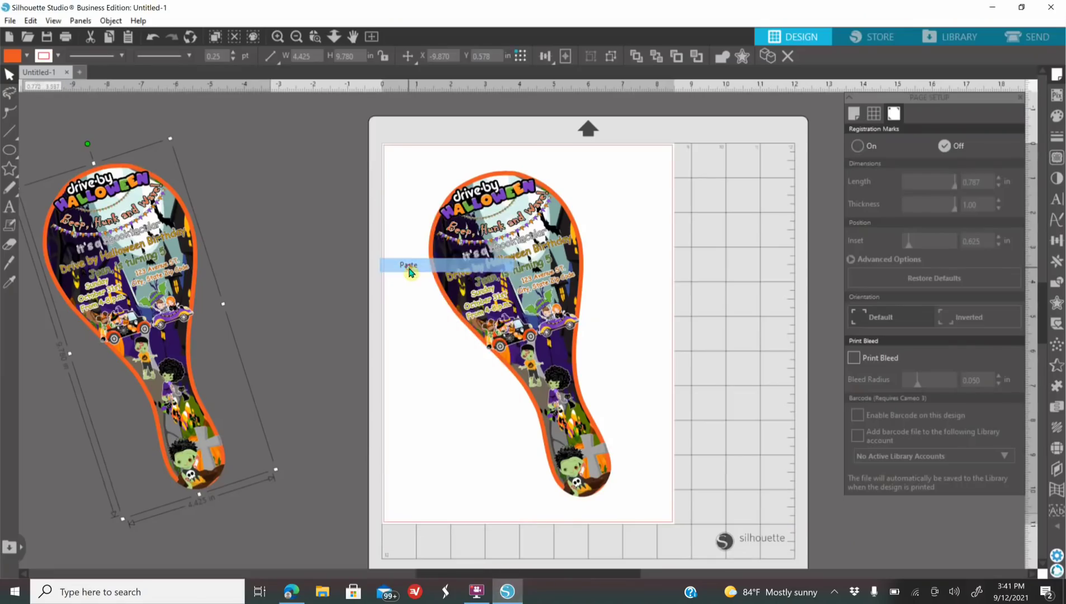
left_click(409, 264)
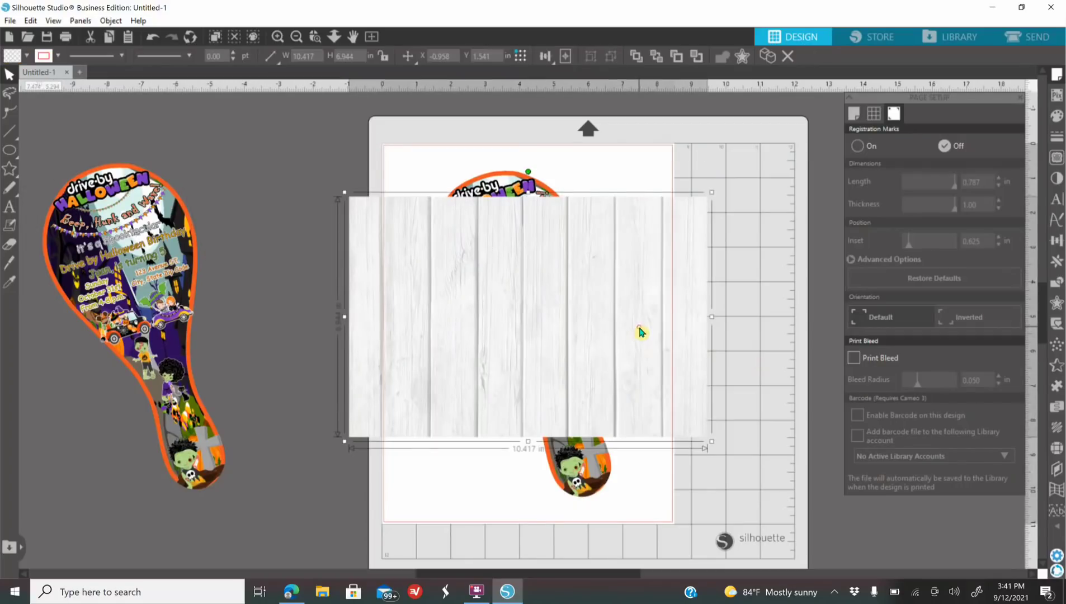
Step: Resize the wood background image to 8.5 in wide and 11 in high
left_click(310, 58)
type("8.5")
key("Return")
key("Tab")
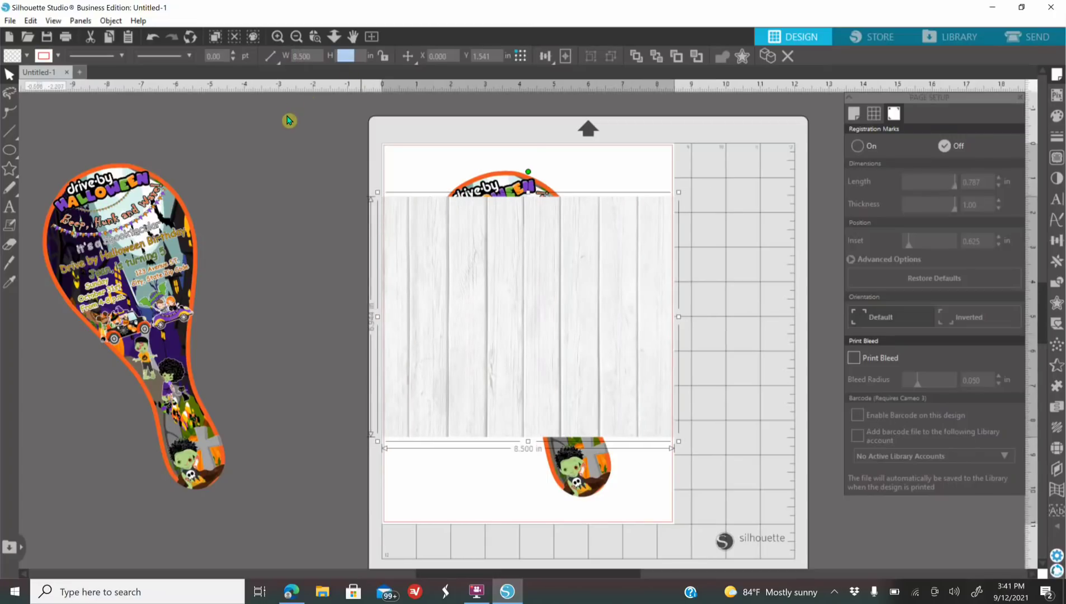
type("11.000")
key("Return")
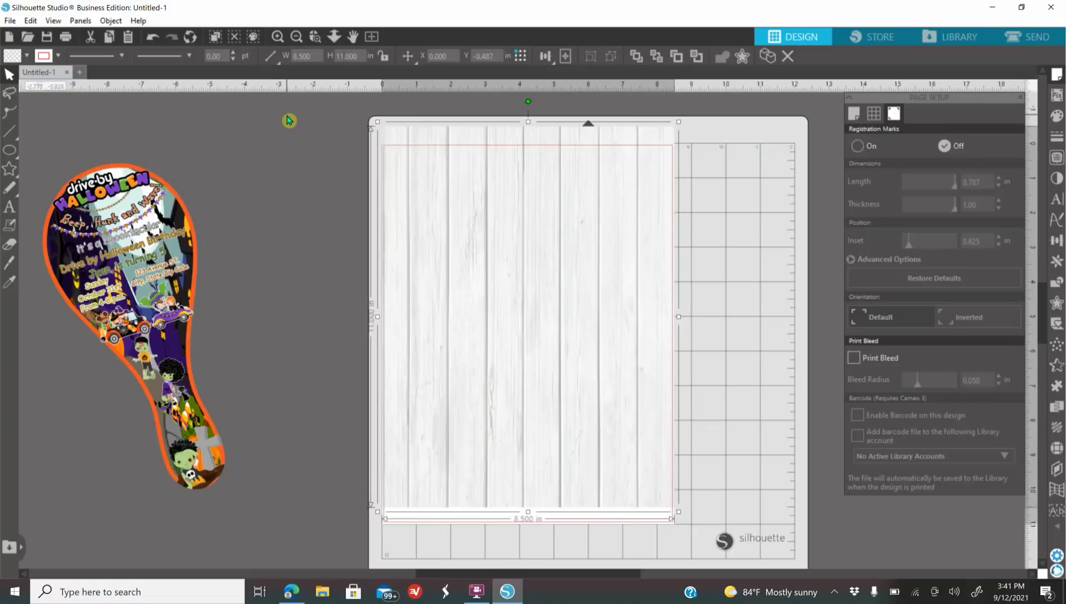
Step: Send the wood background behind the paddle, center it on the page and deselect it
right_click(498, 288)
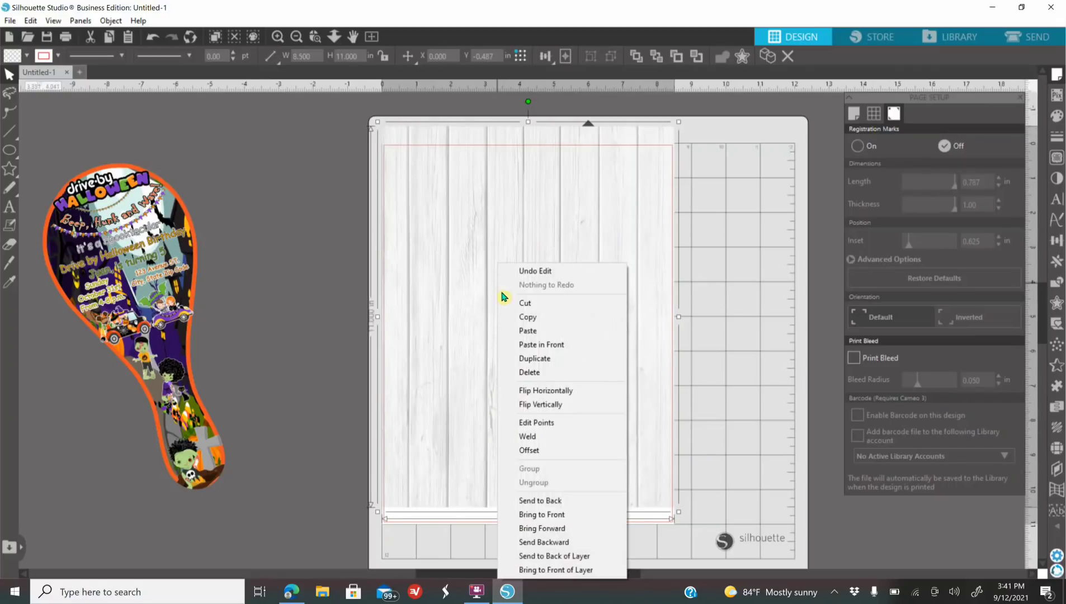
left_click(568, 500)
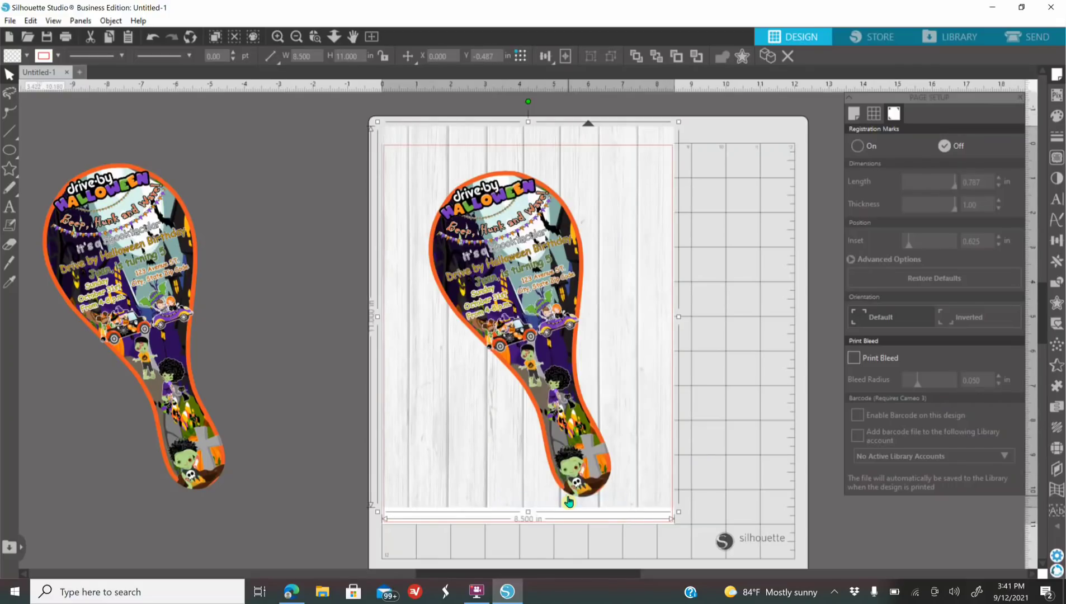
left_click(1058, 241)
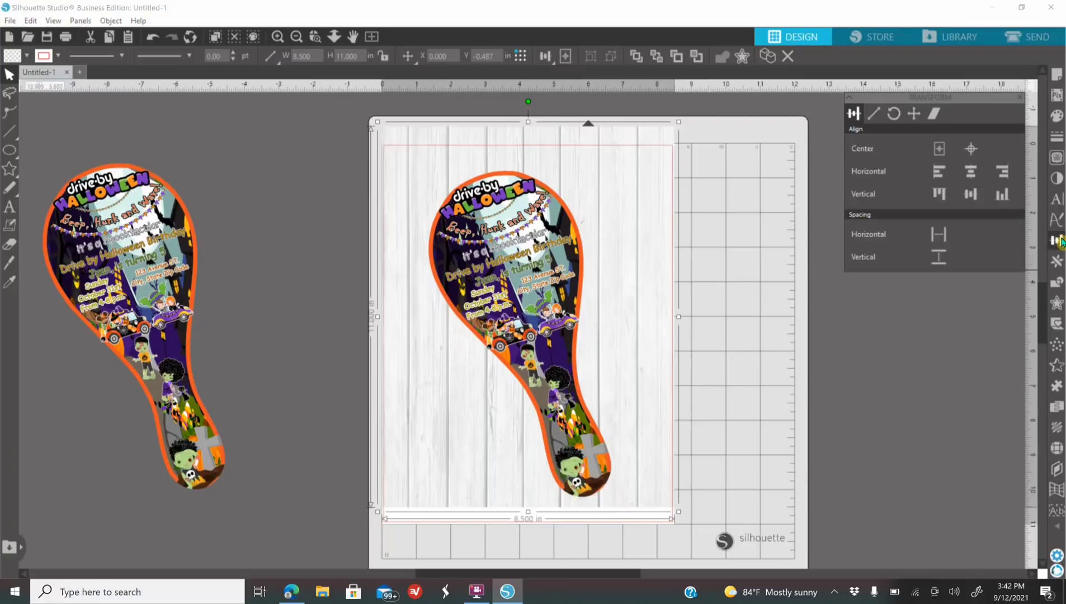
left_click(939, 148)
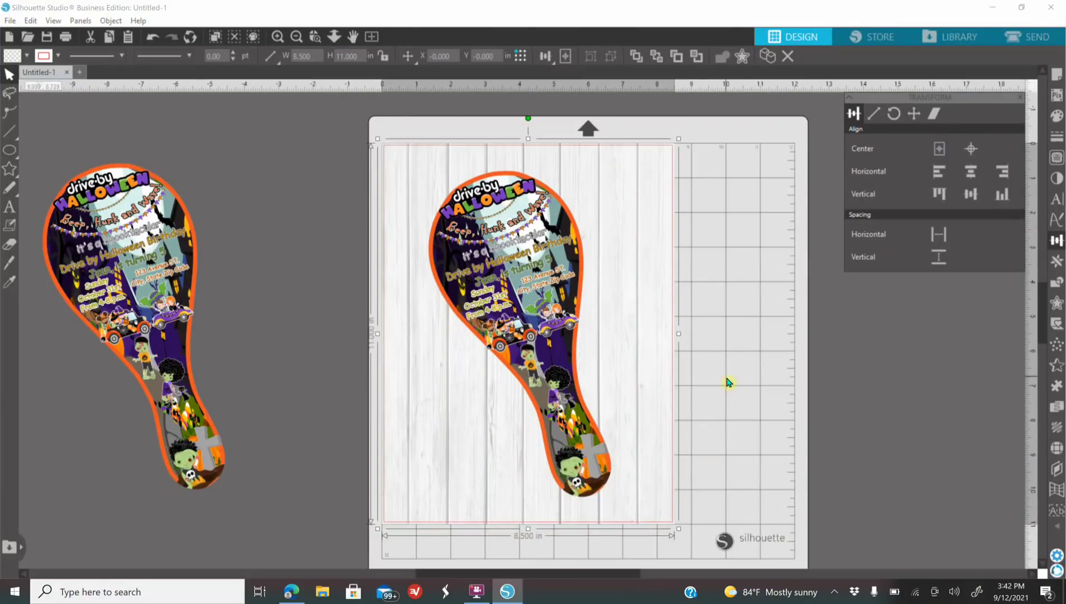
left_click(709, 397)
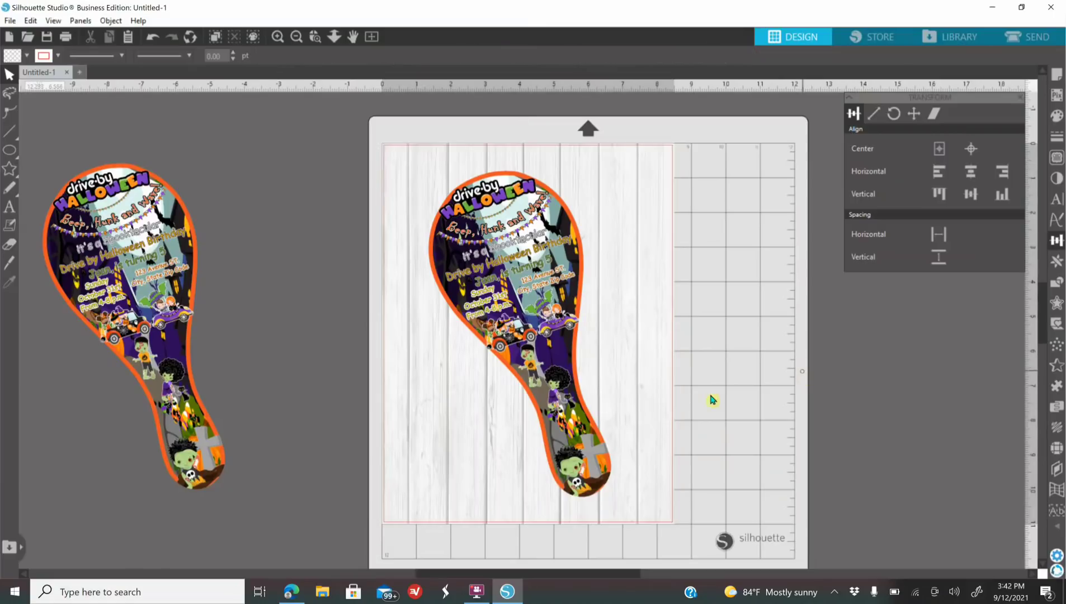
Step: Switch to the browser, find the Frozen paddle with a red ball among the ball paddle images, and open its image options
left_click(279, 594)
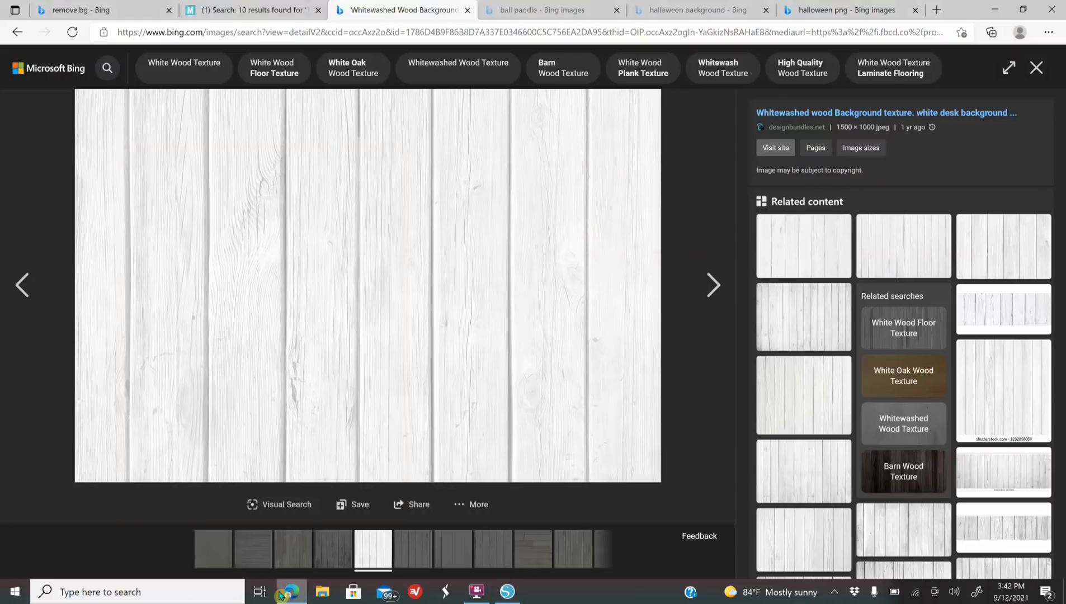
left_click(528, 17)
scroll(452, 363, "up", 2)
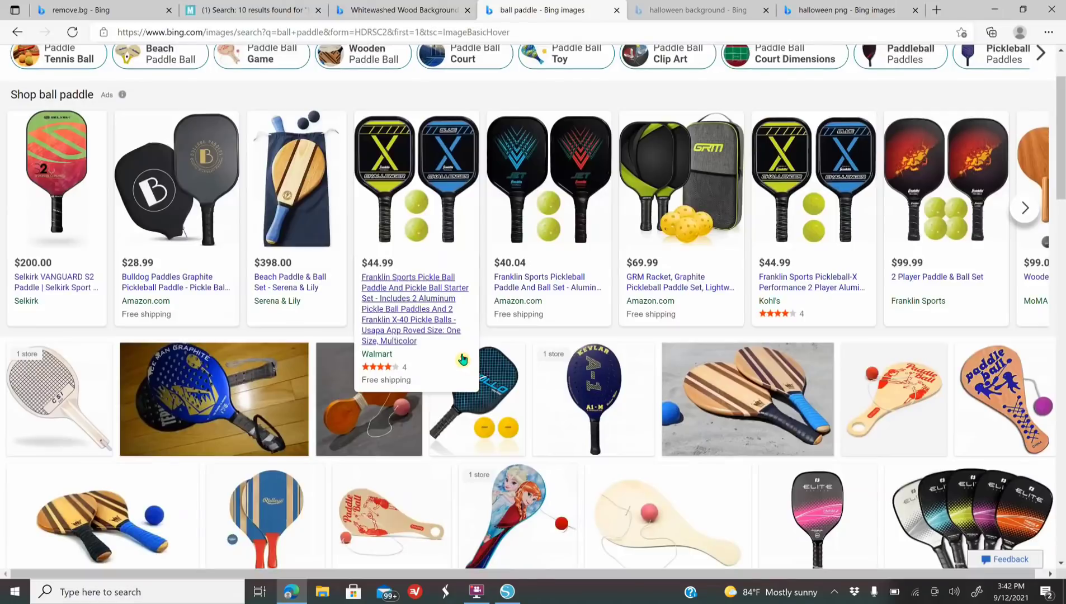
scroll(462, 359, "down", 4)
scroll(531, 377, "down", 3)
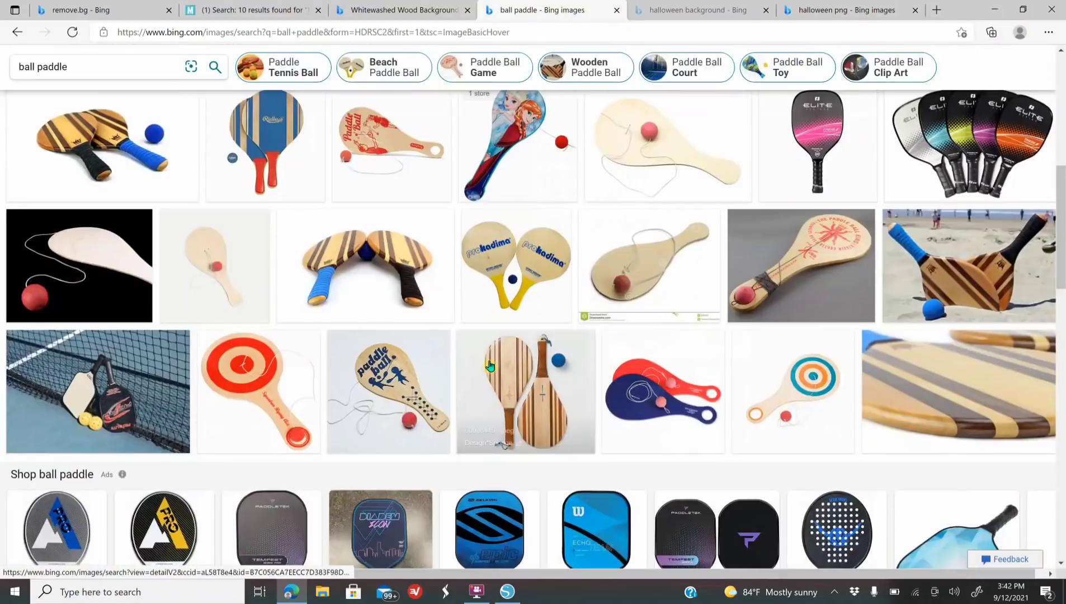
scroll(497, 365, "up", 3)
scroll(497, 364, "up", 2)
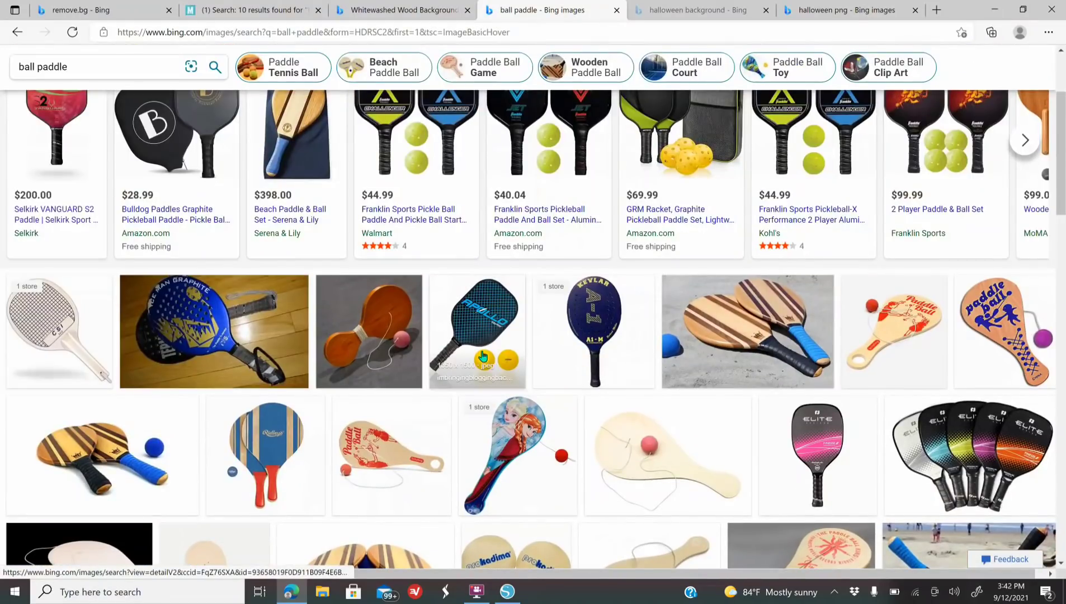
left_click(508, 437)
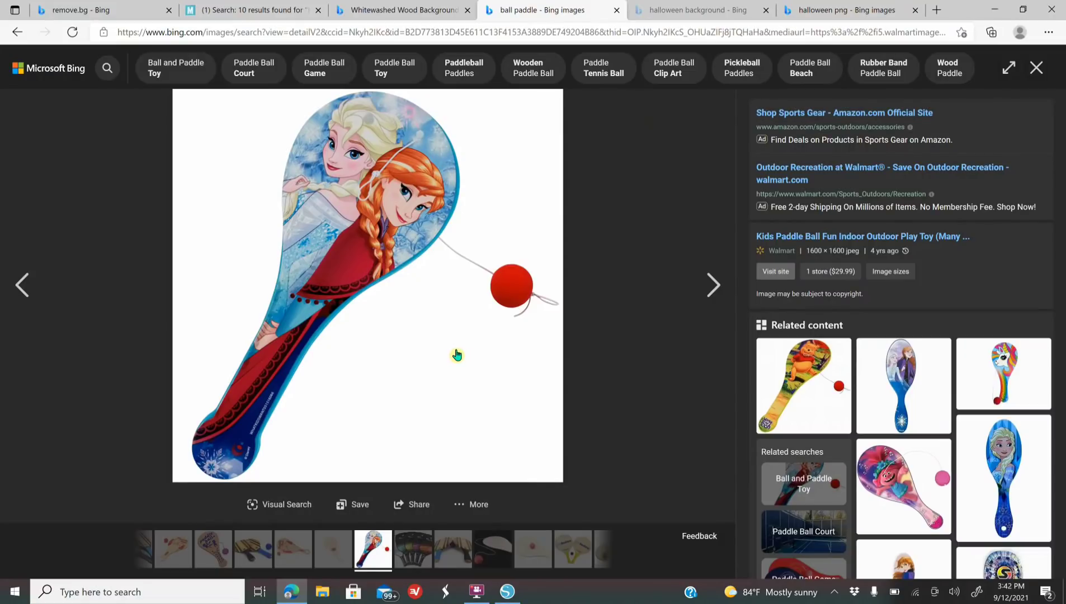
right_click(332, 231)
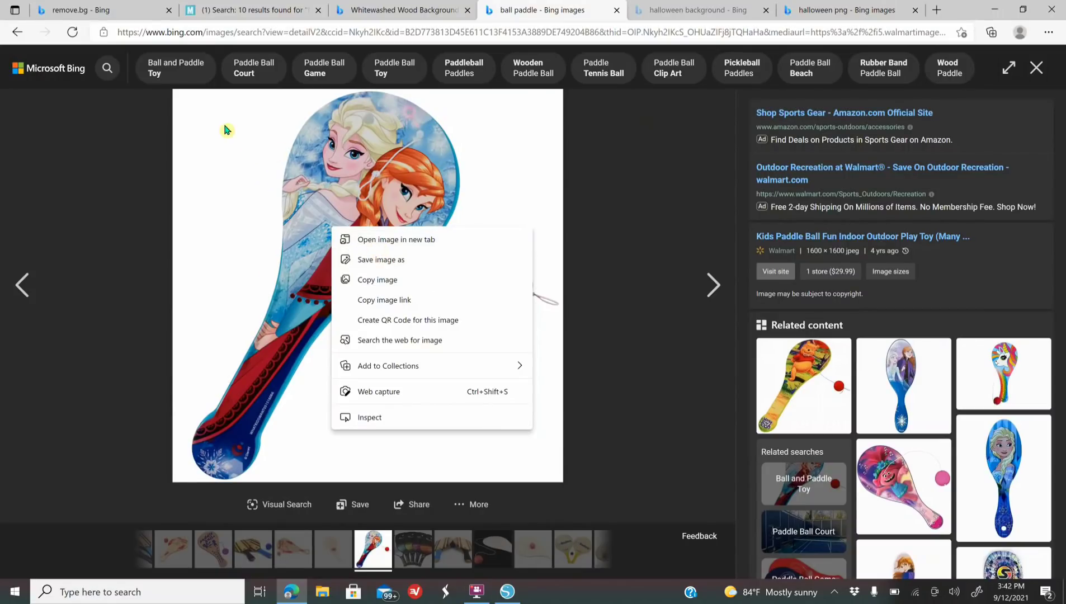
Step: Open remove.bg and upload paddle-removebg-preview from the EPSCAN folder on USB Drive (D:) to remove its background
left_click(120, 15)
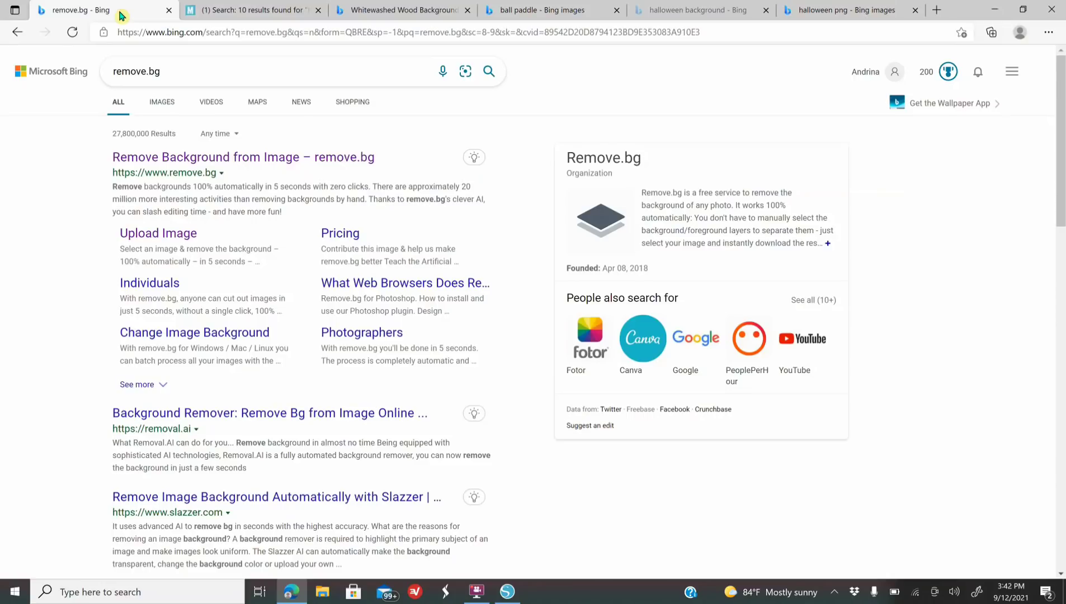
left_click(188, 162)
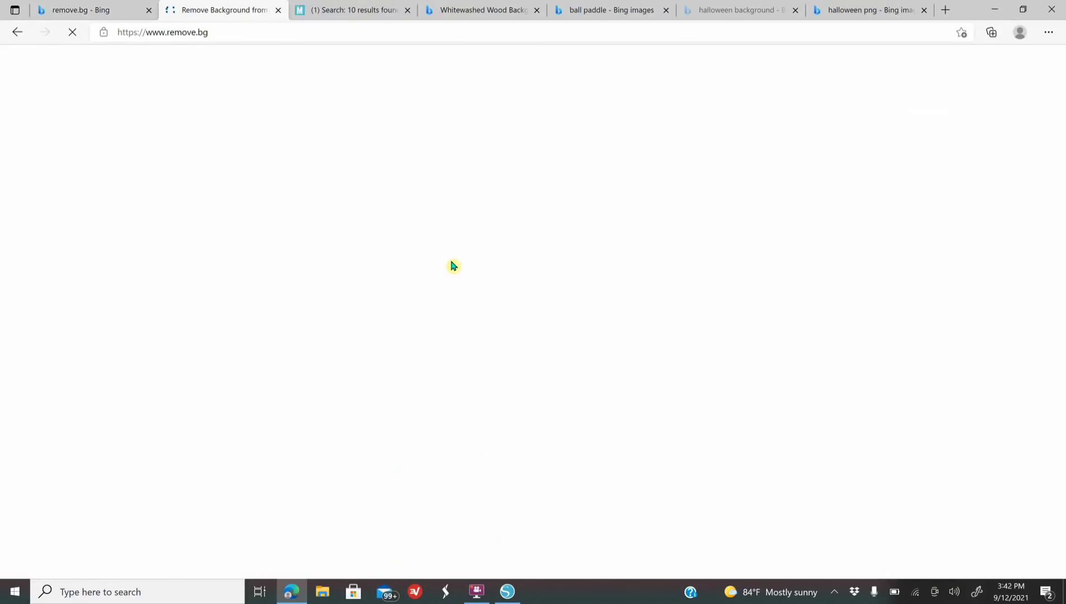
left_click(656, 306)
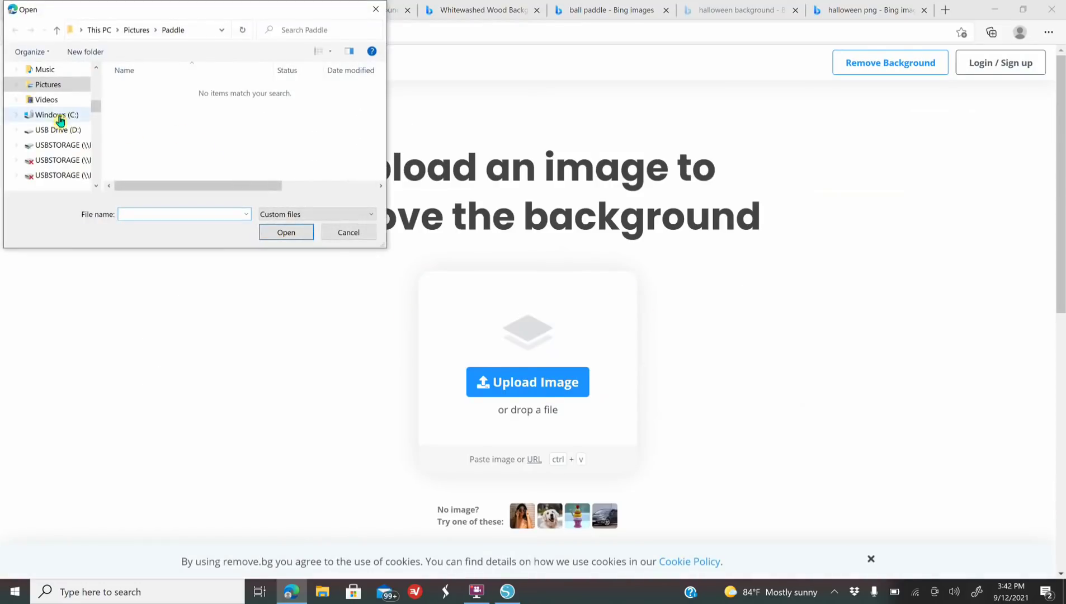
left_click(69, 132)
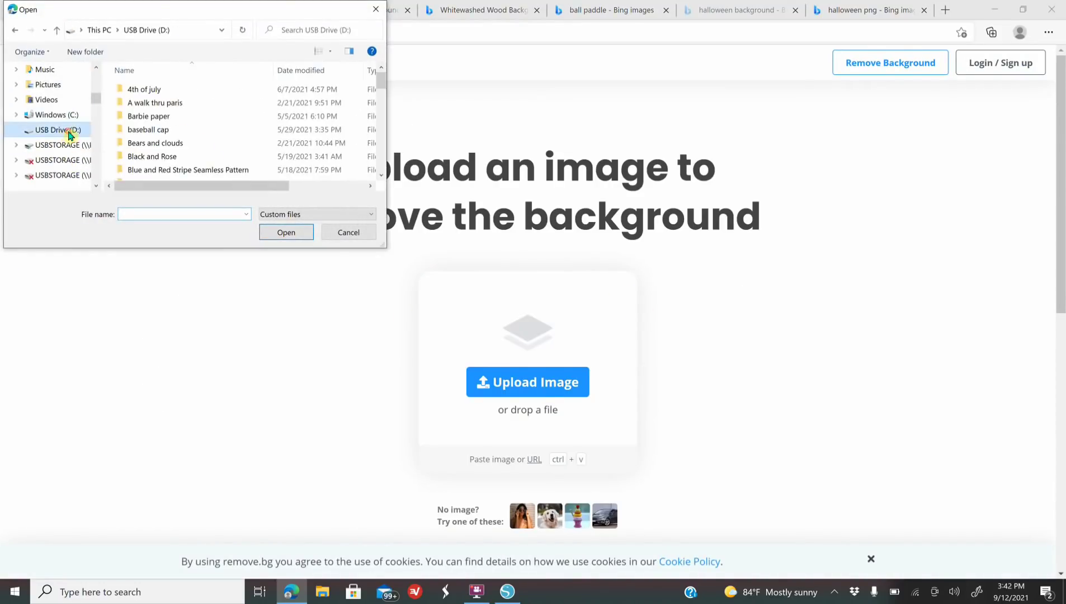
scroll(246, 126, "down", 2)
double_click(182, 148)
left_click(172, 116)
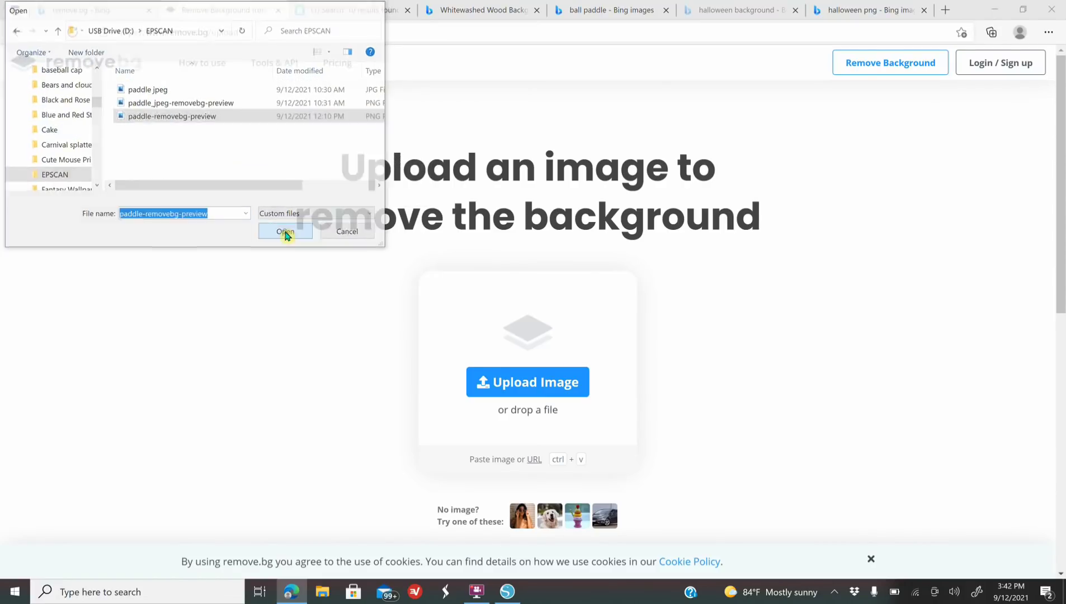
left_click(286, 232)
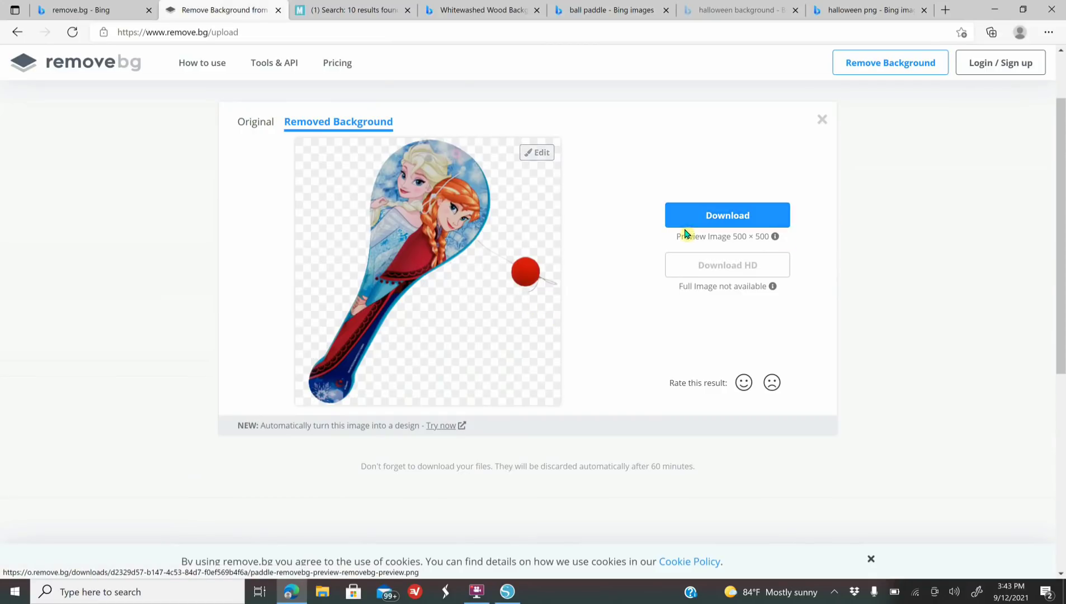
Step: Switch to Silhouette Studio, add the recent paddle-removebg-preview file to the design and place it between the spare Halloween paddle and the page
left_click(507, 593)
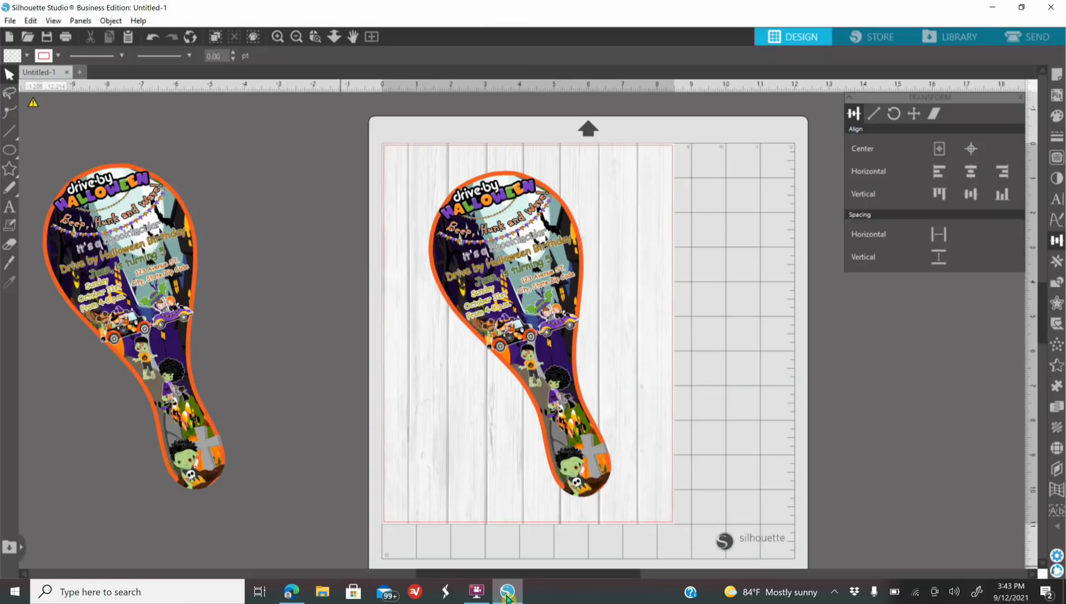
left_click(319, 589)
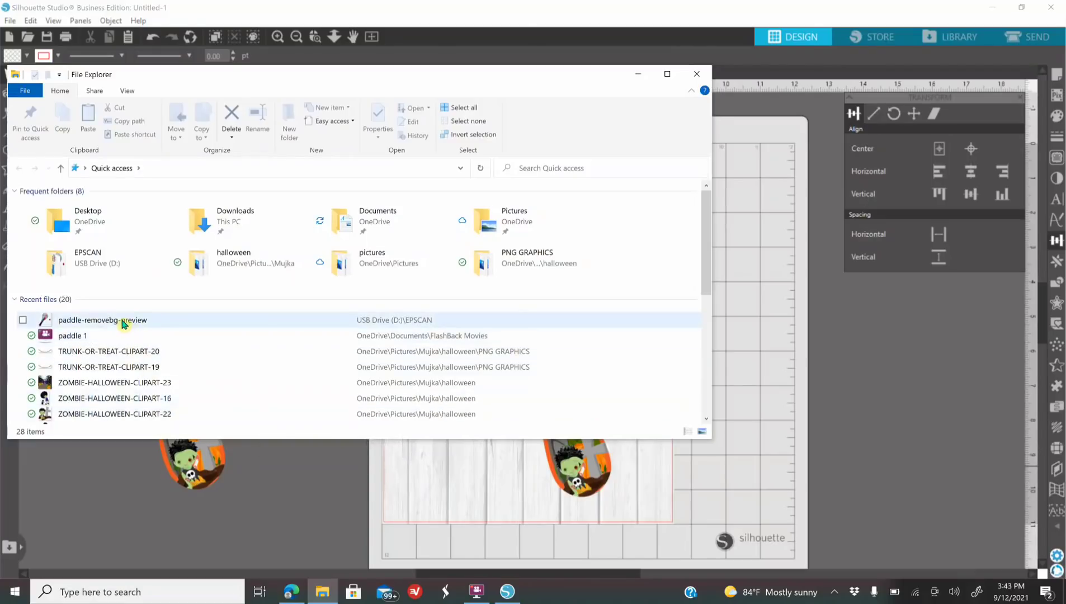
left_click_drag(124, 323, 313, 513)
left_click(697, 74)
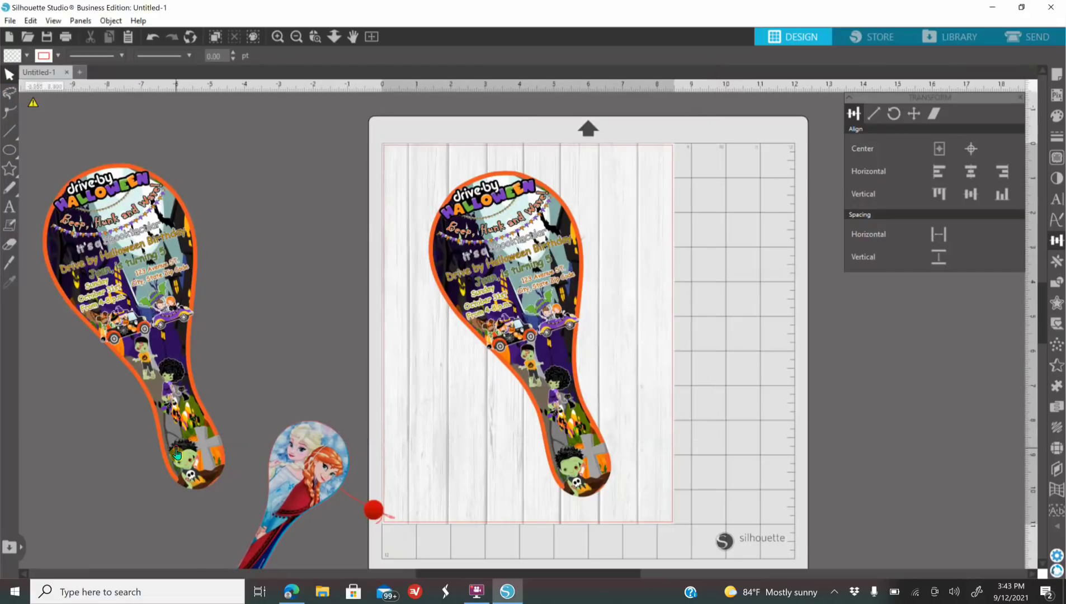
left_click_drag(177, 454, 151, 387)
left_click_drag(282, 517, 258, 380)
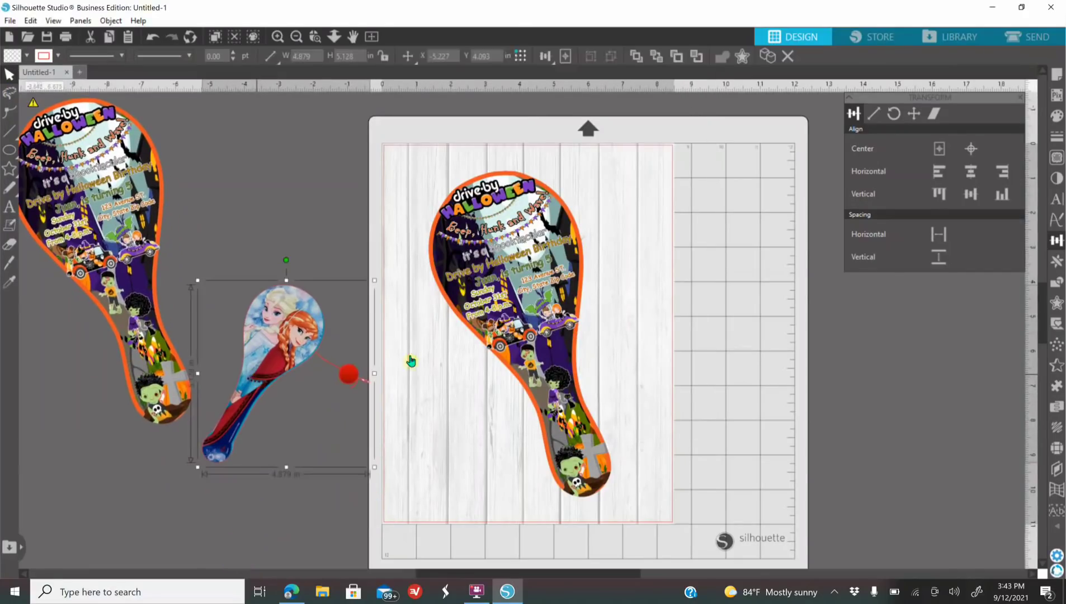
Step: Set the Frozen paddle image's line color to transparent, move it up beside the page and deselect it
left_click(1057, 136)
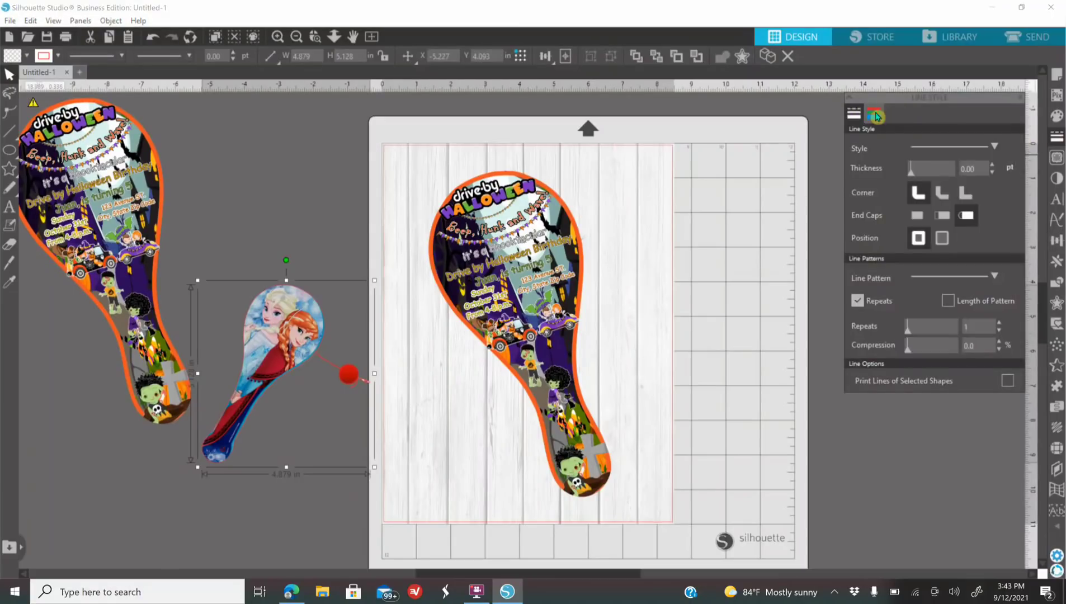
left_click(874, 115)
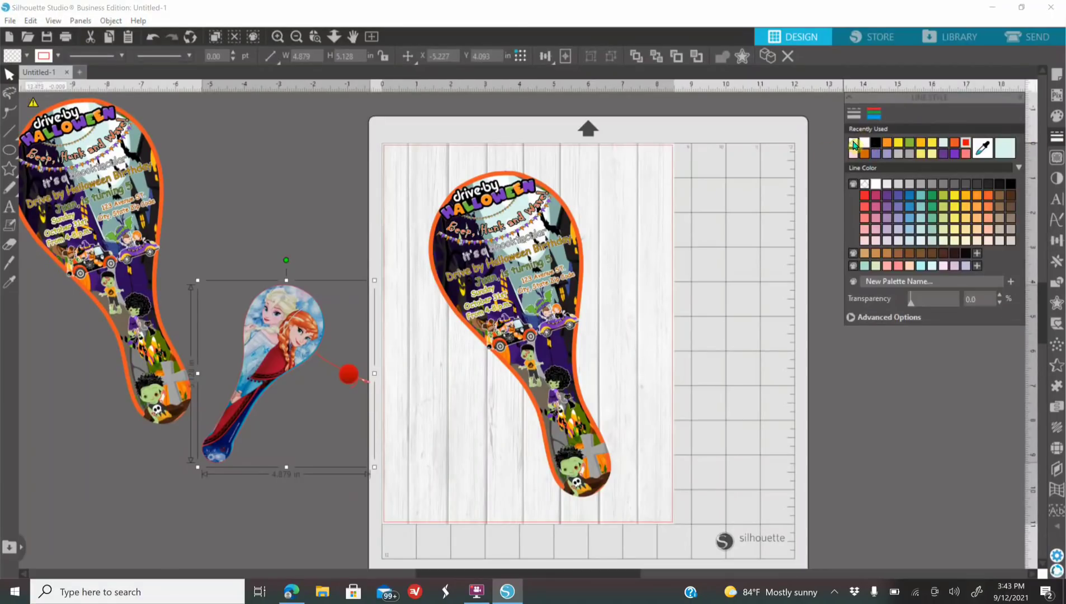
left_click(854, 145)
left_click_drag(291, 401, 302, 318)
left_click(314, 445)
Step: Cut the string with the Knife where it meets the edge of the Frozen paddle
left_click_drag(421, 574, 378, 331)
left_click_drag(241, 338, 190, 321)
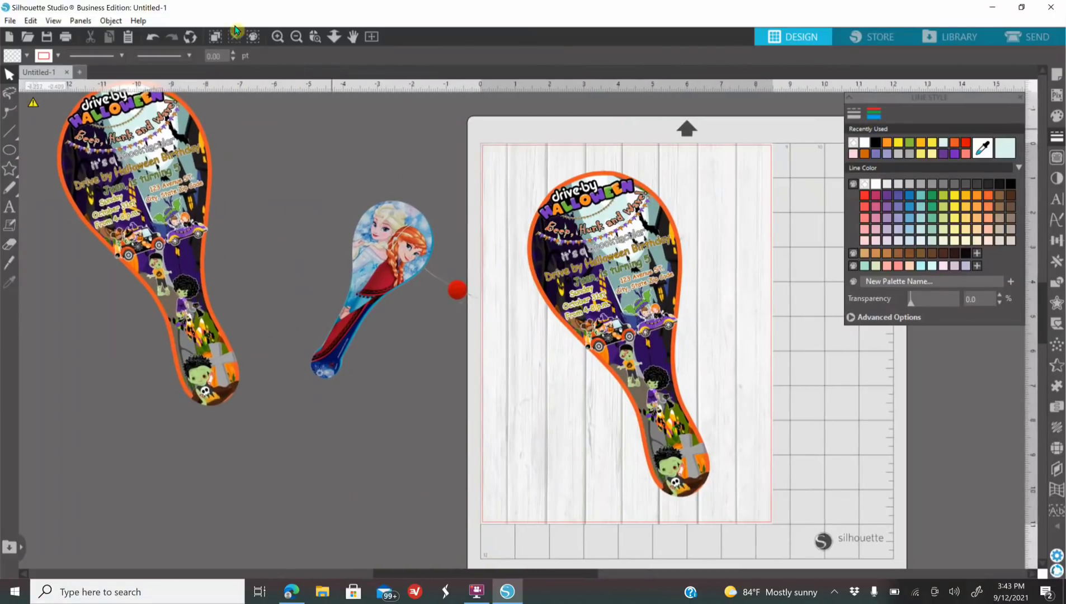
left_click(280, 37)
left_click(278, 38)
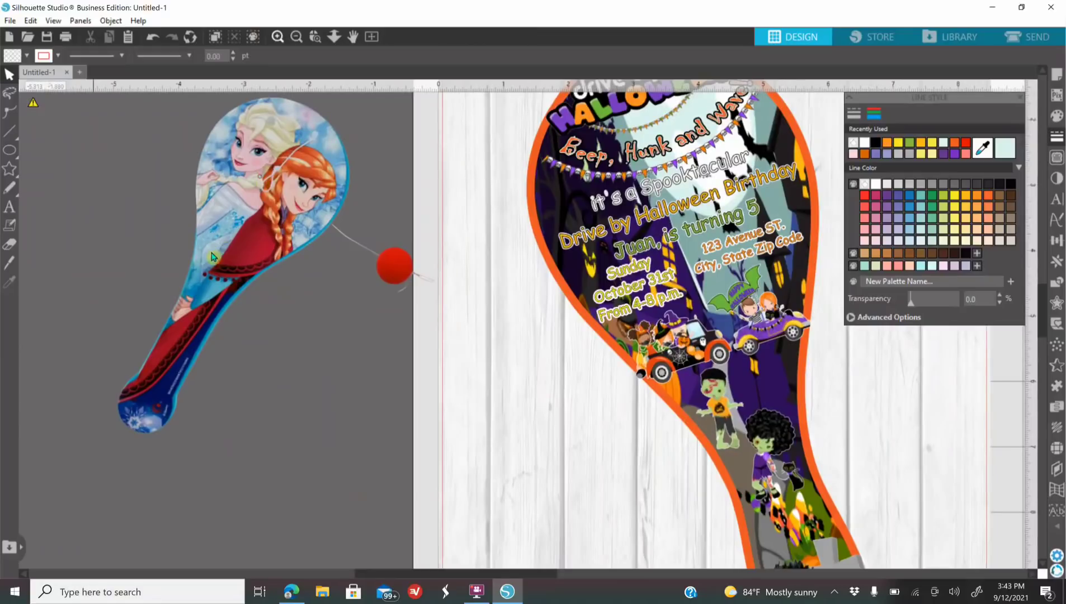
left_click(197, 267)
left_click_drag(215, 211, 146, 256)
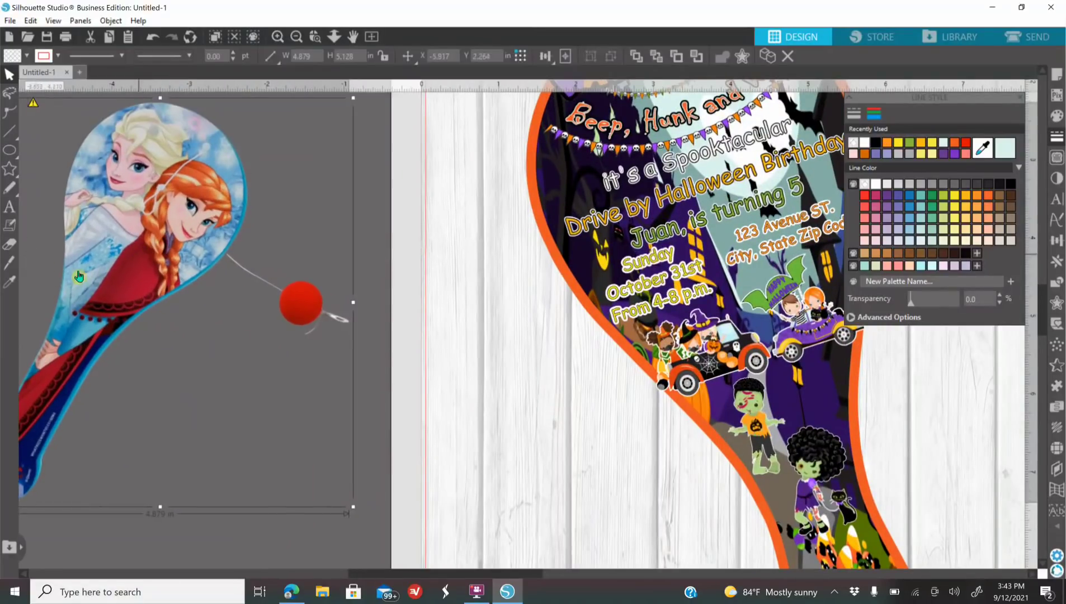
left_click(6, 266)
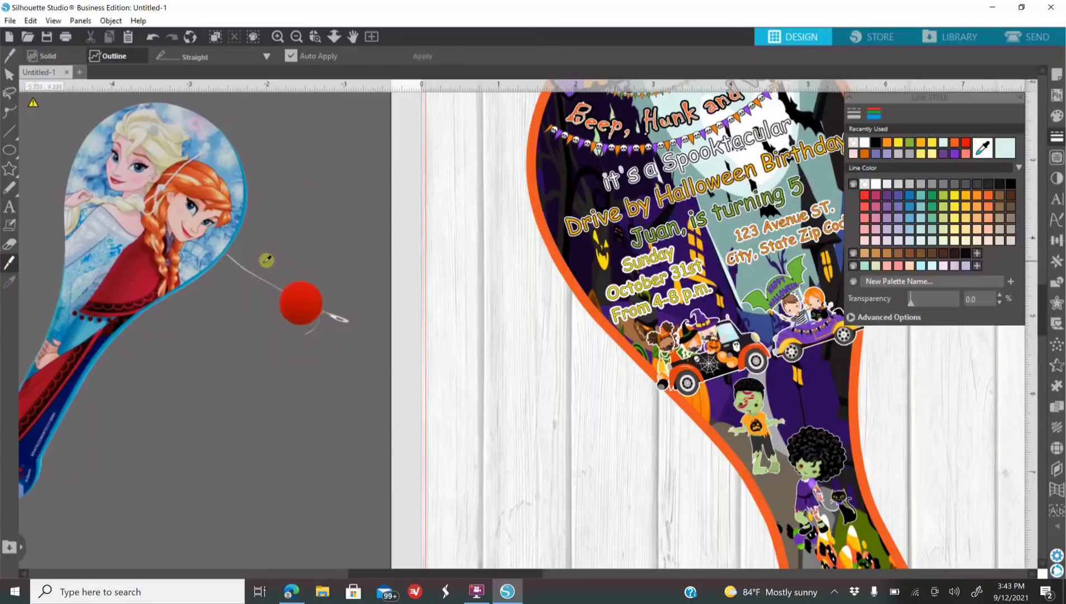
left_click_drag(233, 249, 216, 278)
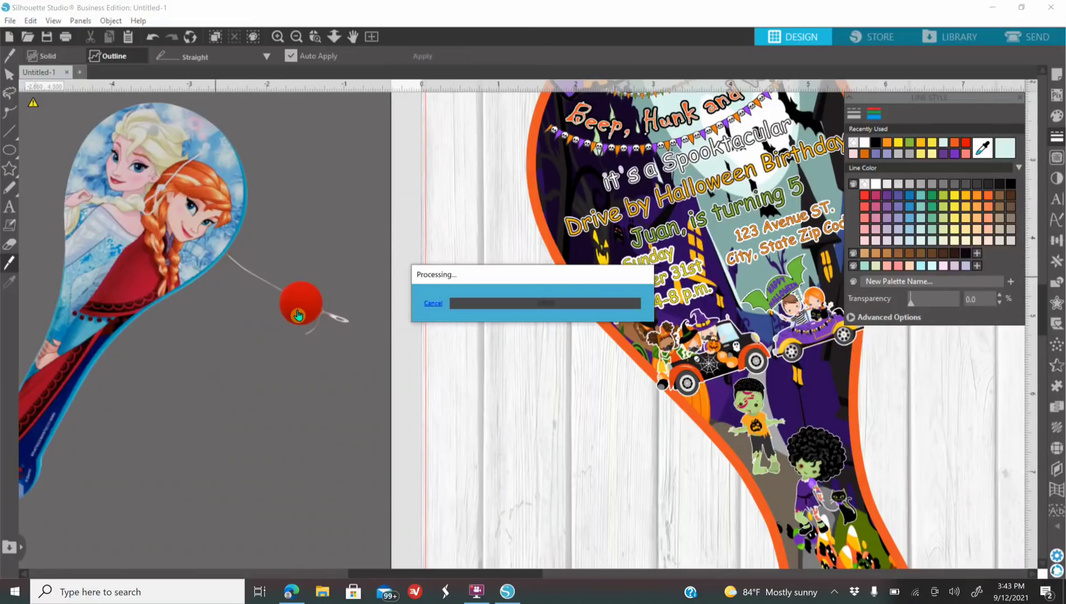
Step: Move the red ball and string away from the Frozen paddle and delete the paddle
left_click_drag(299, 315, 320, 356)
left_click(233, 241)
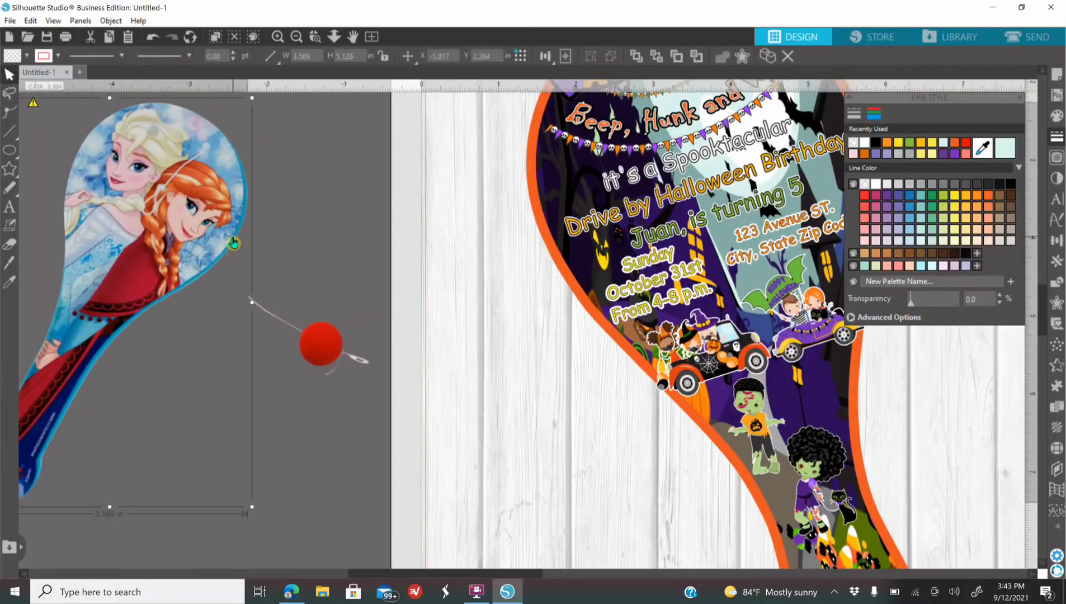
key("Delete")
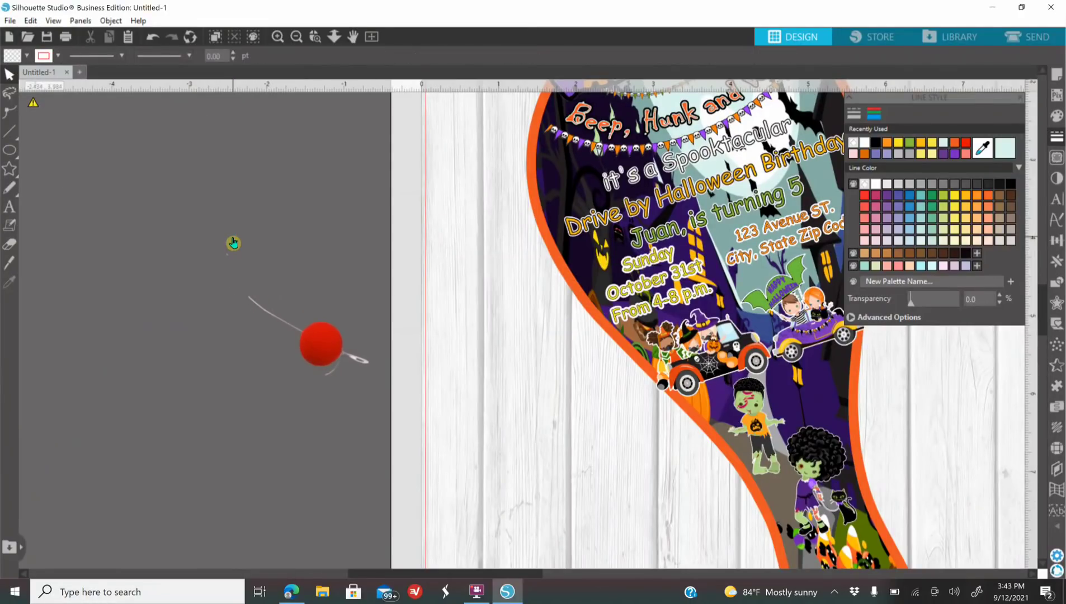
Step: Move the red ball clear of the page edge and enlarge it to about 3.18 in wide and 2.07 in high
left_click(296, 37)
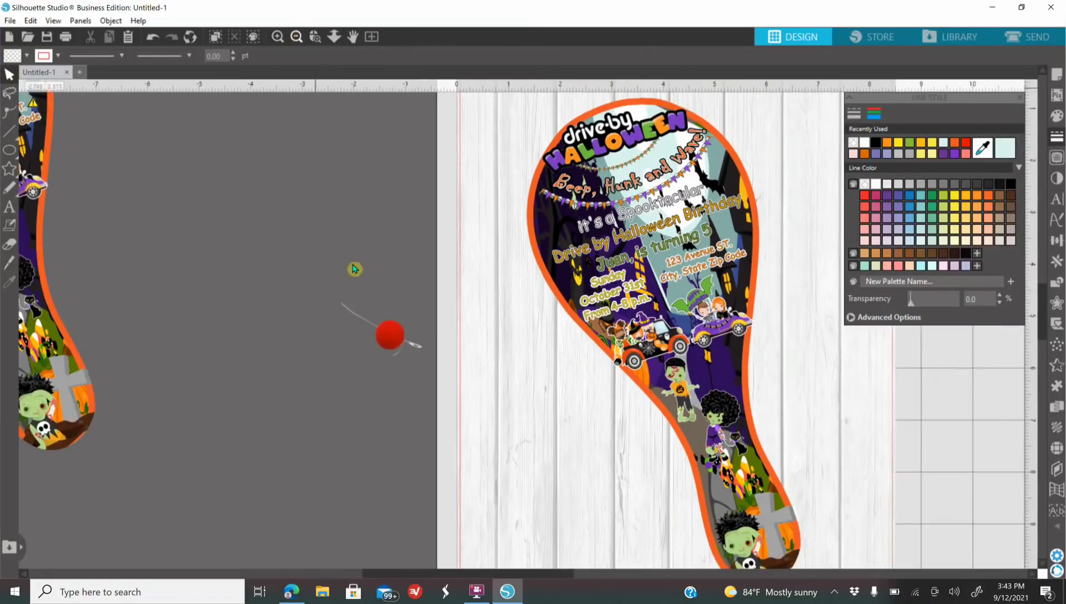
scroll(397, 574, "left", 5)
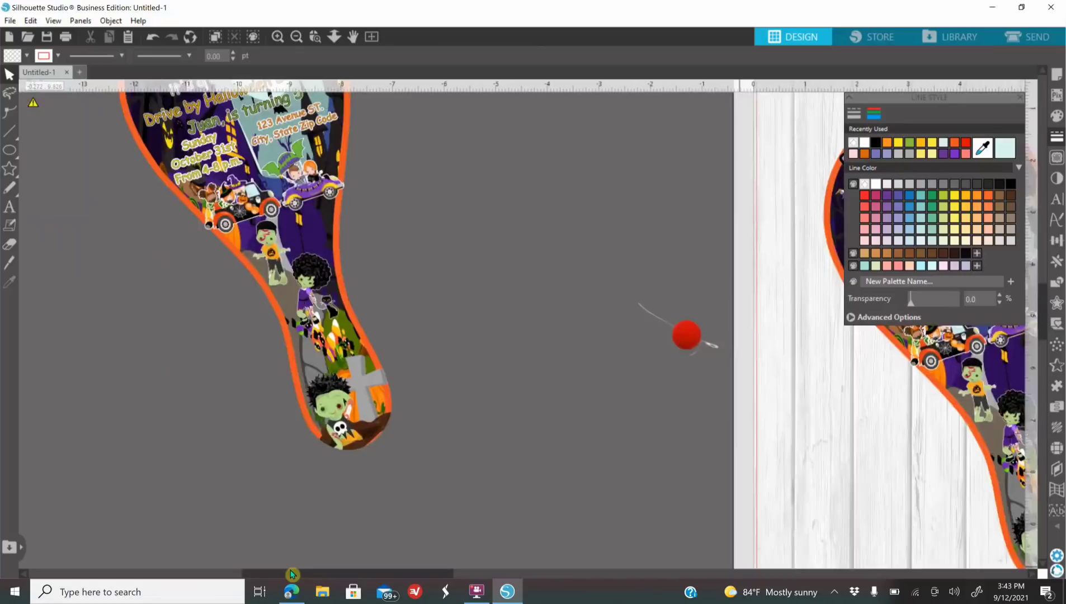
scroll(388, 577, "right", 8)
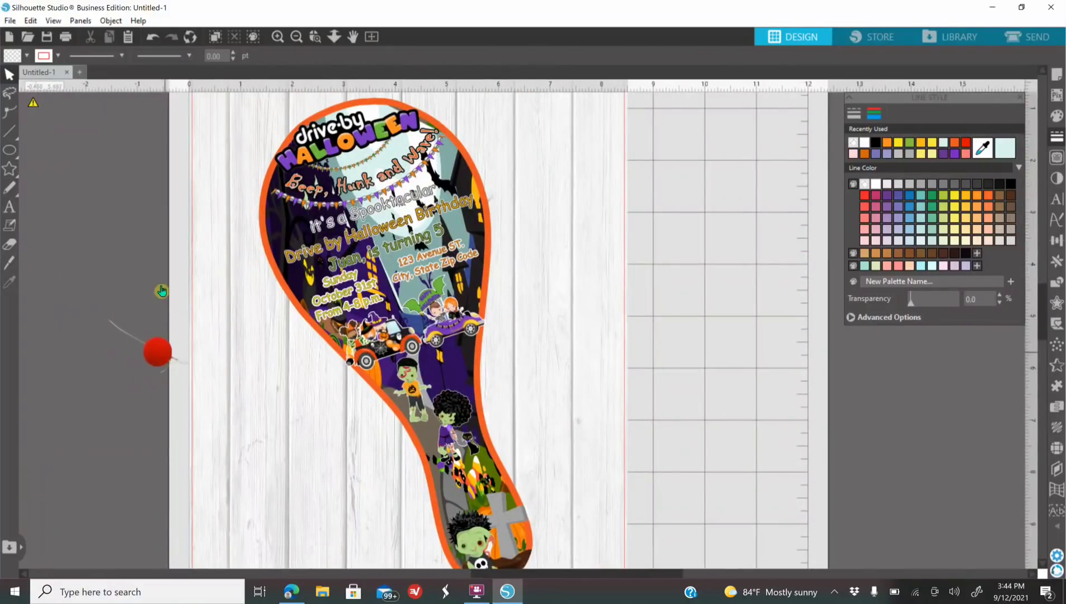
left_click(297, 37)
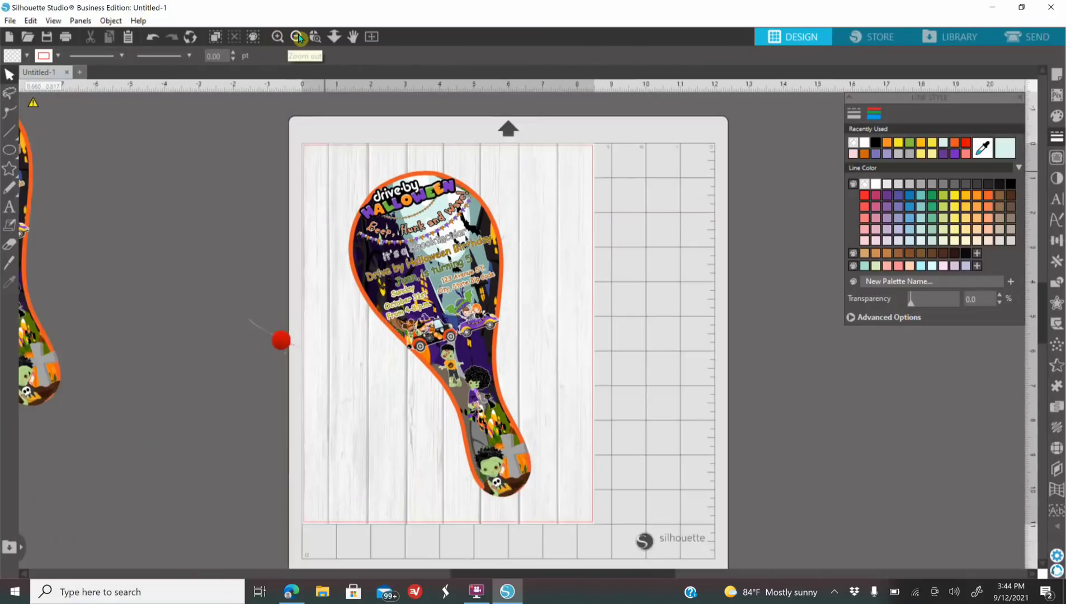
left_click(206, 294)
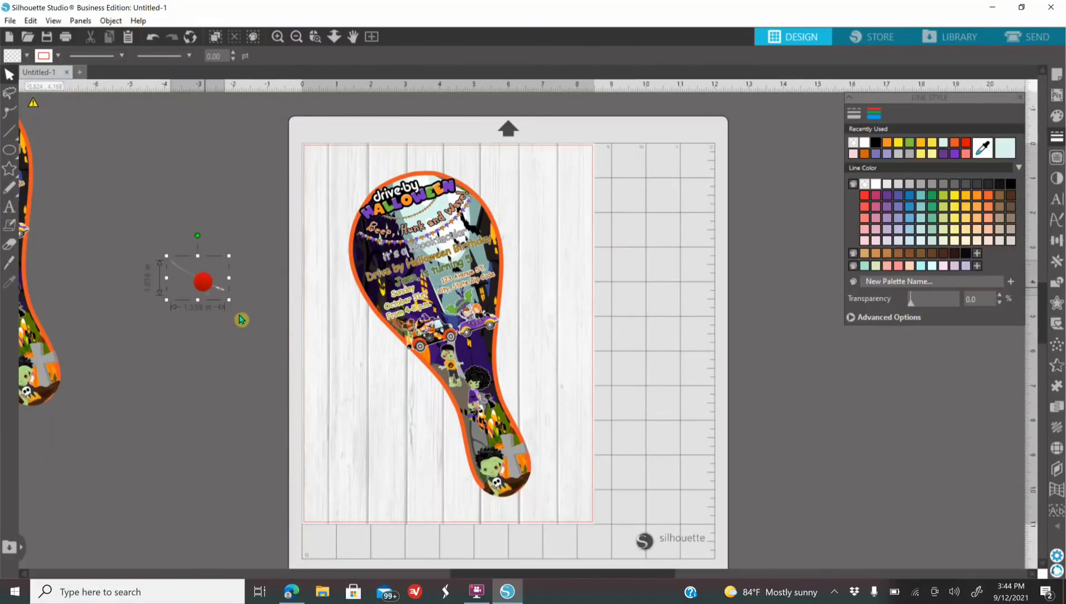
left_click_drag(229, 300, 282, 348)
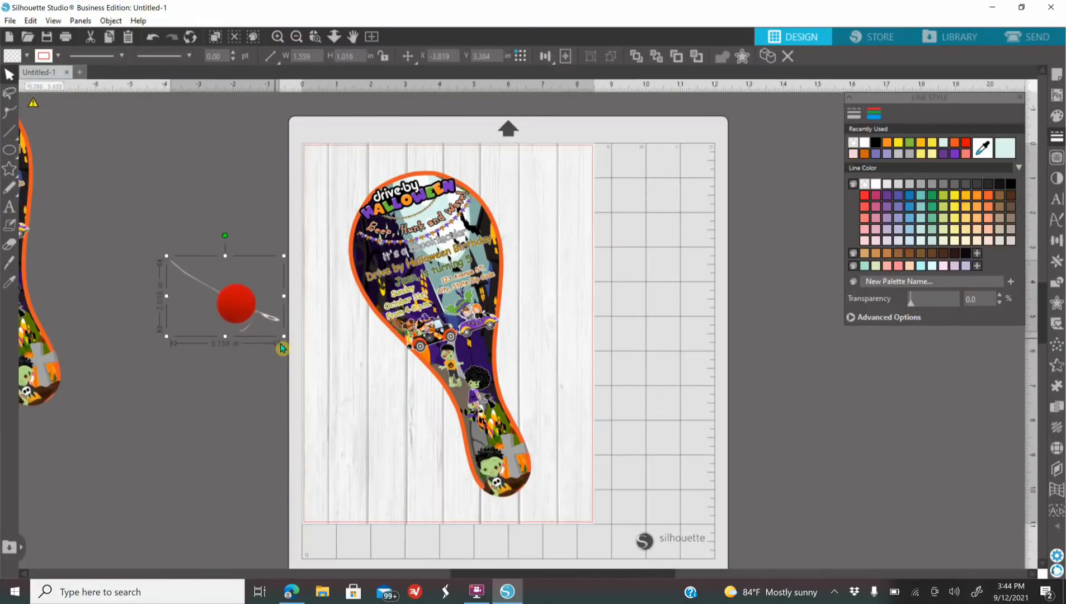
Step: Duplicate the red ball with its string and place the copy off the page, below the original
right_click(233, 309)
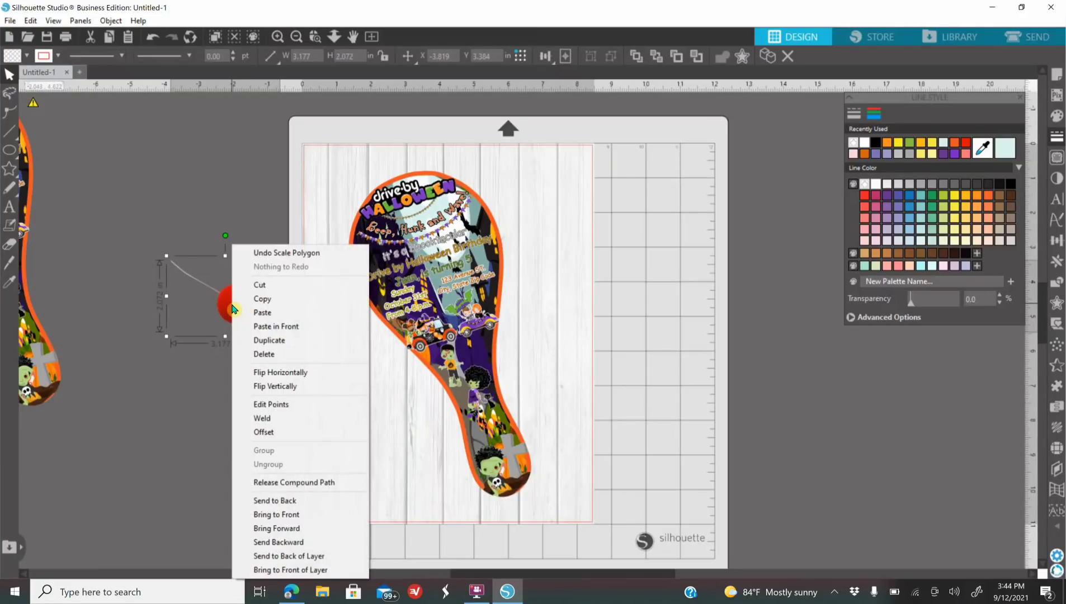
left_click(262, 340)
left_click_drag(209, 333, 166, 453)
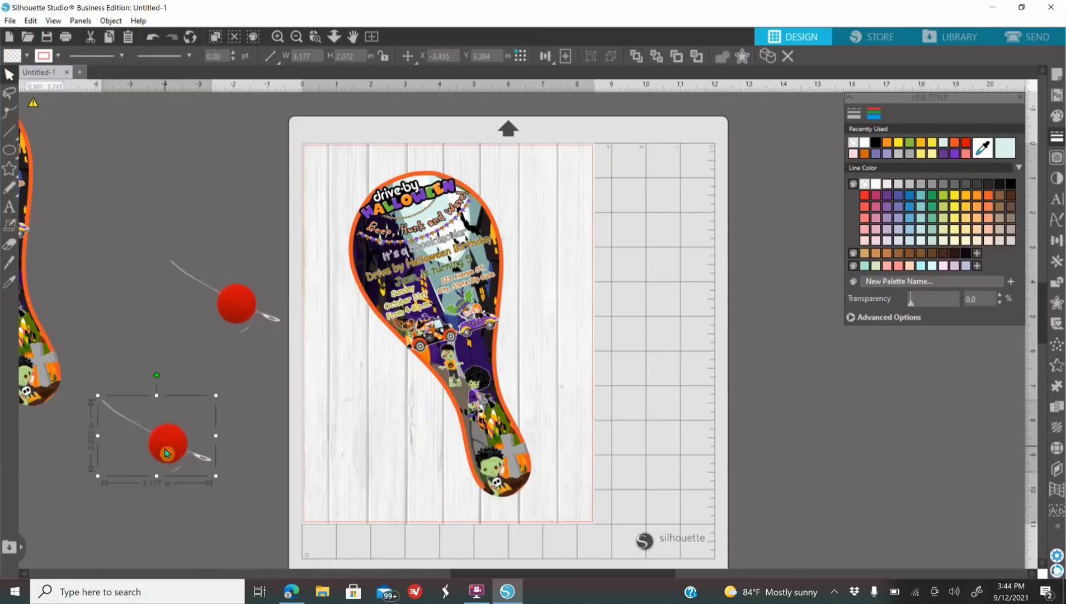
Step: Flip the original red ball horizontally, then position and rotate it so its string meets the Halloween paddle's lower-left edge
left_click(242, 317)
right_click(242, 316)
left_click(291, 373)
left_click_drag(213, 313, 344, 348)
left_click_drag(360, 287, 347, 300)
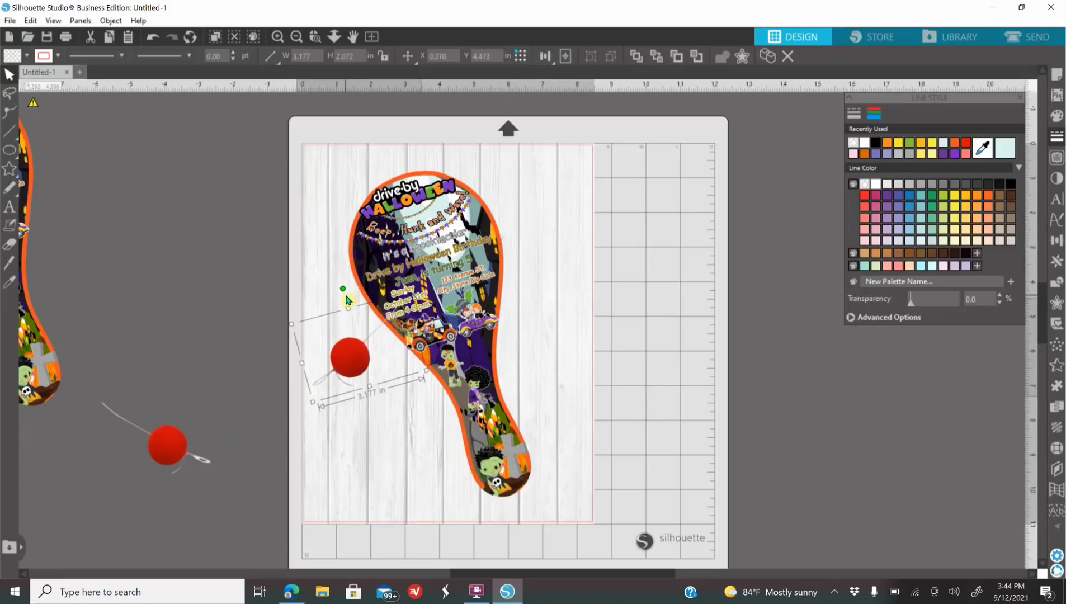
Step: Bring the Halloween paddle to the front of the ball's string and deselect it
left_click(278, 37)
left_click(708, 367)
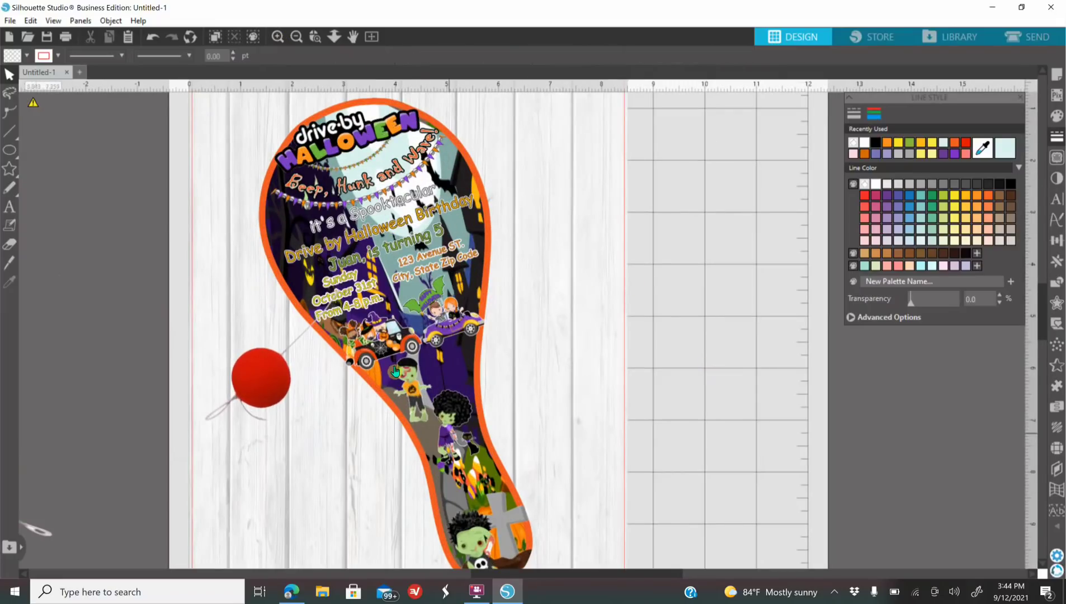
left_click(412, 302)
right_click(411, 301)
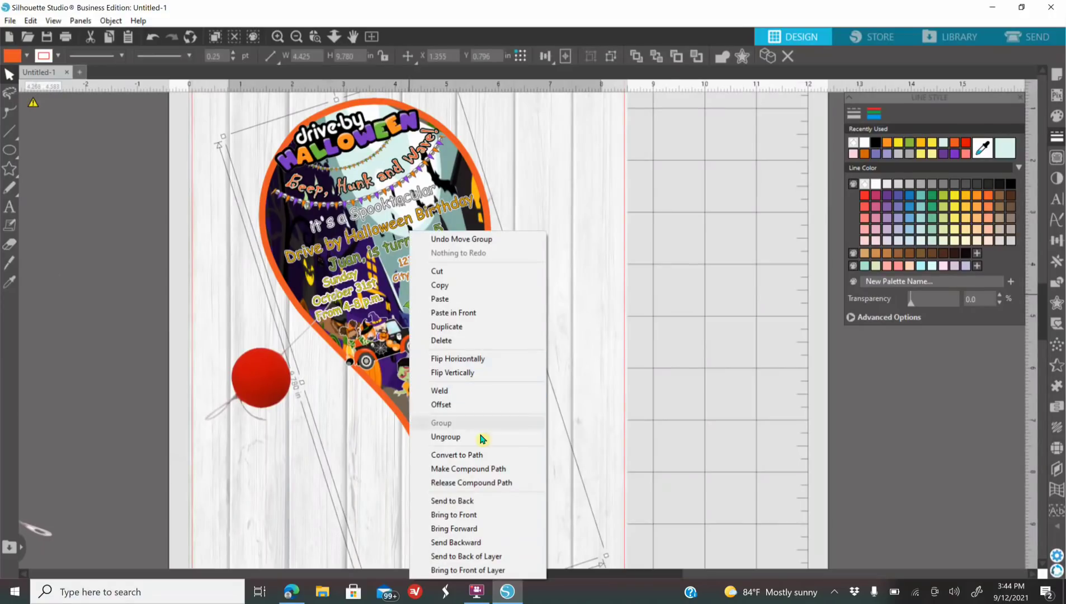
left_click(468, 514)
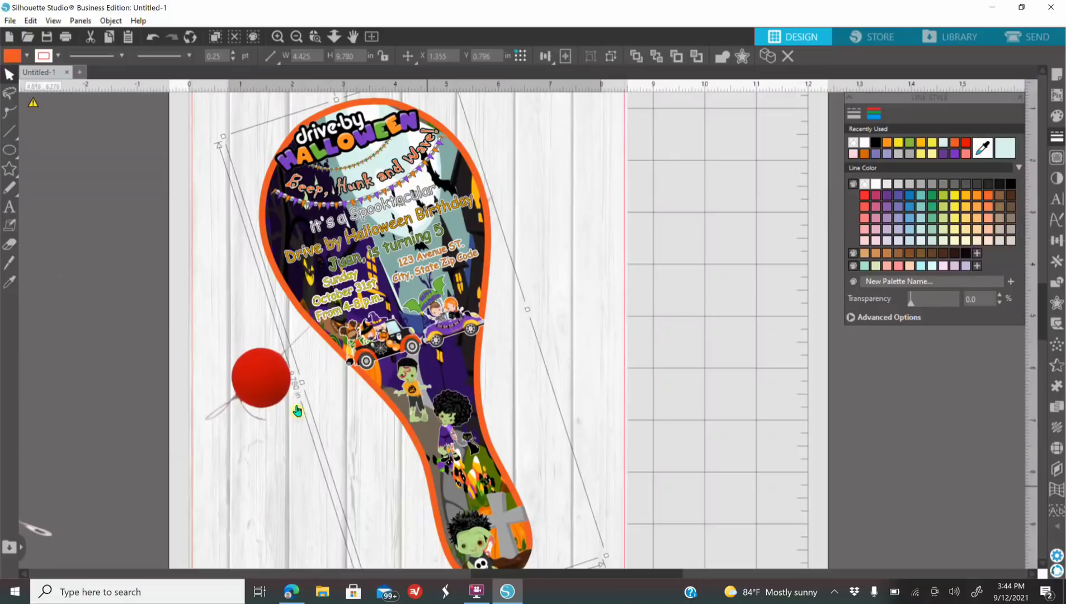
left_click(297, 37)
left_click(198, 294)
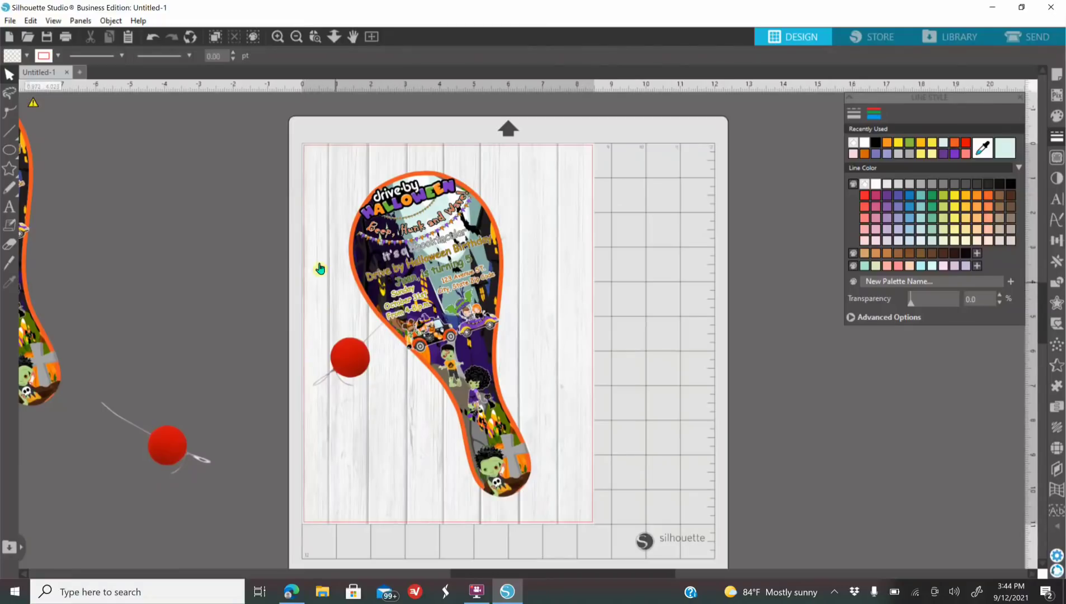
Step: Group the Halloween paddle with the red ball and string attached to it on the page
left_click(358, 369)
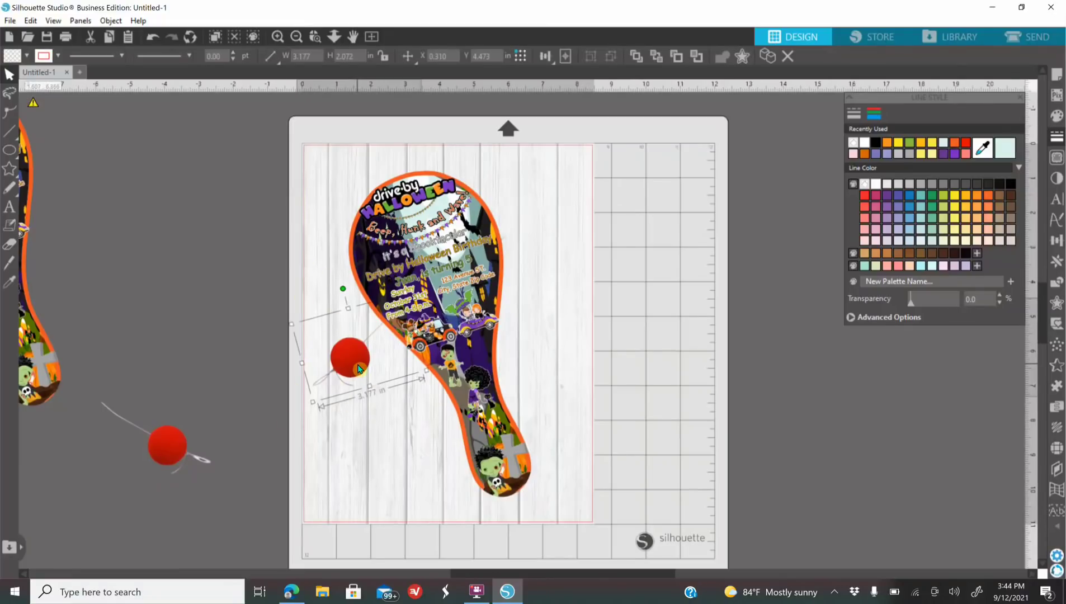
left_click(456, 264)
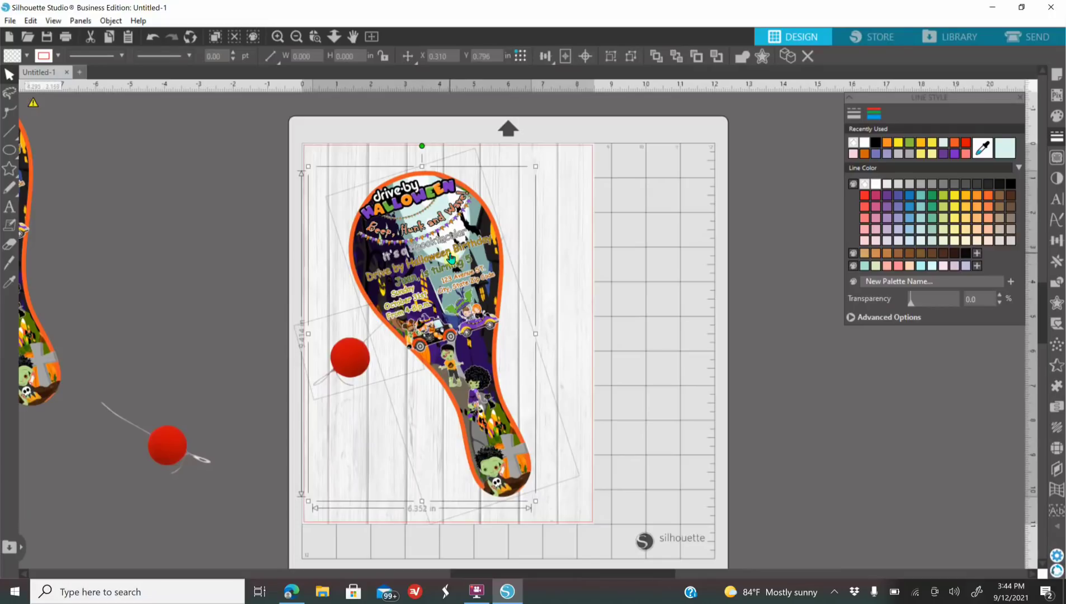
right_click(451, 258)
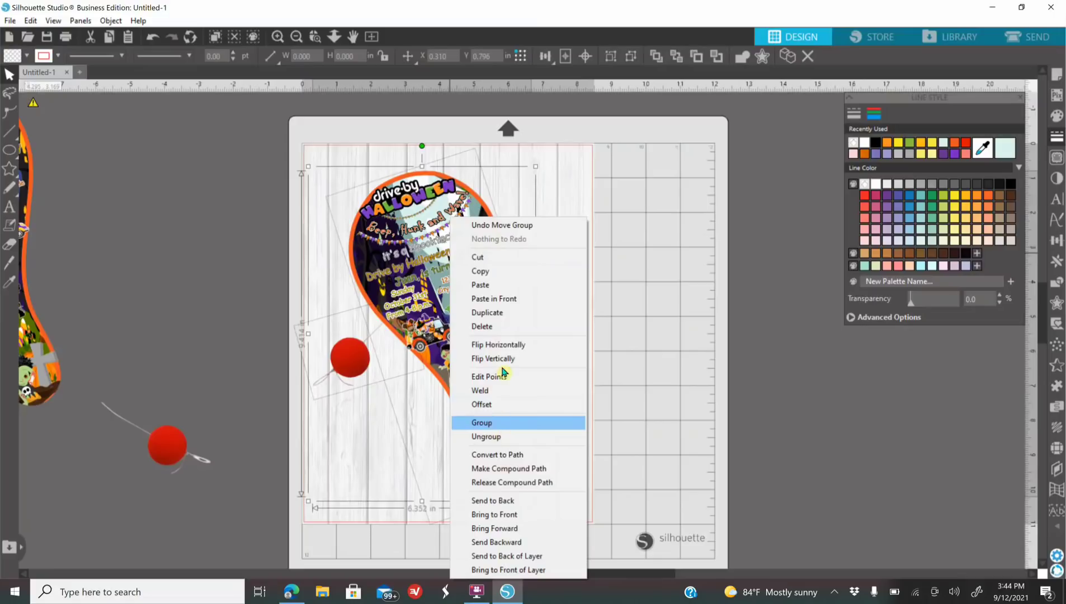
left_click(494, 424)
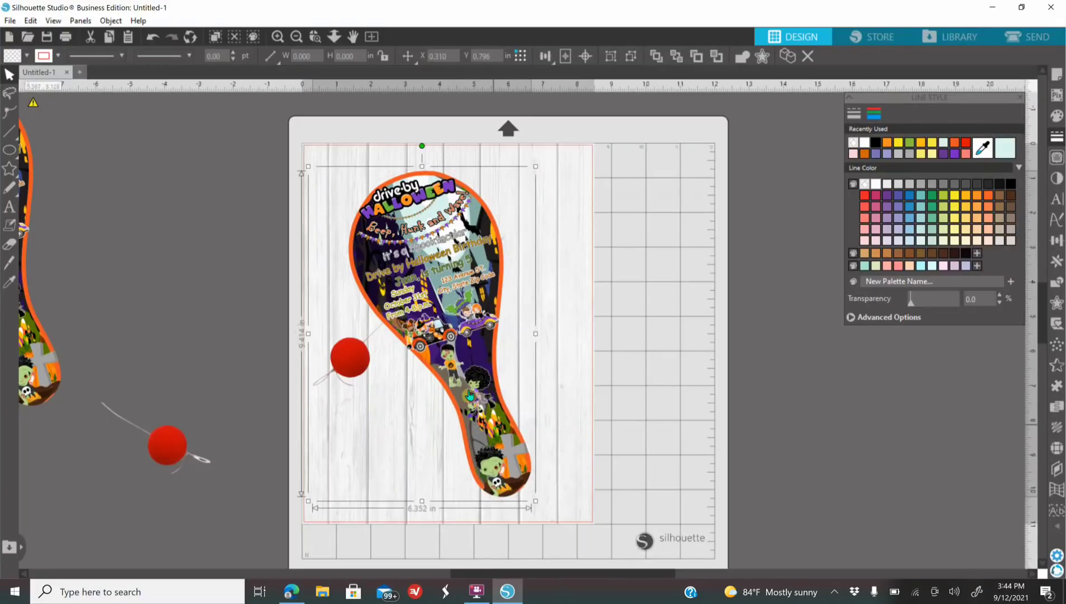
Step: Duplicate the grouped paddle and ball, rotate the copy clockwise, and overlap it on the original
right_click(433, 286)
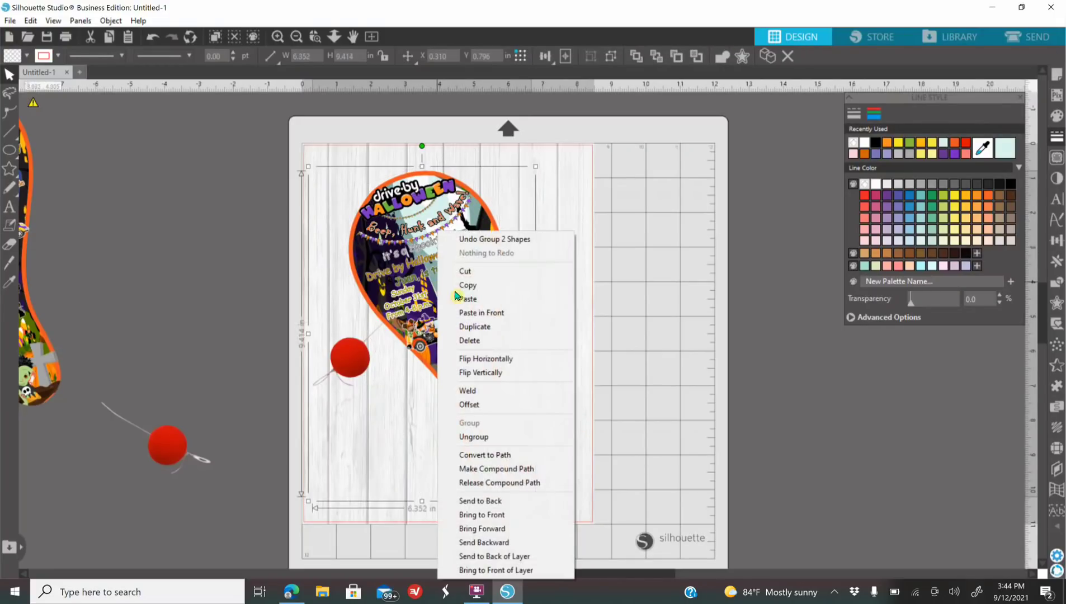
left_click(494, 328)
left_click_drag(435, 280, 622, 288)
left_click_drag(424, 276, 420, 288)
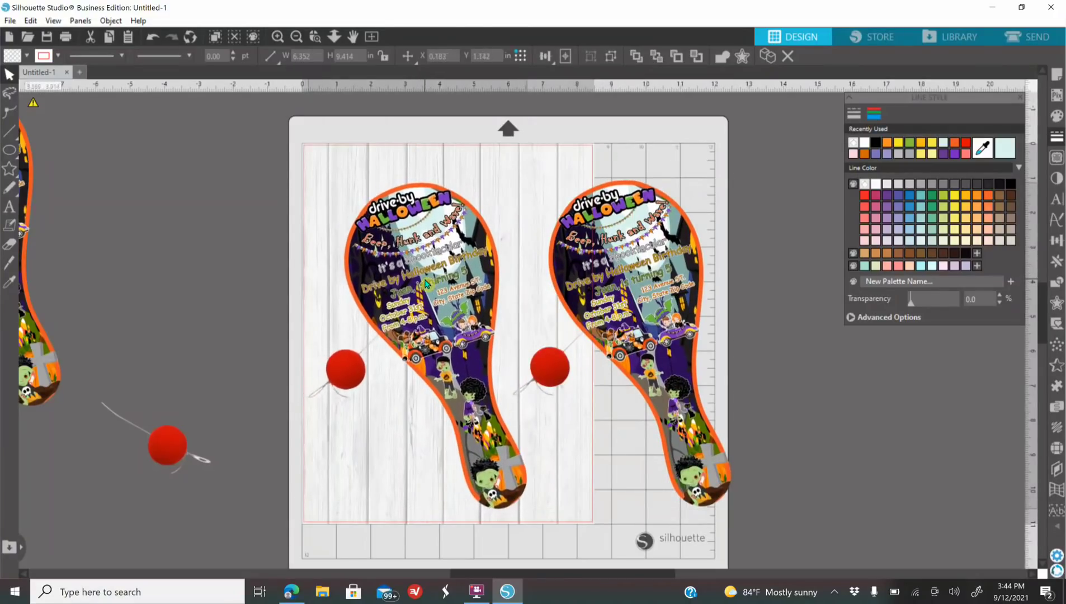
left_click(594, 262)
left_click_drag(623, 158, 778, 241)
left_click_drag(681, 324, 523, 298)
left_click_drag(620, 215, 588, 176)
left_click_drag(417, 218, 411, 221)
Step: Try shrinking the original paddle group and moving the rotated copy aside, and undo both changes
left_click(409, 243)
left_click(408, 246)
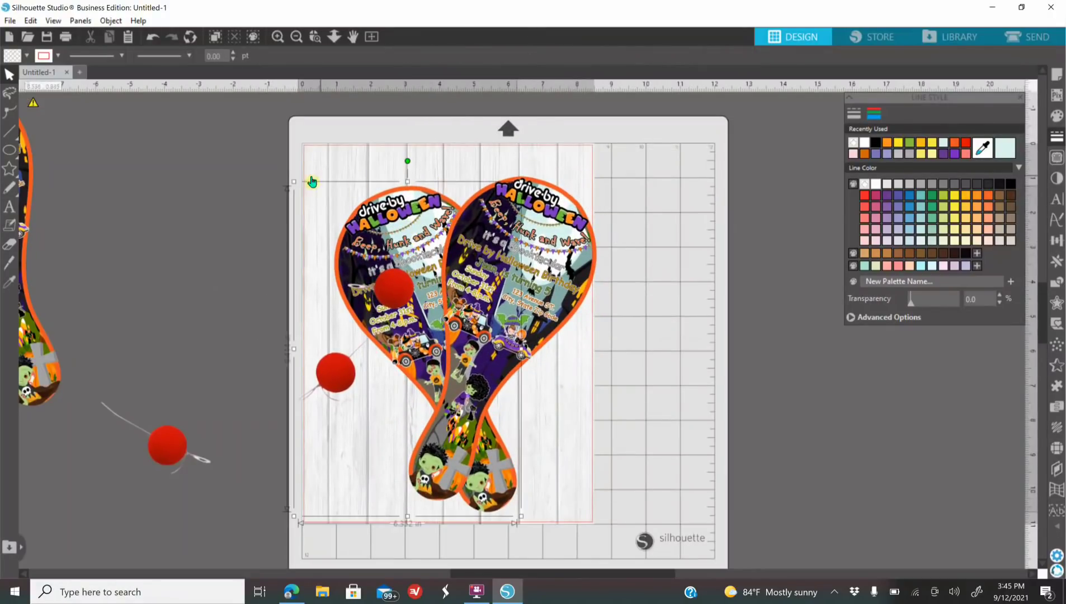
left_click_drag(323, 206, 333, 214)
left_click_drag(403, 301, 607, 311)
left_click(550, 359)
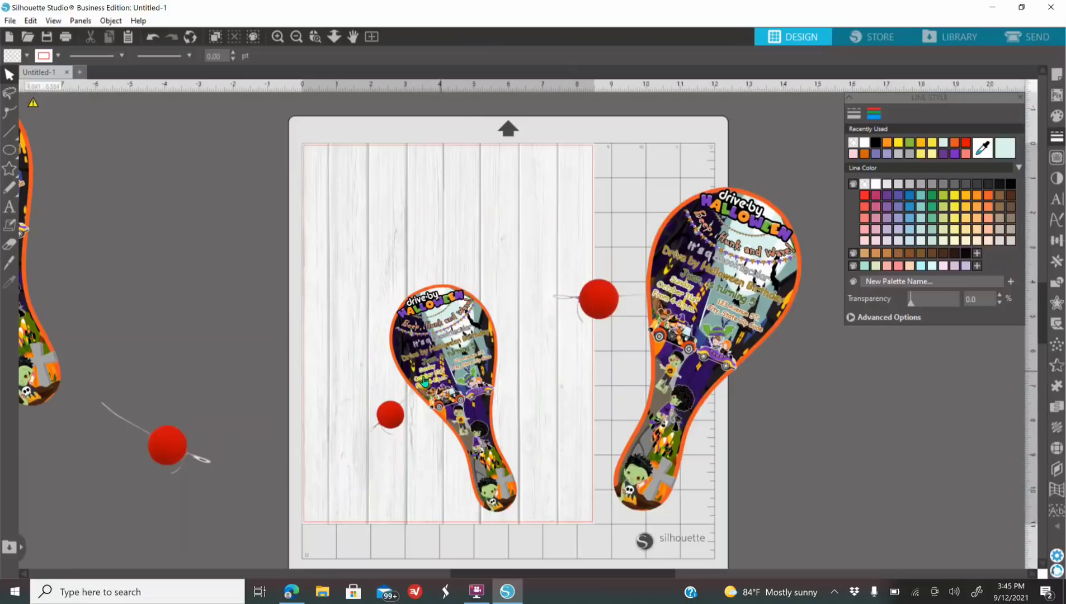
left_click(152, 37)
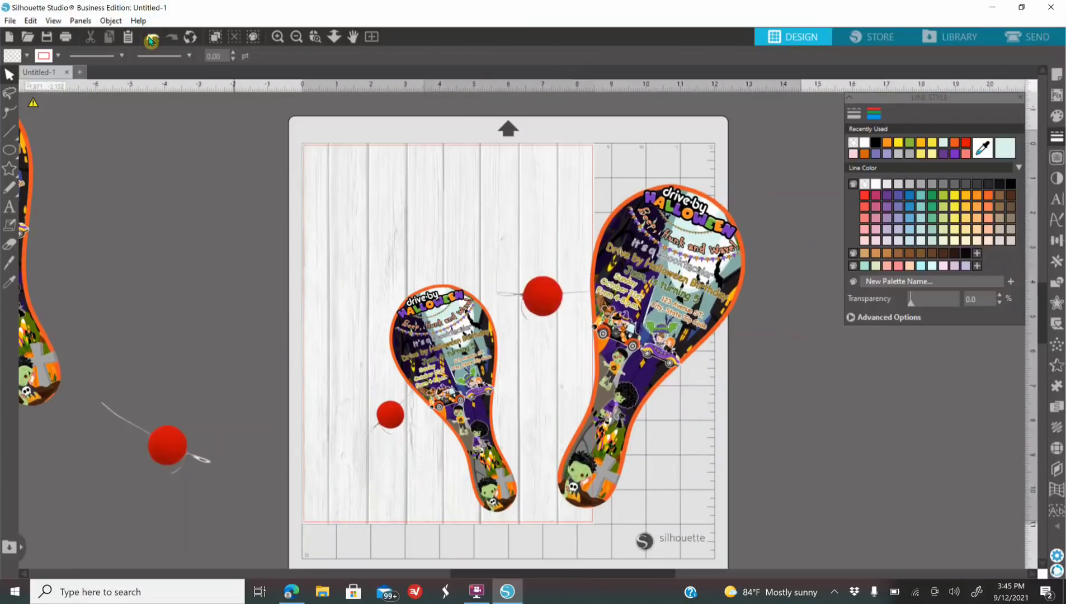
left_click(151, 37)
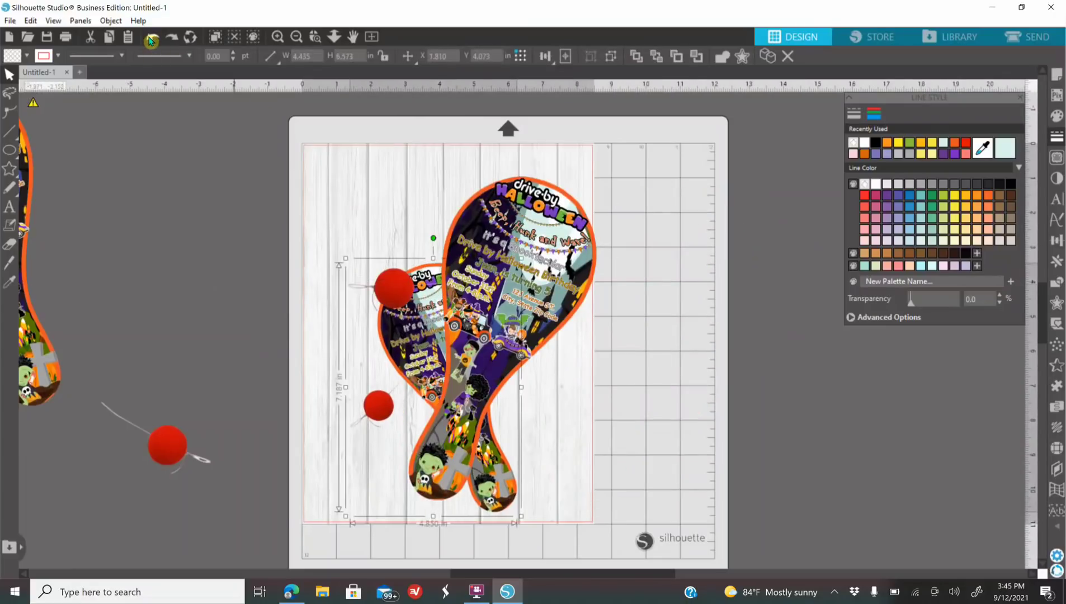
left_click(151, 37)
Step: Move the rotated copy aside and shrink the original paddle group to about 5.73 by 8.49 in, placed near the page's bottom edge
left_click(698, 275)
left_click_drag(564, 278, 787, 312)
left_click(469, 319)
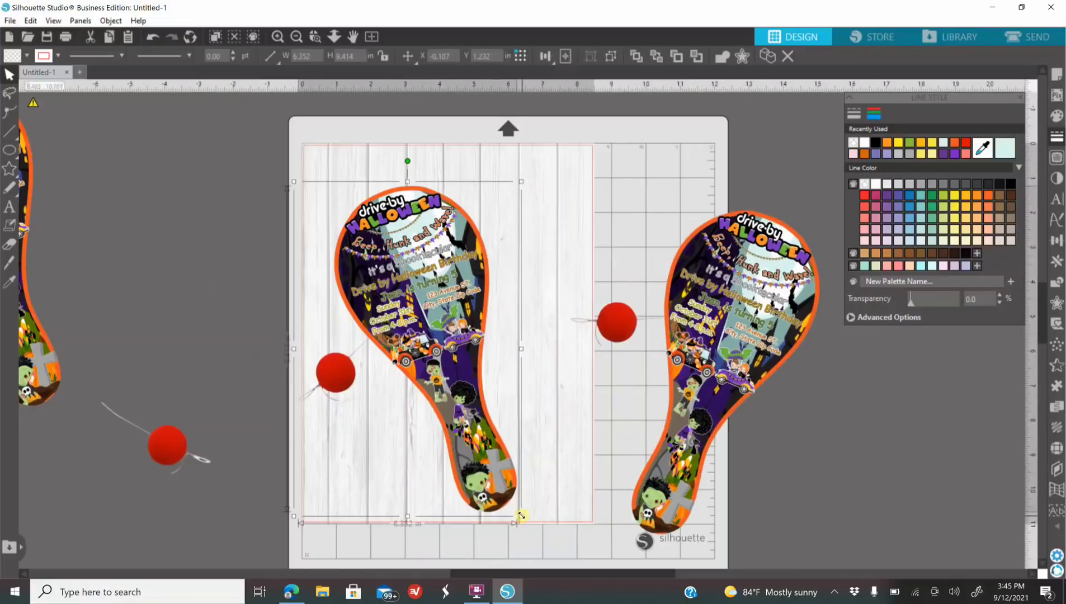
left_click_drag(497, 489, 498, 493)
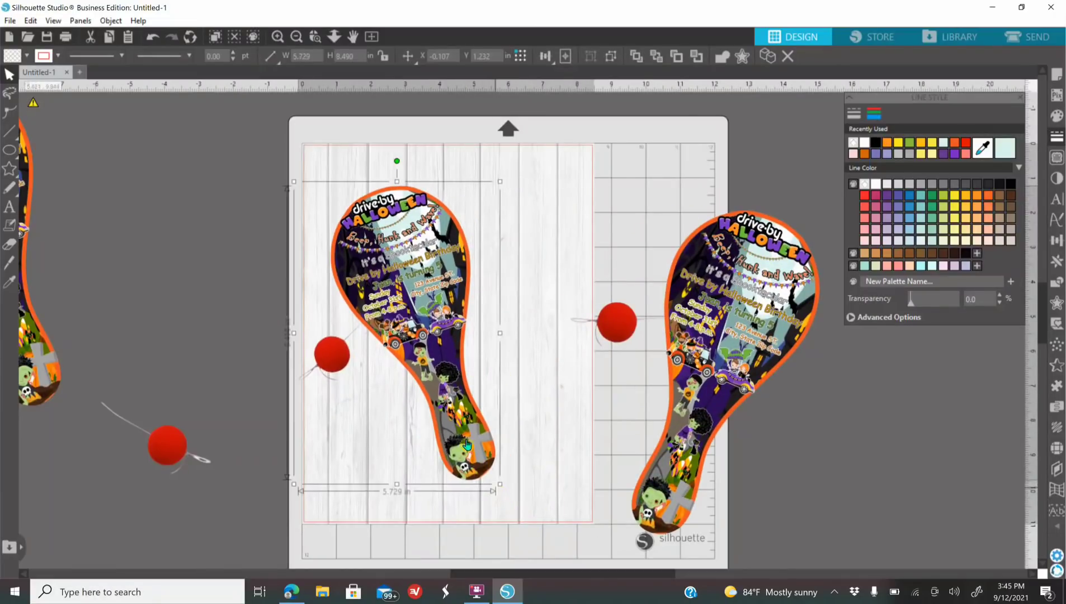
left_click_drag(459, 420, 468, 452)
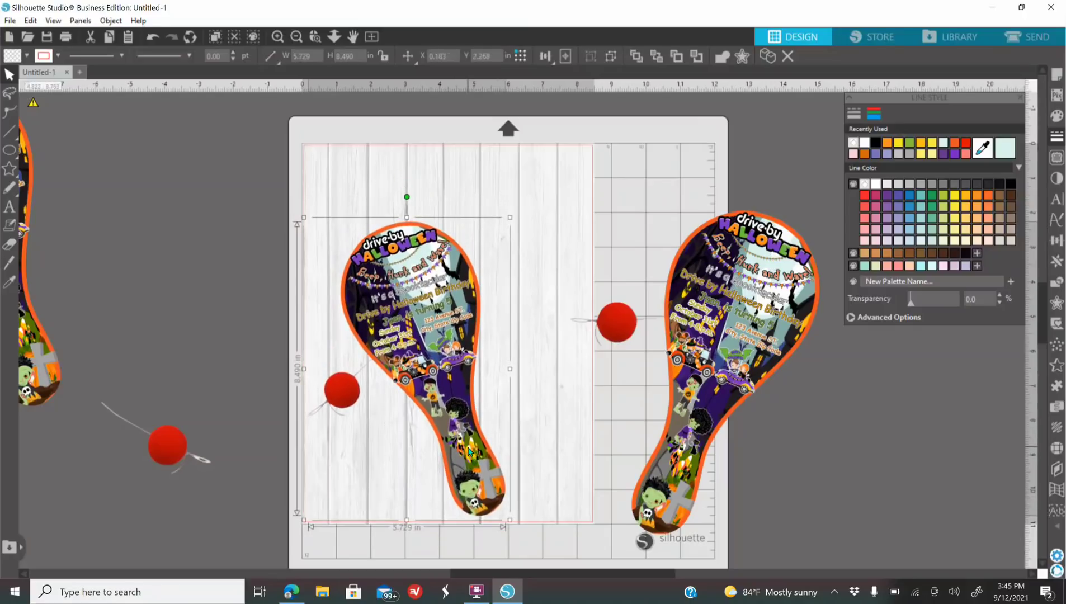
Step: Replace the old rotated copy with a duplicate of the resized paddle group, rotated clockwise and overlapping the original
left_click(725, 335)
key("Delete")
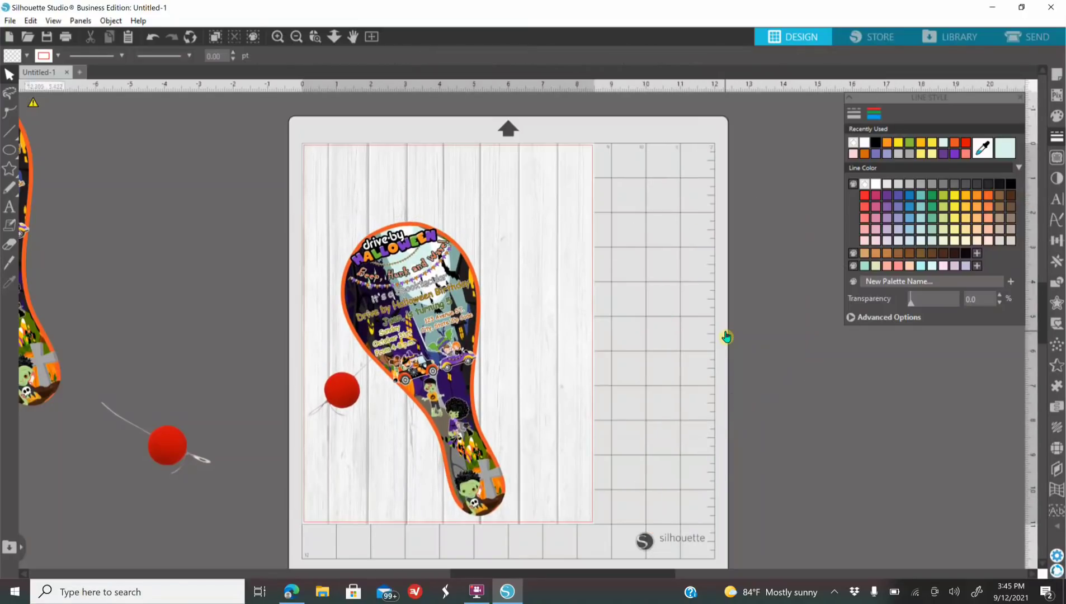
right_click(442, 308)
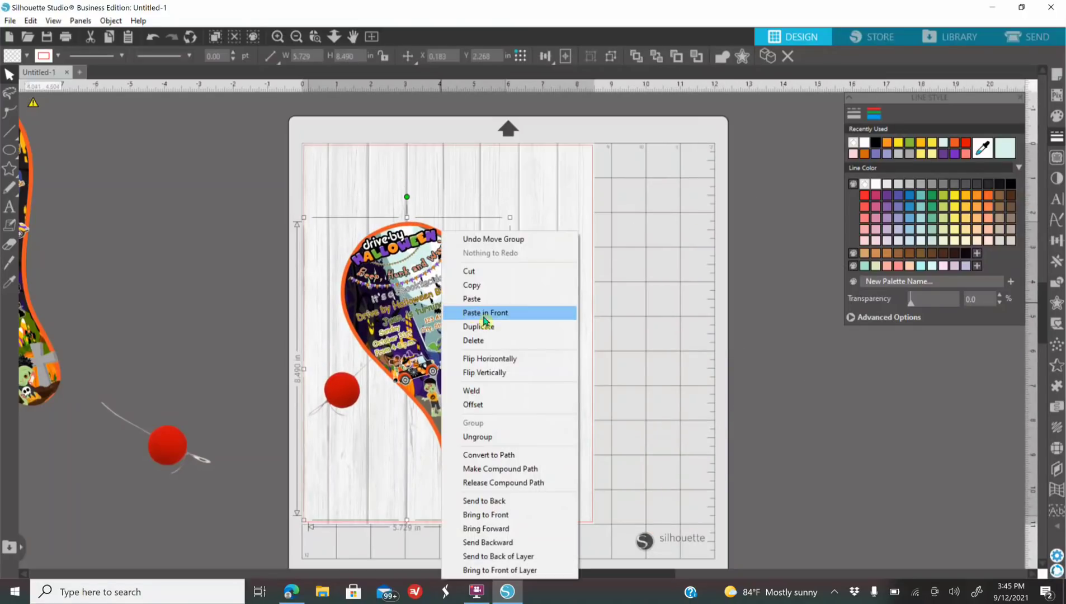
left_click(496, 328)
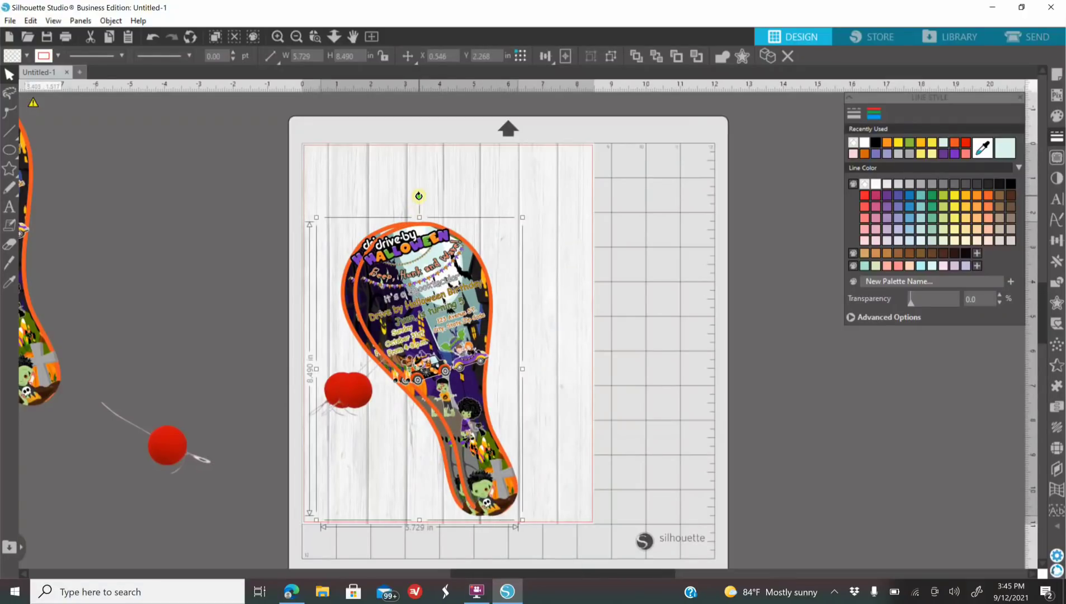
left_click_drag(435, 199, 515, 298)
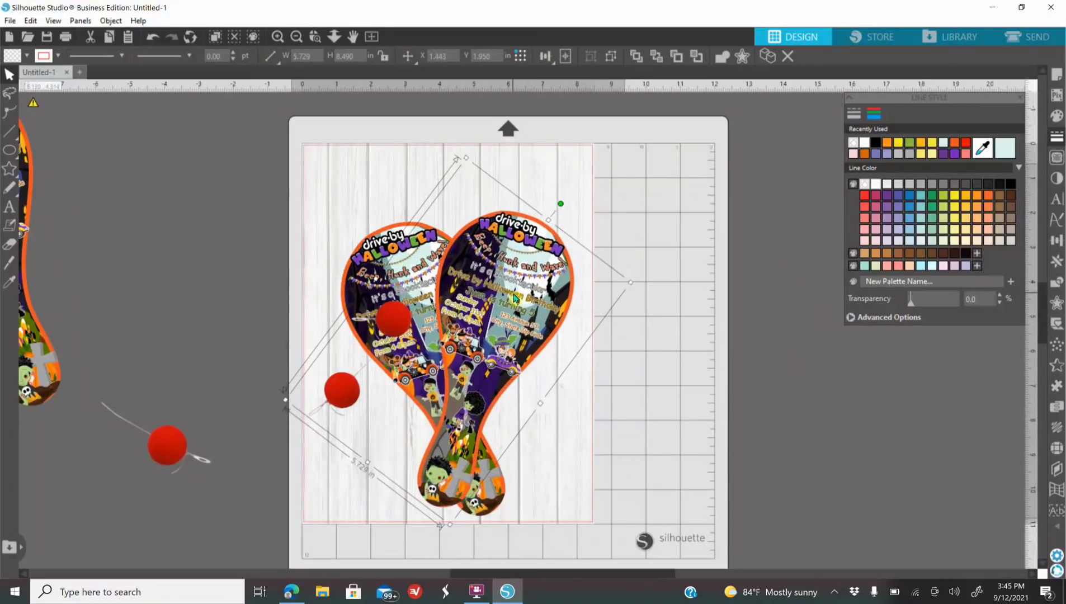
Step: Move the rotated duplicate beyond the page's right edge and ungroup its paddle and ball
left_click(756, 359)
left_click_drag(502, 316, 742, 330)
right_click(711, 335)
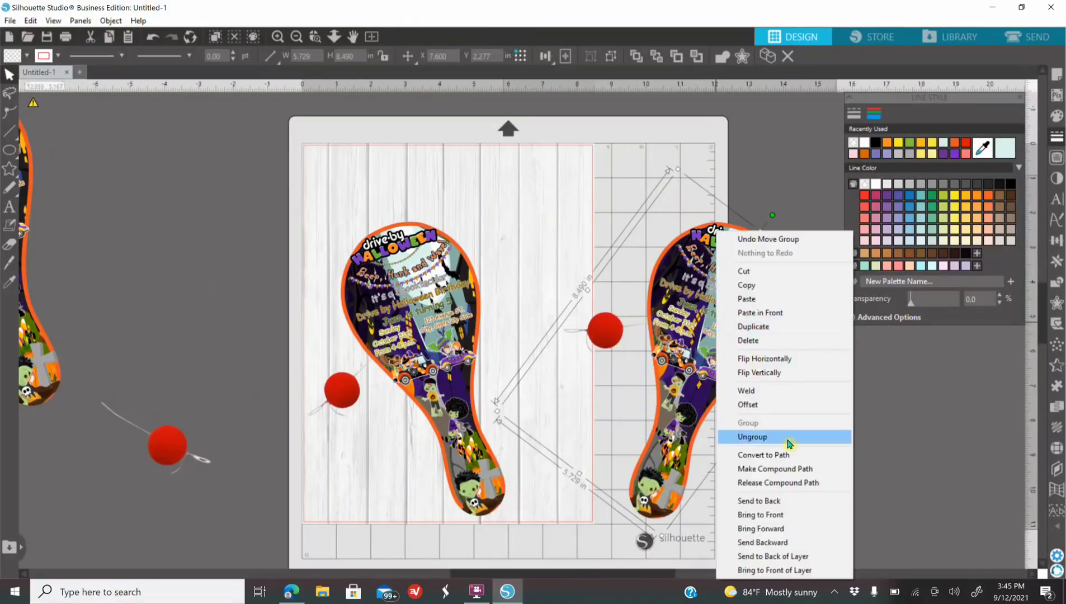
left_click(761, 436)
Step: Flip the duplicate's red ball horizontally, then rotate and position it so its string meets the paddle's lower-right edge
left_click(901, 457)
left_click_drag(598, 327, 794, 440)
right_click(794, 440)
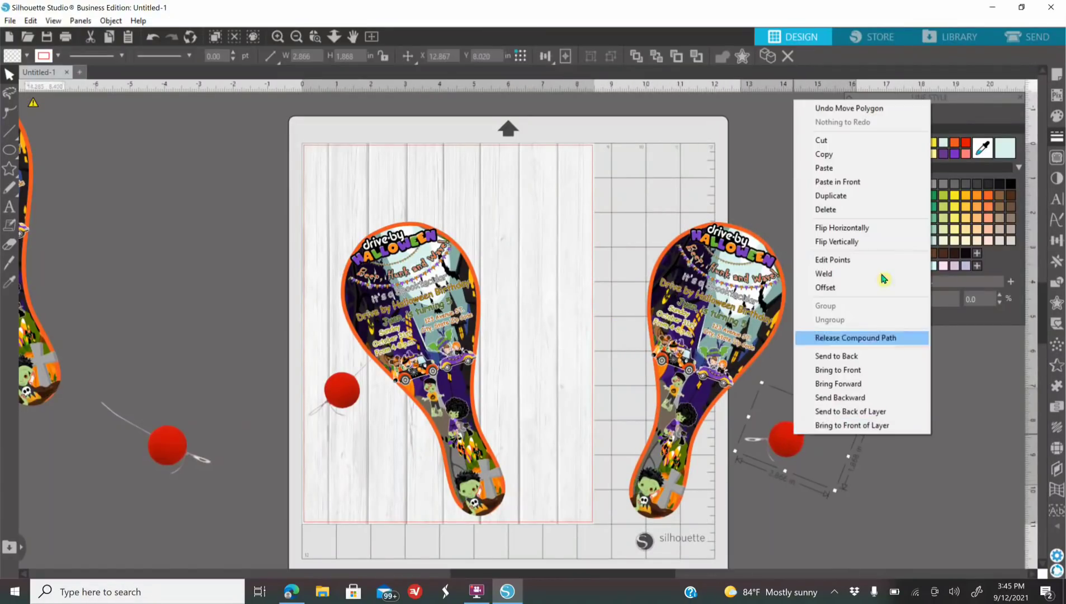
left_click(819, 229)
left_click_drag(788, 449, 755, 406)
left_click_drag(749, 340, 794, 358)
mouse_move(769, 415)
left_mouse_down()
mouse_move(753, 414)
mouse_move(760, 427)
left_mouse_up()
Step: Group the duplicate paddle with its flipped red ball and string
left_click_drag(693, 192, 801, 440)
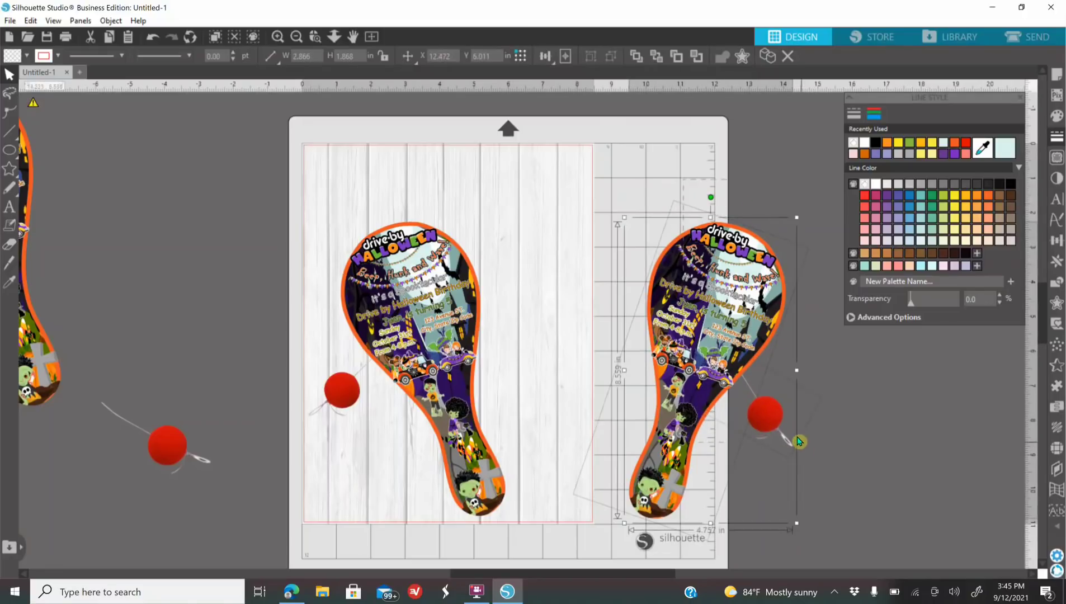
right_click(774, 408)
left_click(821, 254)
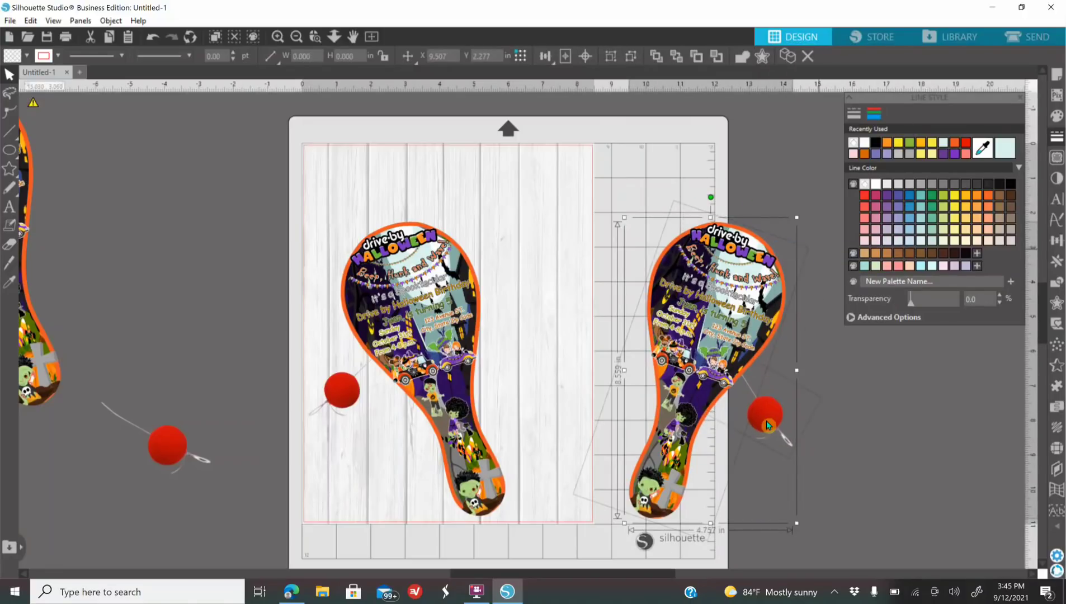
Step: Overlap the duplicate group on the original paddle with a slight clockwise tilt, and move the spare ball onto the off-page paddle
left_click_drag(747, 419, 558, 415)
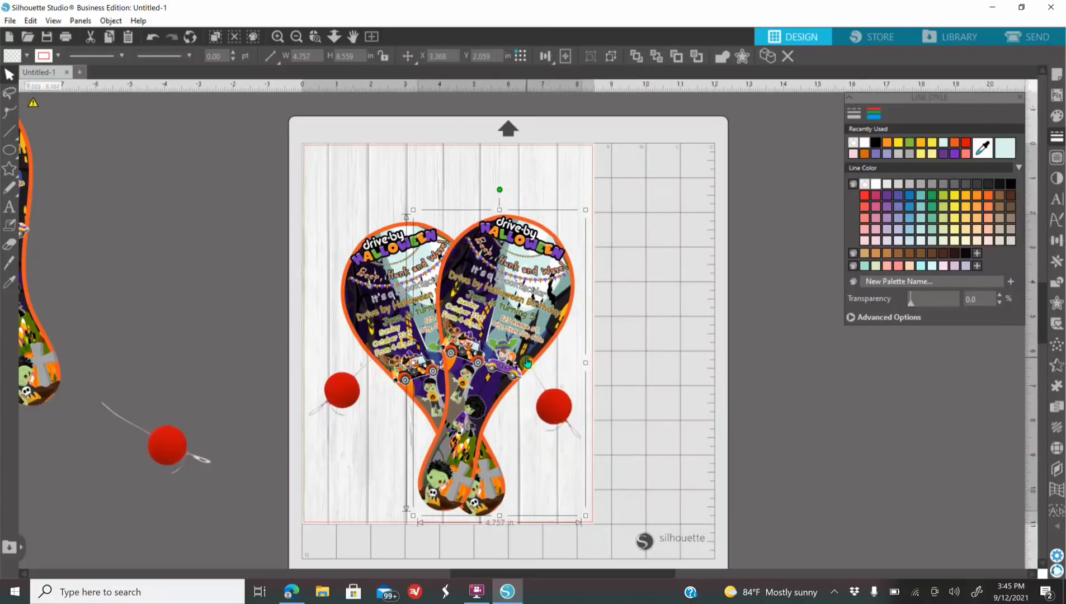
left_click_drag(500, 191, 520, 207)
left_click_drag(533, 286, 531, 289)
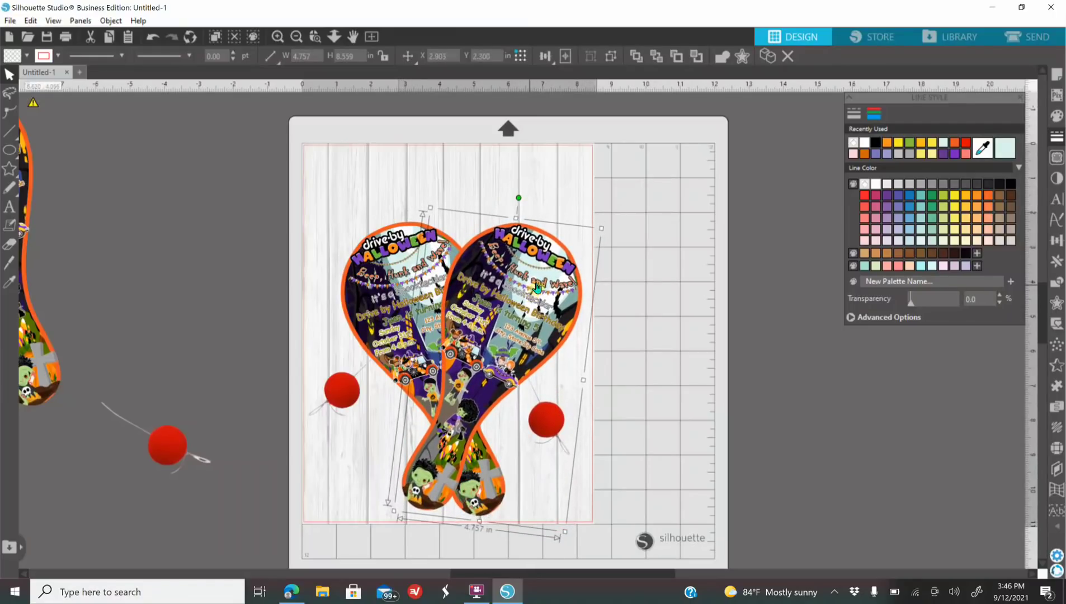
left_click(716, 385)
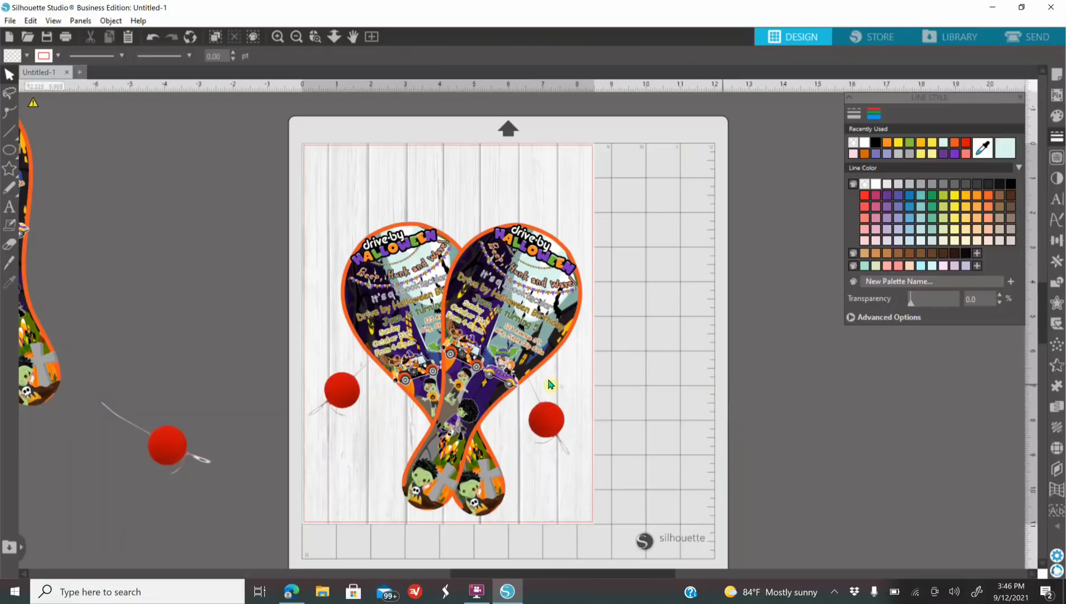
left_click_drag(165, 458, 48, 387)
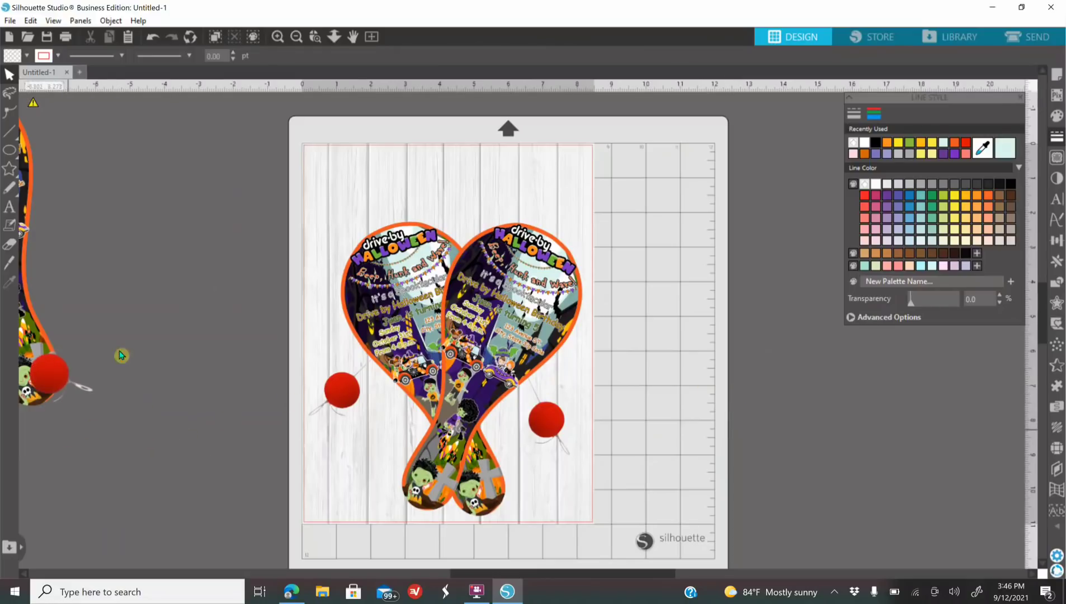
Step: Draw a rectangle about 5.36 in wide and 0.98 in high along the page's top edge and fill it light pink
left_click(7, 171)
mouse_move(7, 153)
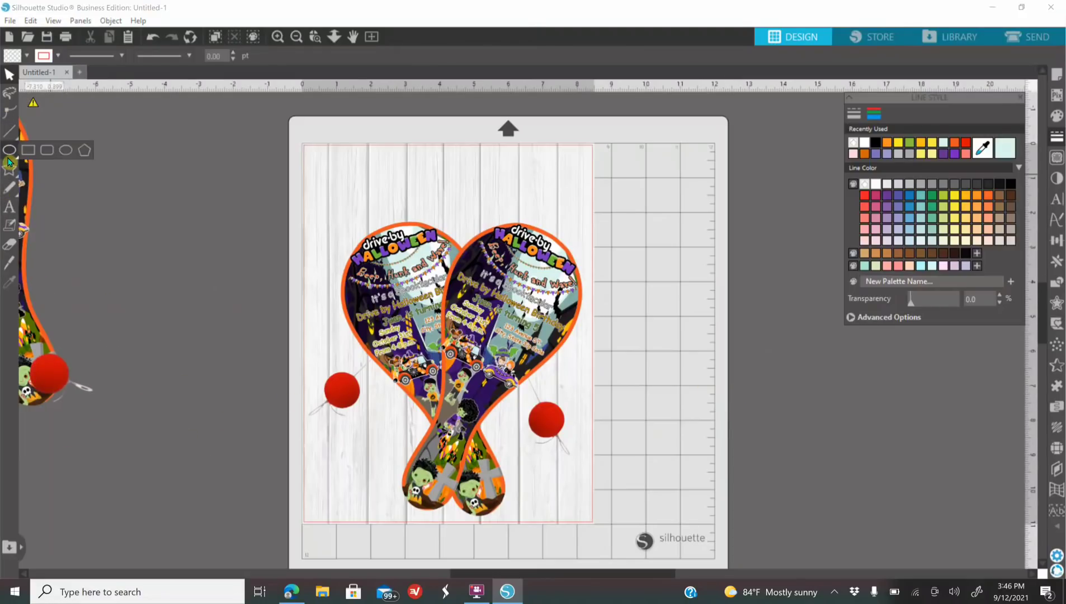
left_click(45, 151)
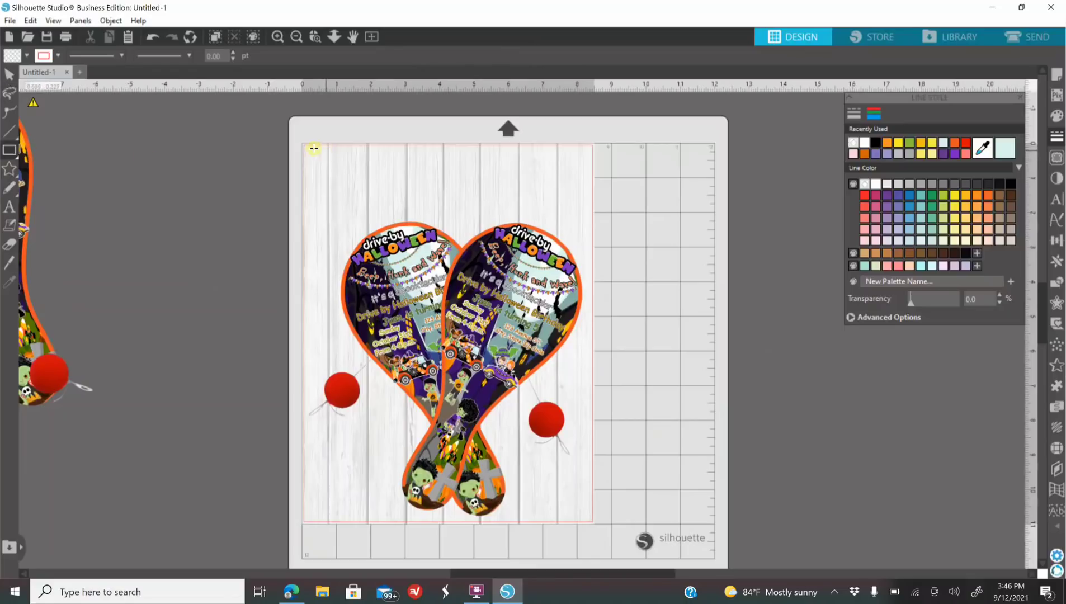
left_click_drag(305, 151, 488, 186)
left_click(1057, 115)
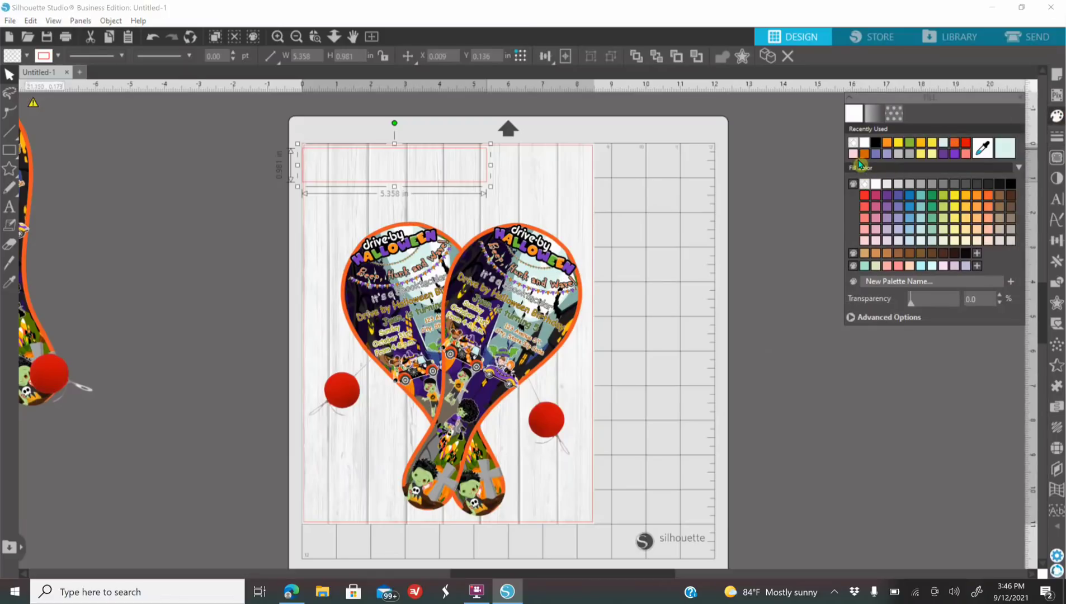
left_click(854, 155)
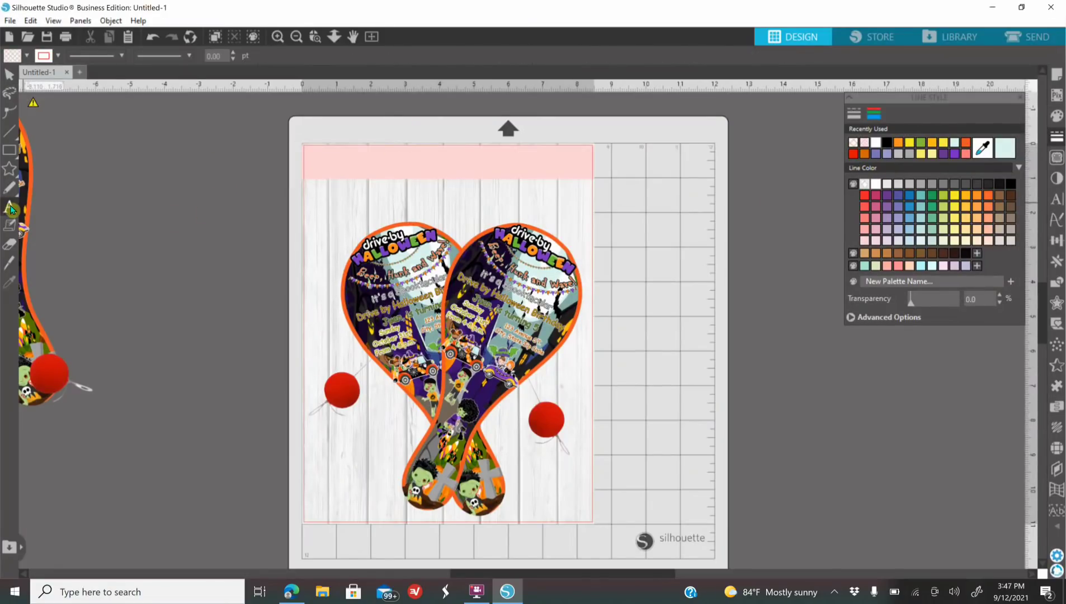
Step: Add the heading text "Custom Paddle Invitations" and widen its text box so it fits on one line
left_click(10, 208)
left_click(149, 203)
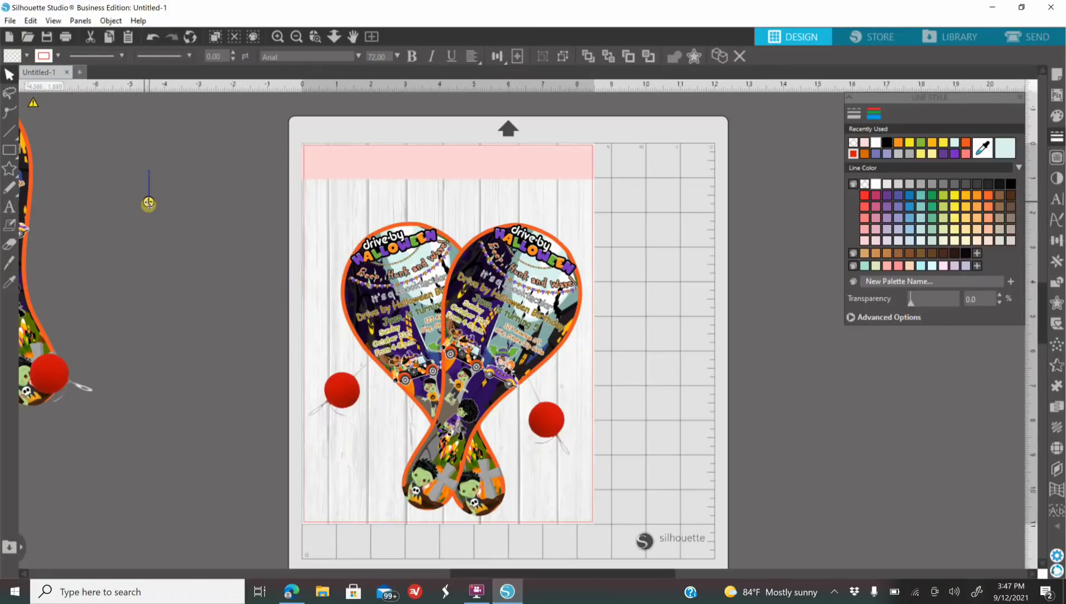
type("Du")
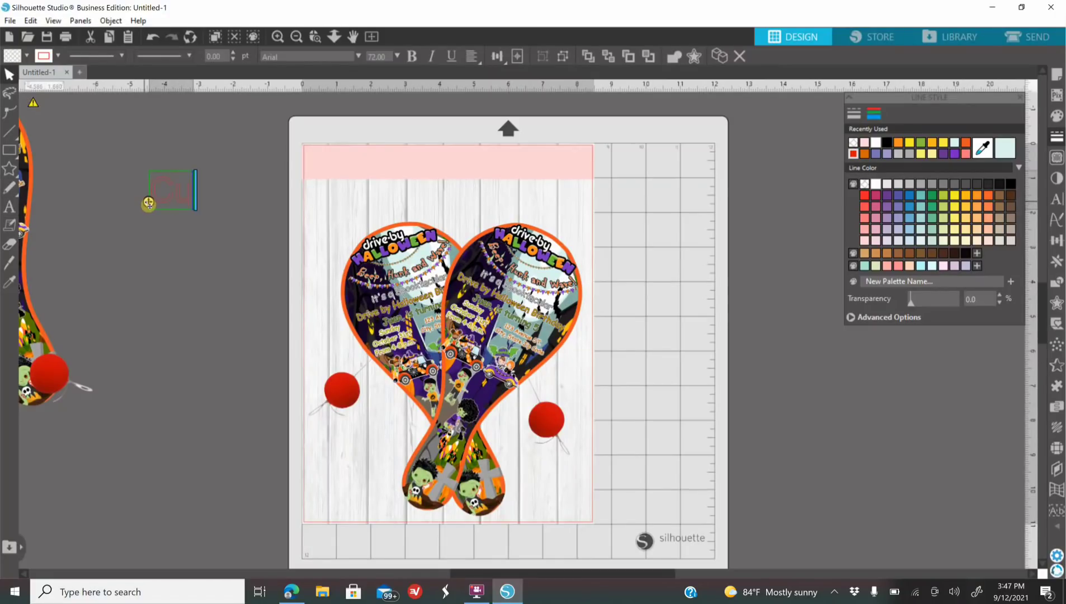
type("stom")
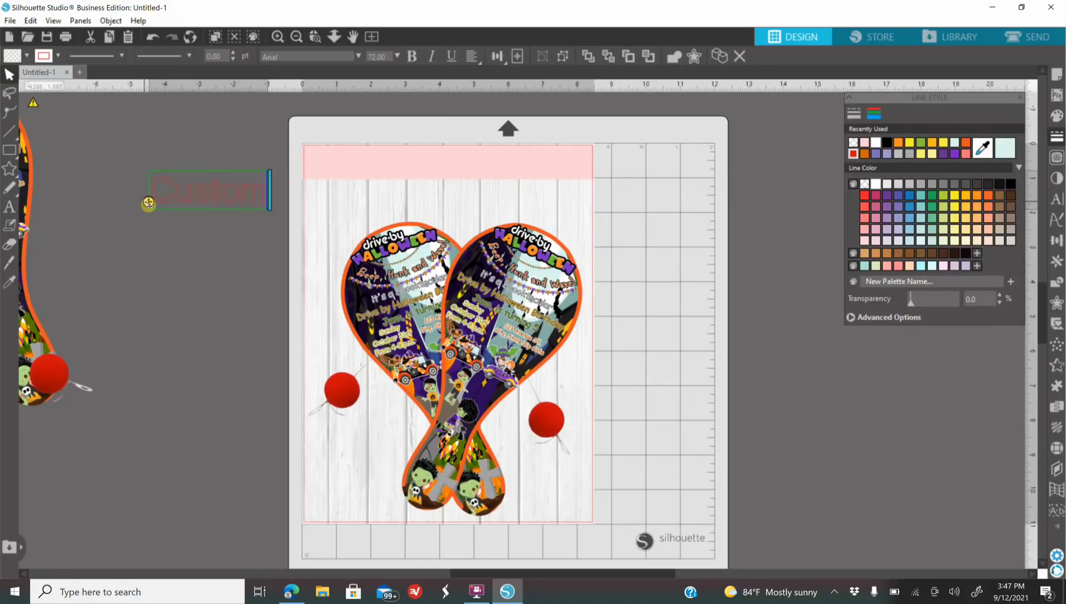
type(" Paddle Invitations")
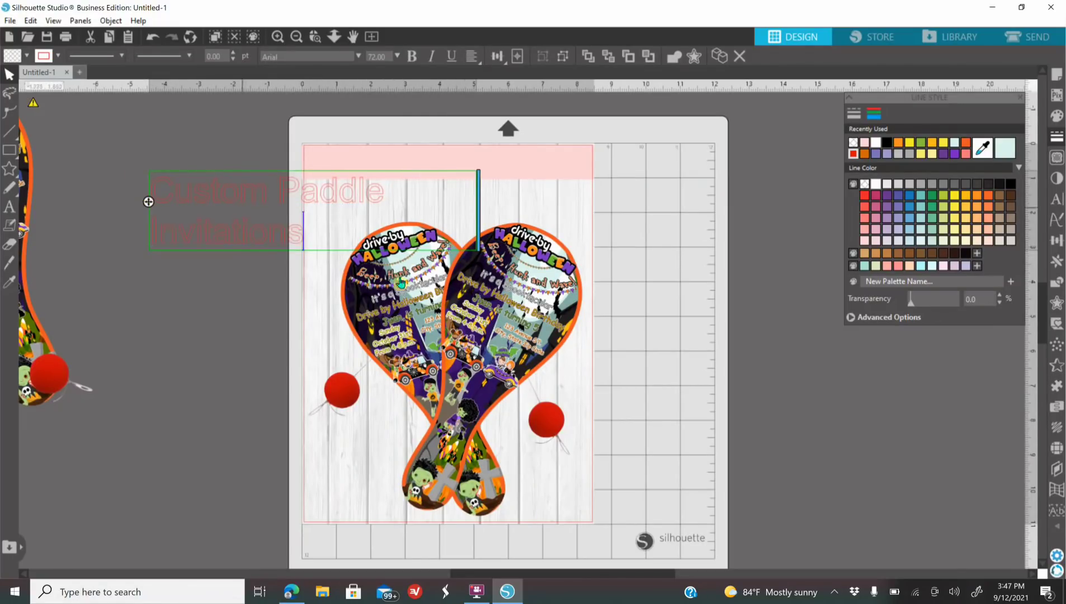
left_click_drag(479, 219, 585, 216)
Step: Remove the outline from the "Custom Paddle Invitations" heading and fill it teal
left_click(186, 205)
left_click(853, 143)
left_click(1057, 117)
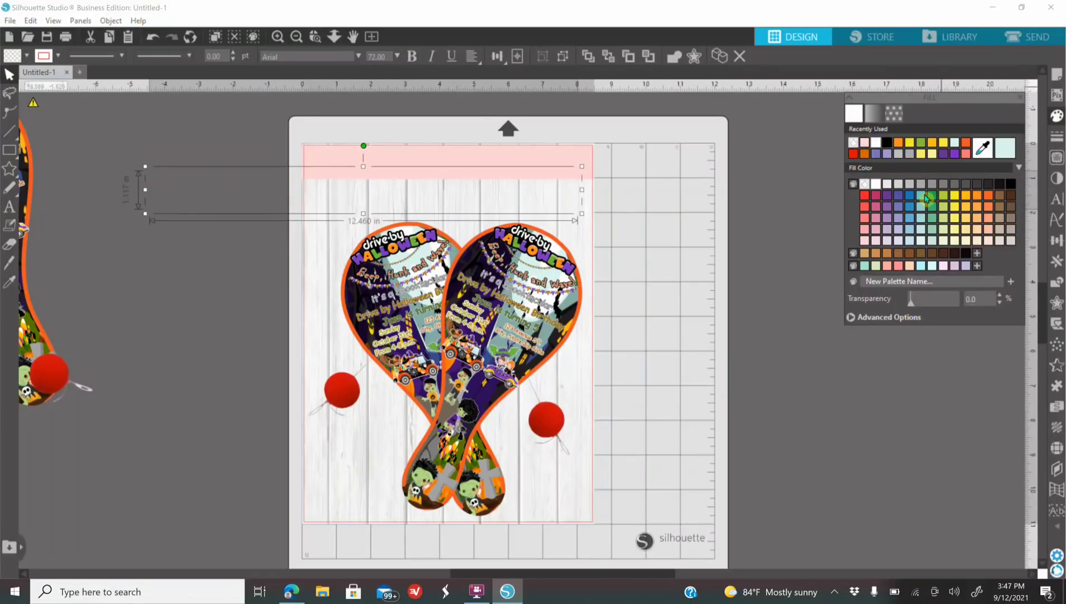
left_click(926, 197)
Step: Set the "Custom Paddle Invitations" heading in the Bubble Love font
left_click(1057, 199)
scroll(907, 276, "up", 5)
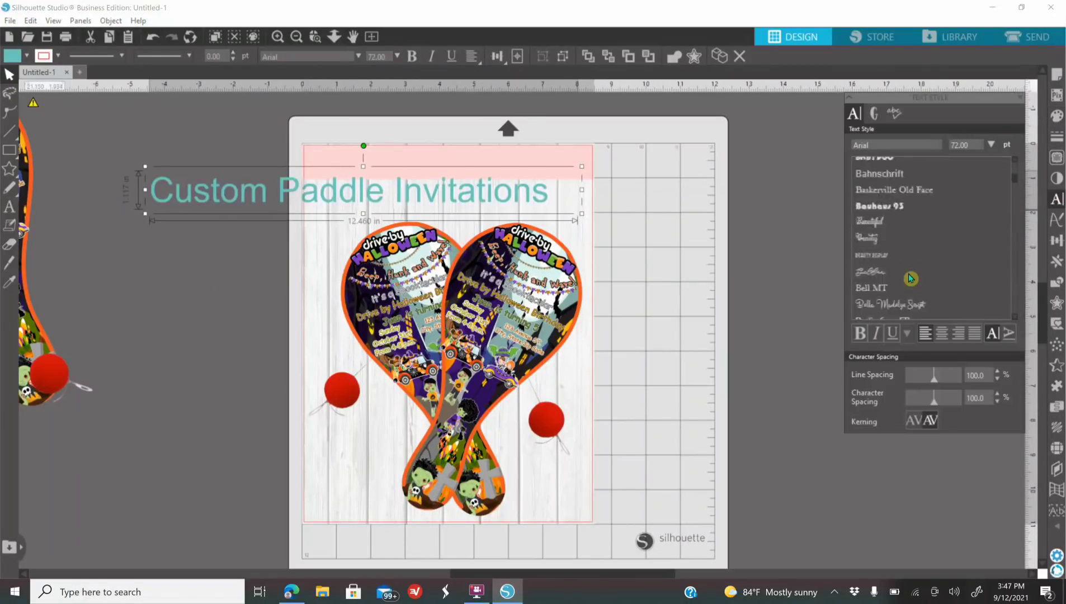
scroll(907, 277, "down", 2)
left_click(899, 266)
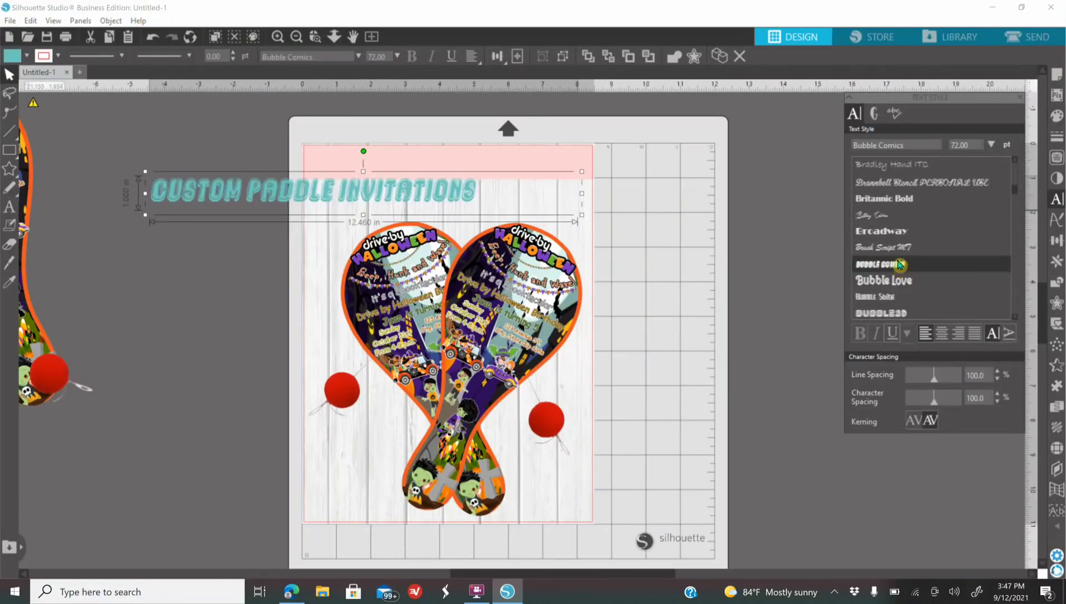
left_click(884, 280)
left_click(637, 236)
Step: Move the heading below the banner rectangle and fill the banner orange
left_click_drag(298, 185, 363, 236)
left_click(353, 209)
left_click(447, 162)
left_click(1057, 116)
left_click(976, 195)
Step: Move the heading up over the orange banner and change its fill to black
left_click(653, 244)
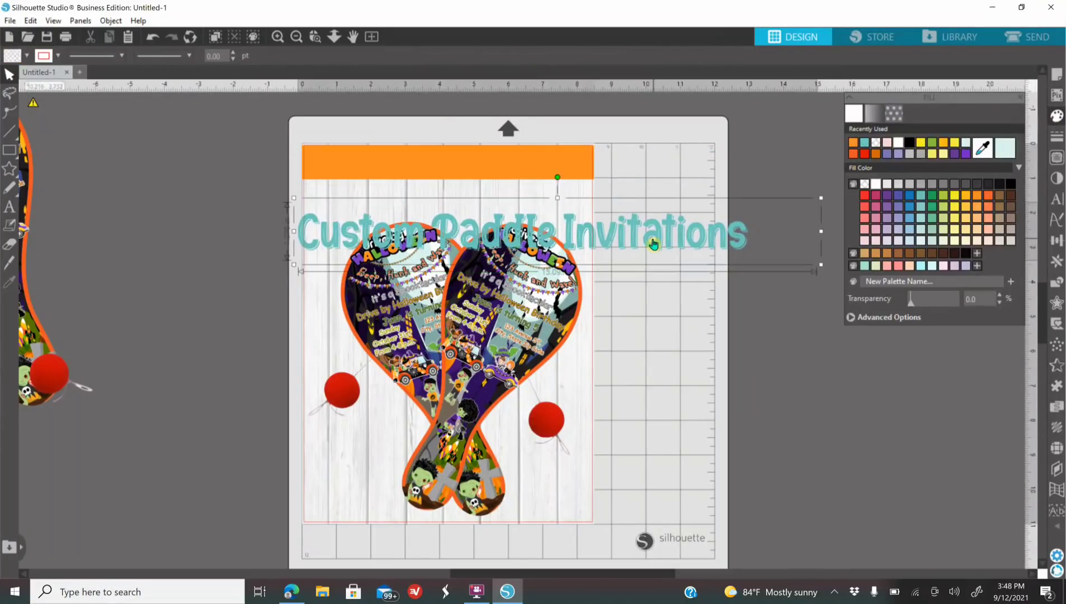
left_click(943, 206)
left_click_drag(734, 218, 767, 188)
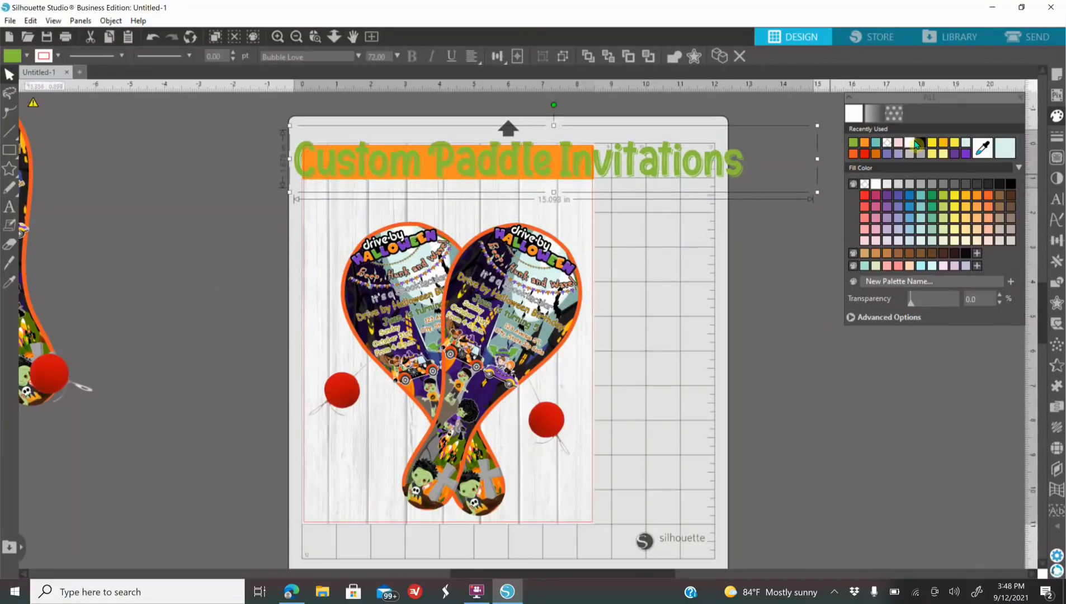
left_click(920, 143)
Step: Scale the heading's text box down to about 9.37 in wide and position the text centrally within the orange banner
left_click_drag(817, 191, 611, 181)
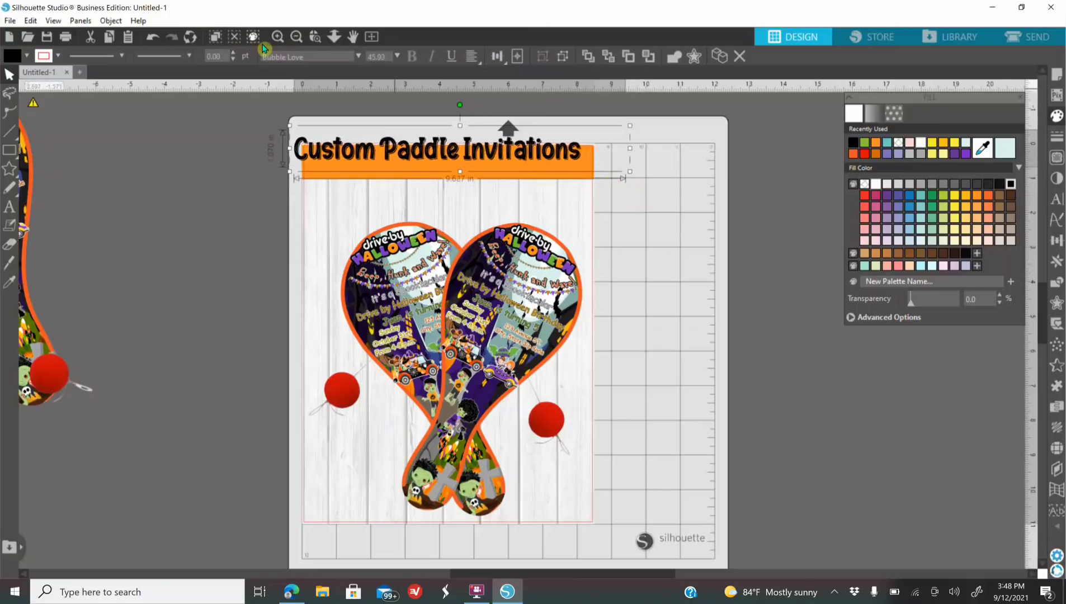
left_click(277, 36)
scroll(184, 268, "up", 3)
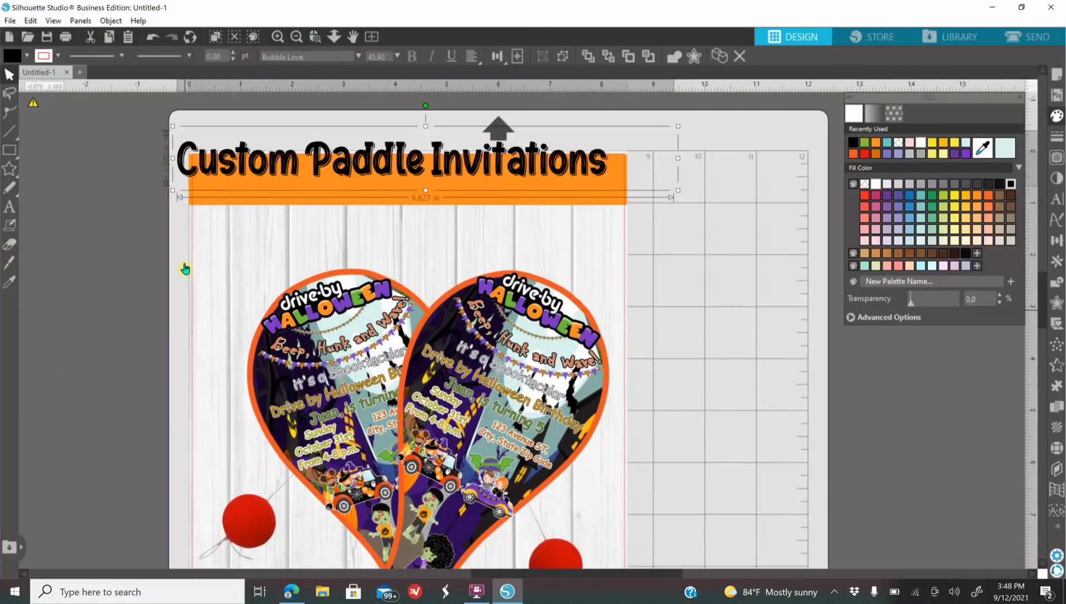
scroll(282, 233, "up", 1)
left_click_drag(318, 205, 337, 226)
left_click_drag(696, 248, 686, 251)
left_click_drag(402, 229, 409, 232)
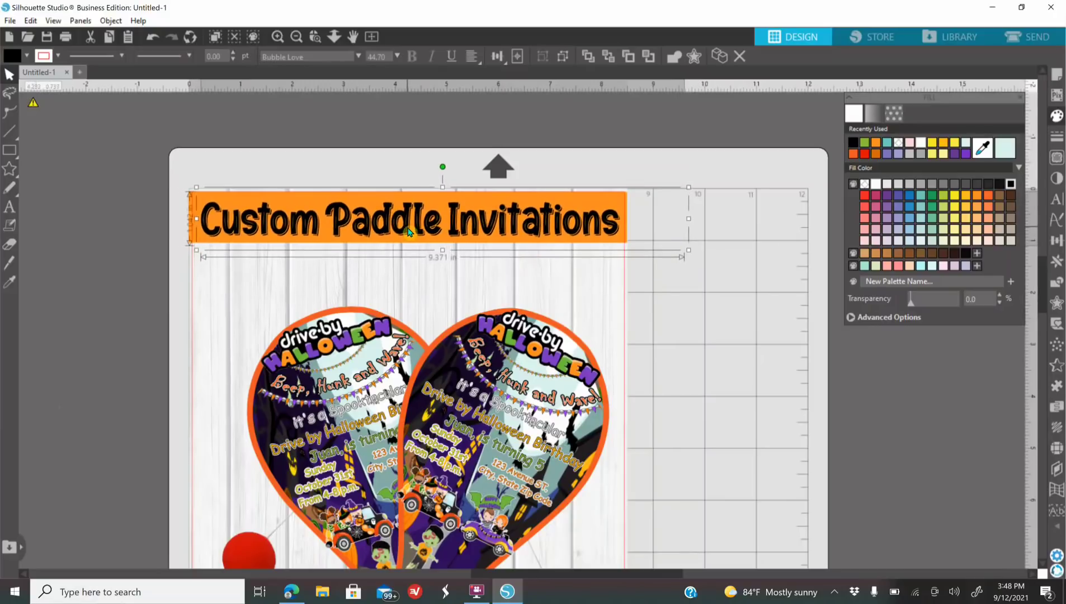
left_click(297, 43)
scroll(244, 293, "down", 3)
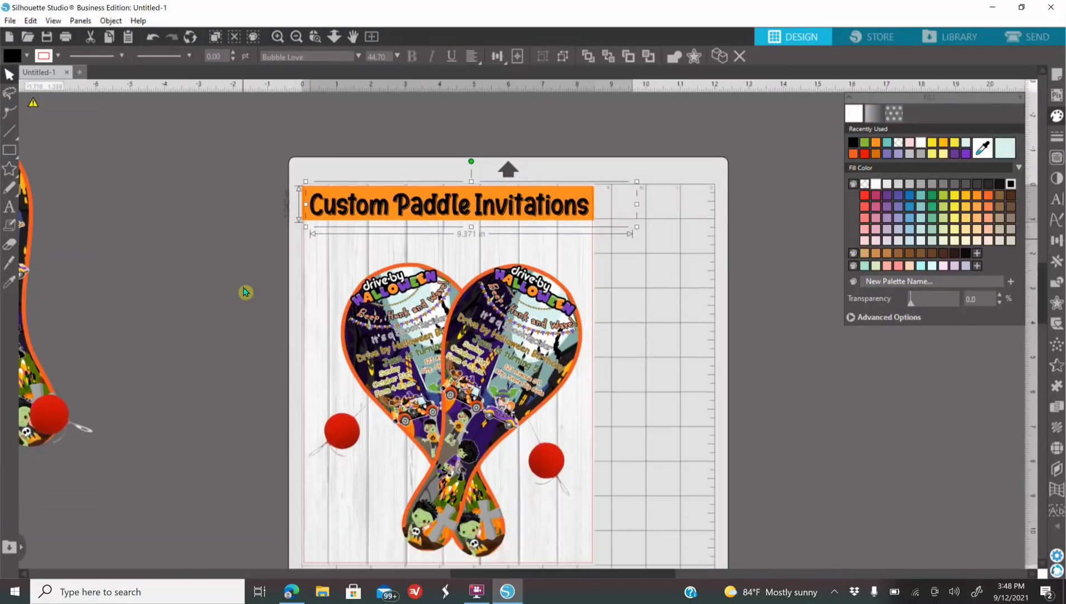
left_click(200, 297)
scroll(170, 266, "up", 1)
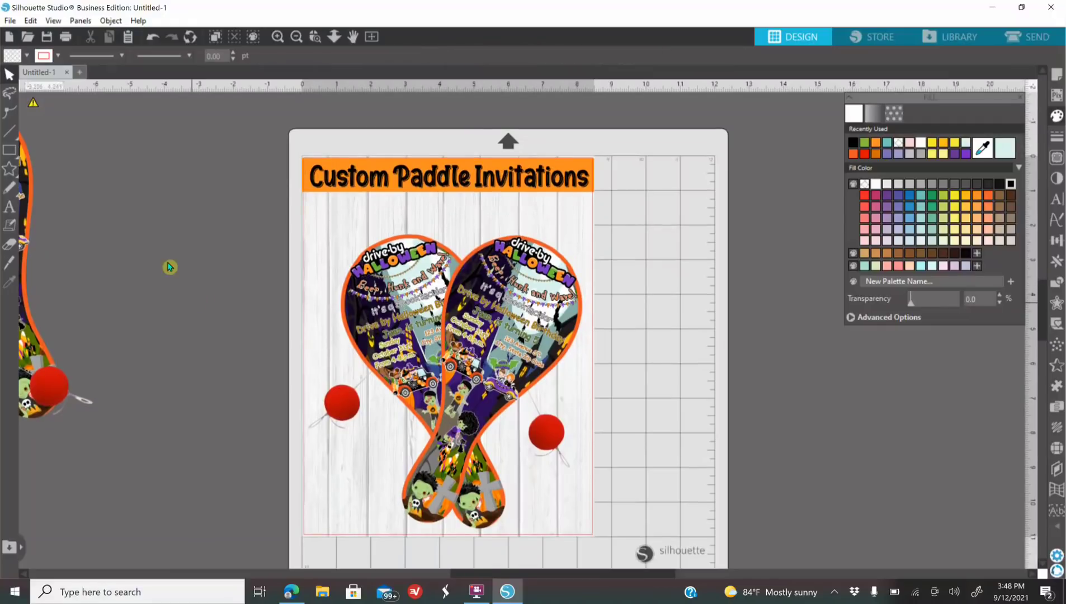
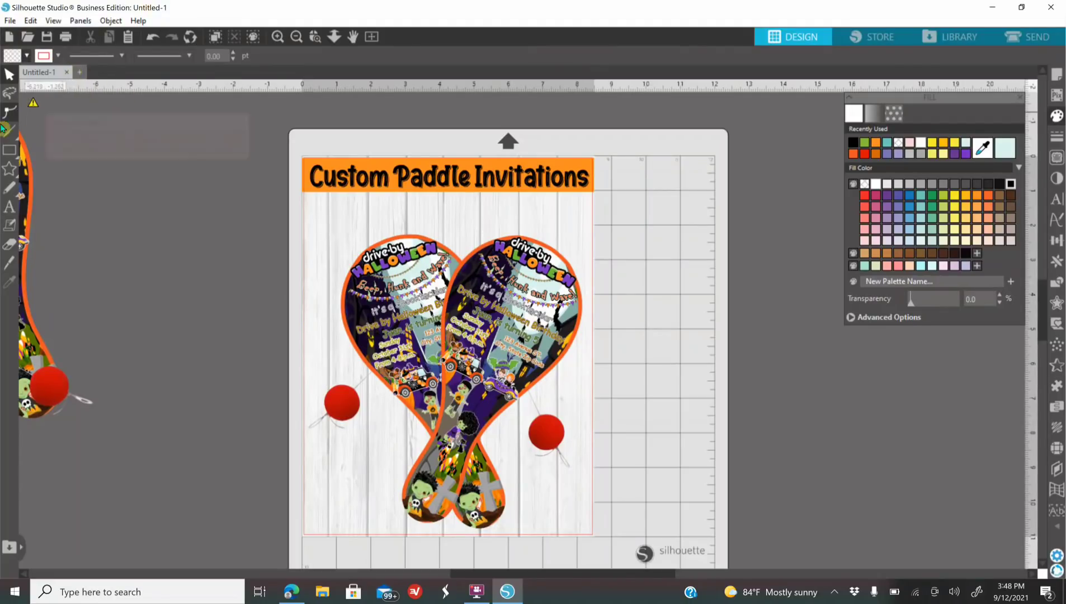
Step: Merge the round company logo image 20201119_222954 from the pictures folder into the design
left_click(10, 21)
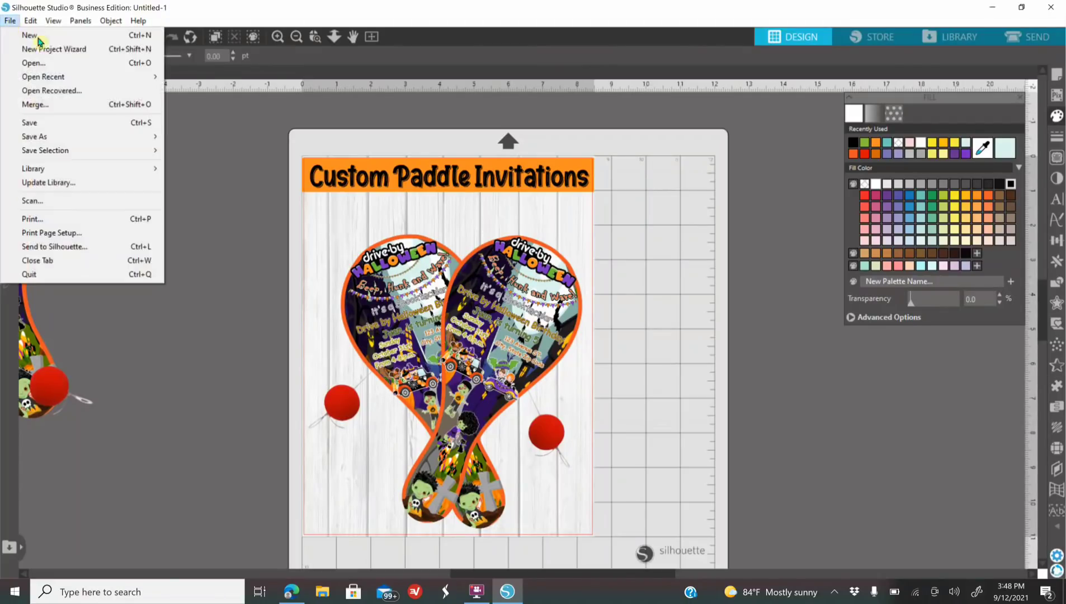
left_click(38, 104)
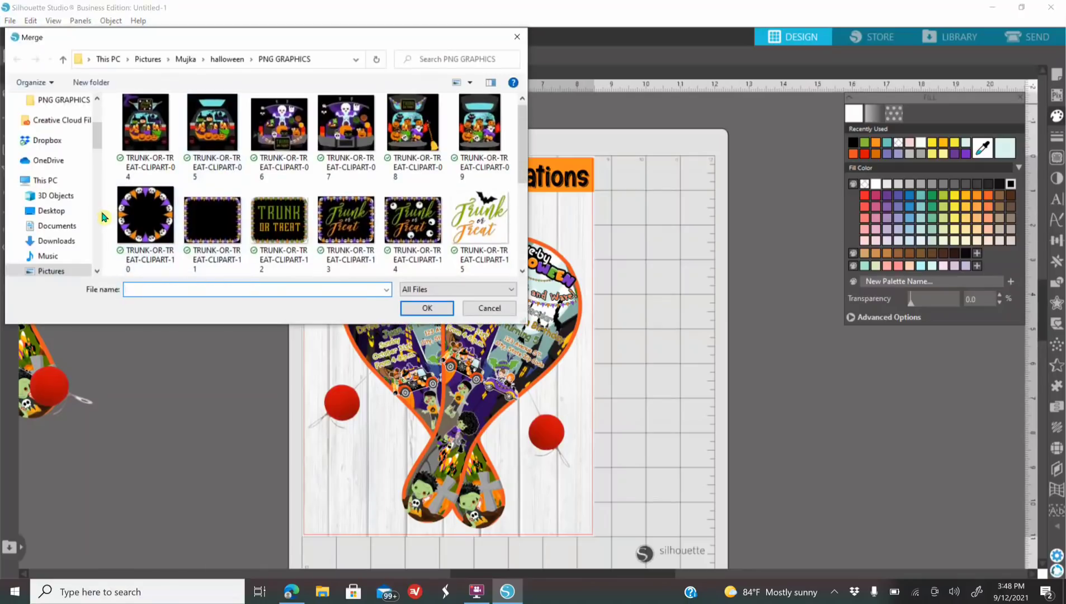
scroll(61, 238, "down", 1)
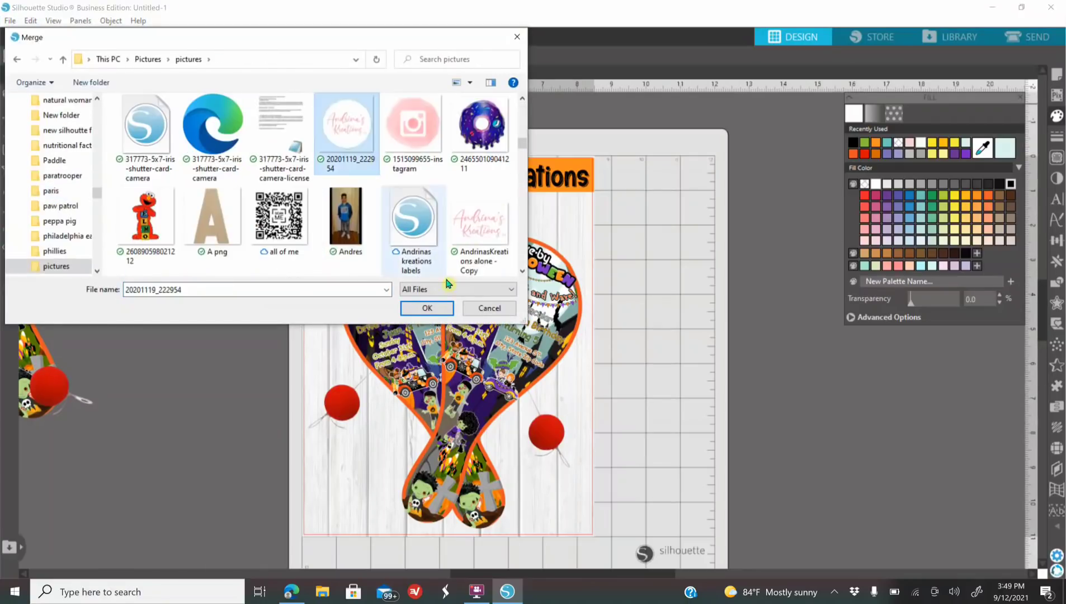
left_click(445, 309)
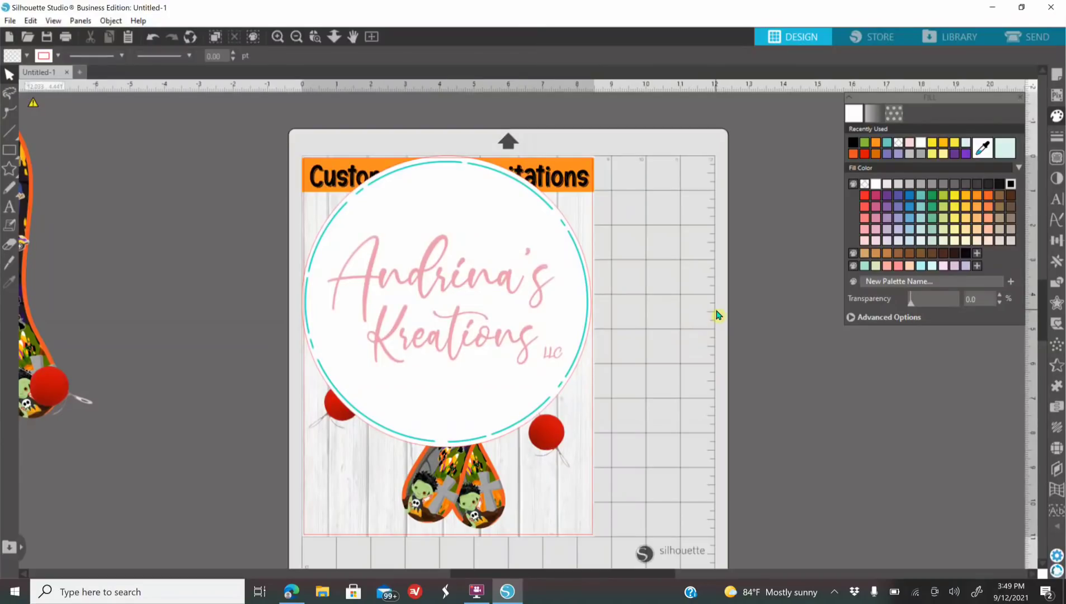
Step: Move the logo off the page to the right, and shift the spare paddle and ball farther left of the page
left_click(297, 37)
left_click_drag(478, 288, 721, 230)
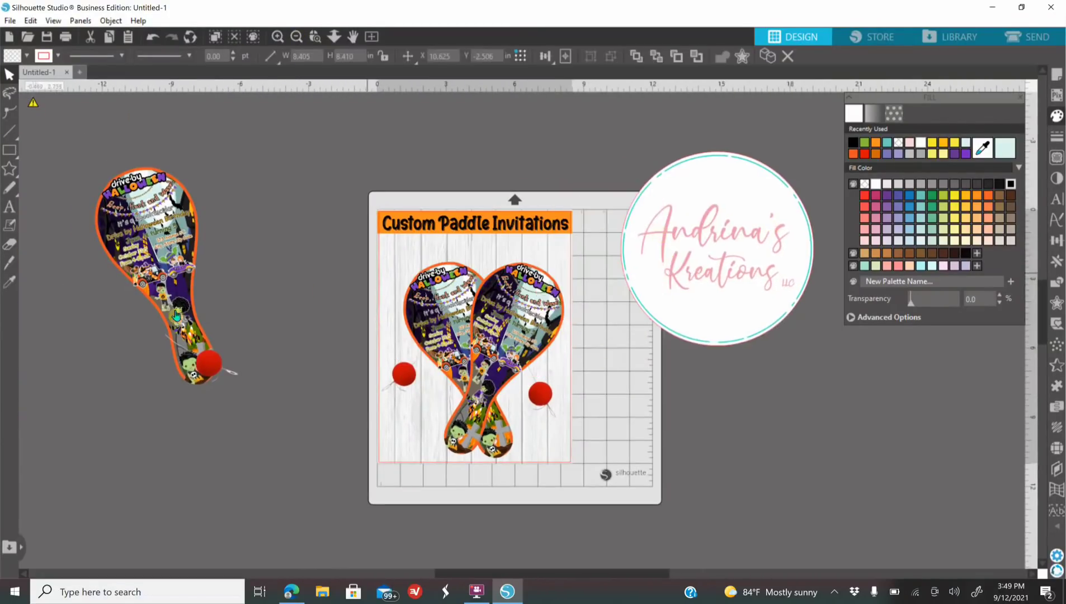
left_click_drag(168, 235, 9, 266)
left_click_drag(228, 355, 82, 303)
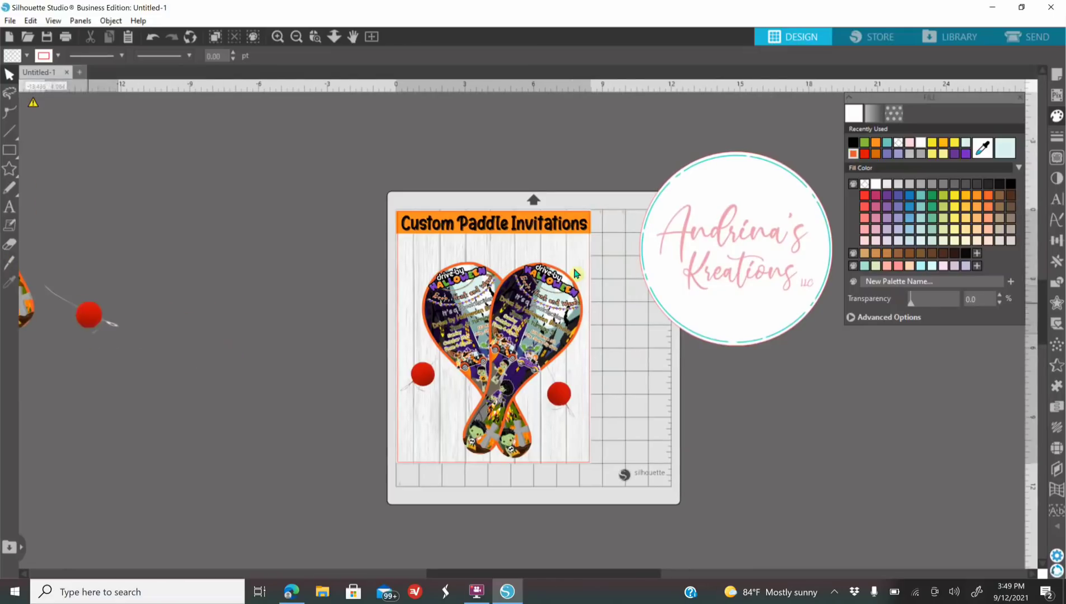
left_click_drag(775, 259, 825, 247)
Step: Move the complete mockup off the page to its left and place the logo on the empty page
left_click_drag(371, 180, 621, 455)
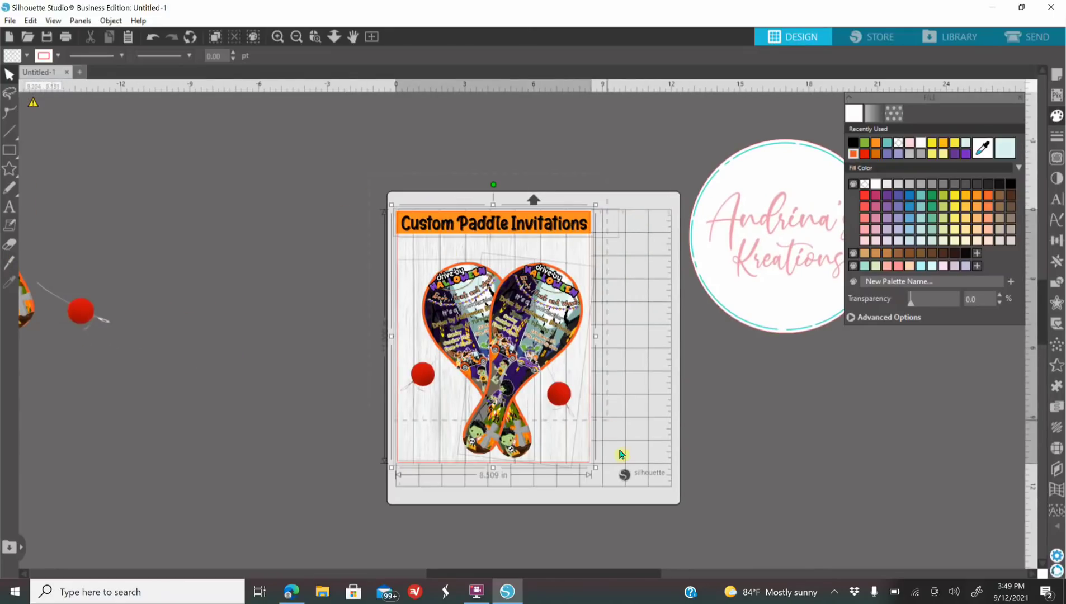
left_click_drag(492, 347, 239, 302)
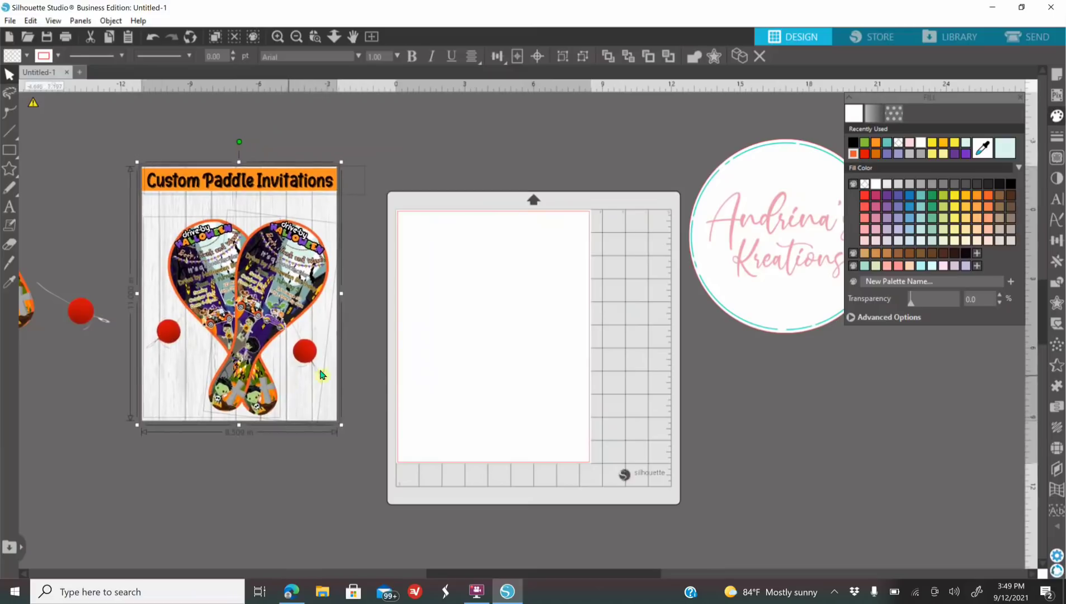
left_click_drag(723, 276, 433, 374)
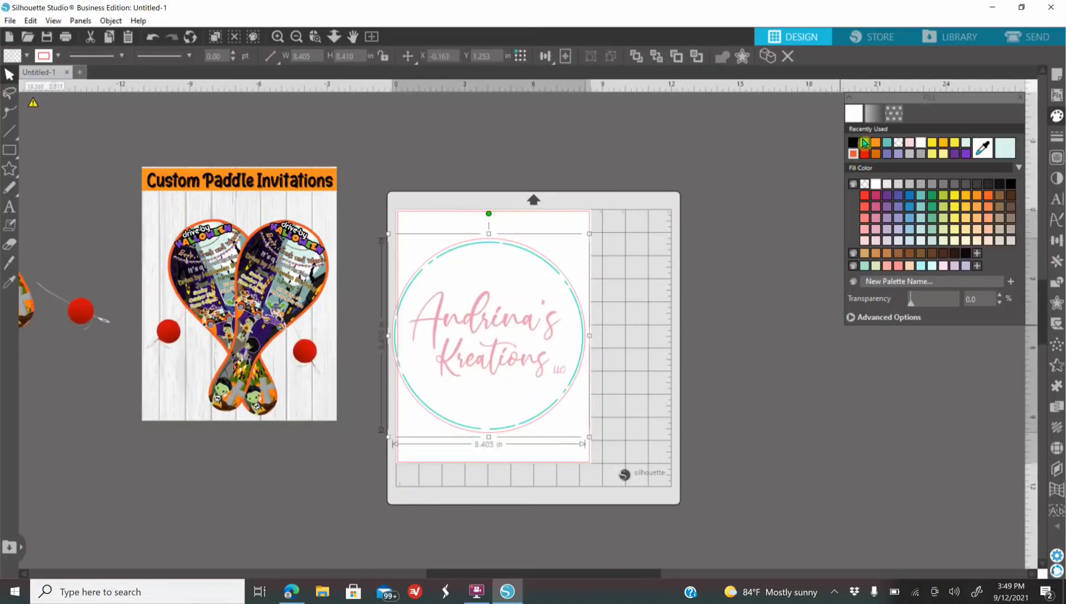
Step: Remove the outline colour from the round logo while keeping its image fill
left_click(896, 144)
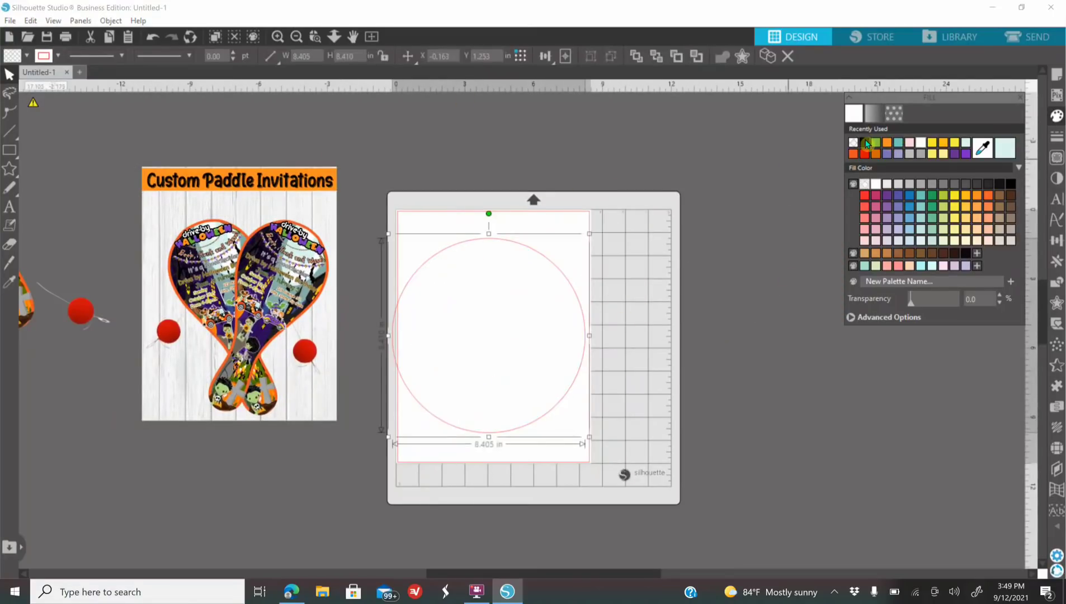
left_click(152, 39)
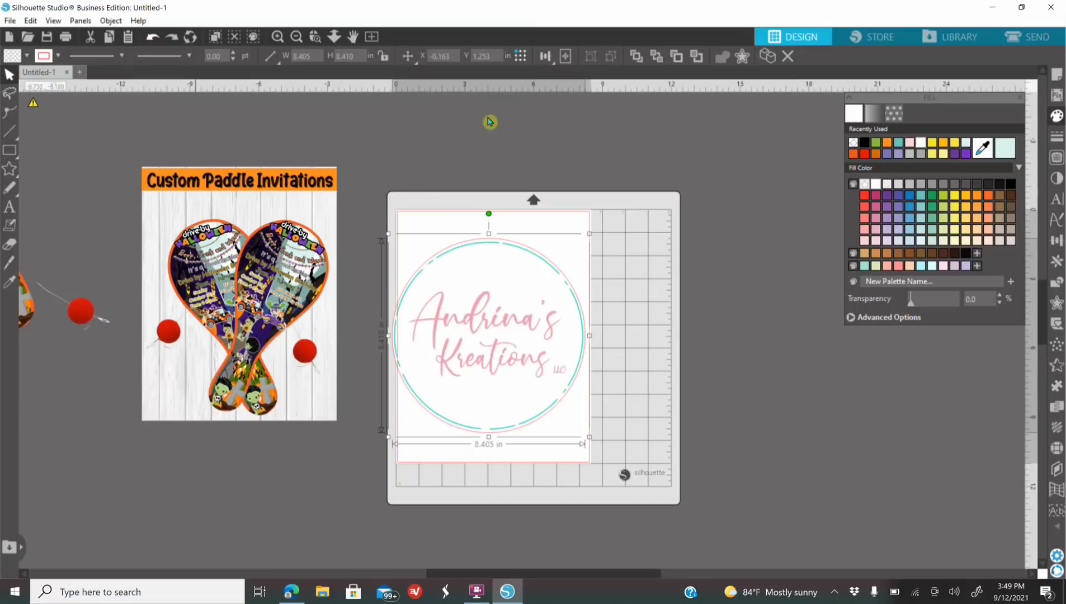
left_click(1057, 138)
left_click(874, 114)
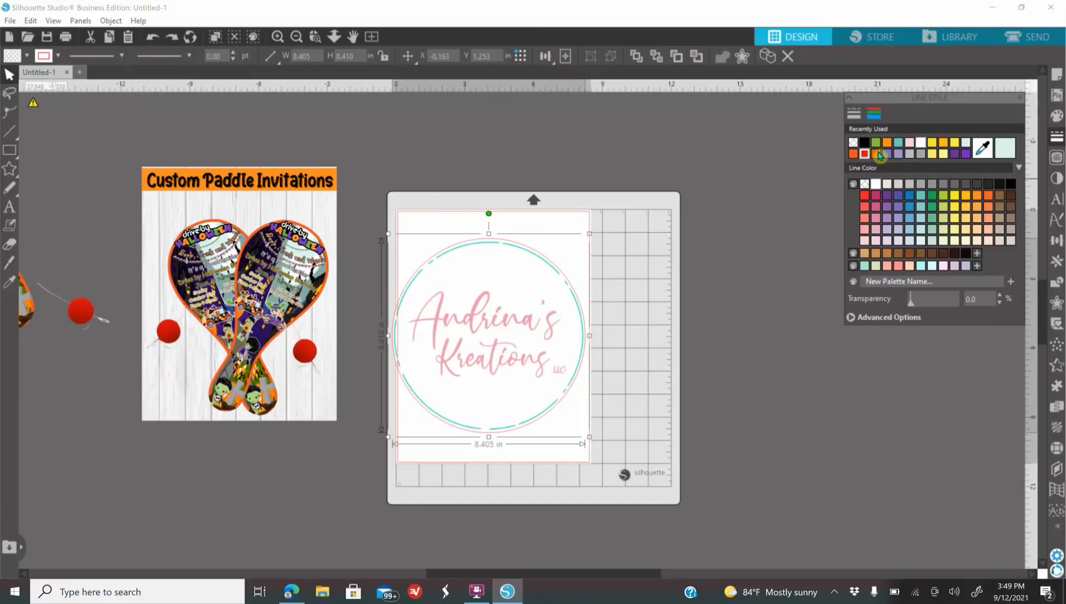
left_click(853, 143)
Step: Shrink the logo to about 0.96 in wide in the page's upper-left corner
left_click_drag(588, 437, 410, 229)
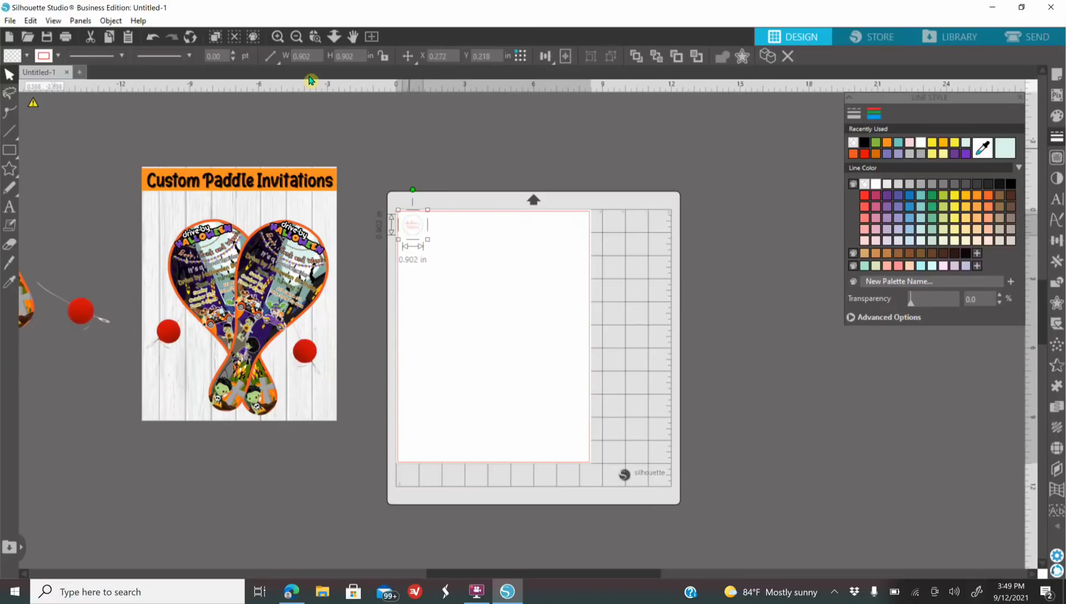
left_click(276, 38)
scroll(391, 263, "up", 1)
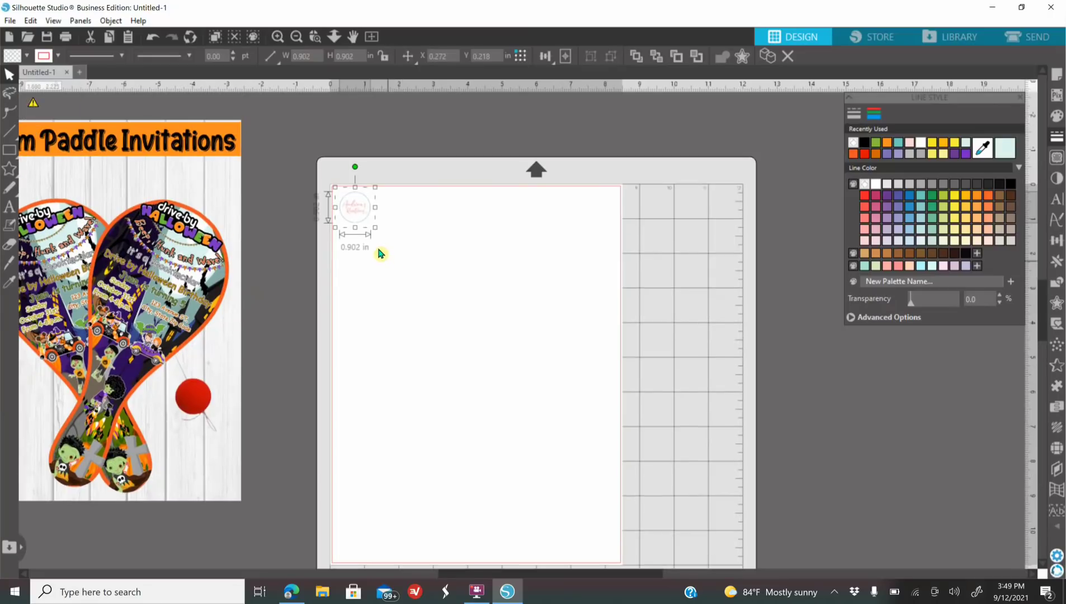
left_click_drag(377, 229, 369, 223)
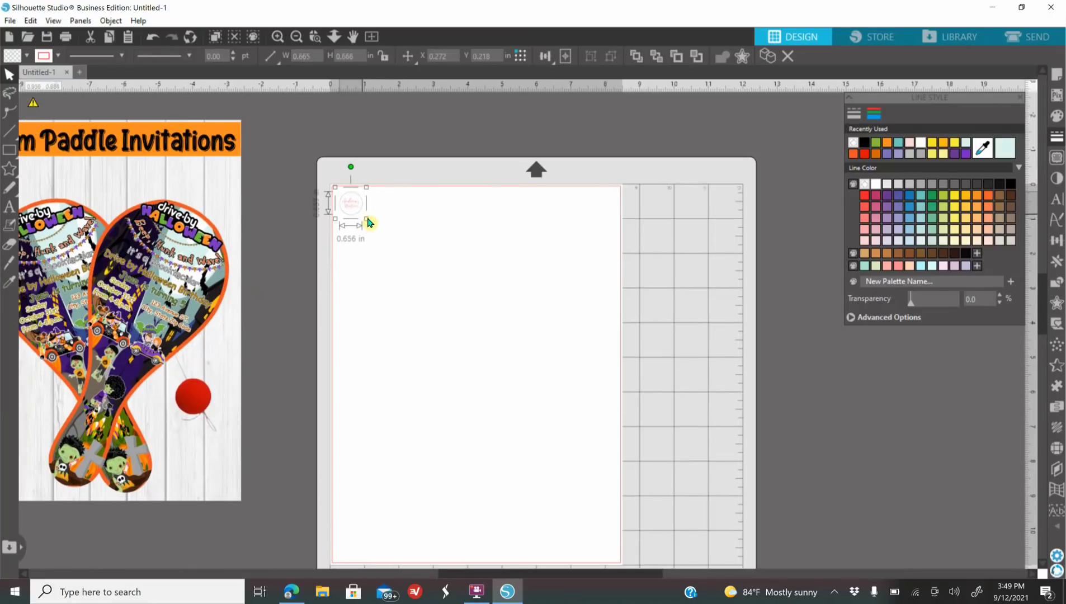
left_click(409, 284)
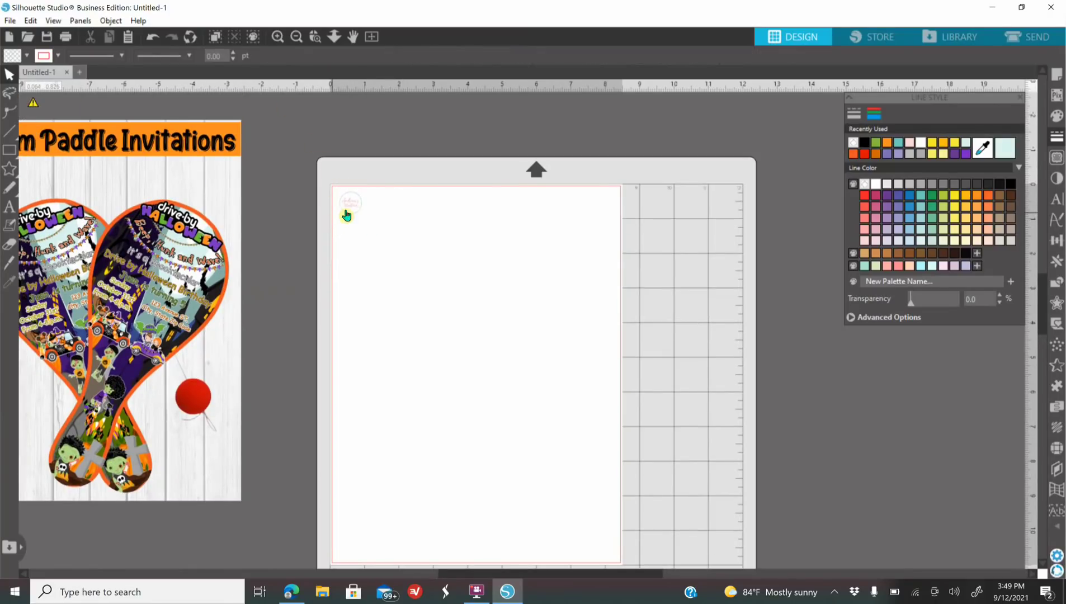
left_click(352, 214)
left_click_drag(372, 228, 374, 237)
left_click(388, 272)
left_click(353, 225)
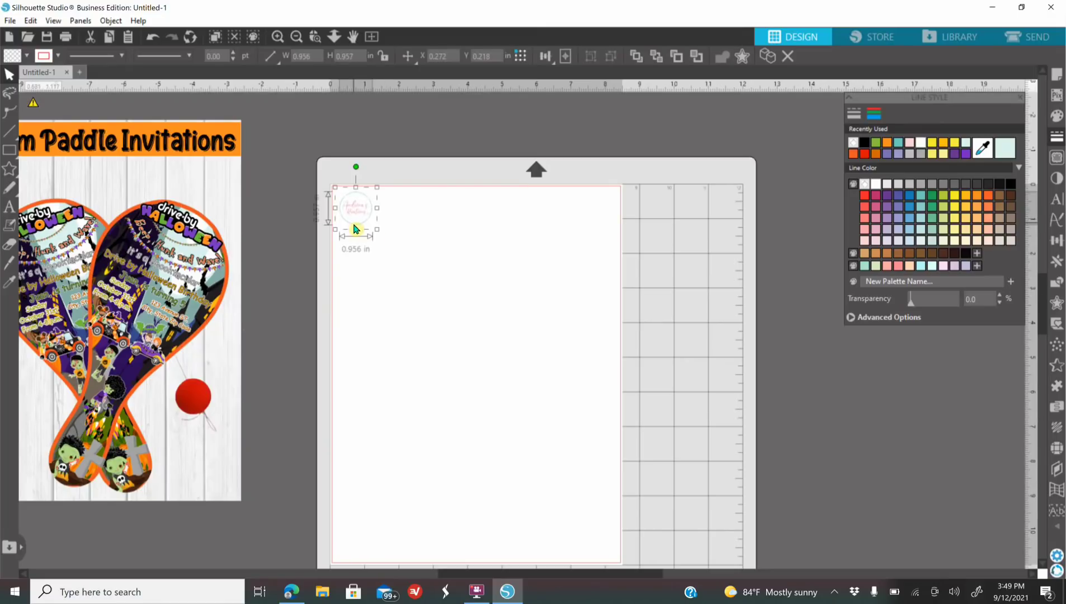
Step: Fill the whole page with copies of the small logo using Replicate
left_click(1057, 240)
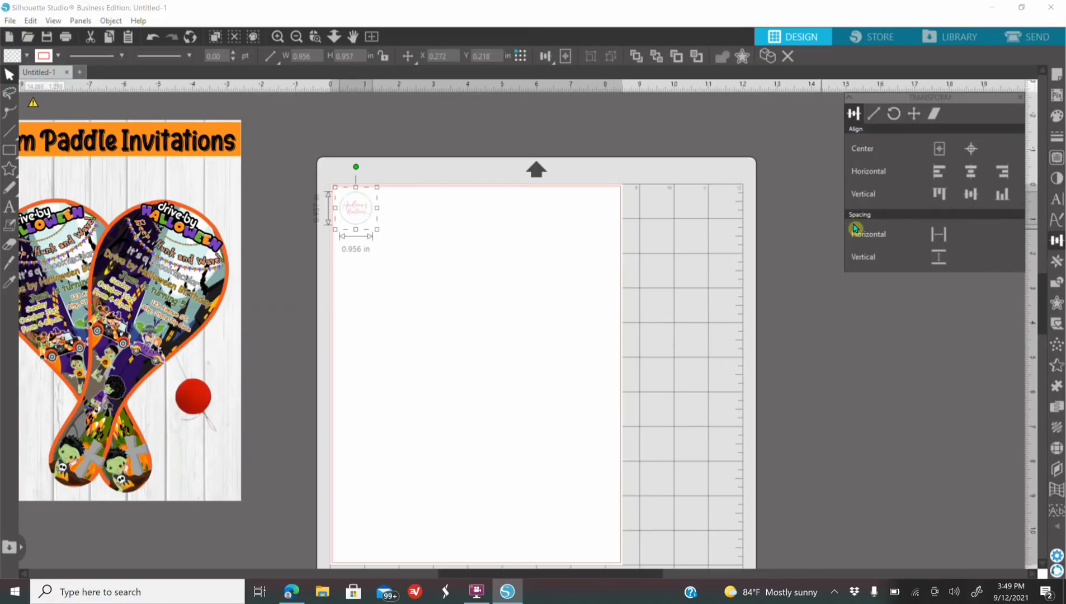
left_click(1058, 261)
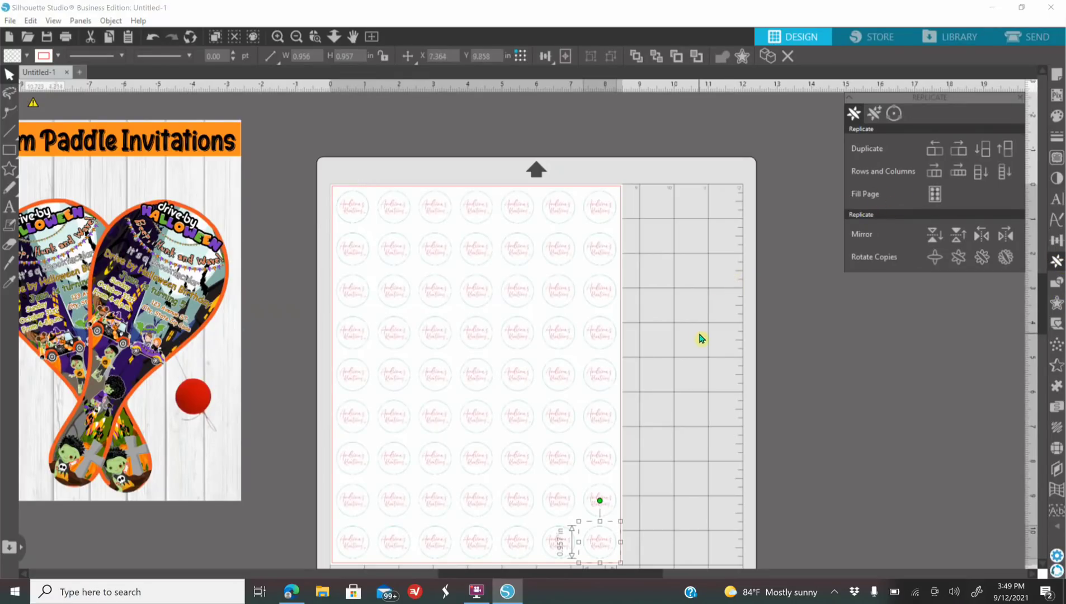
scroll(635, 369, "down", 1)
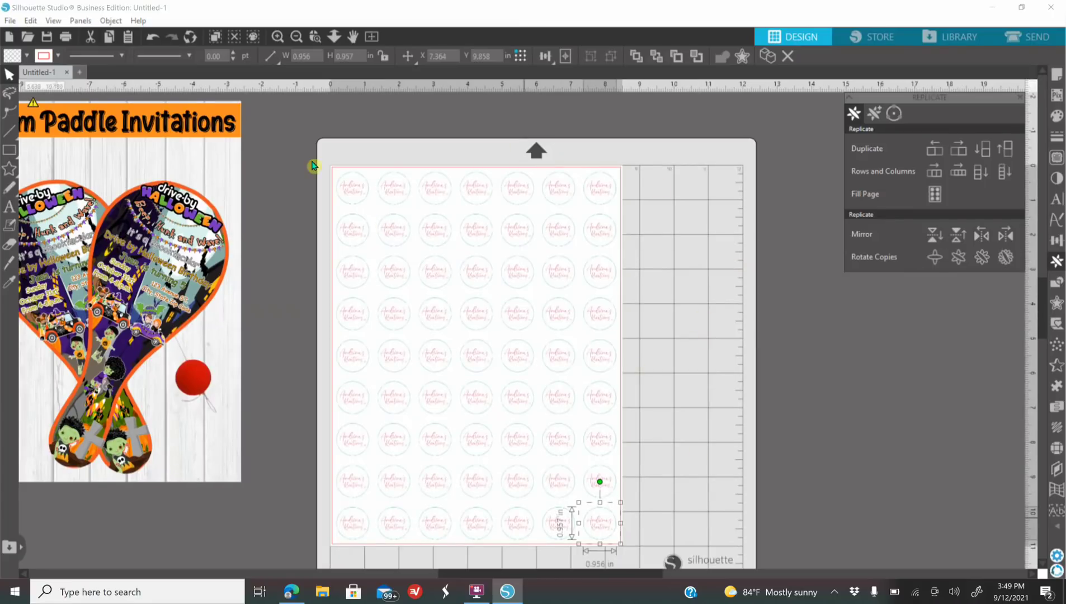
Step: Select all the logo copies on the page and group them
left_click_drag(309, 152, 663, 564)
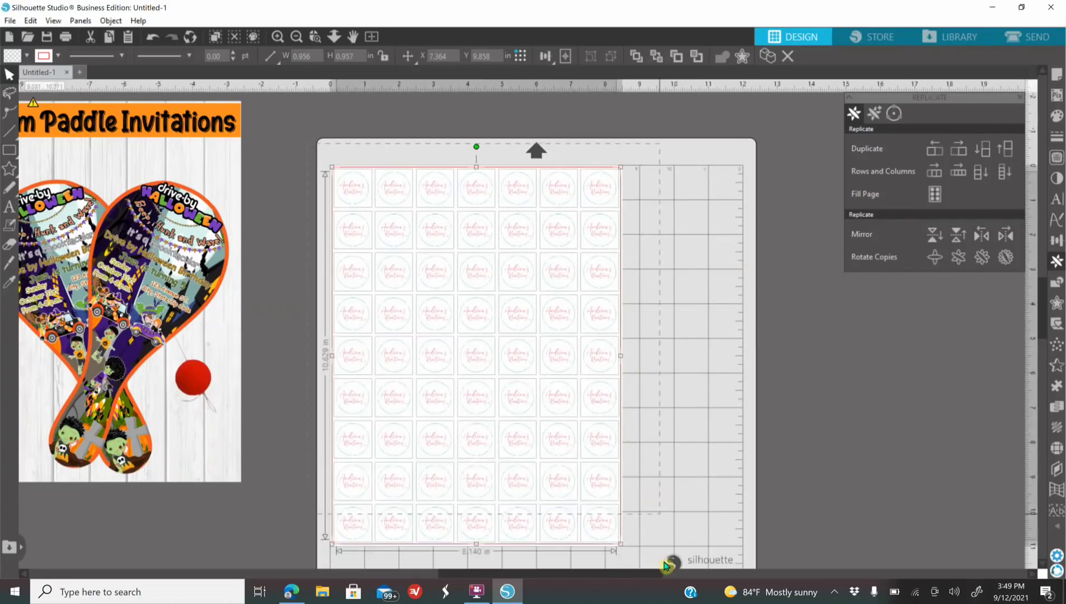
right_click(458, 361)
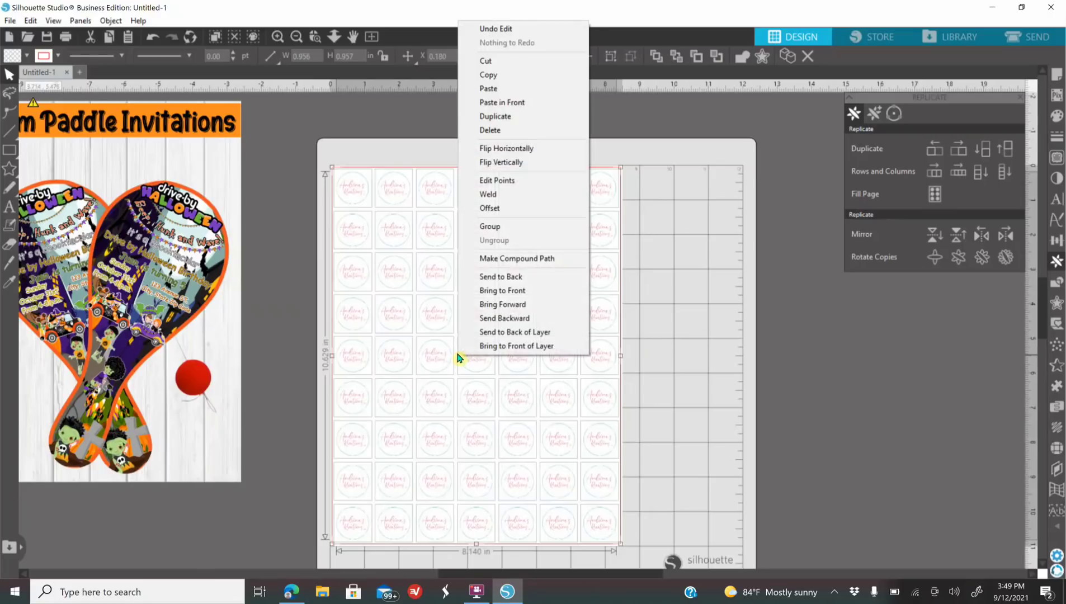
left_click(506, 226)
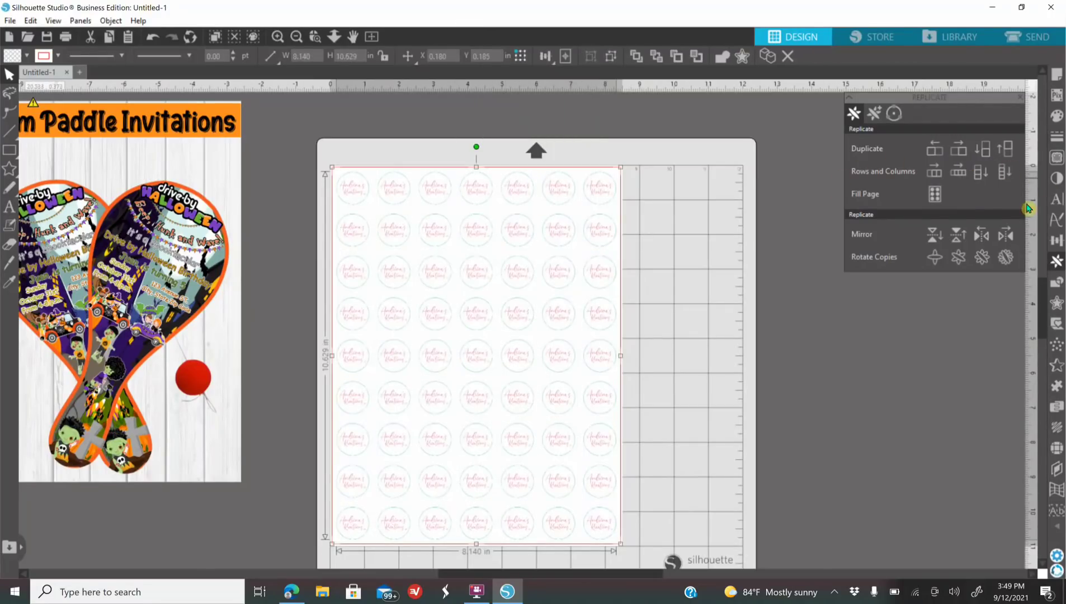
Step: Set the fill transparency of the grouped logos to 53%
left_click(1057, 116)
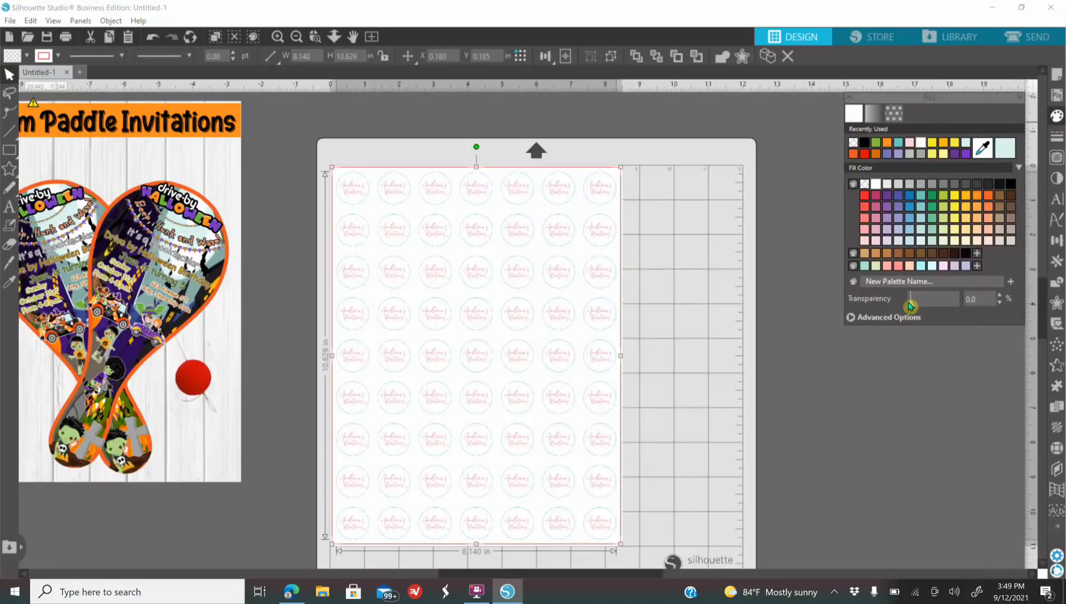
left_click_drag(931, 302, 935, 301)
left_click(279, 37)
left_click(278, 37)
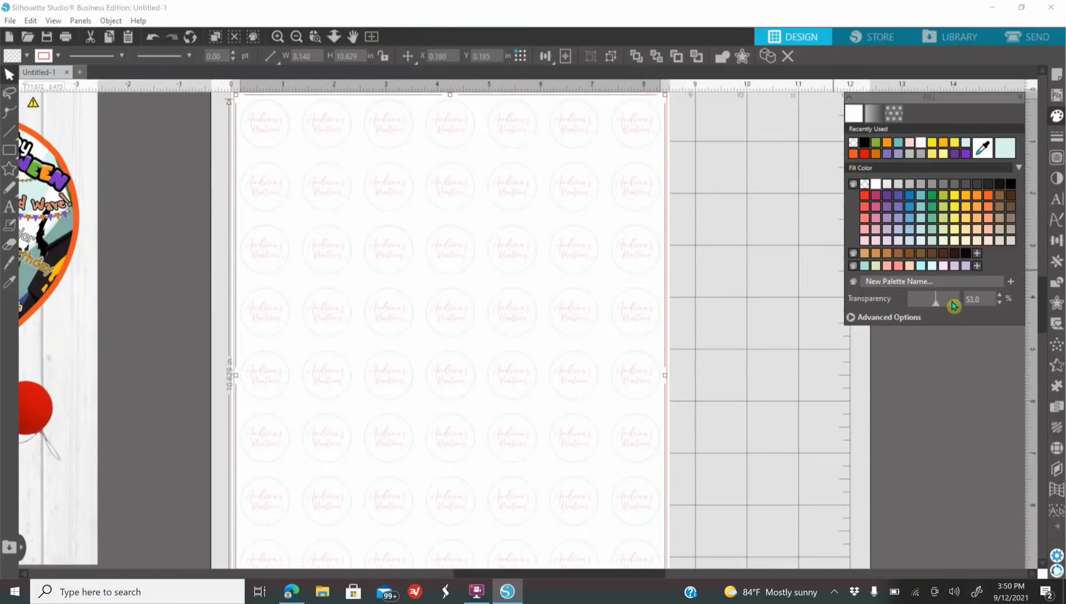
Step: Raise the fill transparency of the grouped logos to 73%
left_click_drag(954, 304, 970, 301)
left_click(296, 37)
left_click(297, 37)
left_click(297, 37)
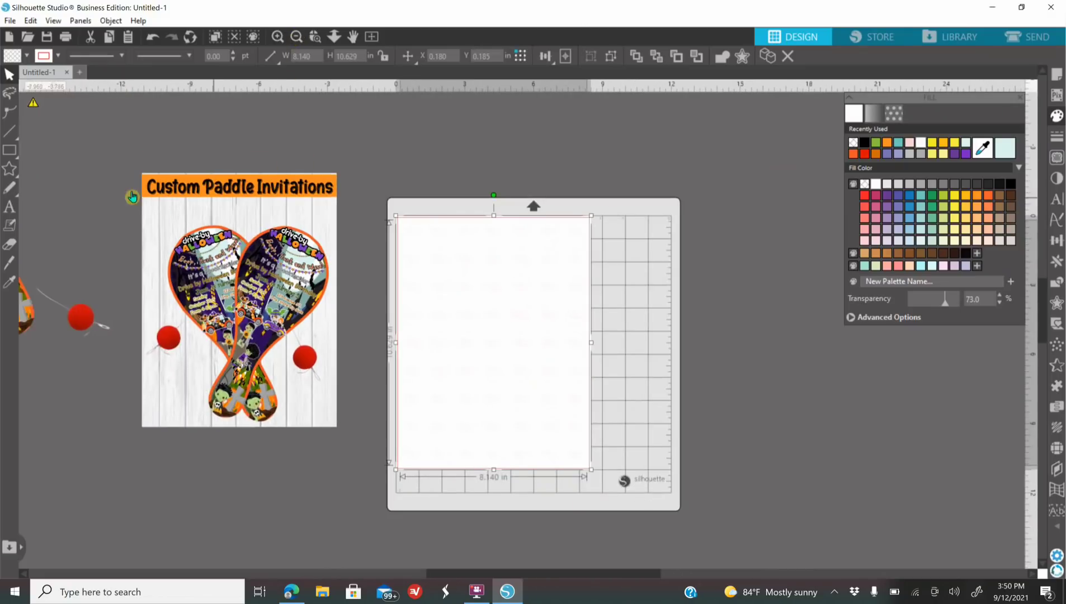
Step: Bring the grouped logo watermark on the page to the front of all other objects
left_click(283, 310)
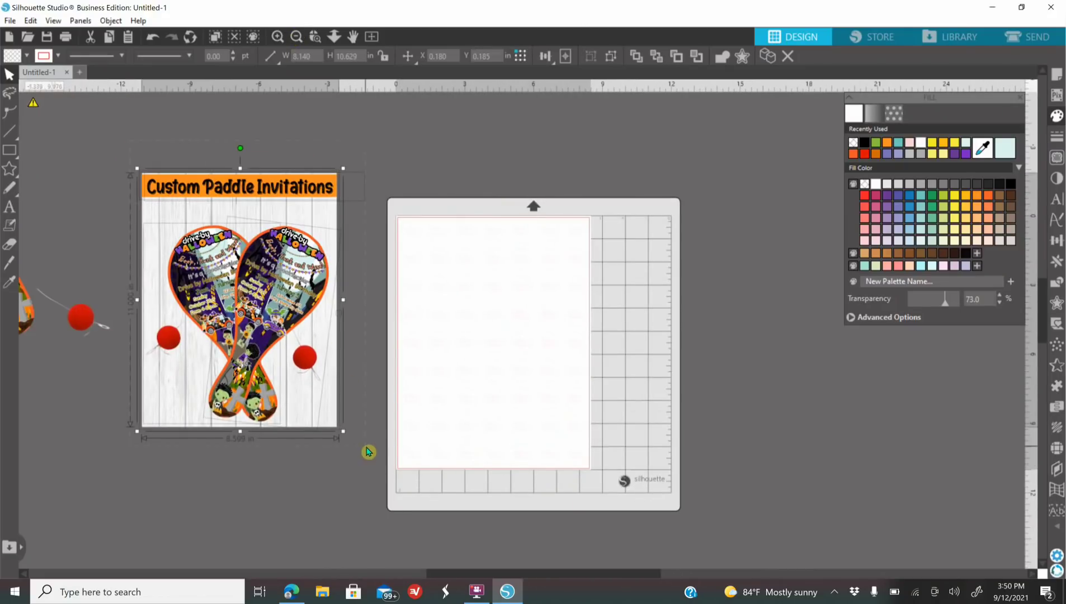
left_click(704, 393)
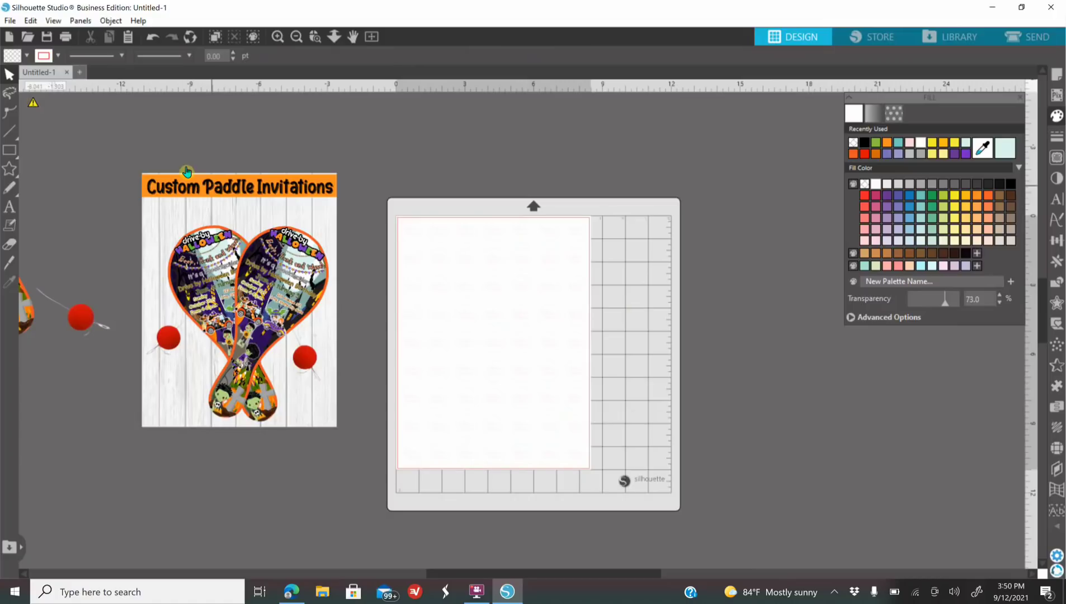
left_click(497, 335)
right_click(498, 335)
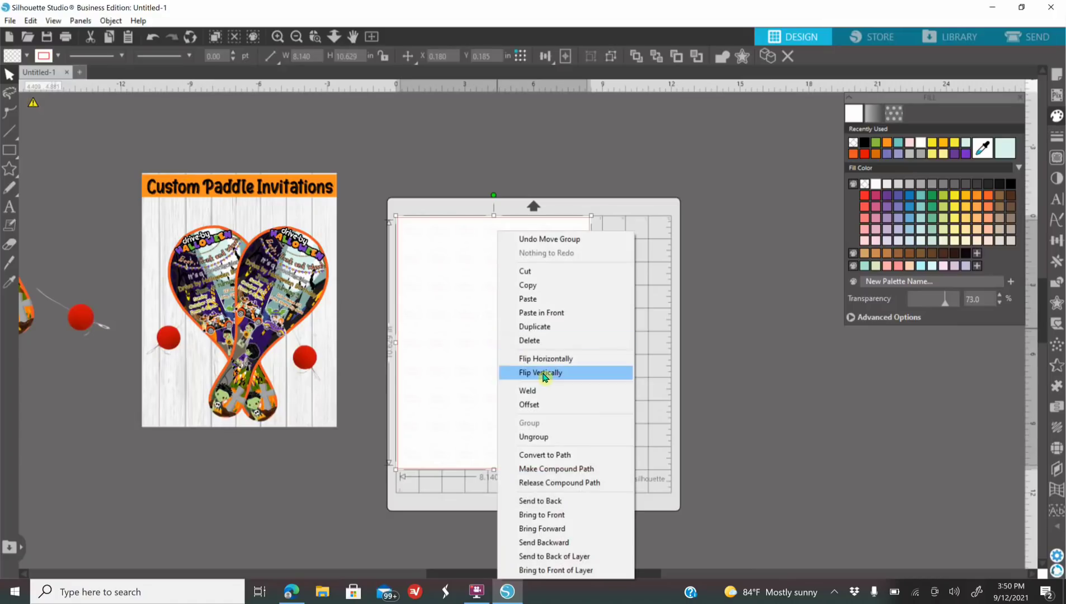
left_click(568, 515)
left_click(702, 470)
Step: Group all pieces of the paddle mockup beside the page and center the group on the page
left_click_drag(129, 144, 352, 434)
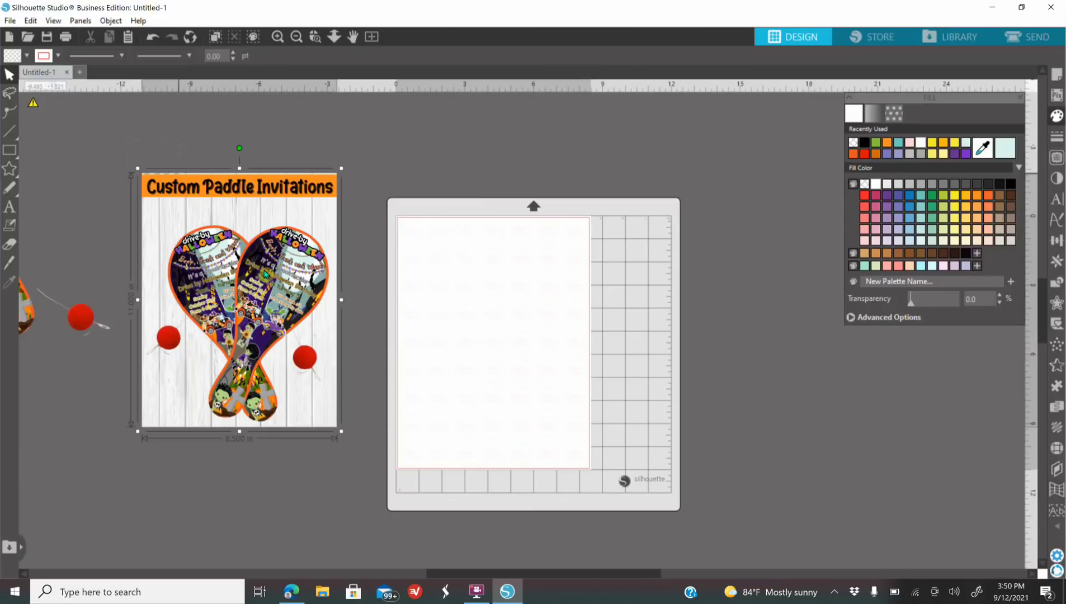
right_click(267, 366)
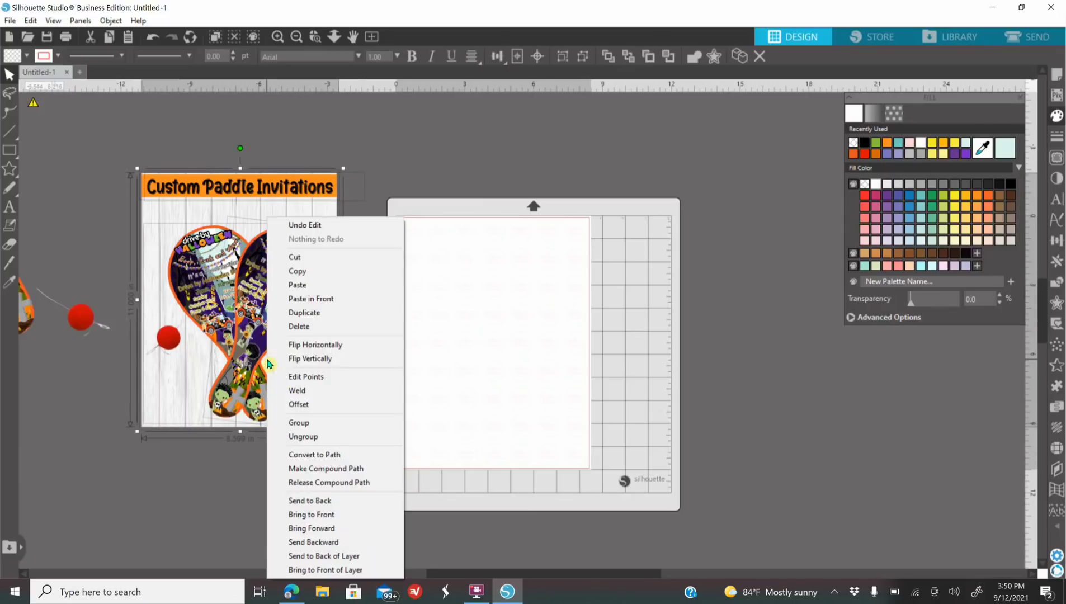
left_click(353, 422)
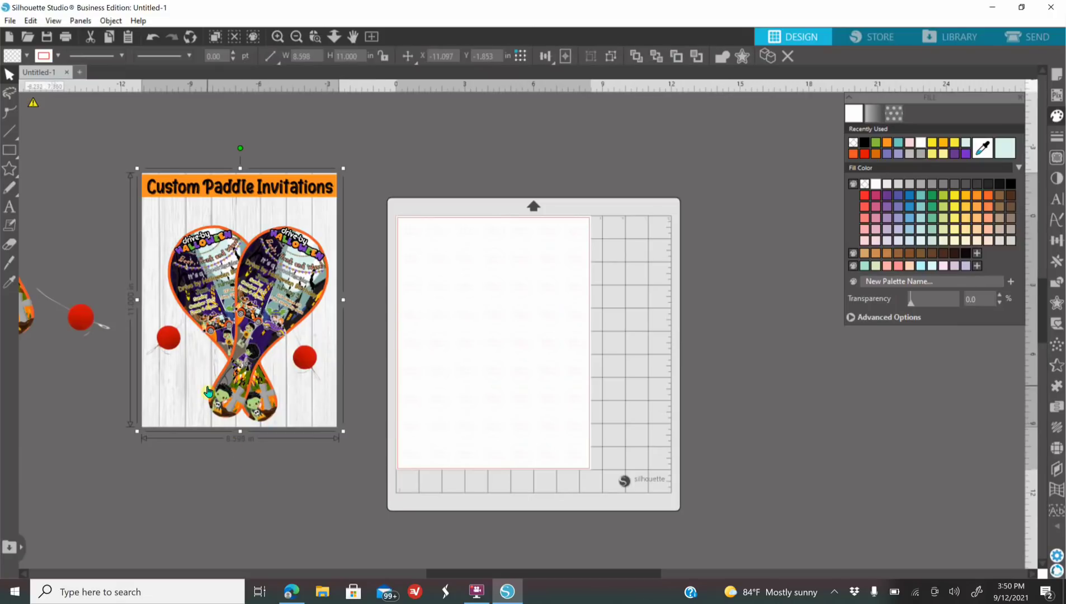
left_click(1056, 243)
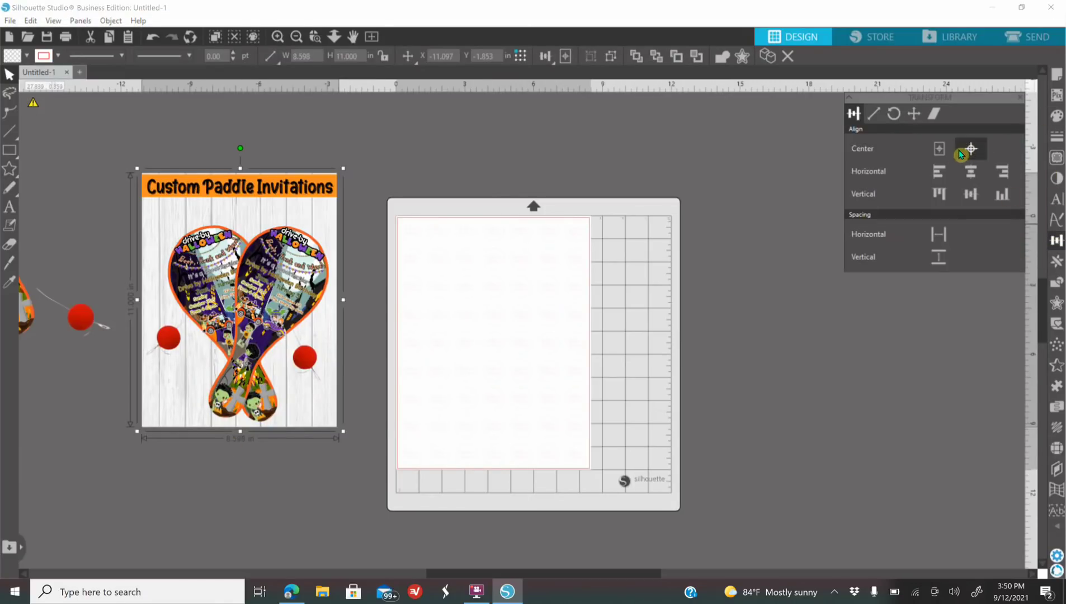
left_click(960, 155)
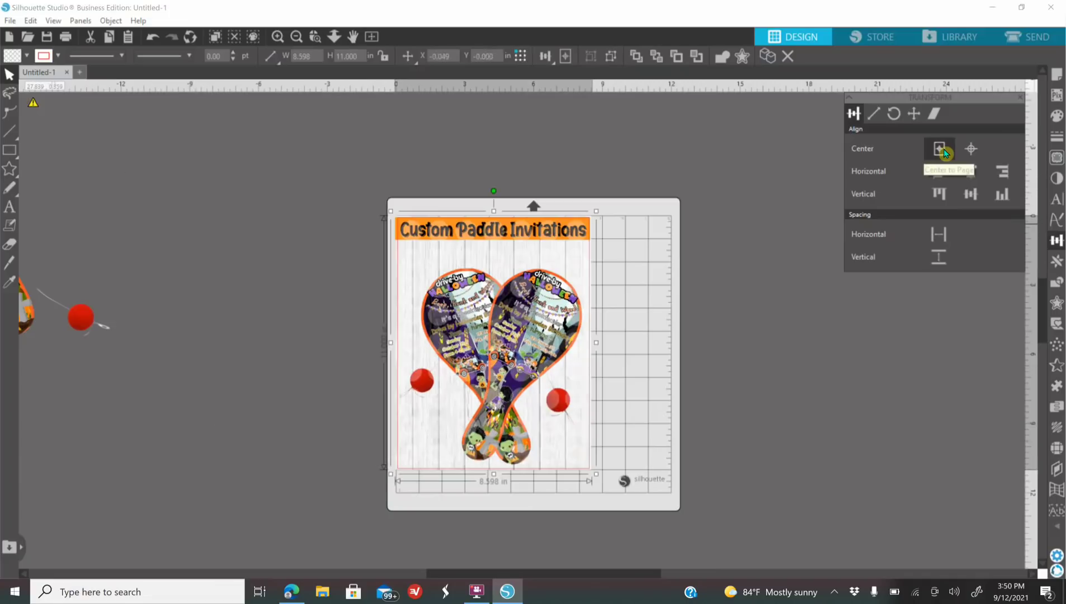
Step: Examine up close how the logo watermark looks over the paddles, the wood background and the heading banner
left_click(275, 38)
left_click(275, 38)
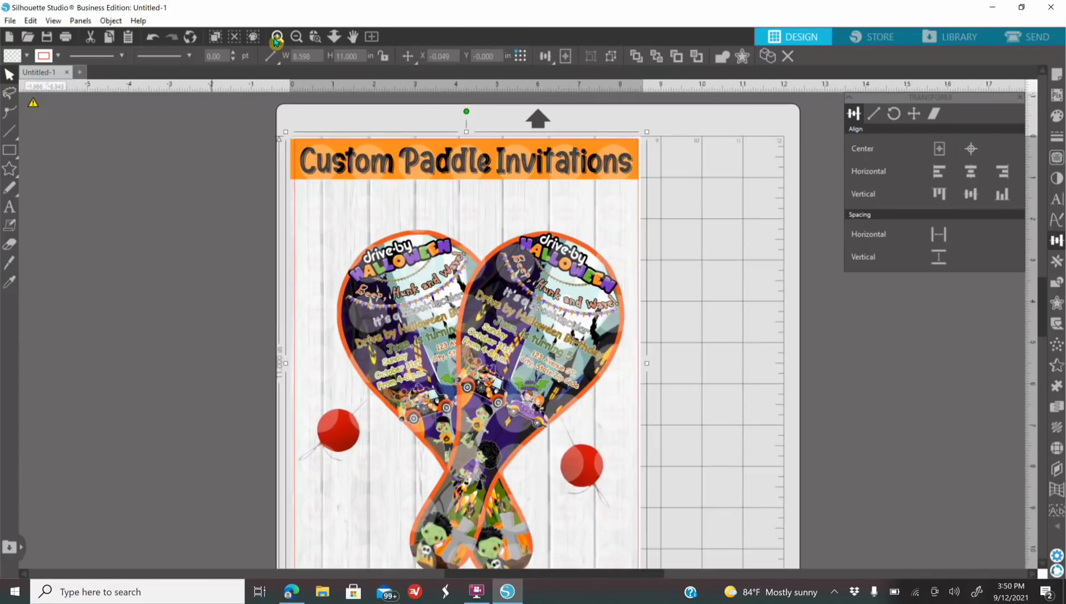
left_click(276, 38)
left_click(276, 38)
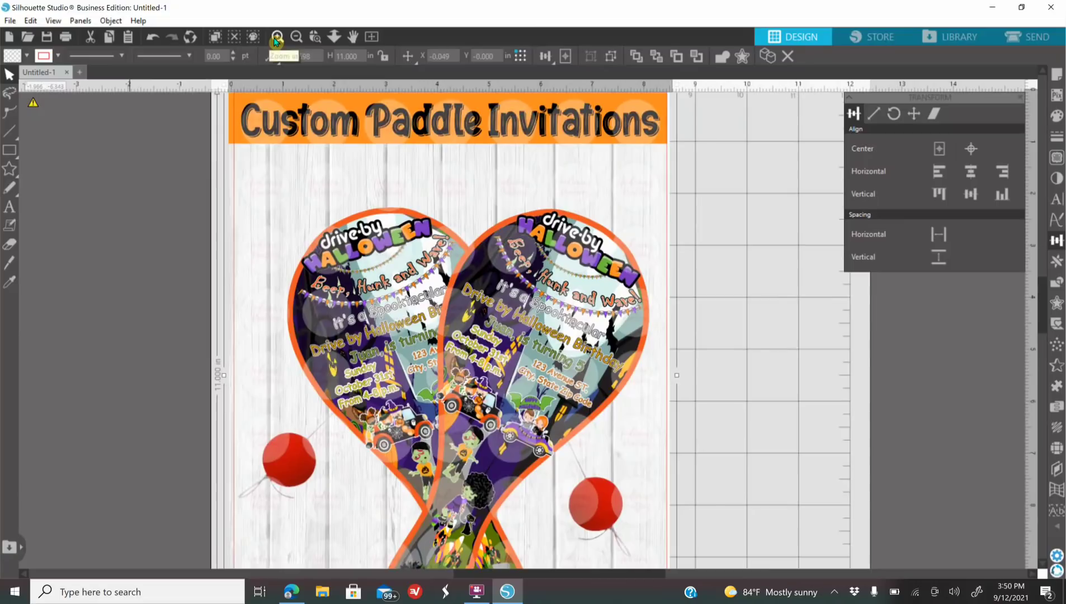
left_click(275, 38)
left_click(276, 38)
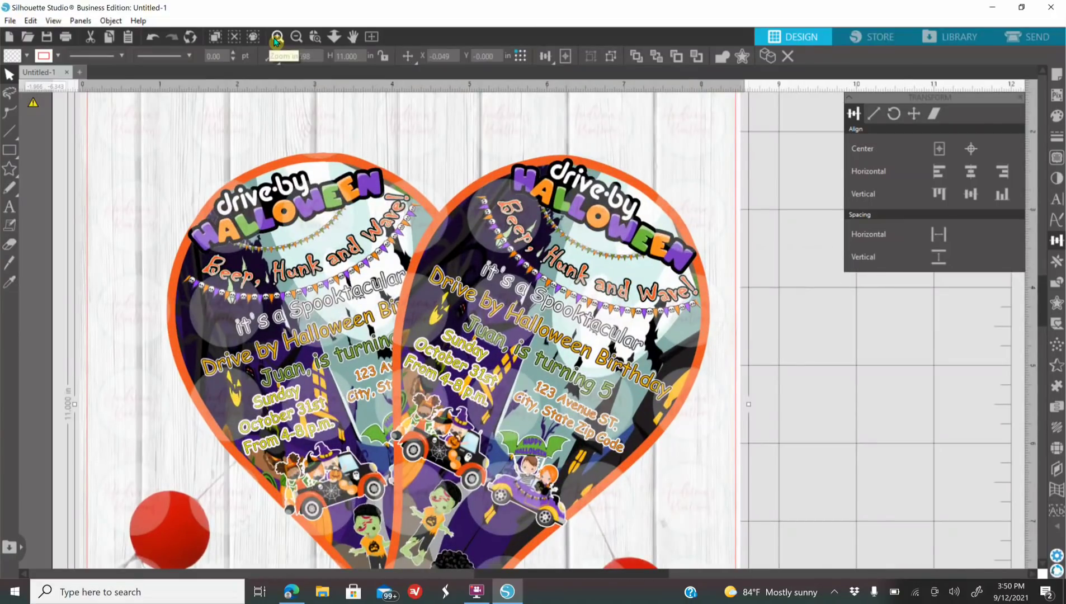
left_click(275, 38)
left_click(274, 40)
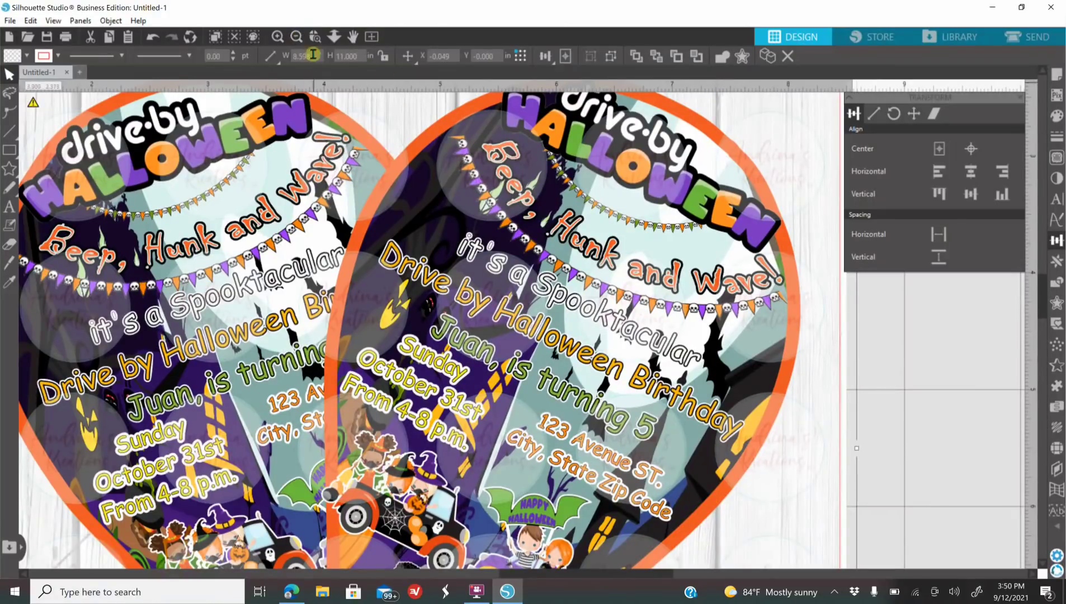
left_click(296, 38)
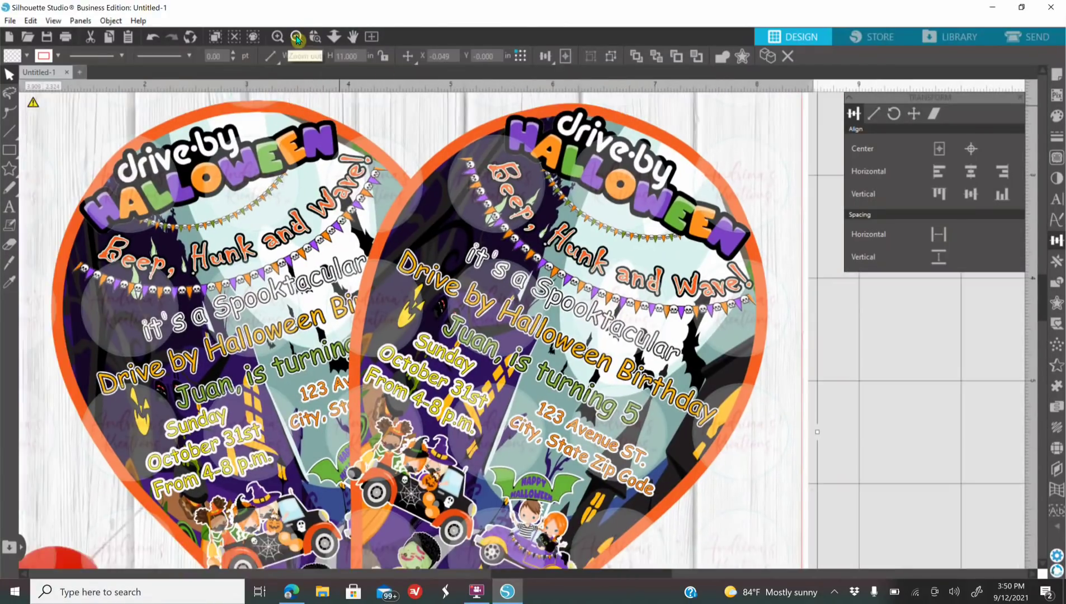
left_click(296, 38)
left_click(297, 38)
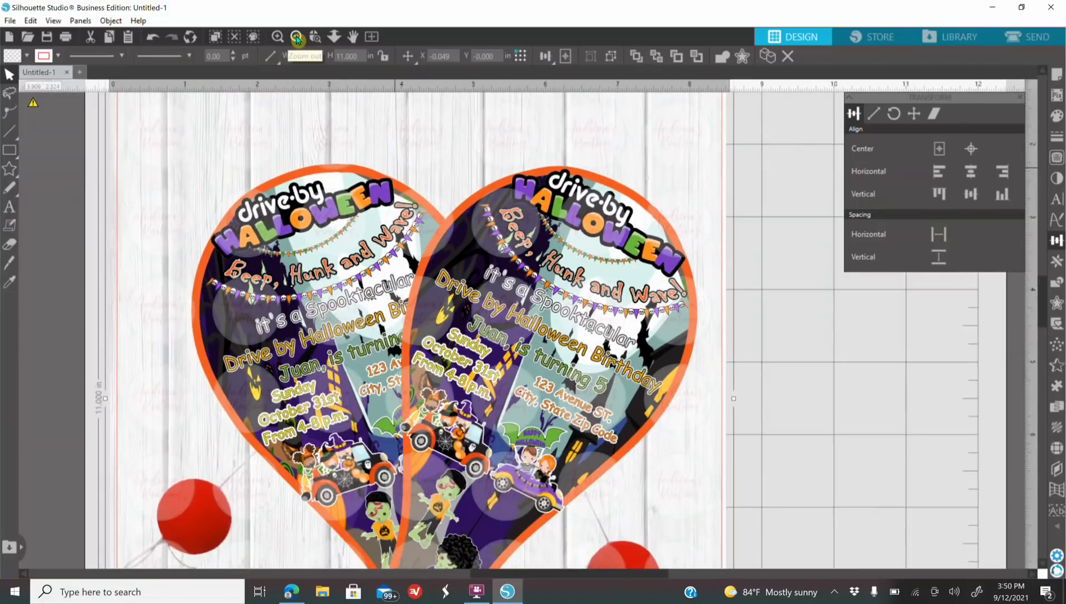
left_click(296, 38)
scroll(238, 267, "down", 3)
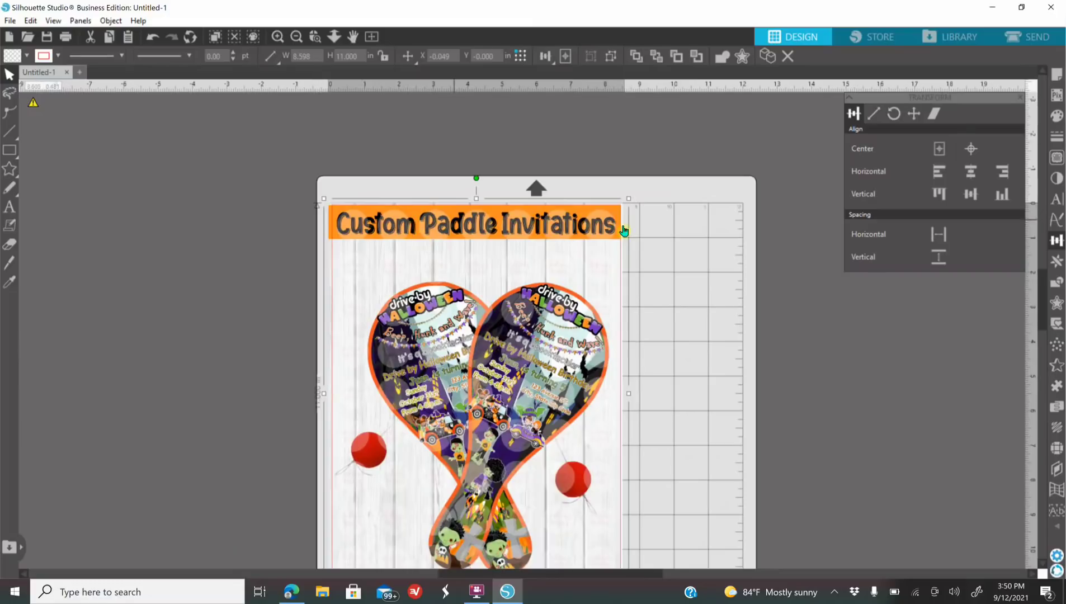
Step: Ungroup the mockup on the page so its pieces can be selected separately
left_click(477, 231)
right_click(413, 210)
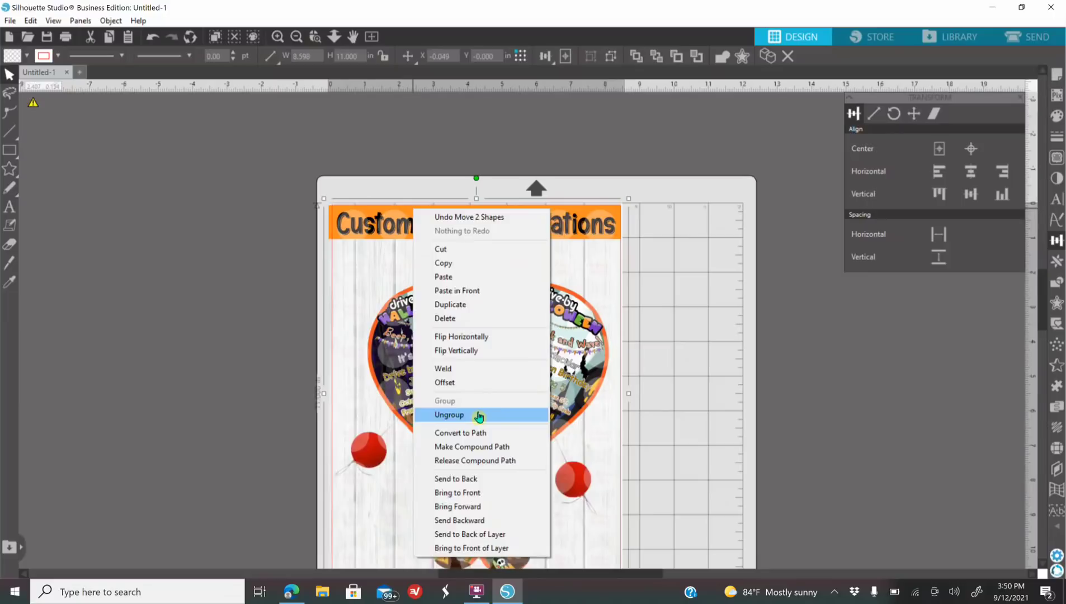
left_click(478, 414)
left_click(845, 368)
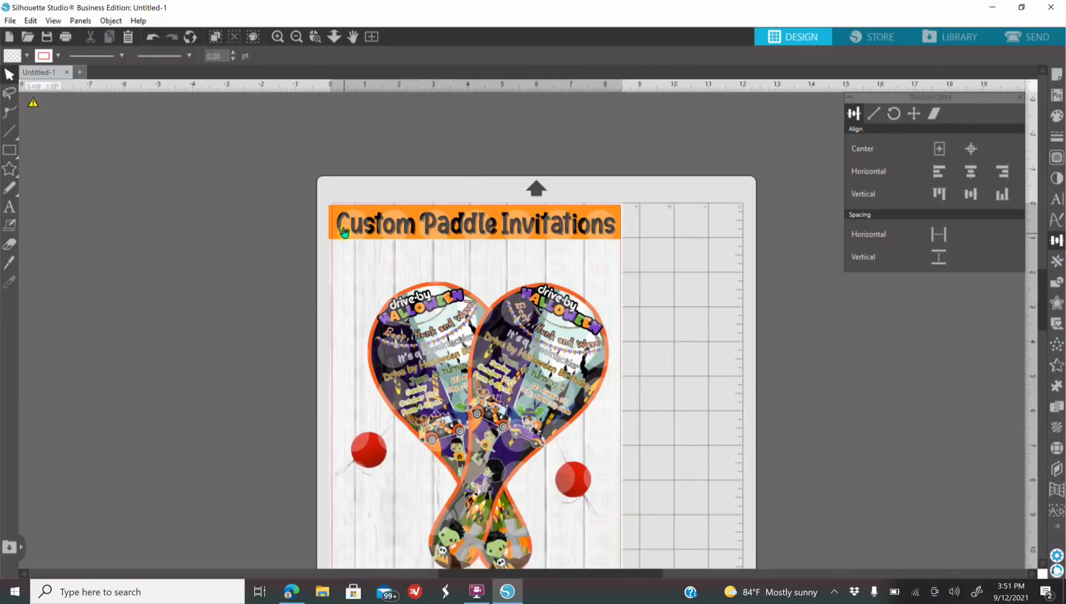
Step: Group the orange banner with its "Custom Paddle Invitations" heading text
left_click(336, 216)
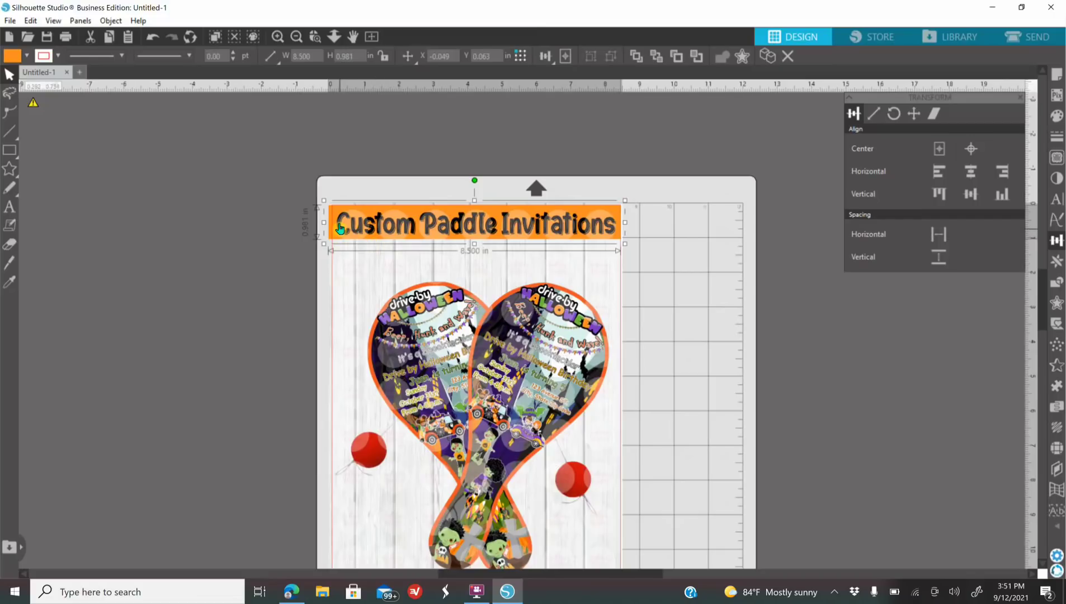
scroll(305, 169, "up", 1)
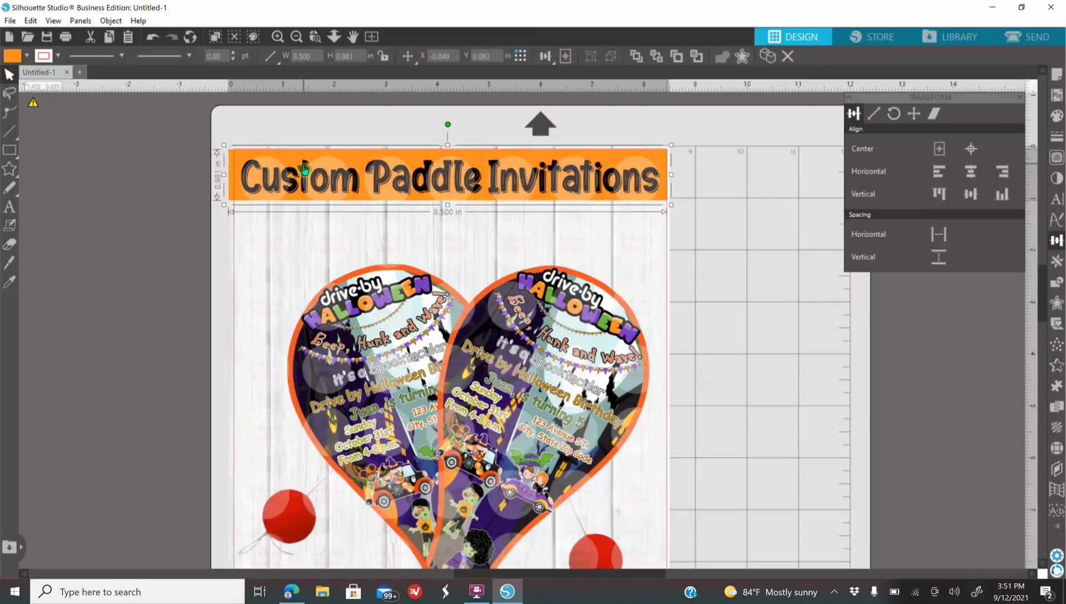
left_click(305, 169)
right_click(304, 169)
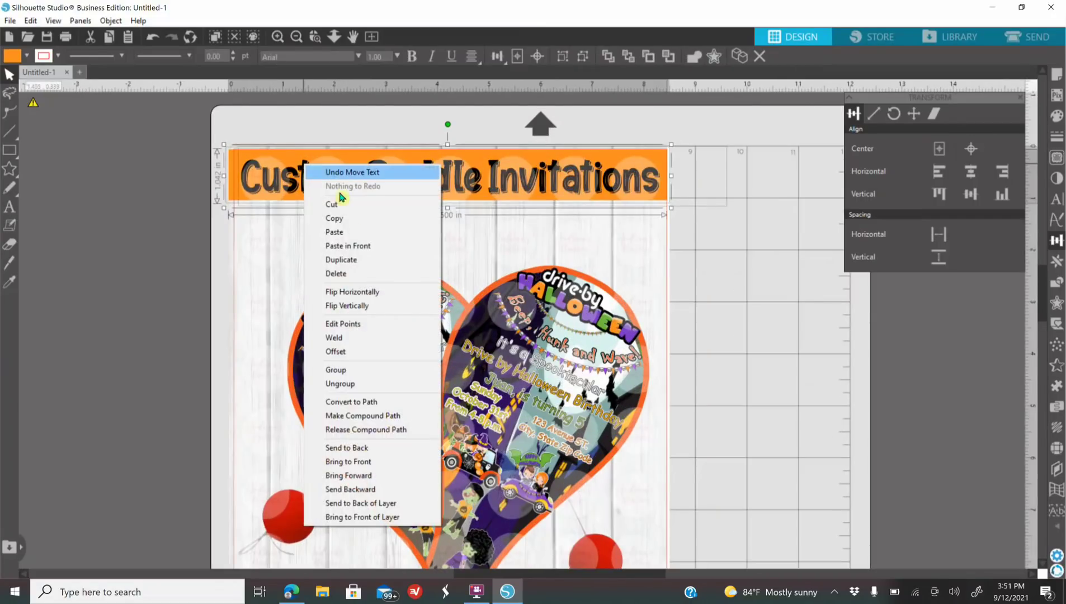
left_click(340, 371)
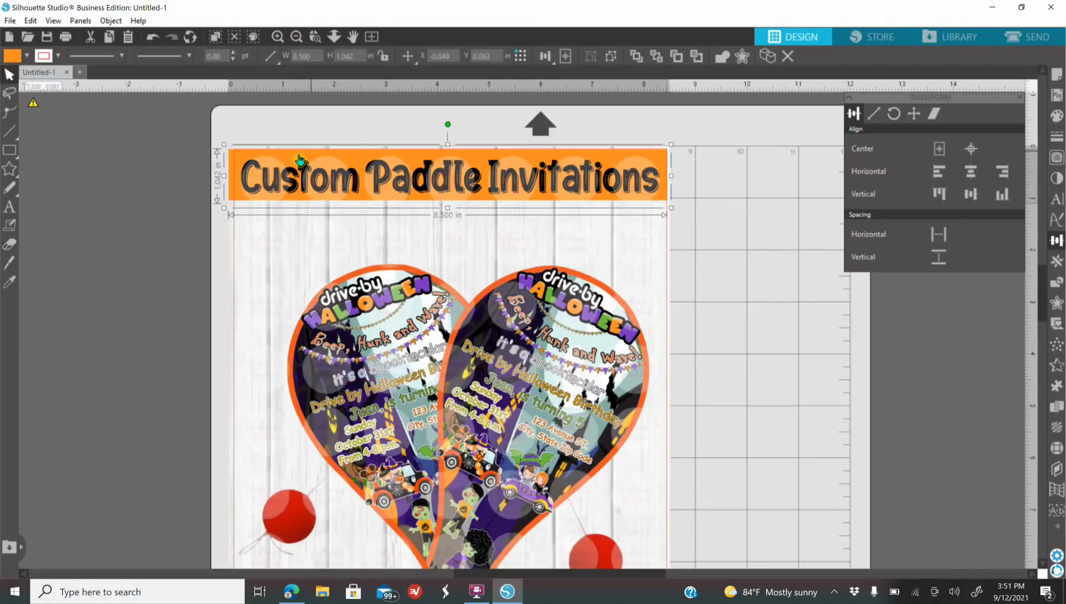
Step: Bring the grouped heading banner to the front, above the logo watermark
left_click(279, 37)
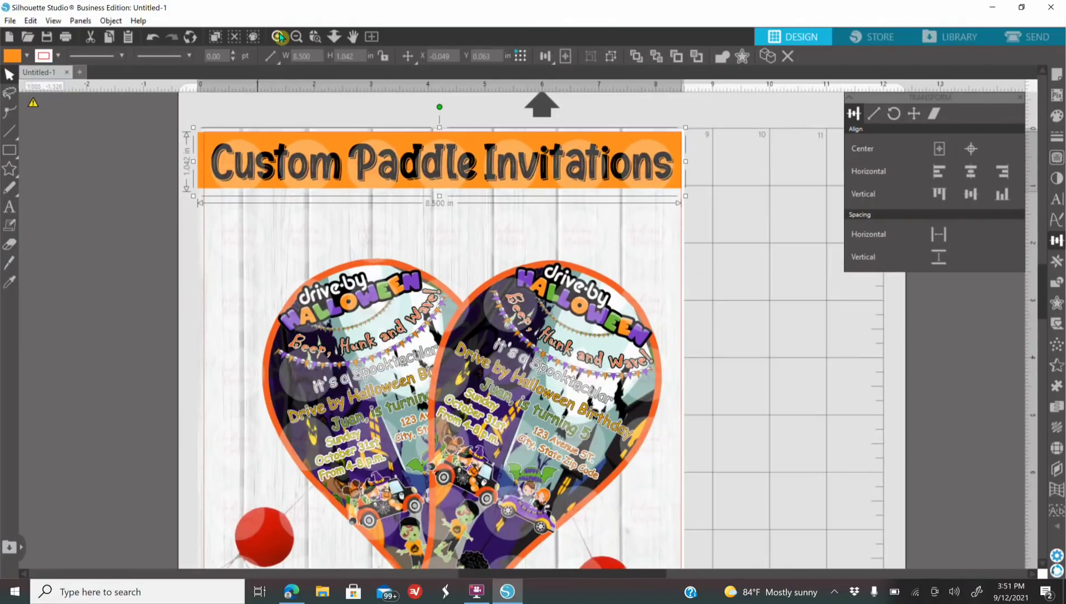
scroll(524, 161, "up", 2)
scroll(609, 229, "up", 3)
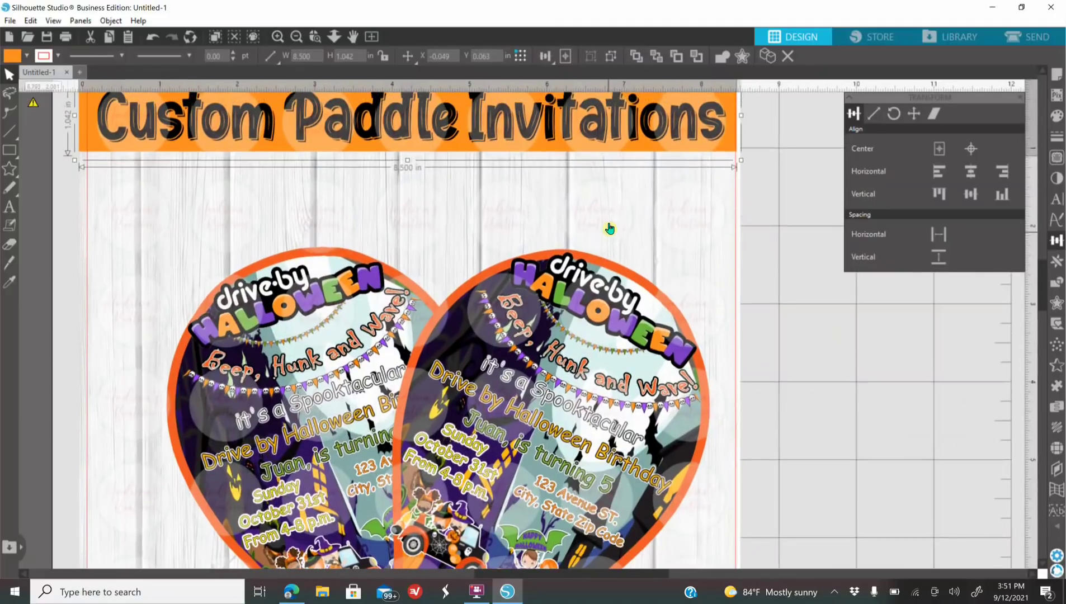
scroll(609, 229, "up", 1)
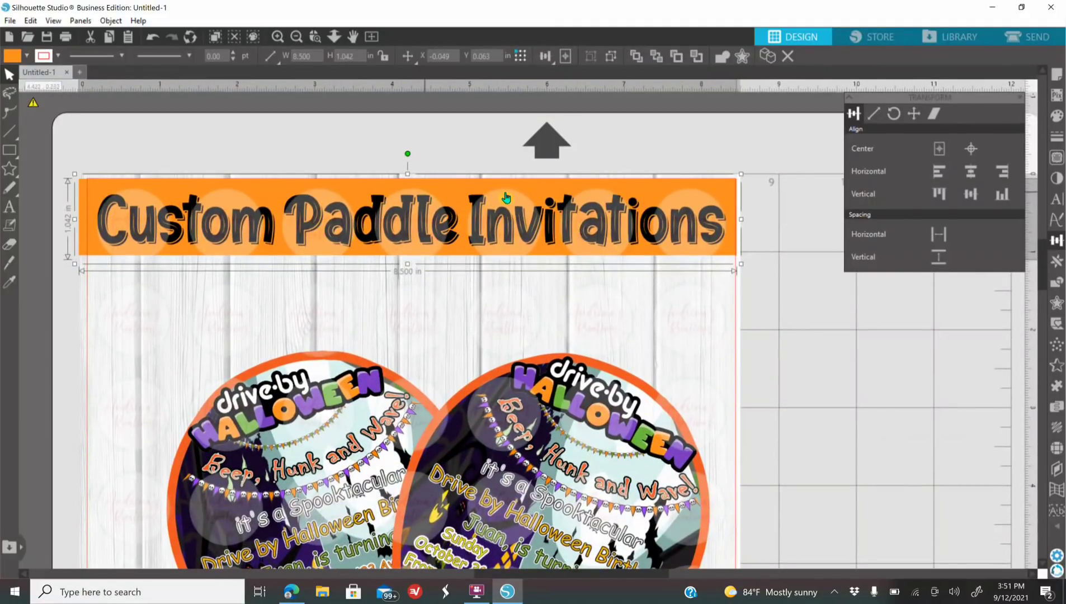
right_click(458, 194)
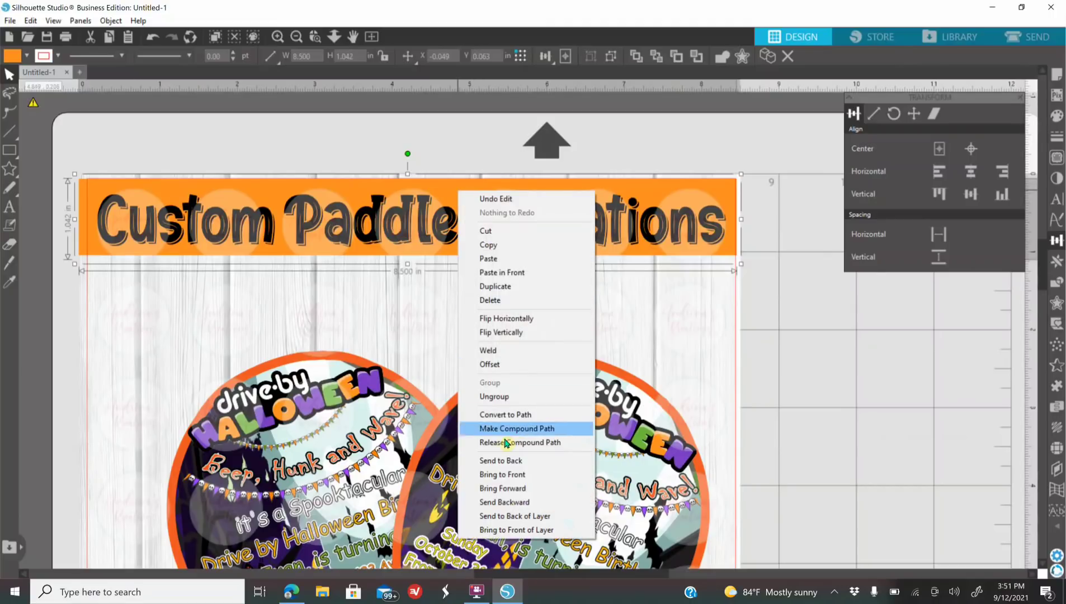
left_click(505, 475)
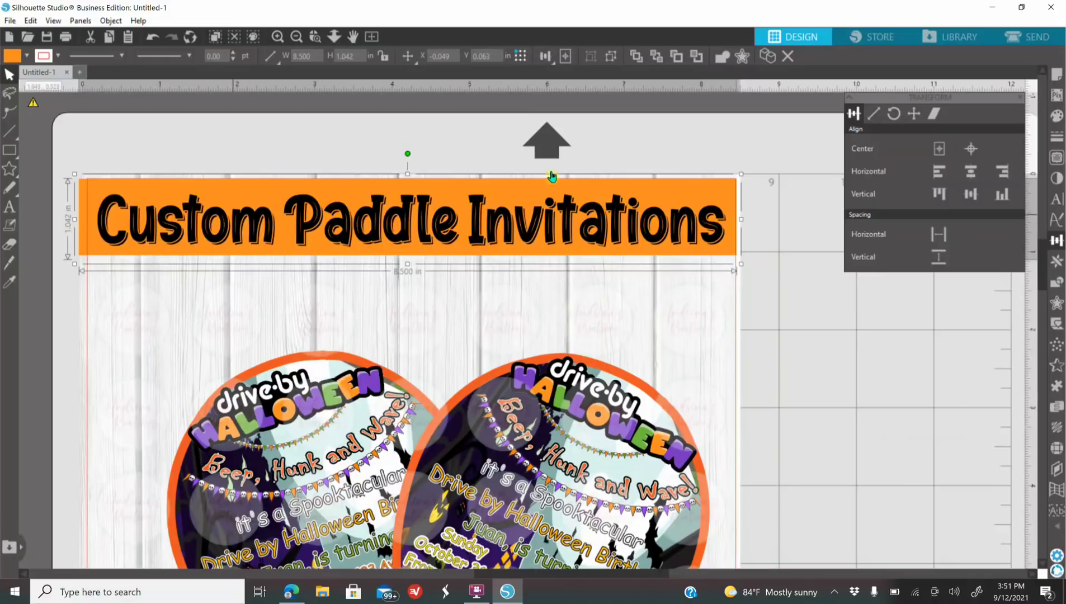
Step: Set the fill transparency of the grouped logo watermark to 68%
left_click(296, 38)
scroll(317, 278, "down", 6)
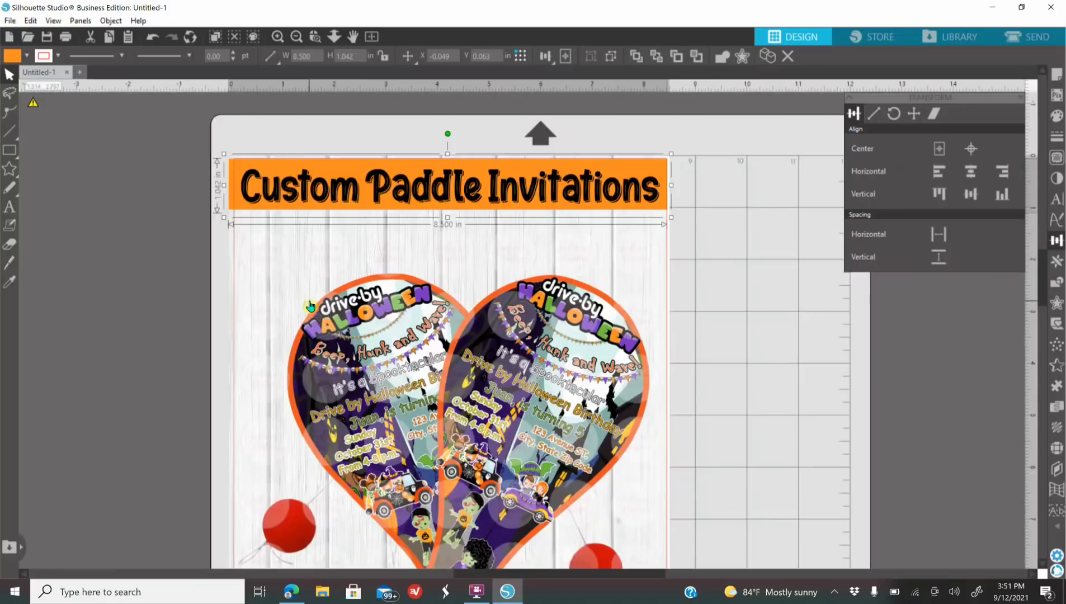
scroll(311, 306, "down", 4)
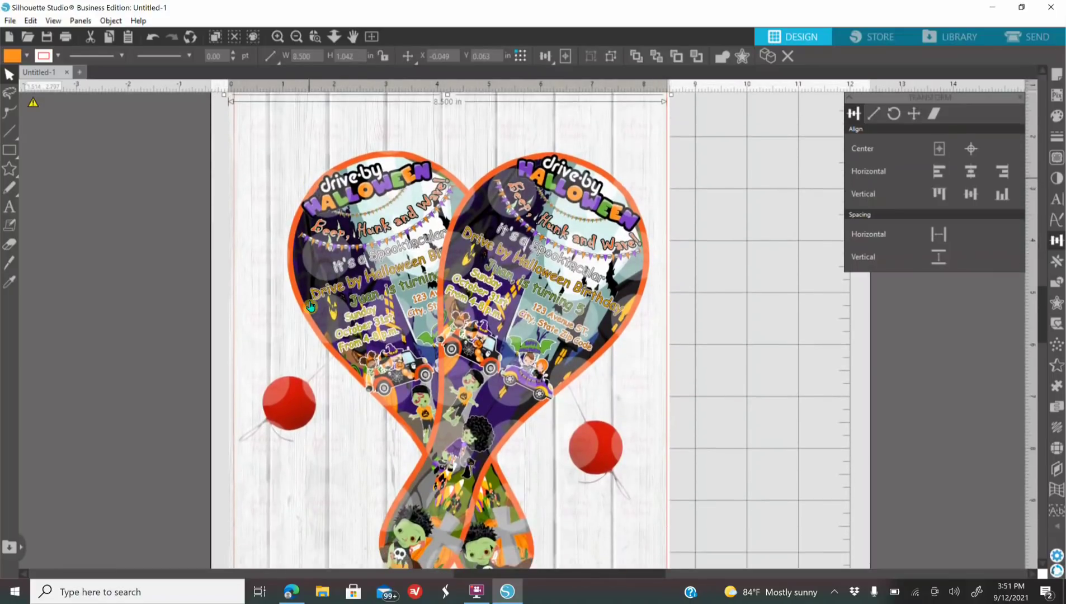
scroll(310, 306, "down", 2)
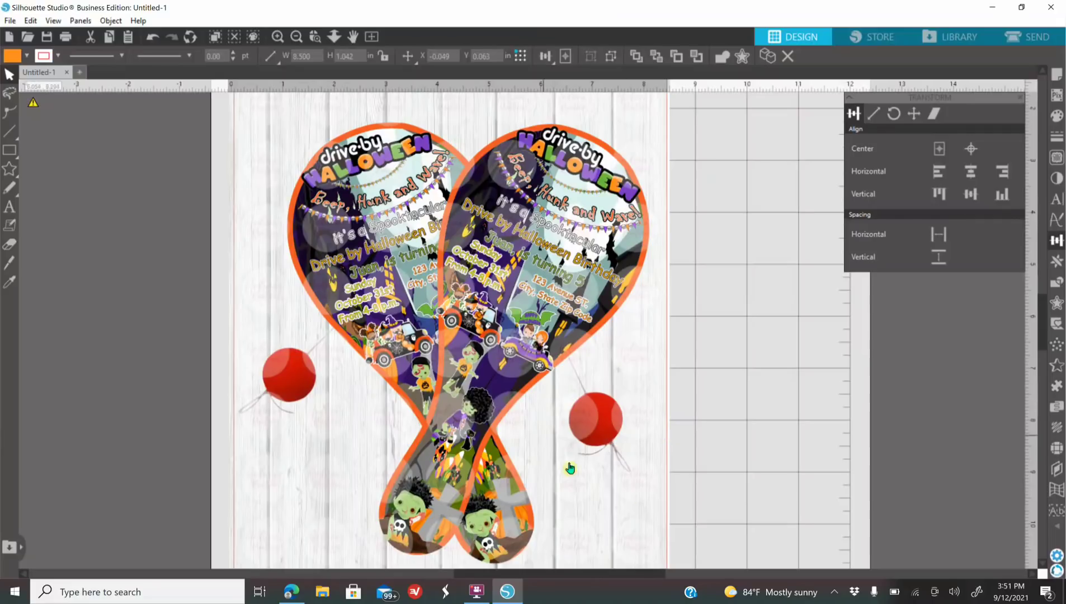
left_click(636, 365)
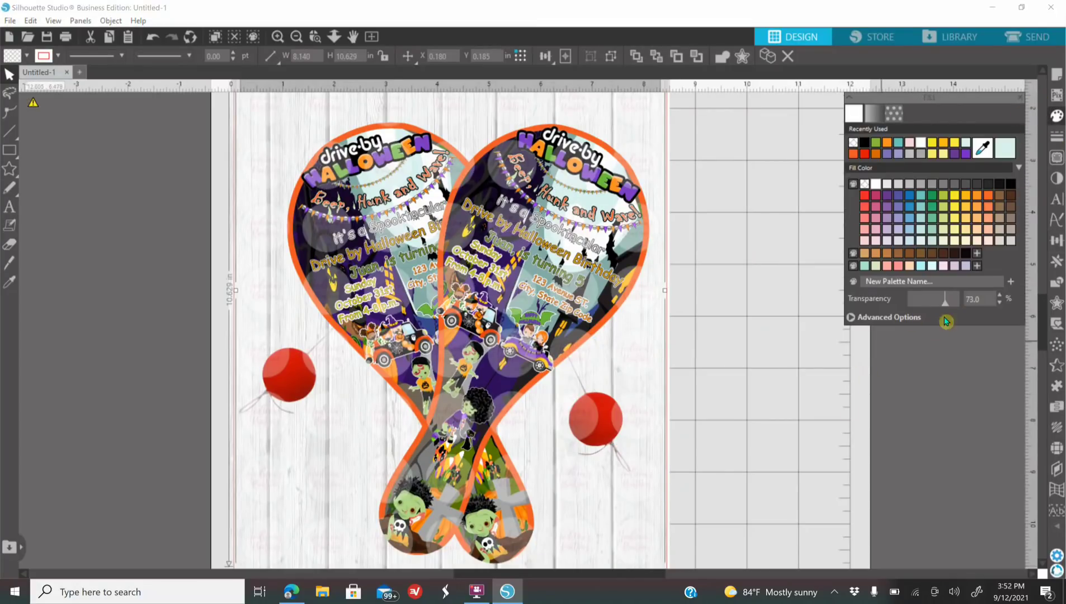
left_click_drag(947, 308, 867, 318)
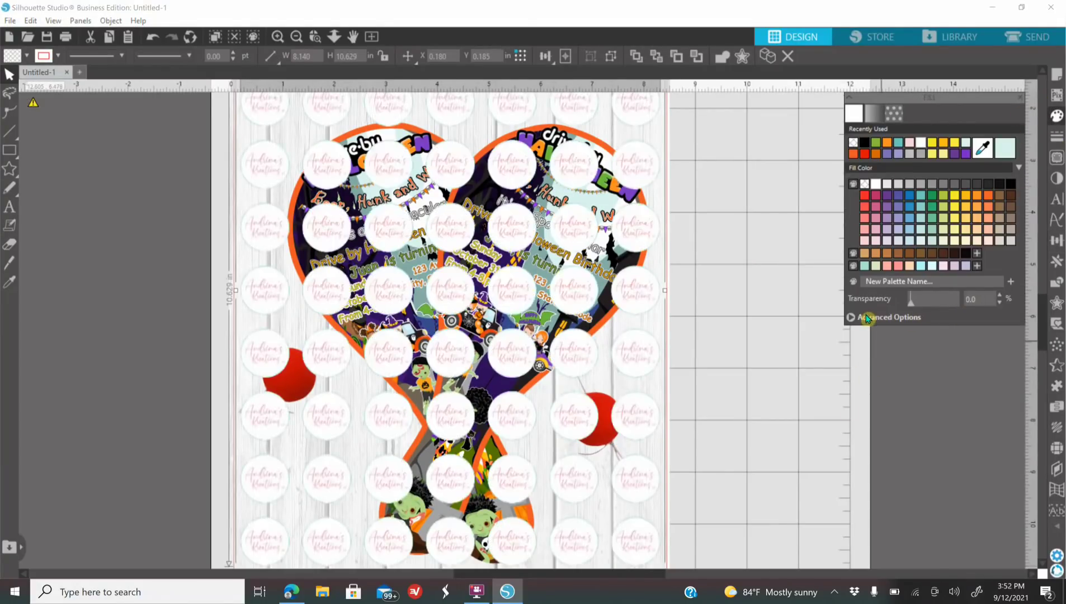
left_click_drag(929, 308, 943, 305)
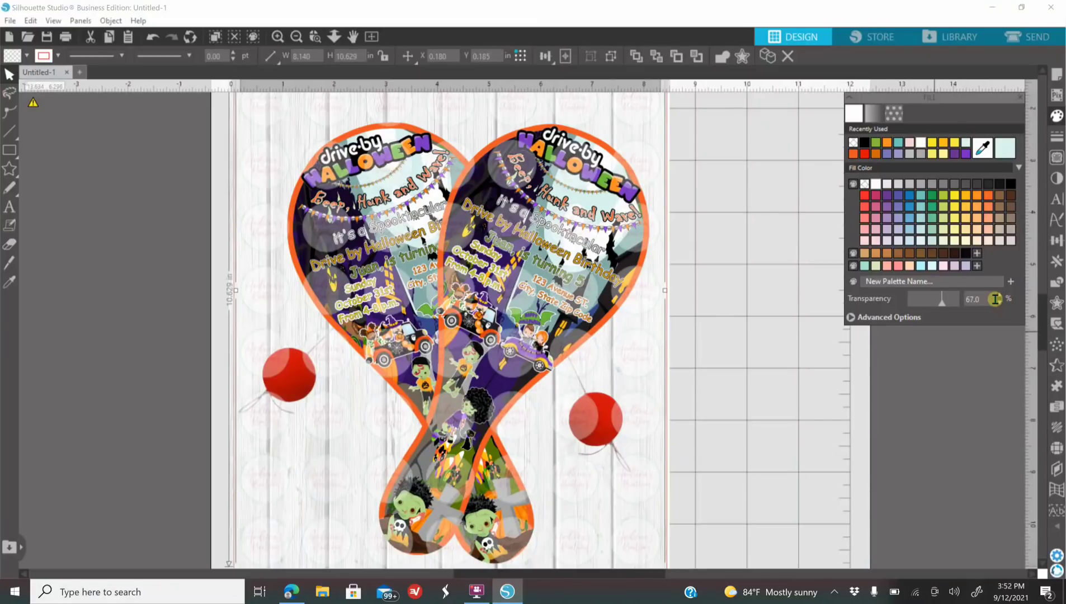
left_click(297, 37)
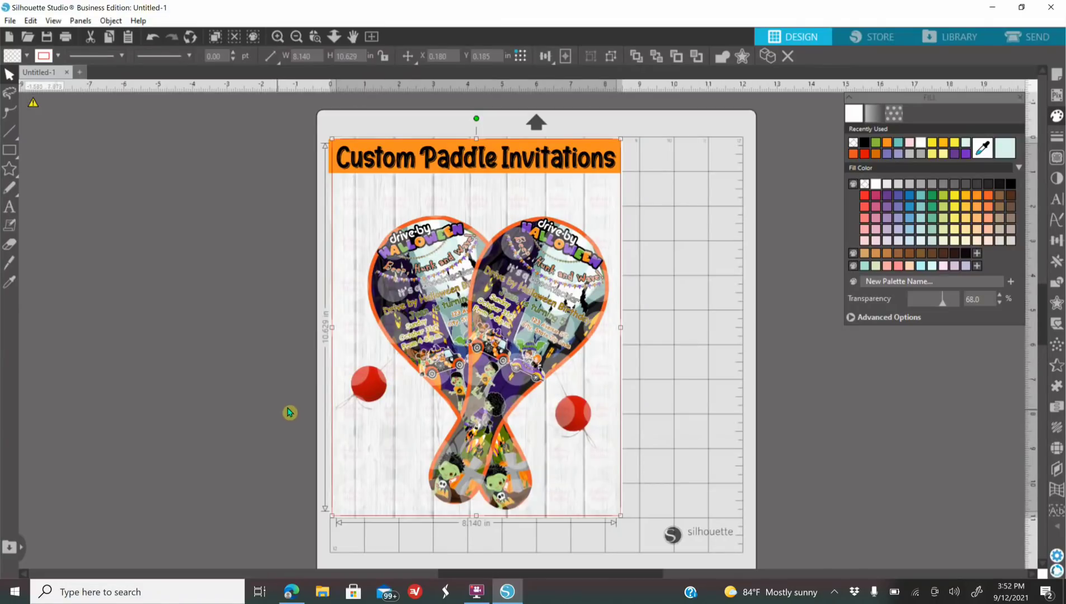
left_click(175, 332)
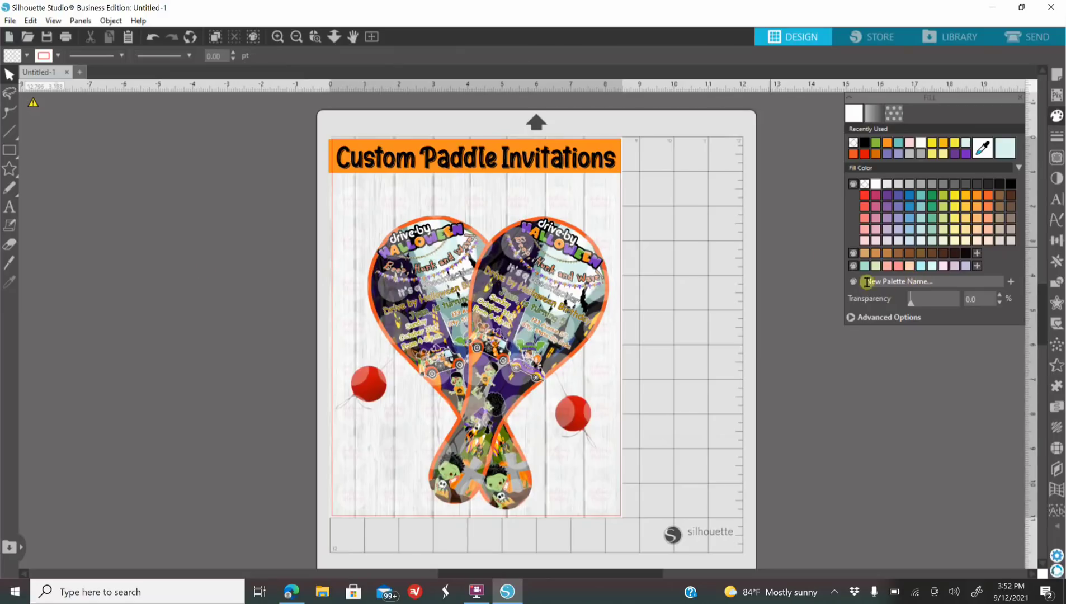
Step: Select the heading banner, paddles, background and logo watermark and group them all together
left_click_drag(269, 124, 619, 446)
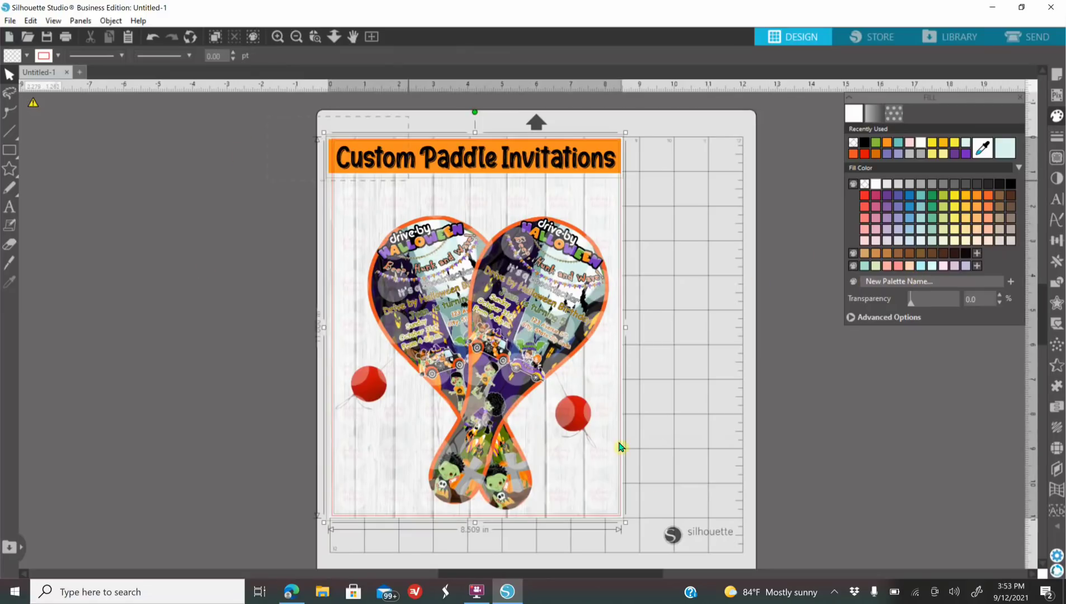
right_click(558, 428)
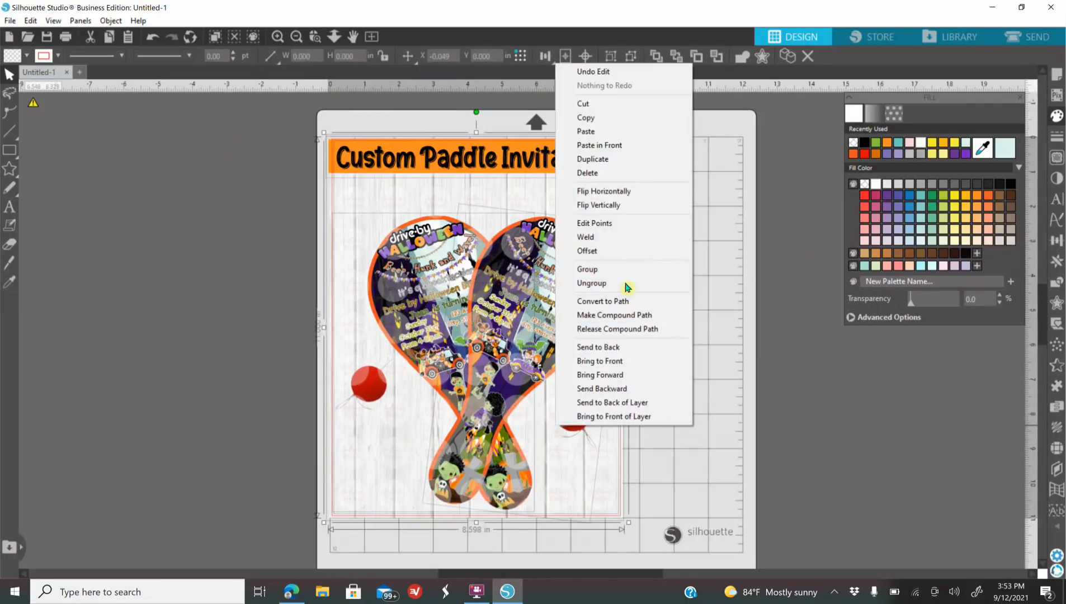
left_click(625, 273)
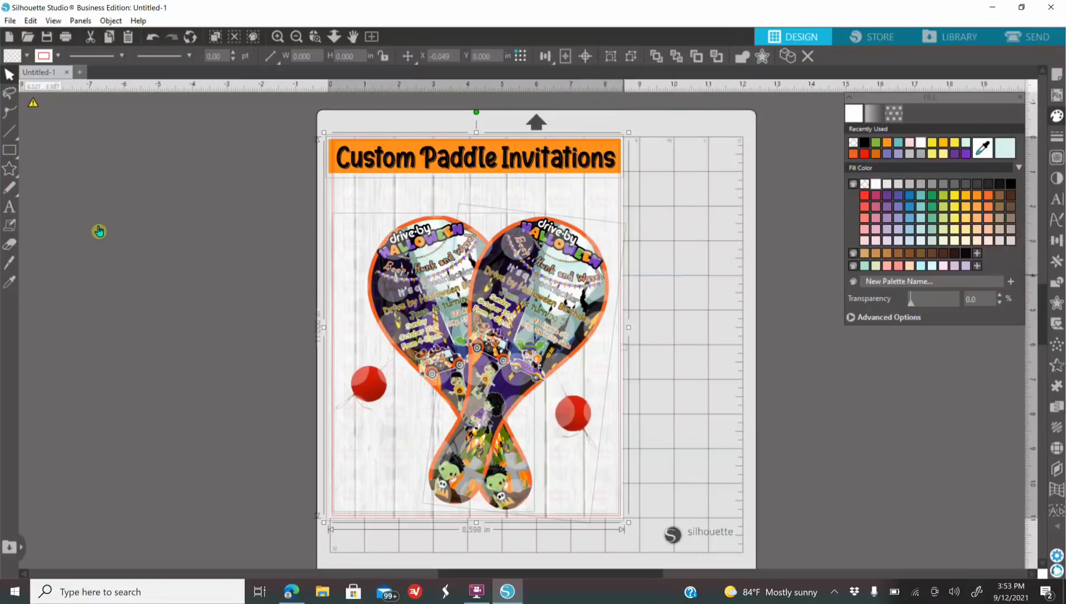